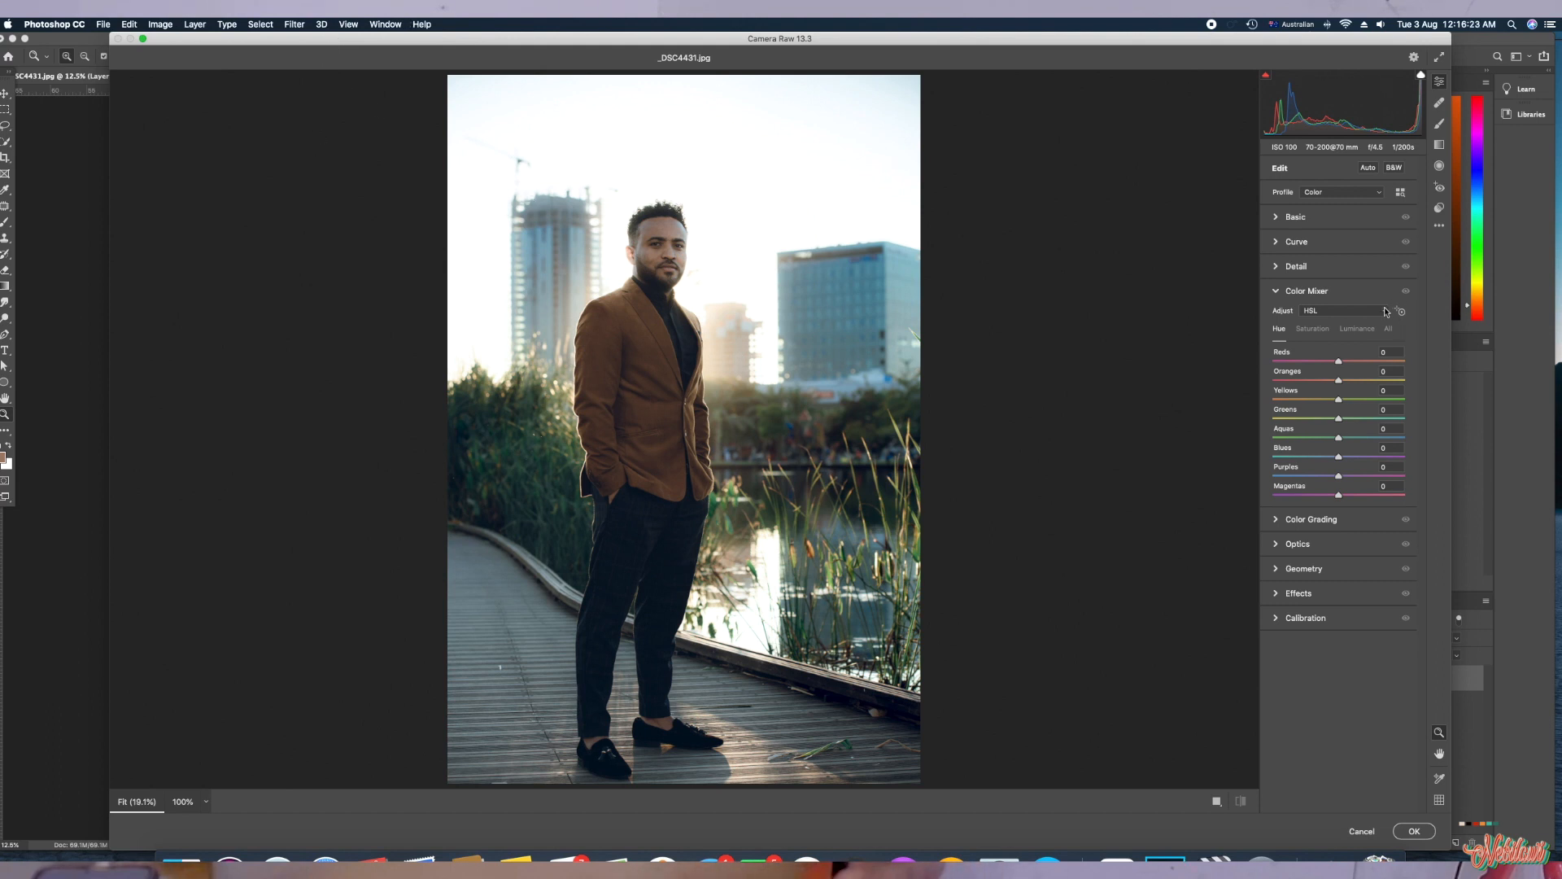
click(1276, 293)
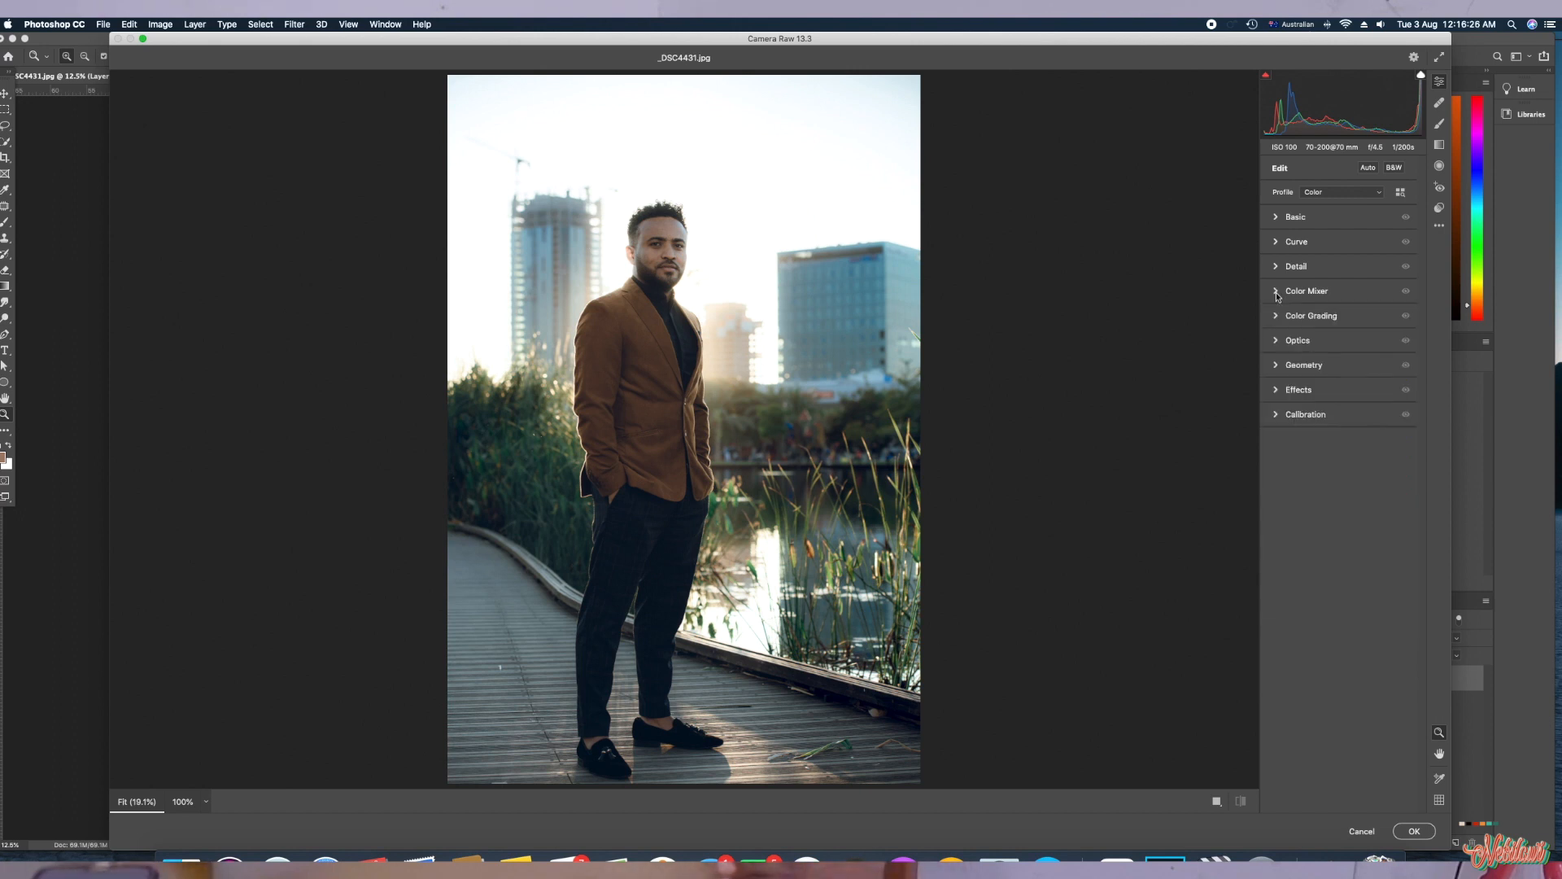
click(1276, 218)
click(1277, 218)
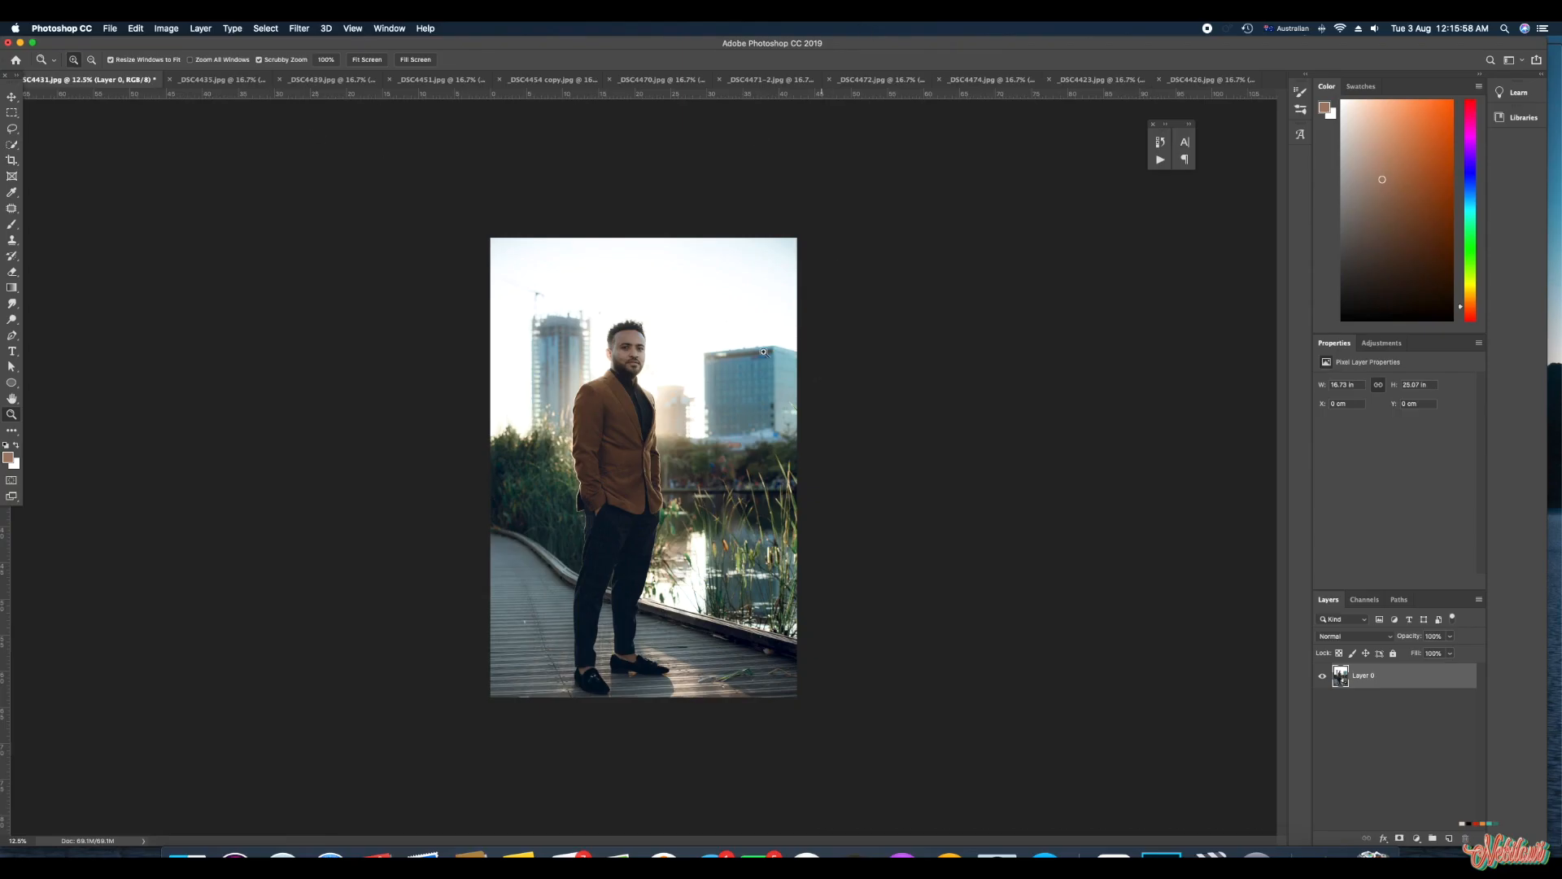
- Start the Camera Raw filter on the portrait photo and show only the Basic adjustments
click(300, 29)
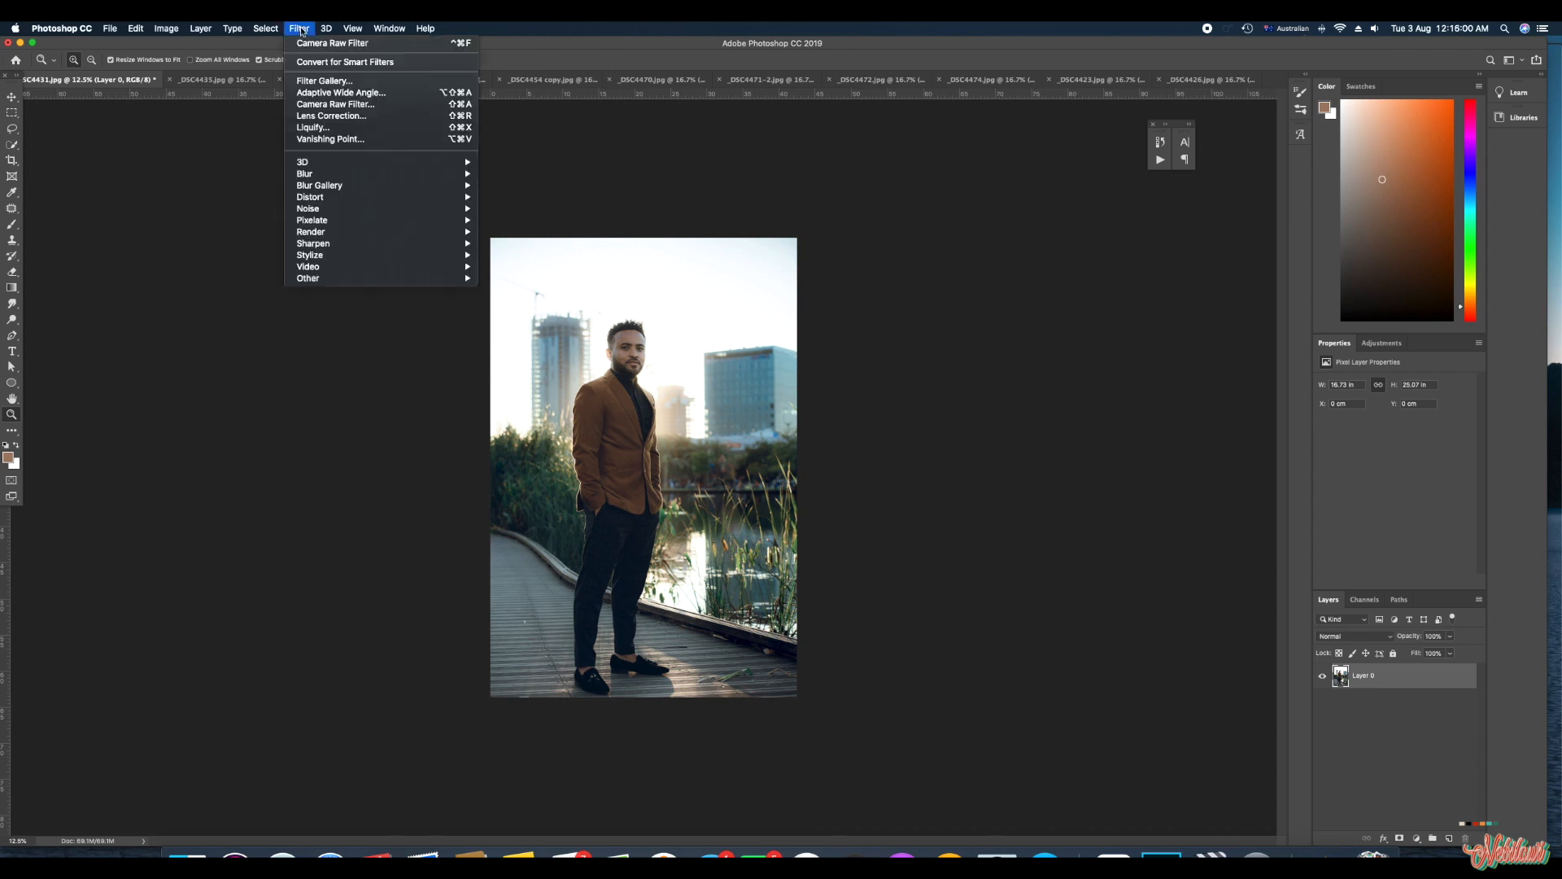
click(370, 104)
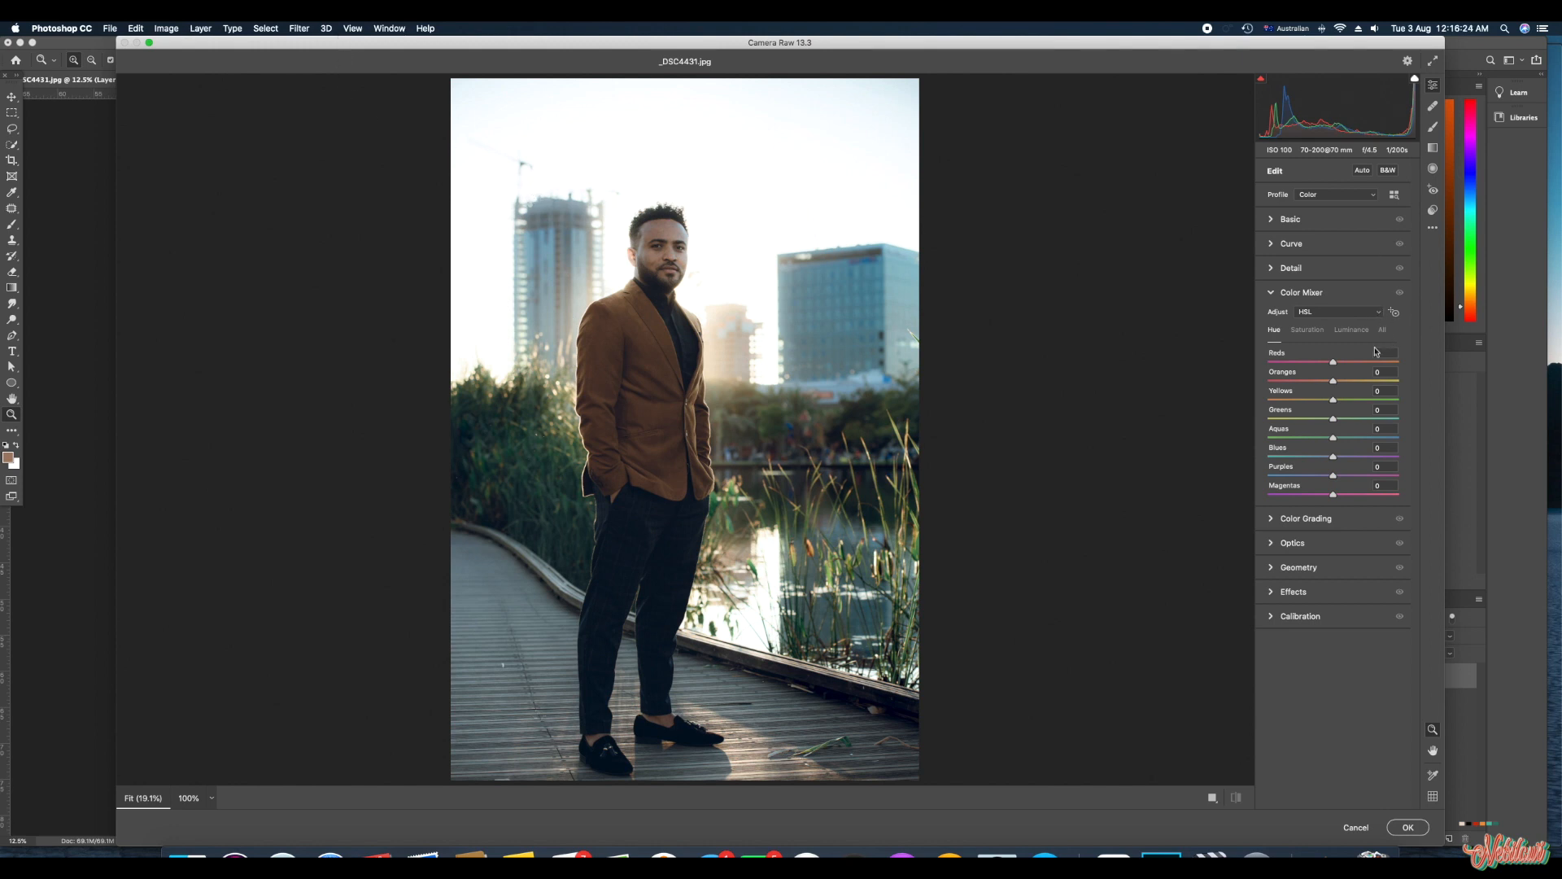
click(1273, 295)
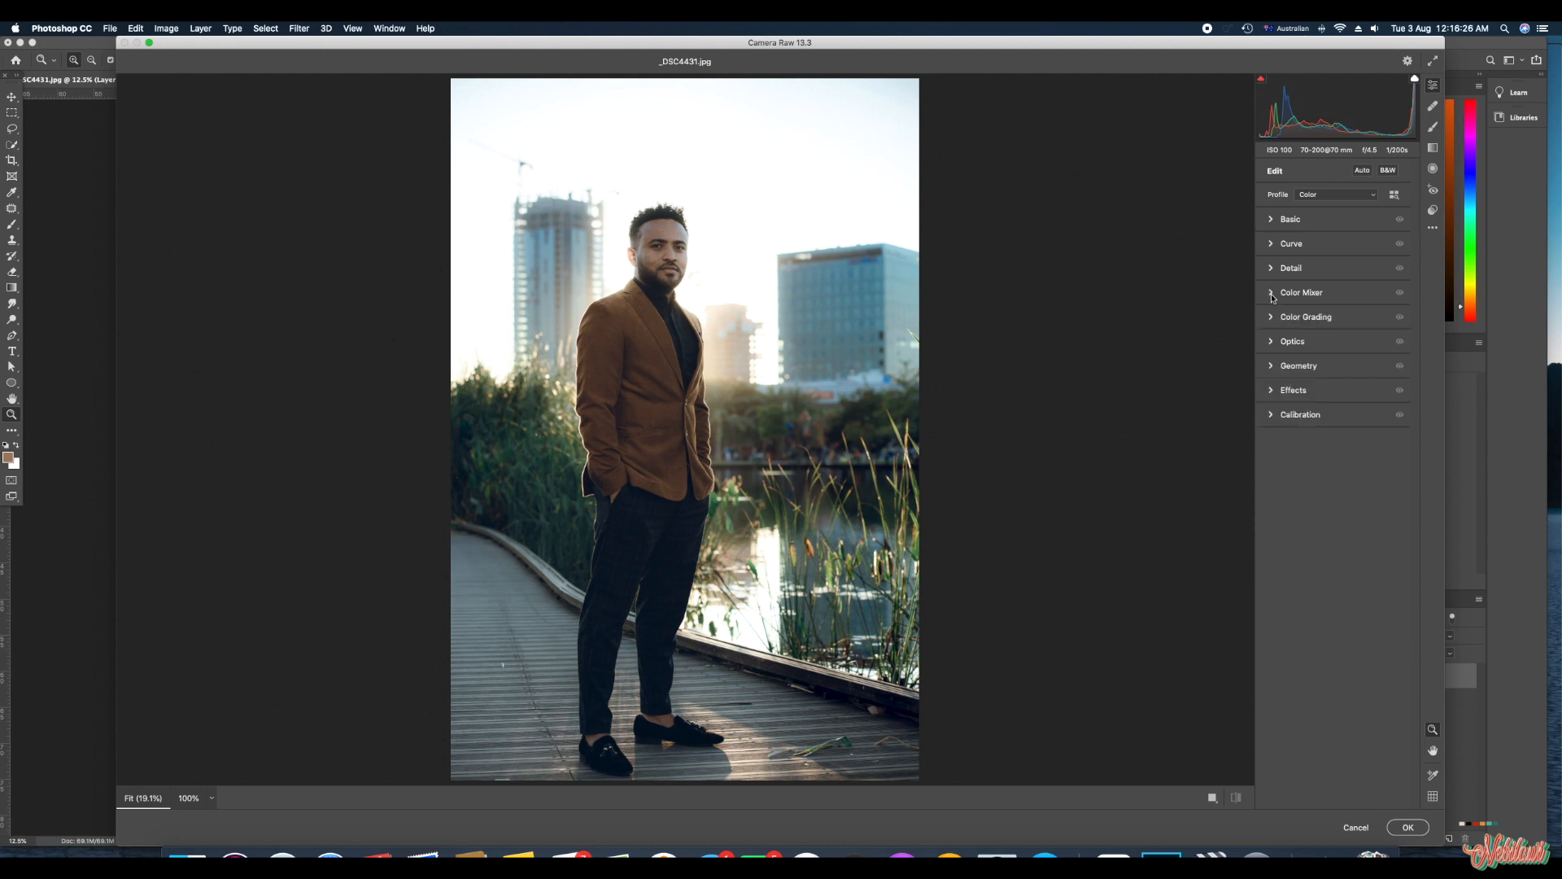
click(1271, 219)
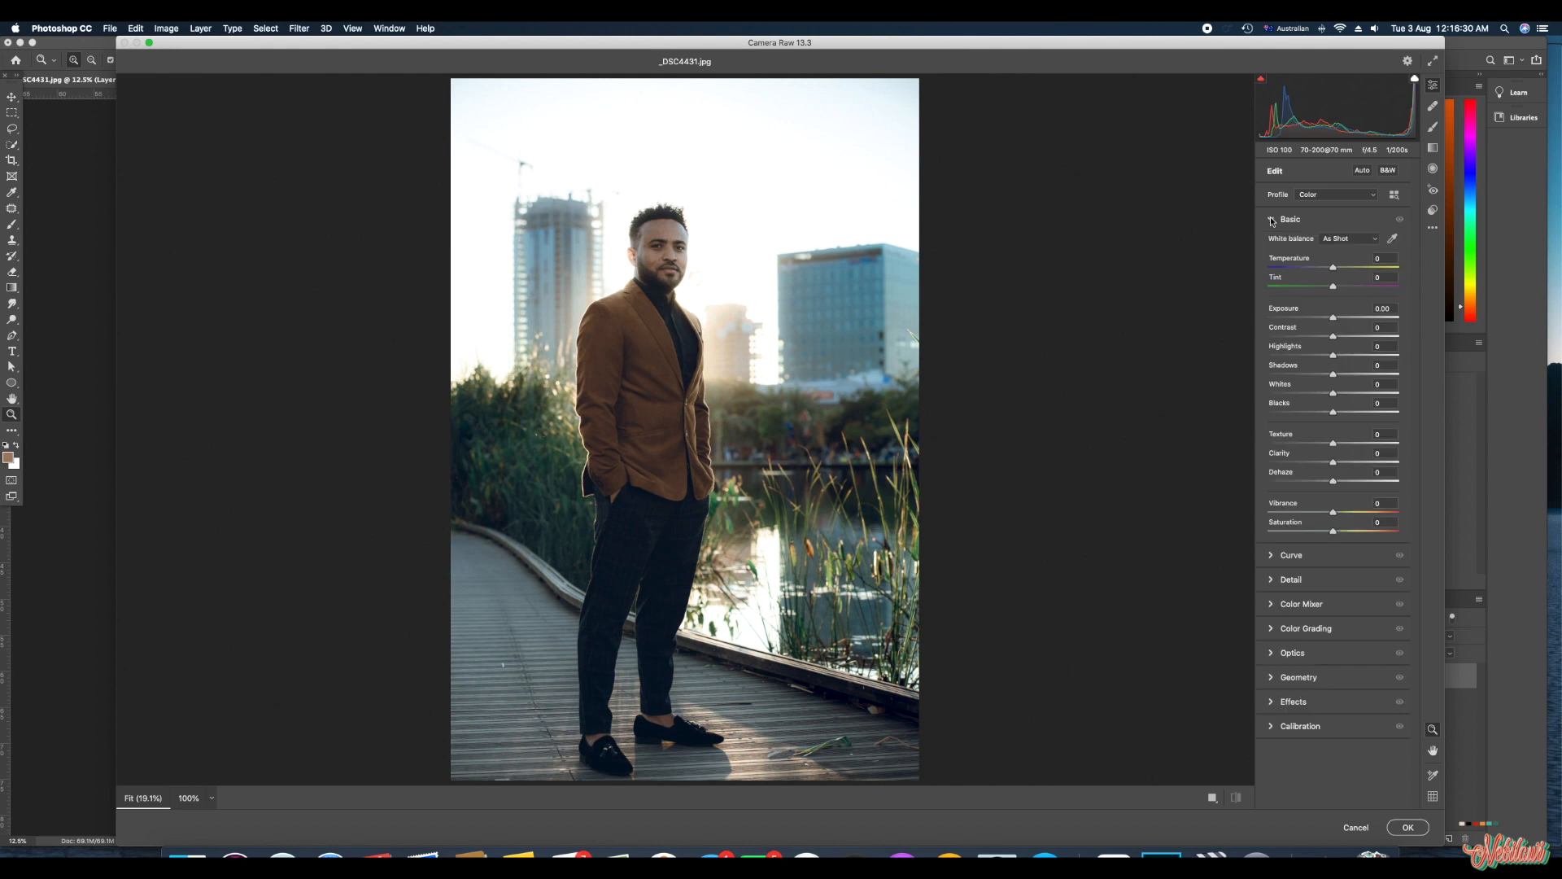
click(1271, 219)
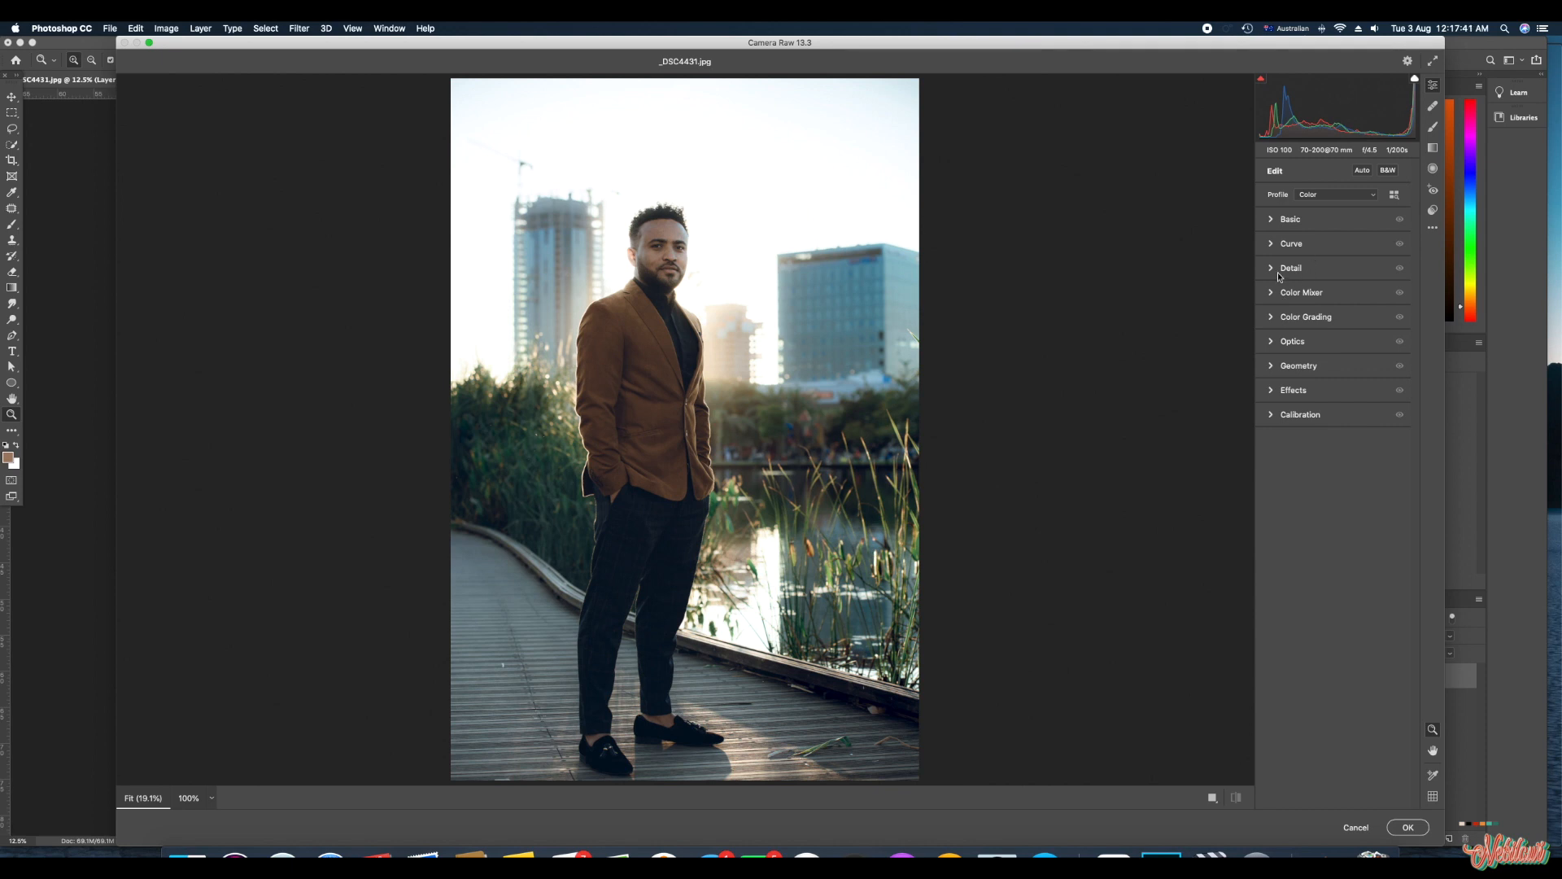
click(1274, 222)
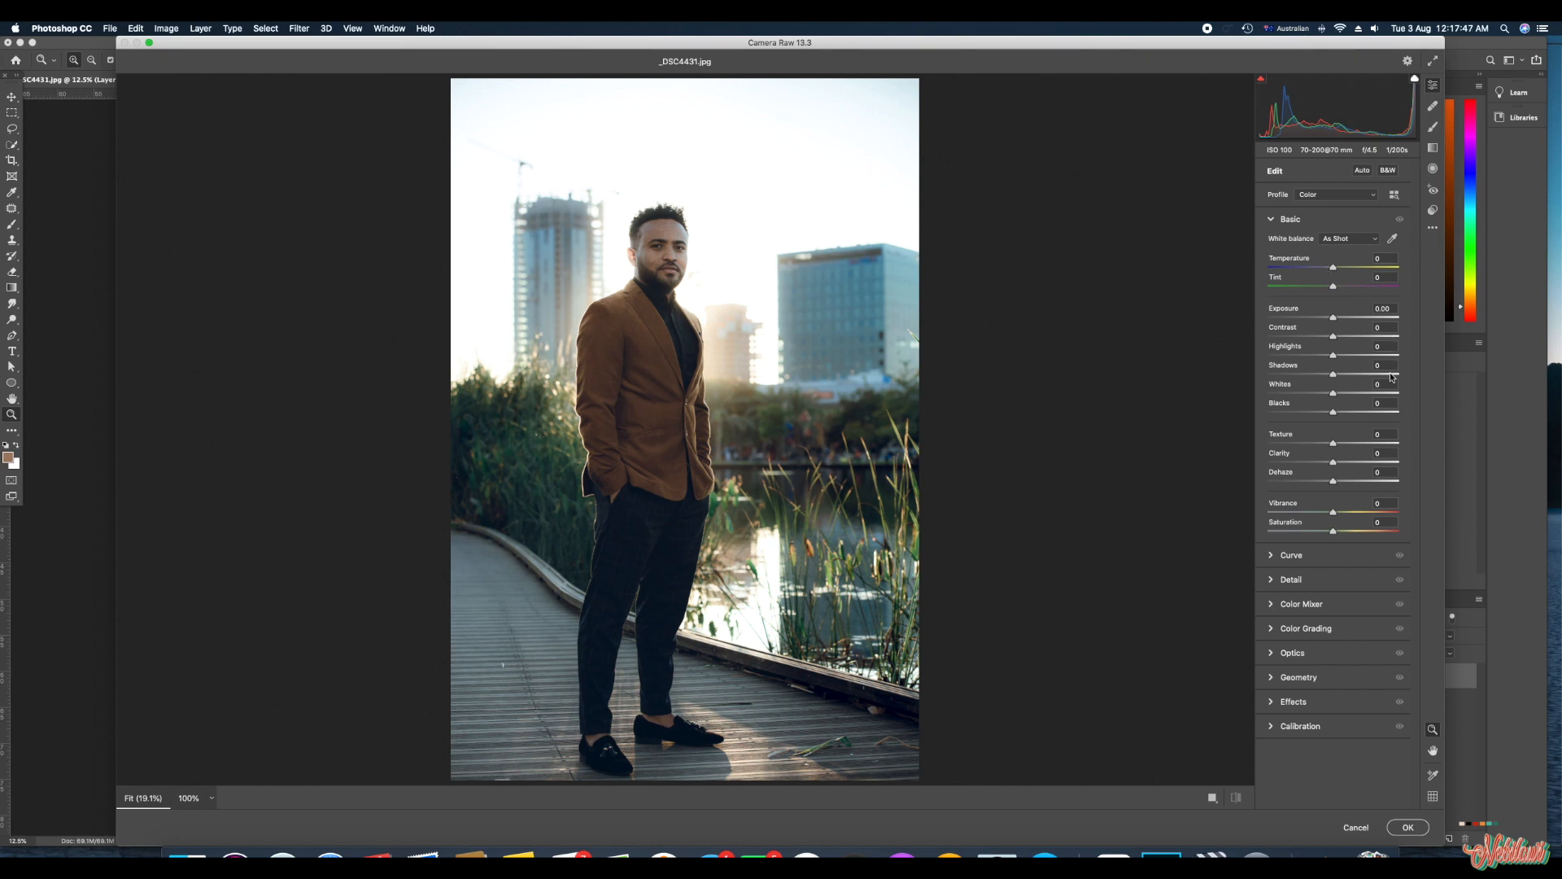
- Set Exposure to +0.10, Contrast to +5, Shadows to +7 and Blacks to +4, and raise Highlights slightly
mouse_move(1334, 321)
mouse_down()
mouse_move(1246, 344)
mouse_move(1334, 333)
mouse_up()
click(1283, 313)
drag(1334, 341, 1332, 346)
mouse_move(1333, 411)
mouse_down()
mouse_move(1235, 428)
mouse_move(1319, 407)
mouse_move(1282, 414)
mouse_move(1334, 428)
mouse_up()
mouse_move(1334, 318)
mouse_down()
mouse_move(1245, 339)
mouse_move(1351, 332)
mouse_move(1334, 337)
mouse_up()
drag(1333, 355, 1290, 356)
drag(1268, 355, 1339, 395)
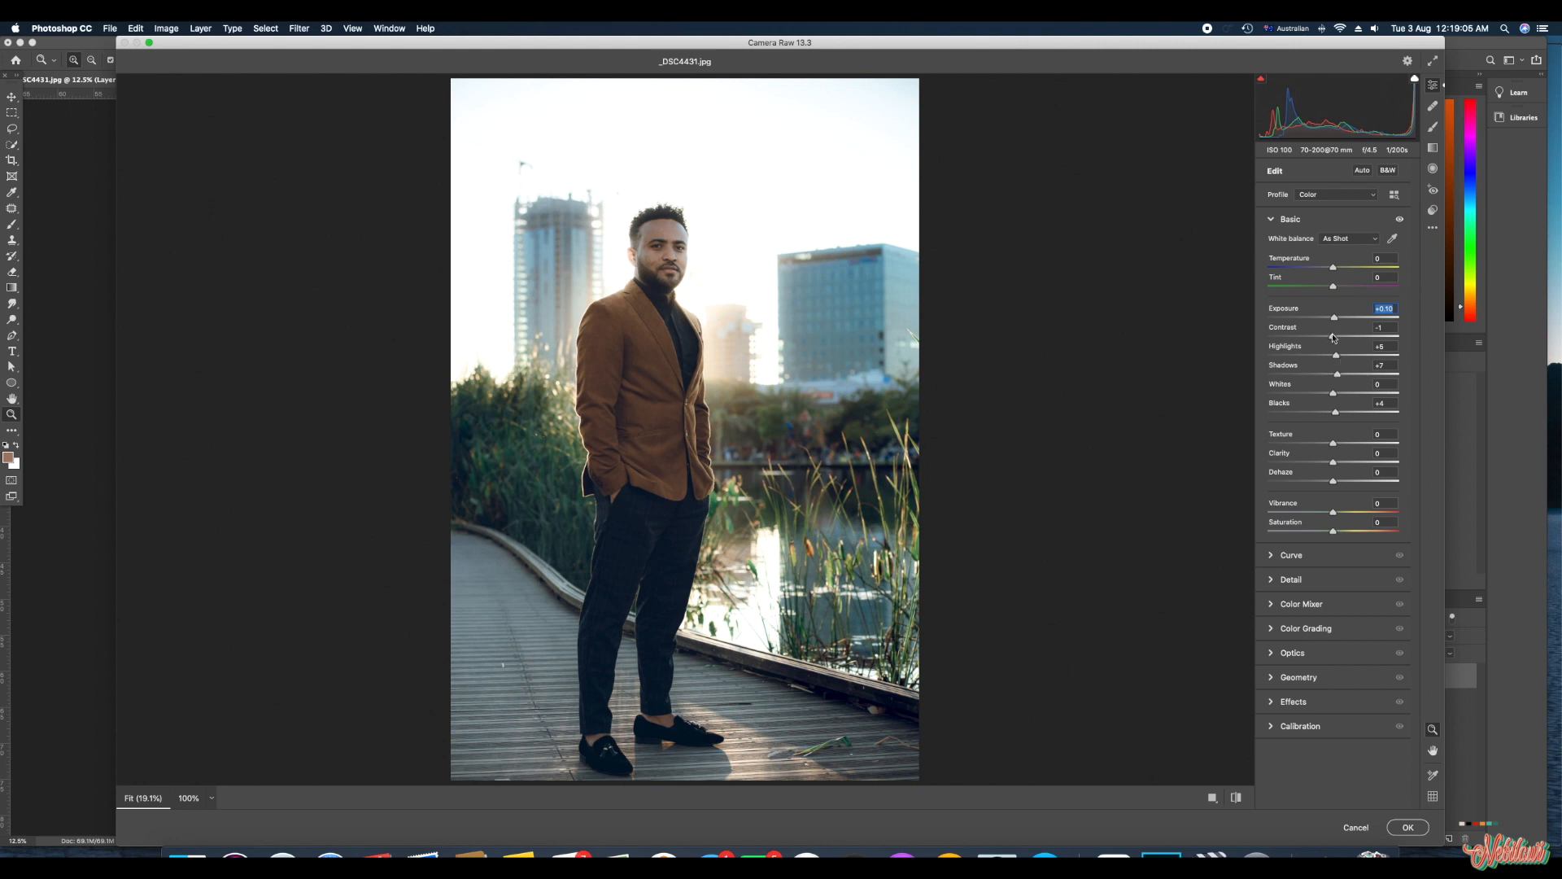
drag(1334, 339, 1339, 345)
key(Tab)
key(Up)
key(Up)
key(Up)
- Raise Vibrance to +61 and Saturation to +3, then close the Basic adjustments
drag(1335, 513, 1367, 532)
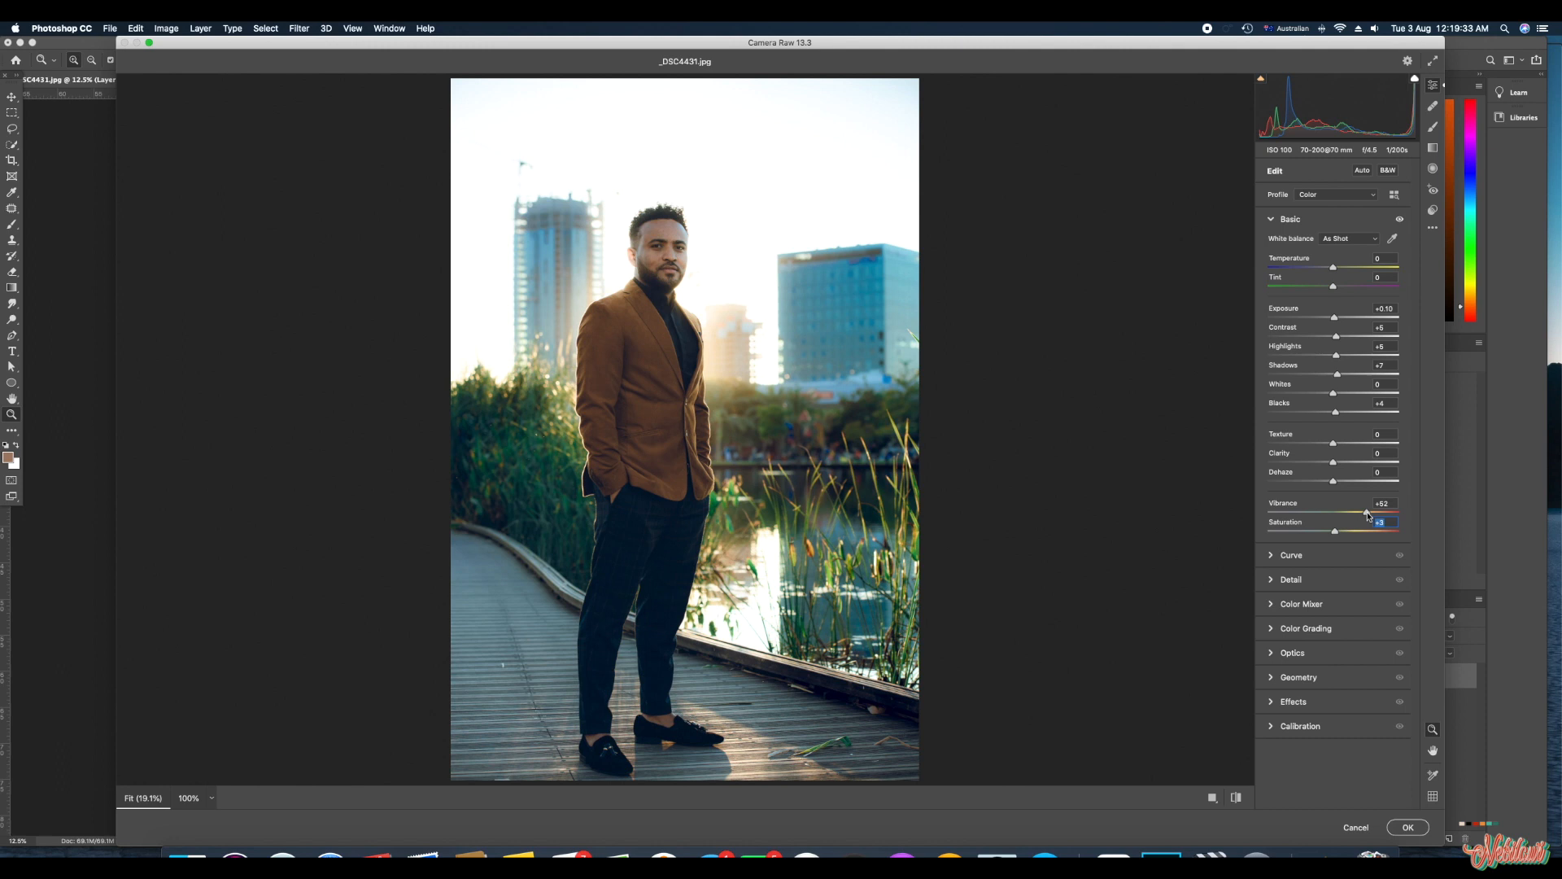
drag(1366, 513, 1370, 516)
click(1270, 220)
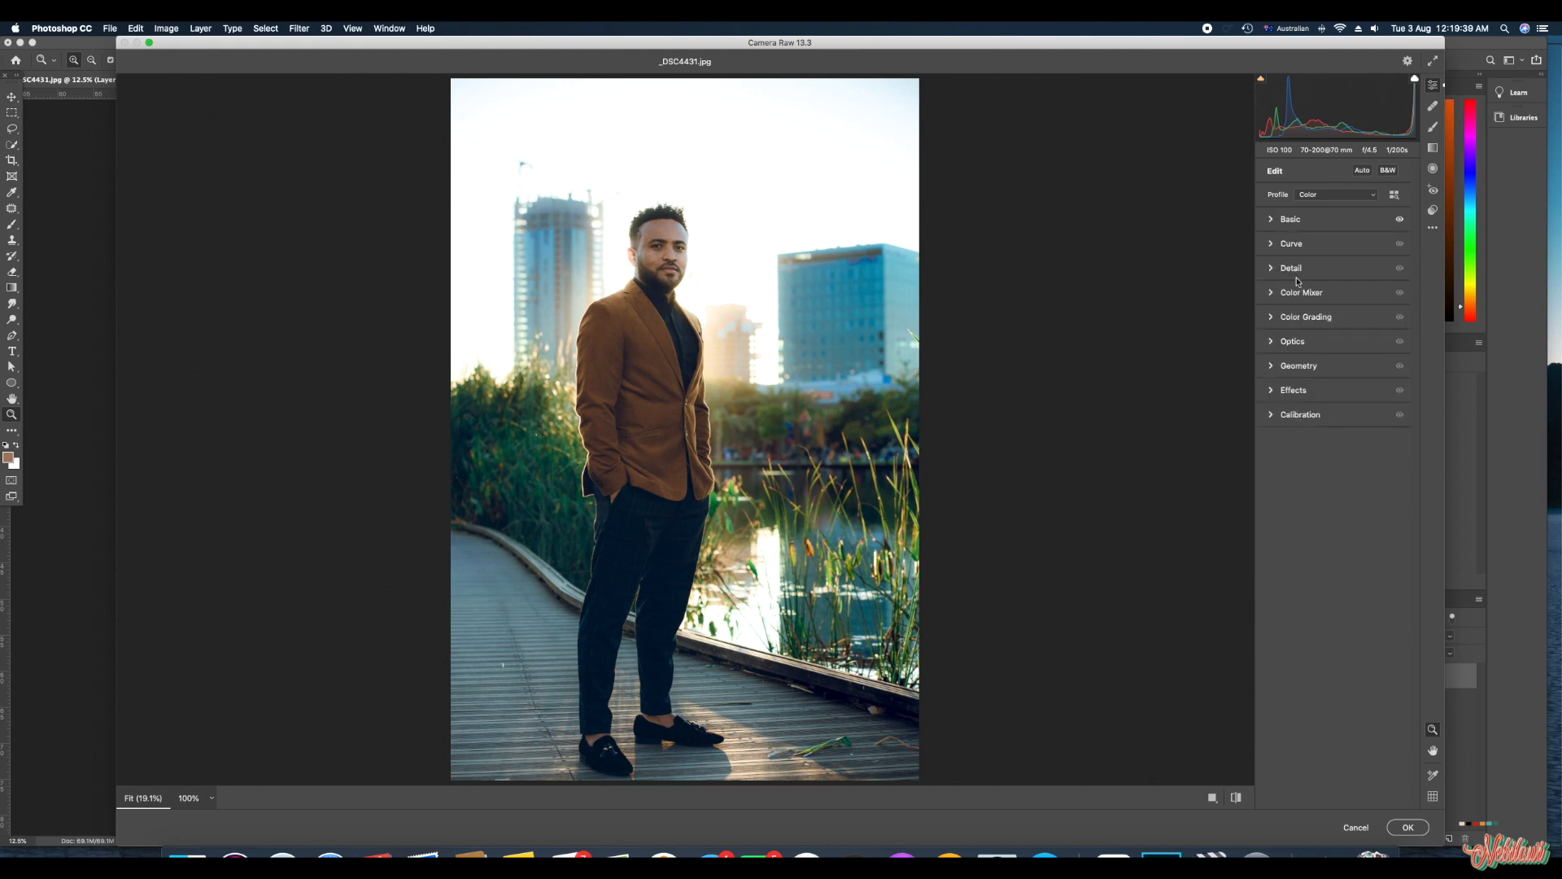
- Examine the Color Mixer's HSL and Color modes and its hue, saturation and luminance controls
click(1272, 317)
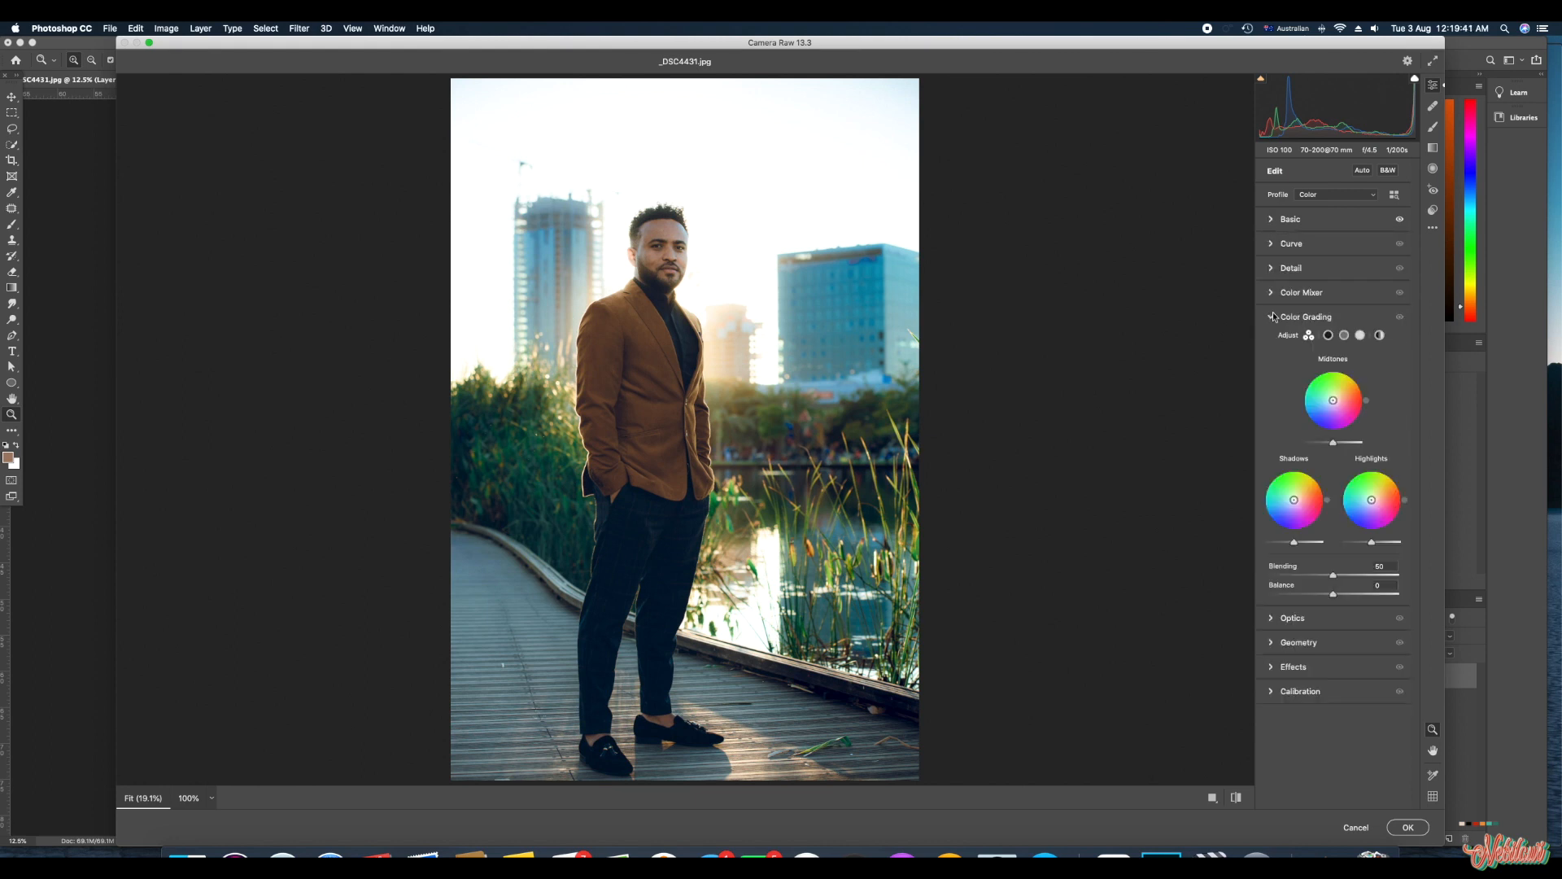
click(1274, 317)
click(1273, 296)
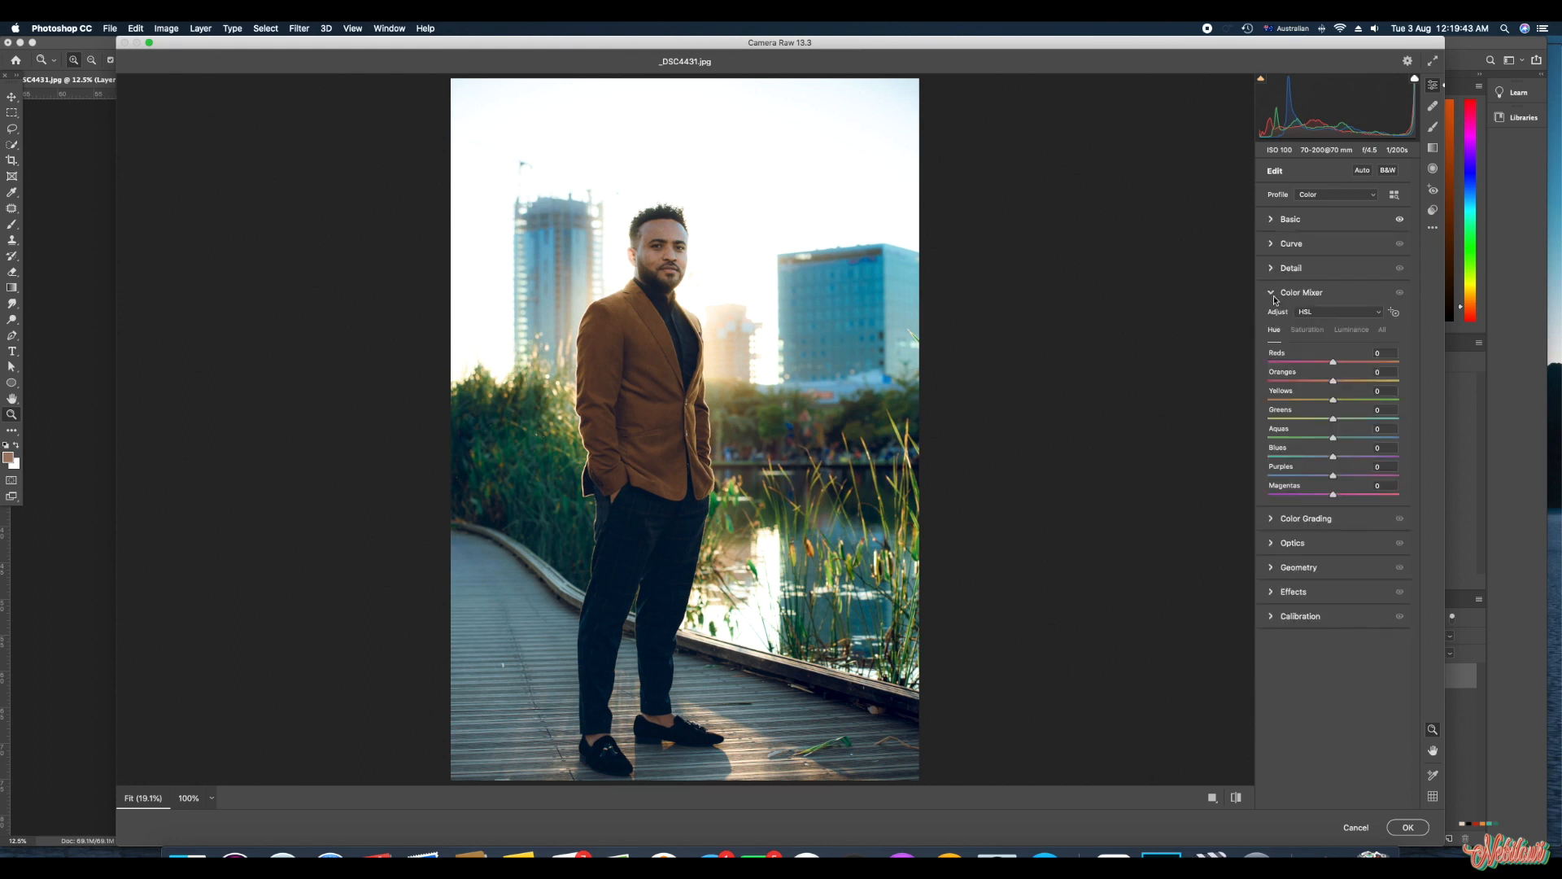
click(1321, 315)
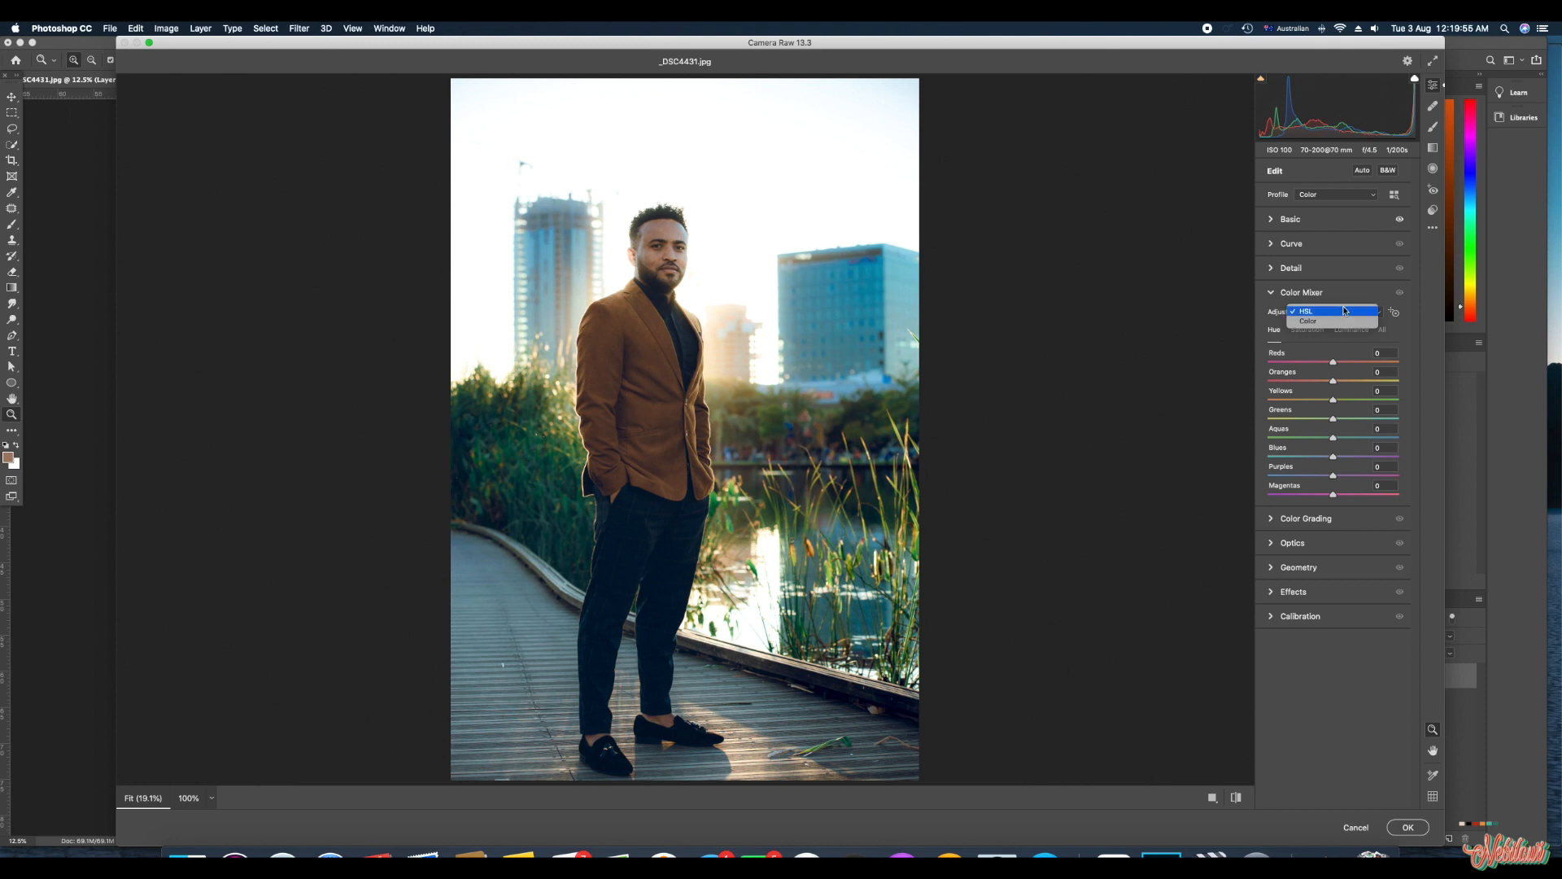
click(1308, 321)
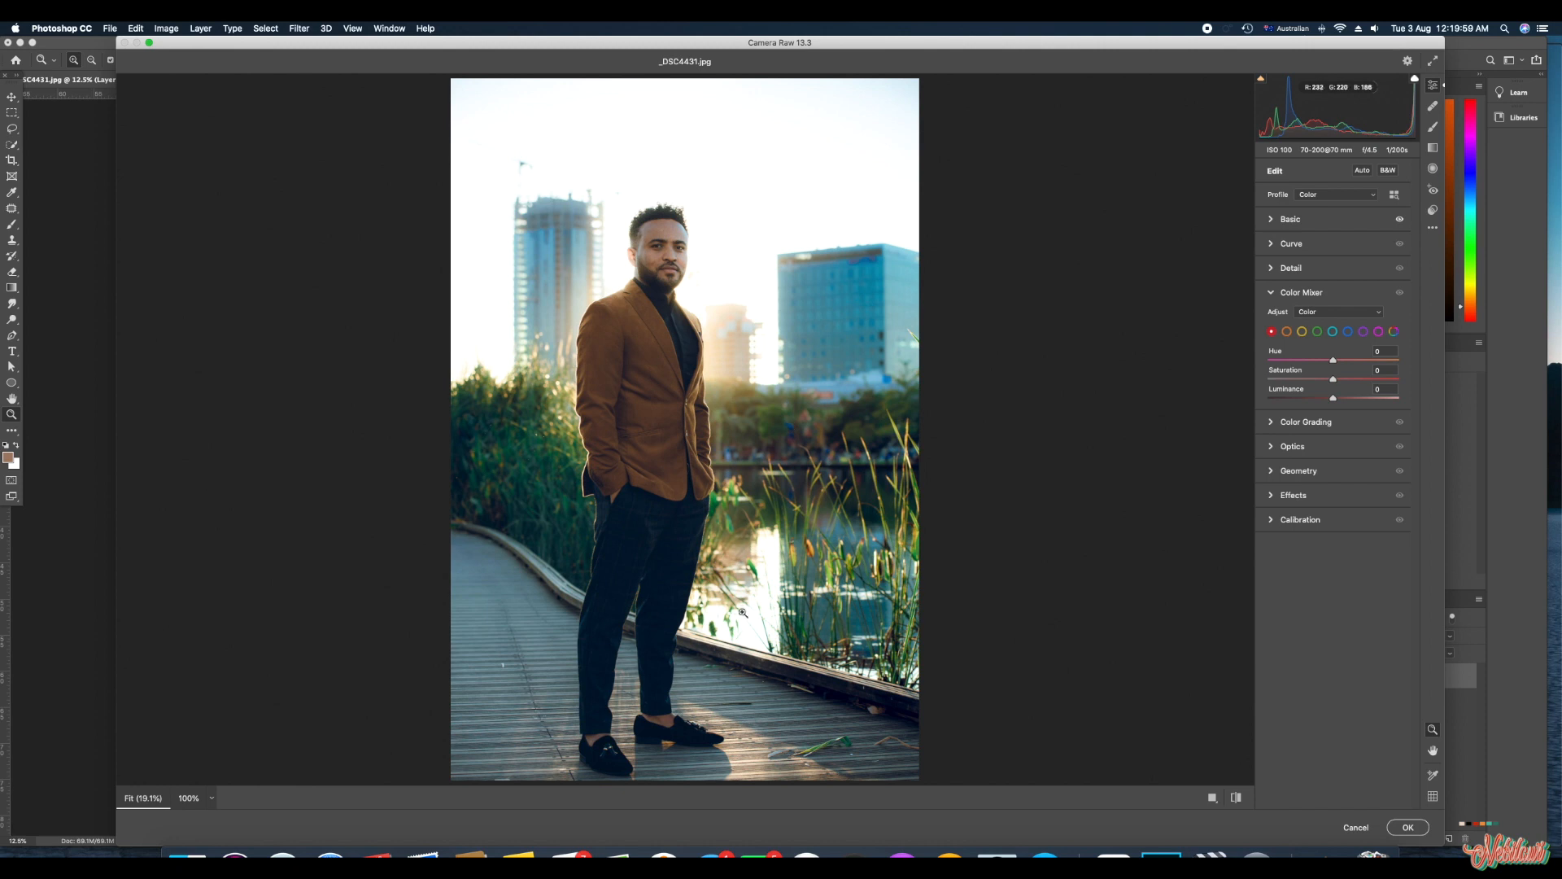
click(1312, 315)
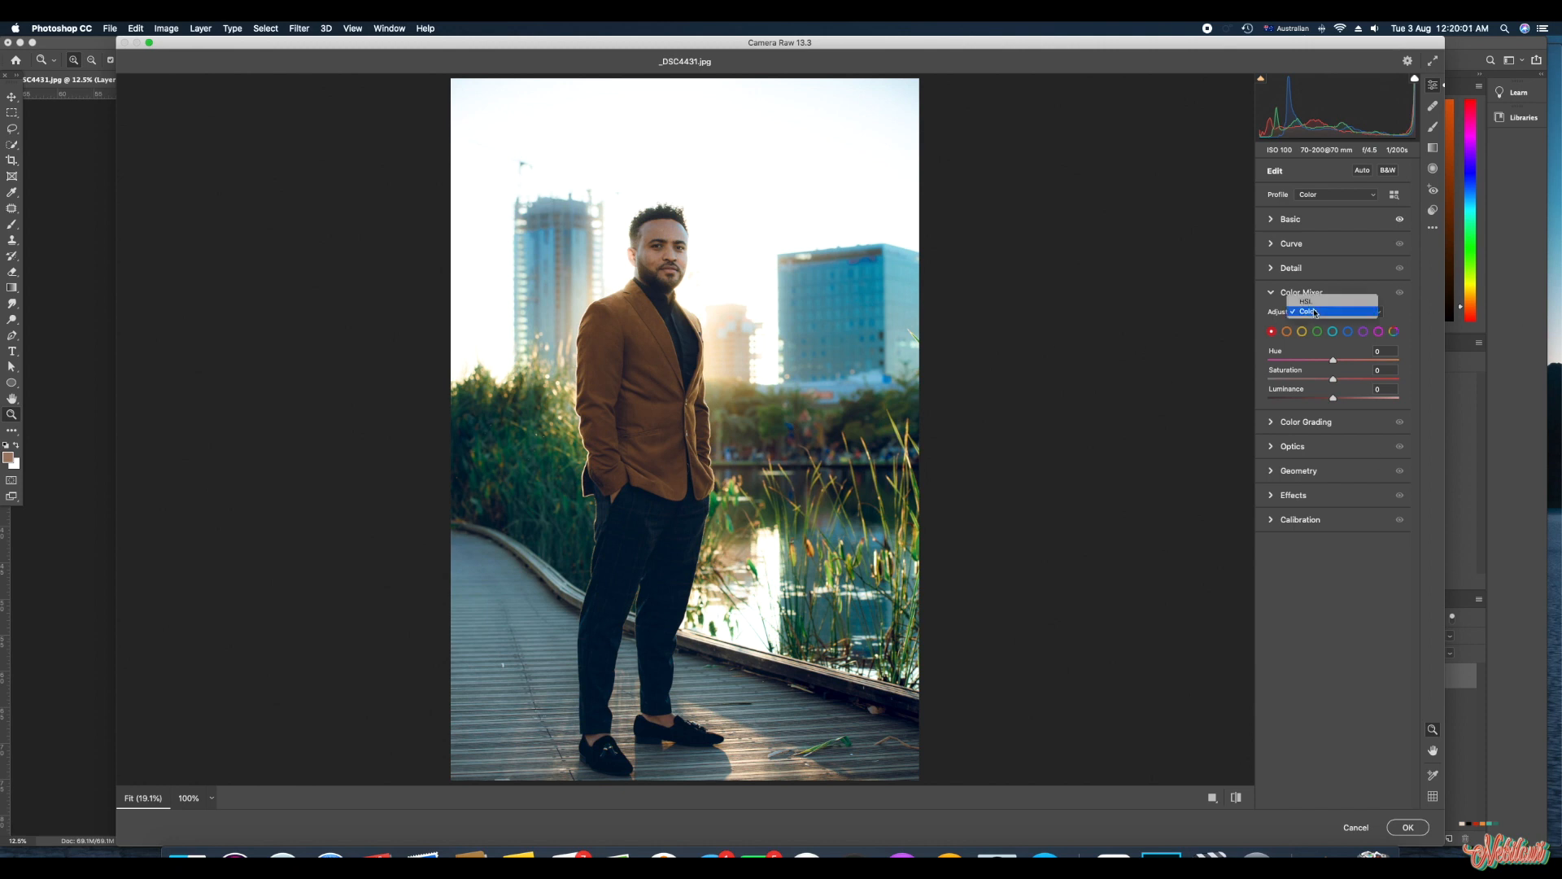
click(1322, 302)
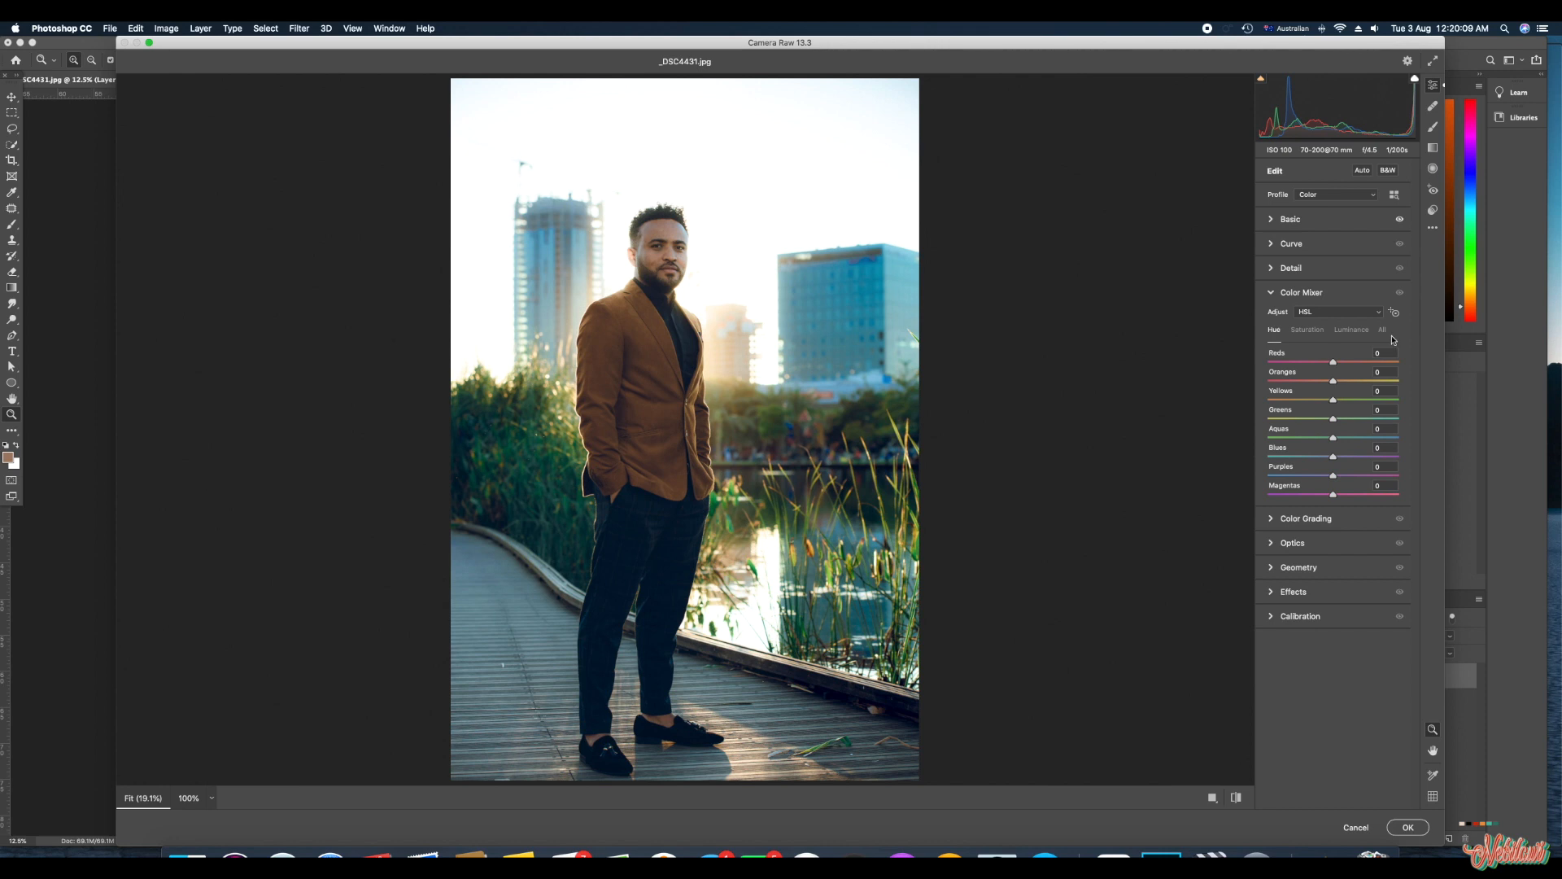
click(1383, 330)
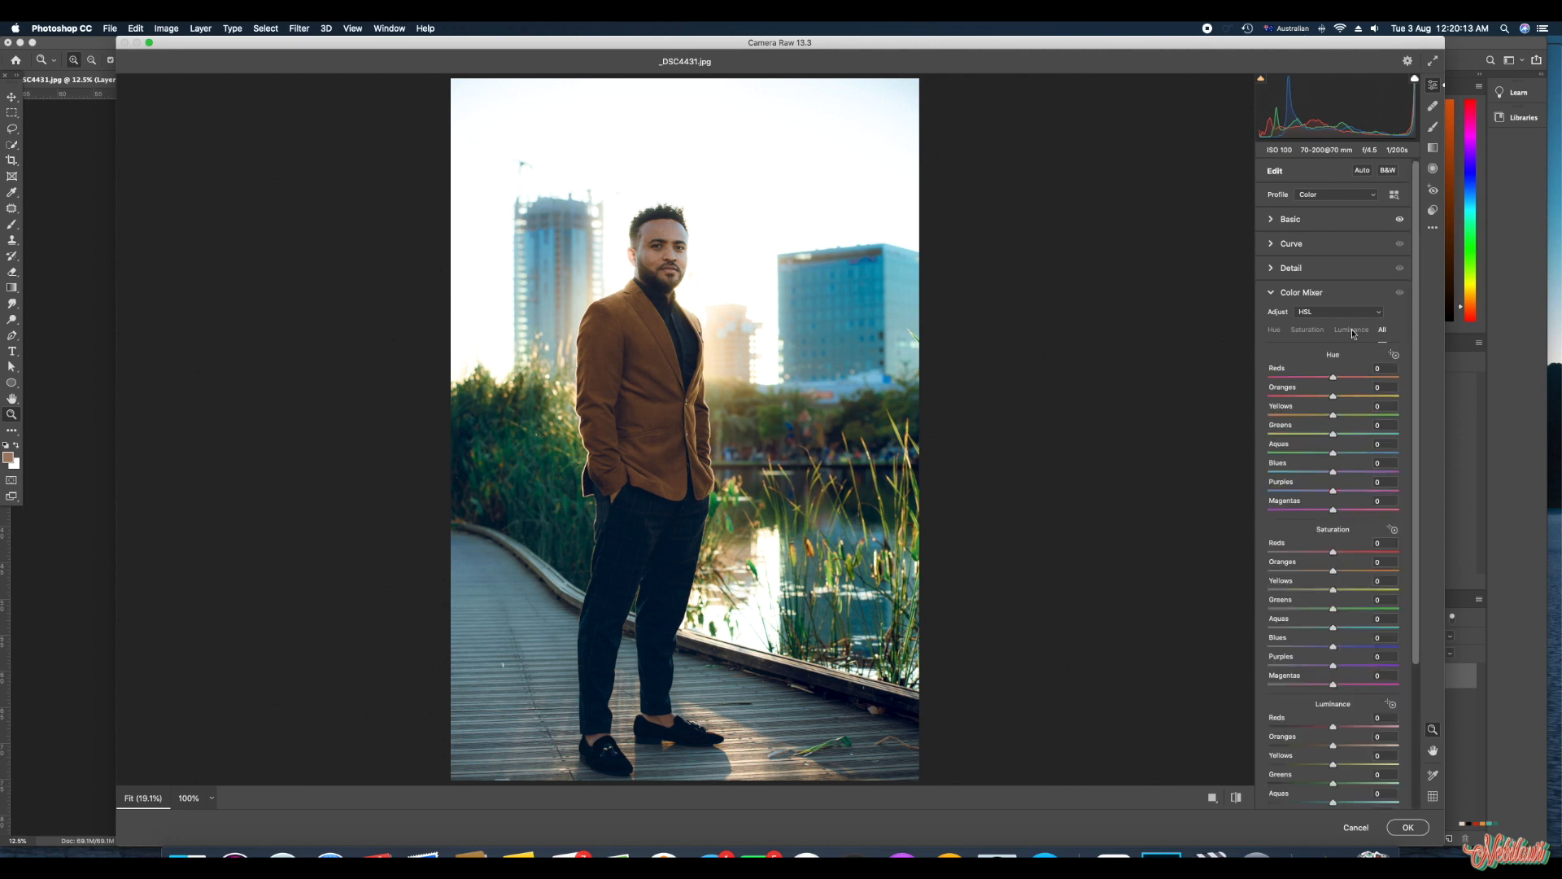
click(1353, 331)
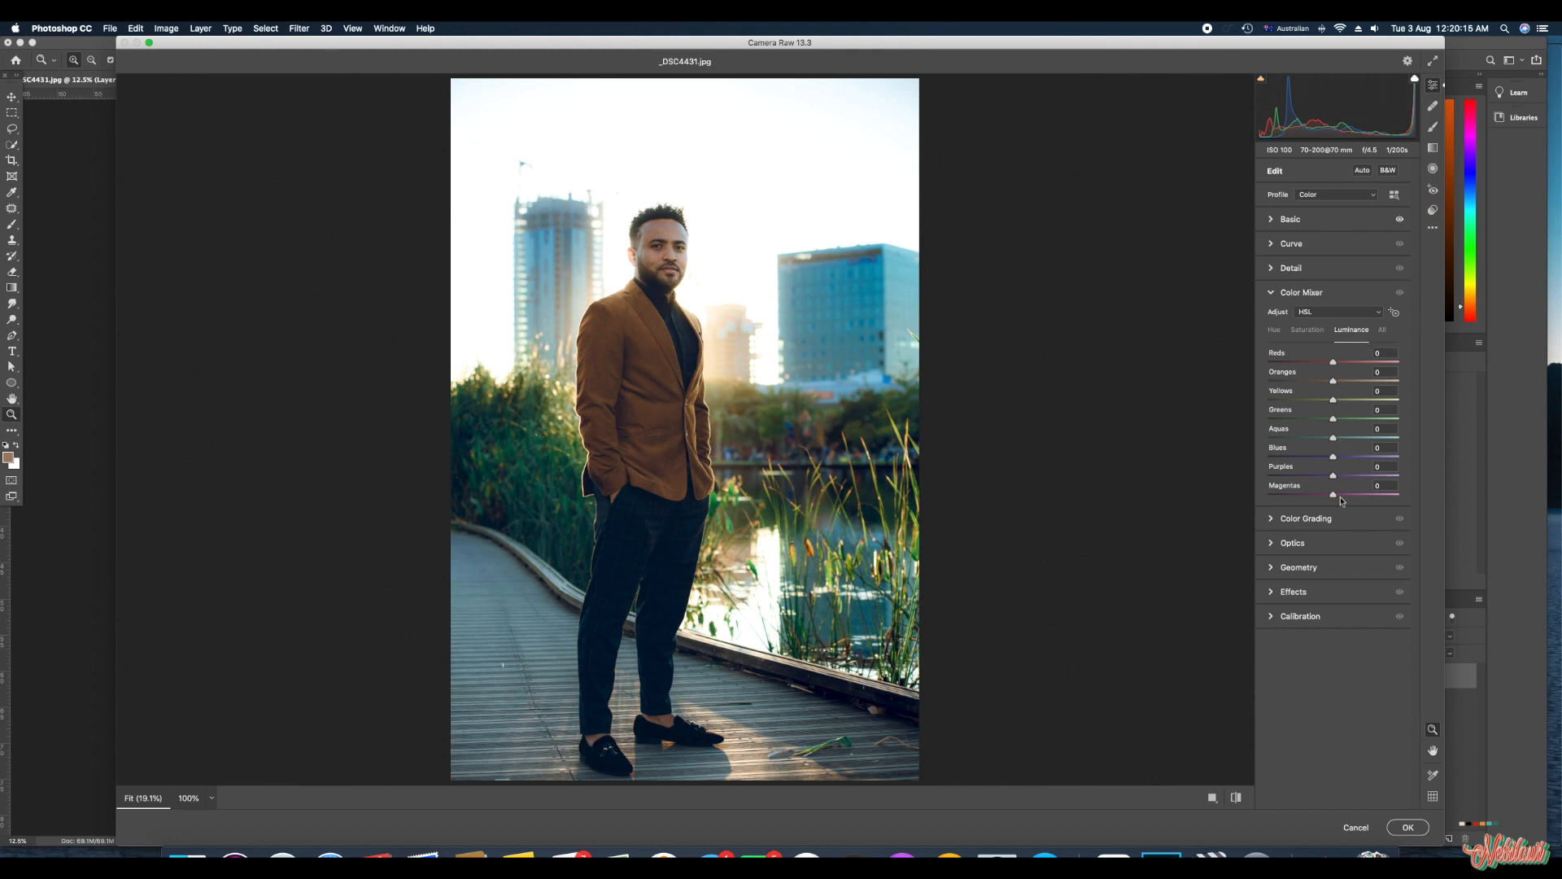
click(1310, 332)
click(1279, 331)
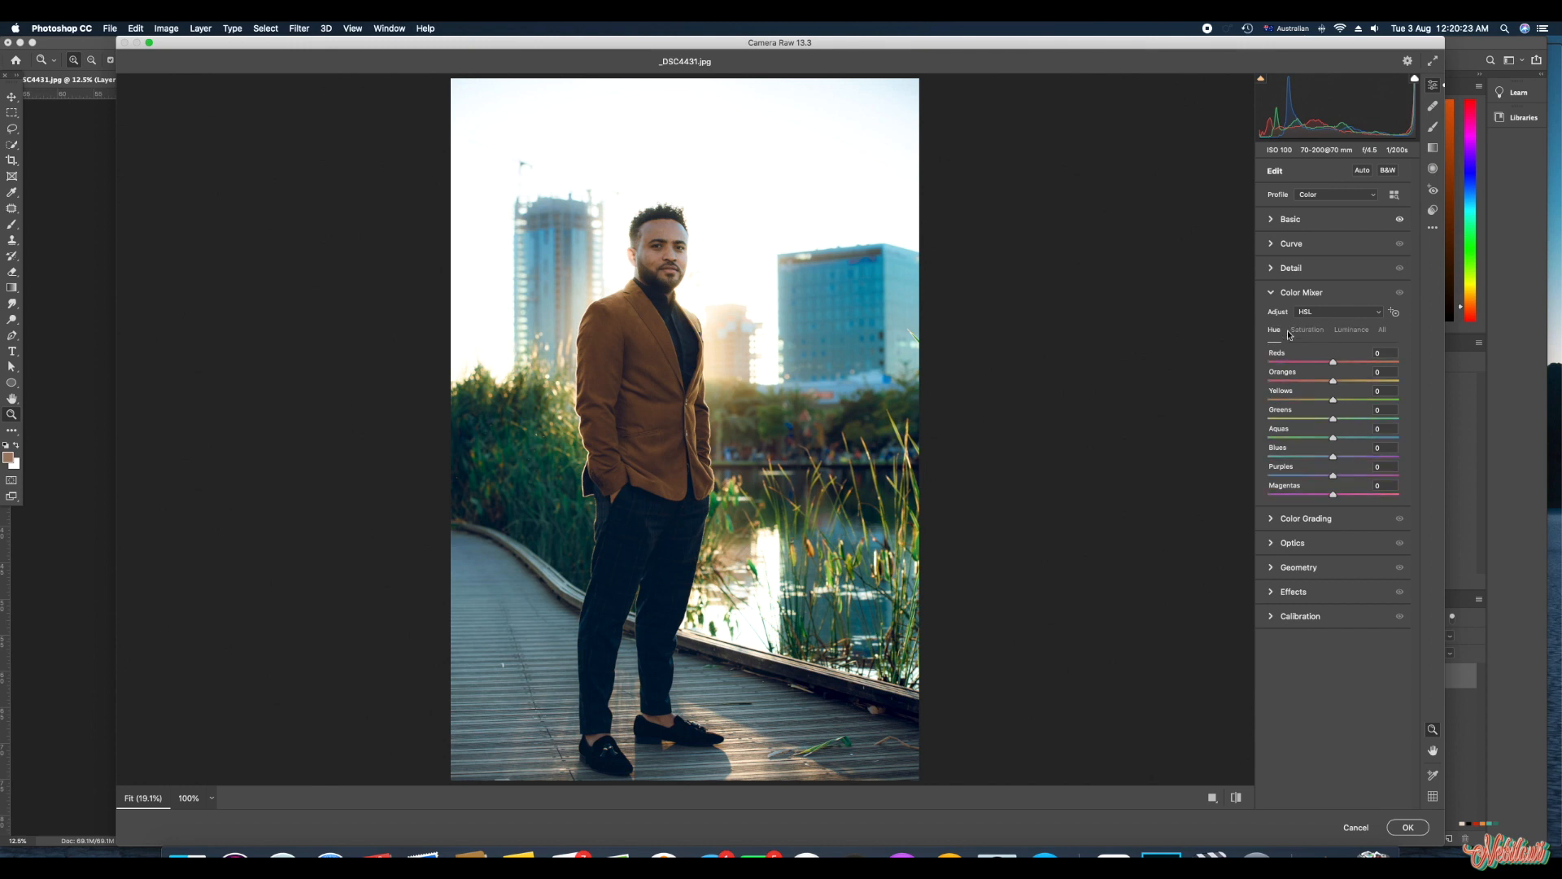
click(1319, 335)
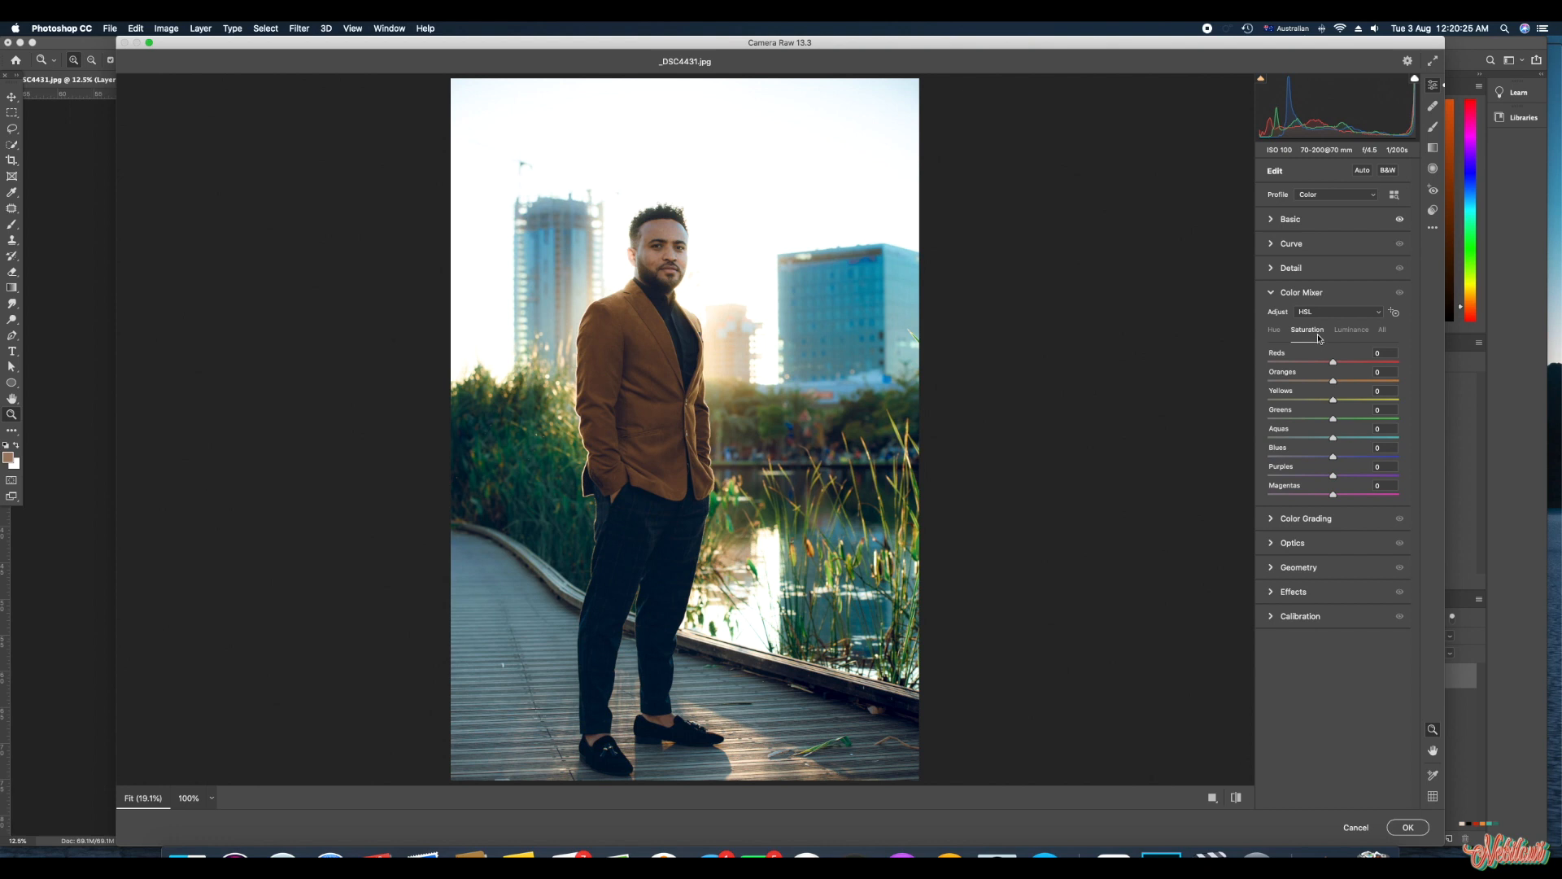
- In the Color Mixer, set the luminance of Greens to +80 and of Yellows to about +19
click(1351, 333)
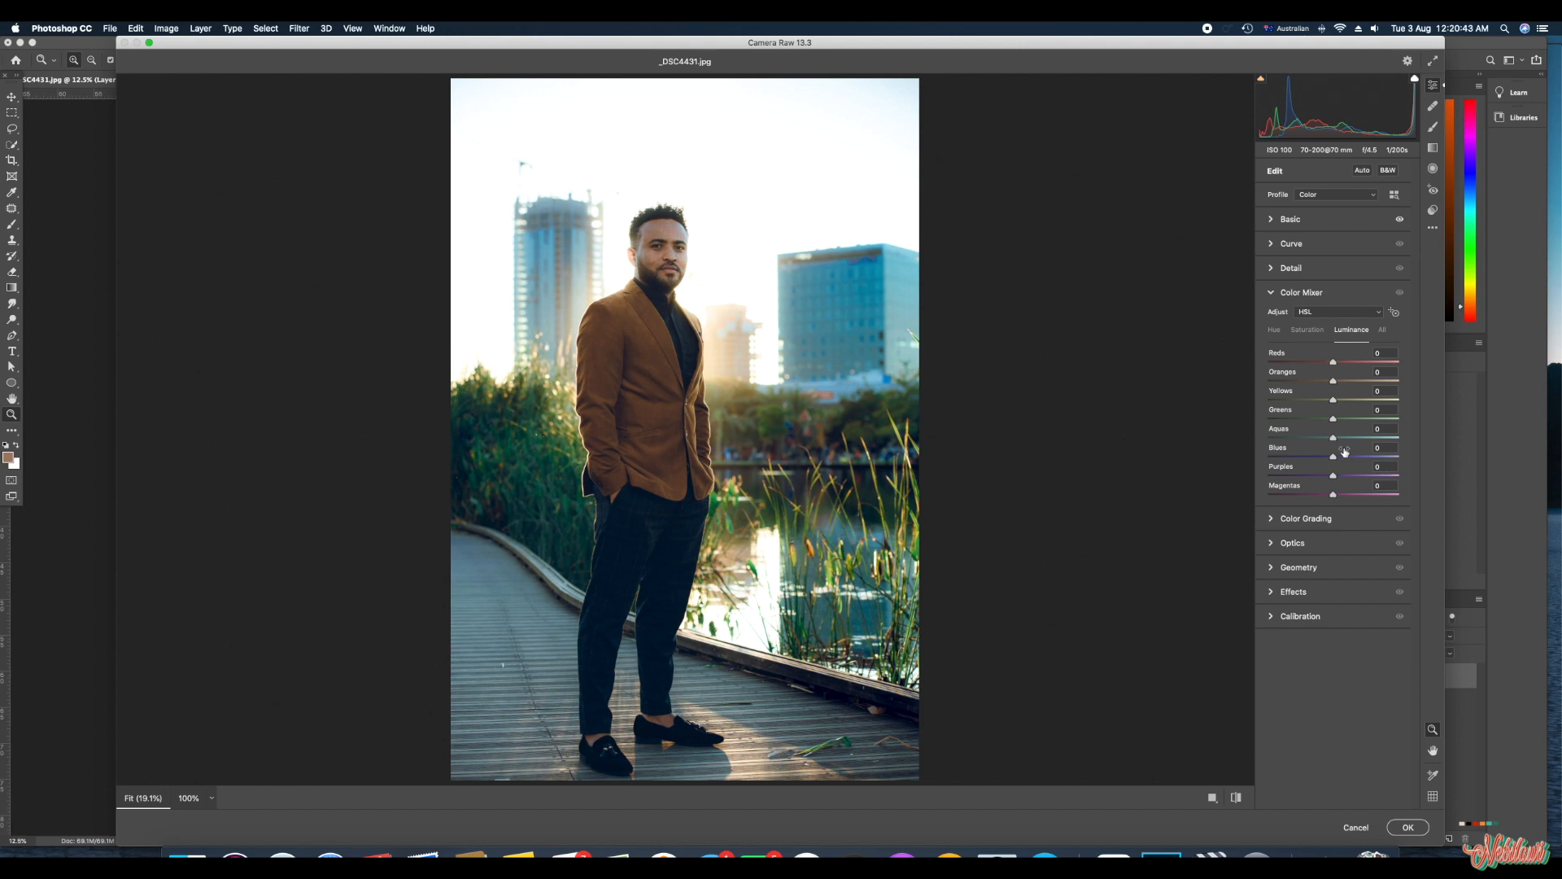
click(1337, 418)
drag(1342, 423, 1386, 447)
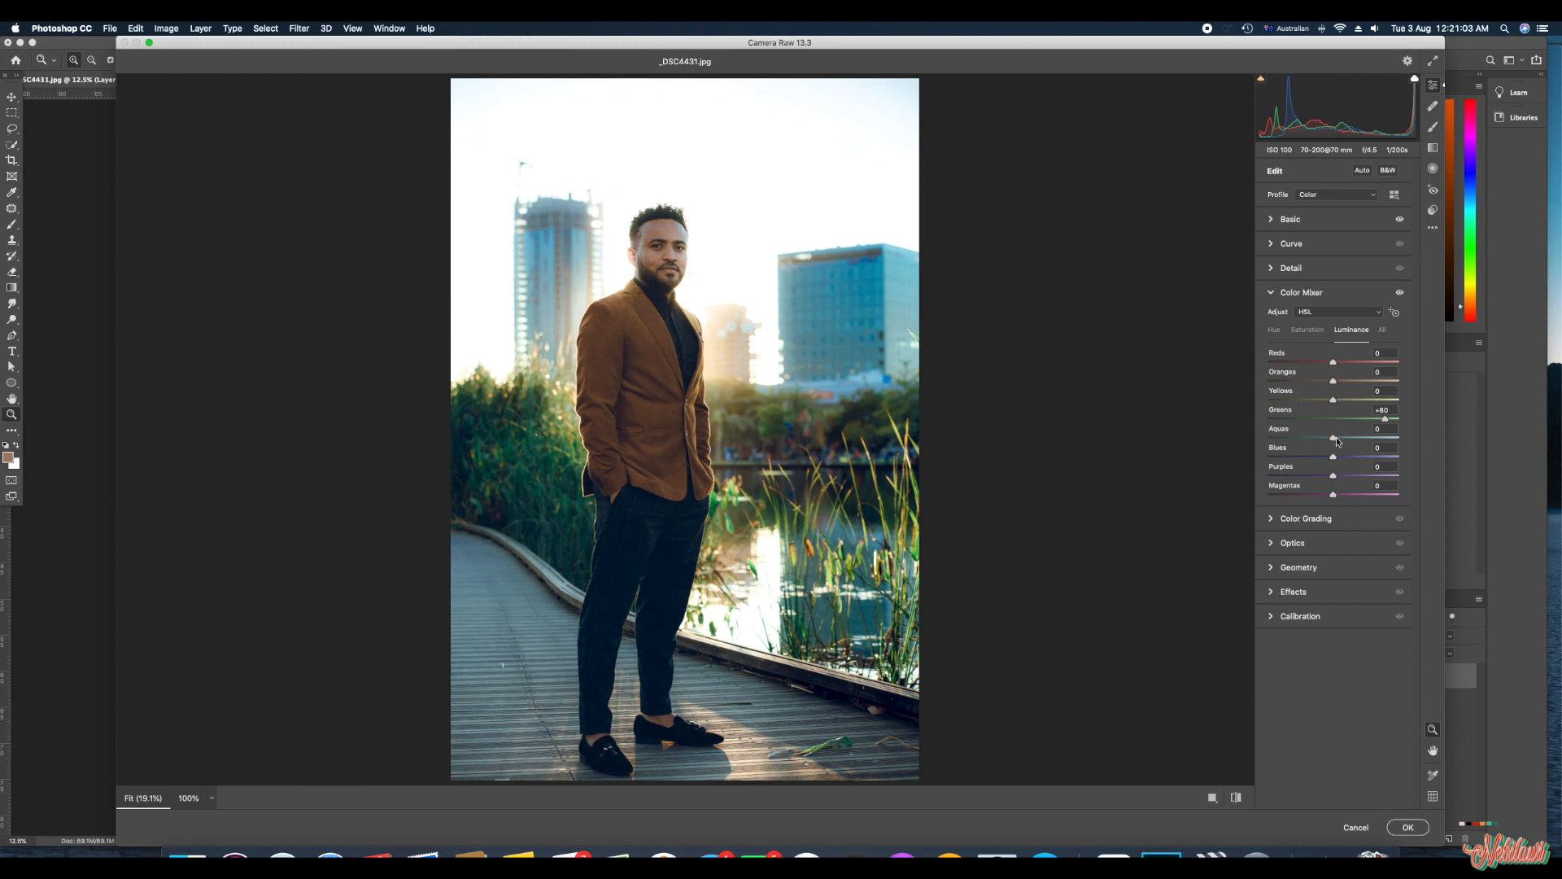
mouse_move(1339, 402)
mouse_down()
mouse_move(1384, 392)
mouse_move(1210, 430)
mouse_move(1387, 407)
mouse_move(1200, 436)
mouse_move(1400, 410)
mouse_move(1345, 430)
mouse_up()
- Set the color saturation of Oranges to +4, Yellows to +11, Greens to +88 and Aquas to -61
click(1300, 333)
drag(1336, 384, 1340, 389)
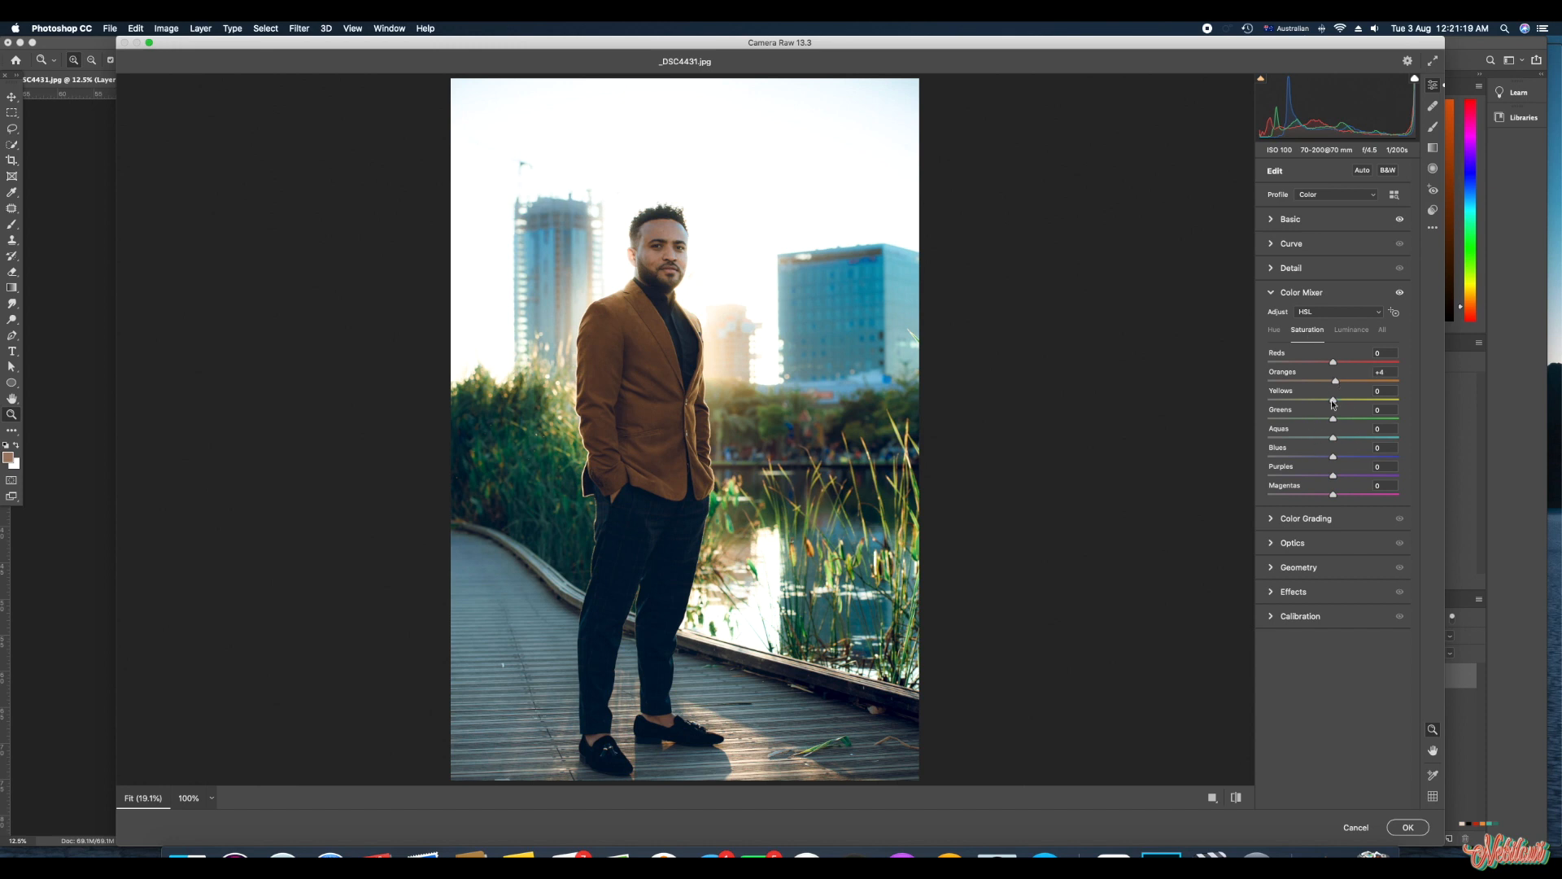
drag(1333, 401, 1341, 406)
drag(1364, 437, 1390, 450)
drag(1333, 437, 1293, 437)
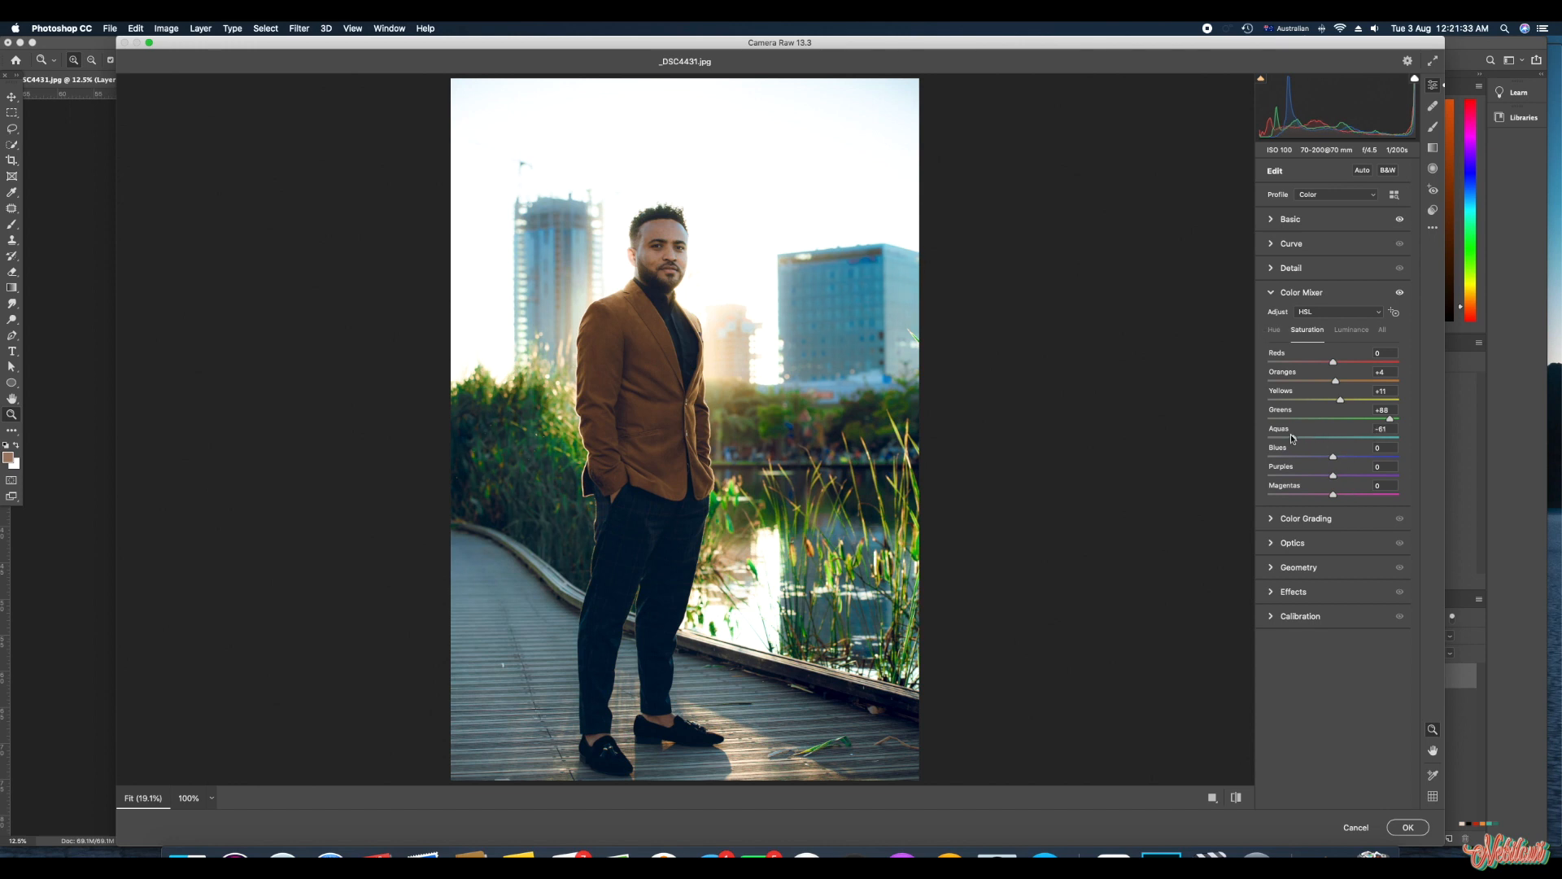
- Shift the hue of Greens to -80, Aquas to +5 and Yellows to +32, and close the Color Mixer
click(1278, 331)
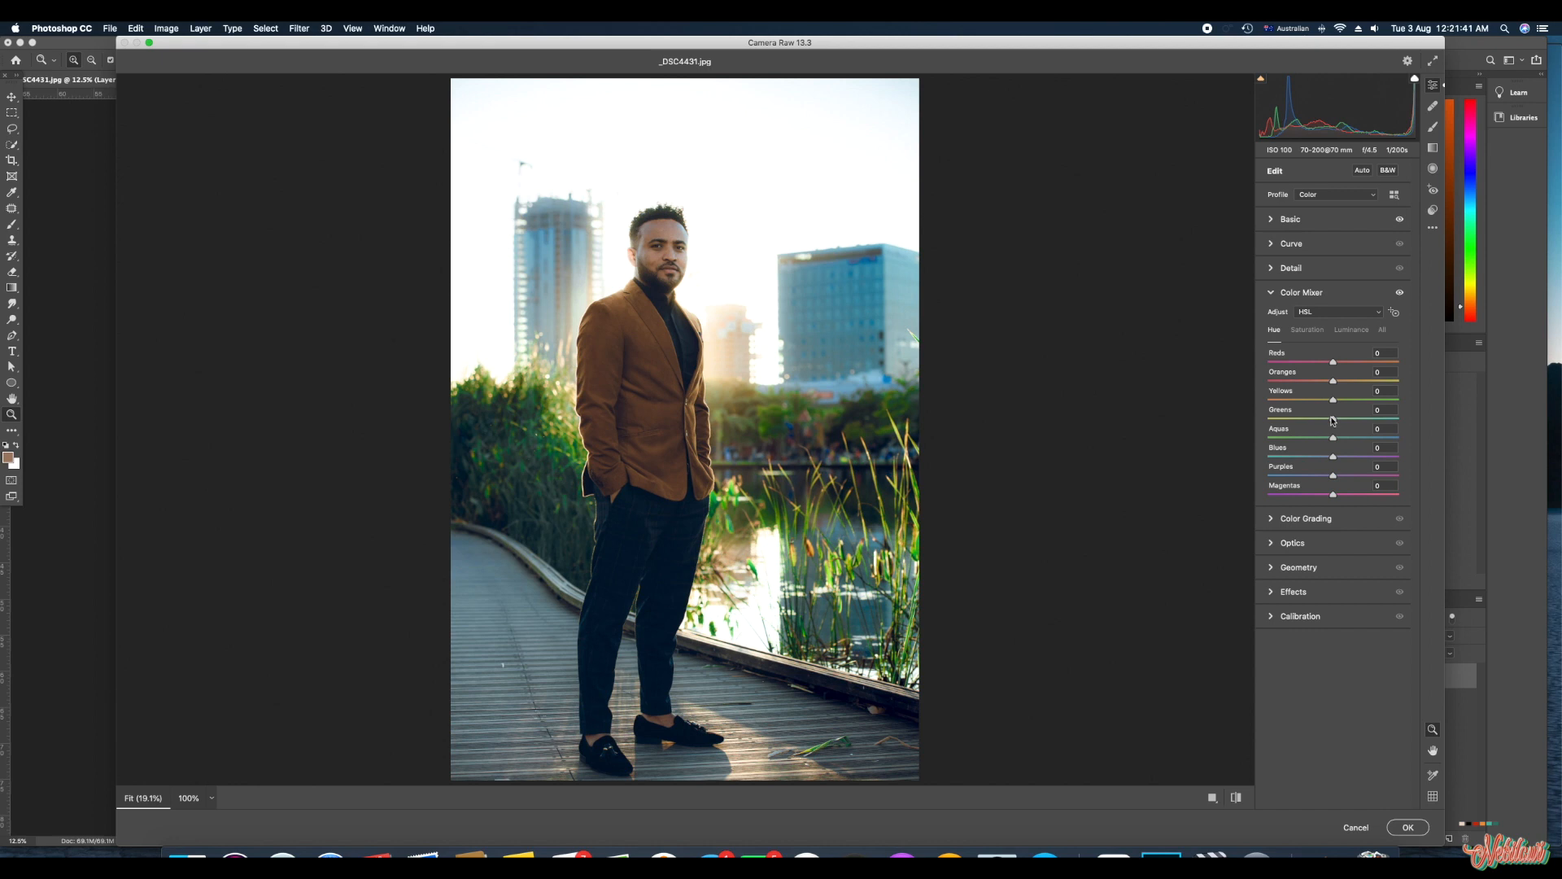
drag(1325, 425, 1278, 441)
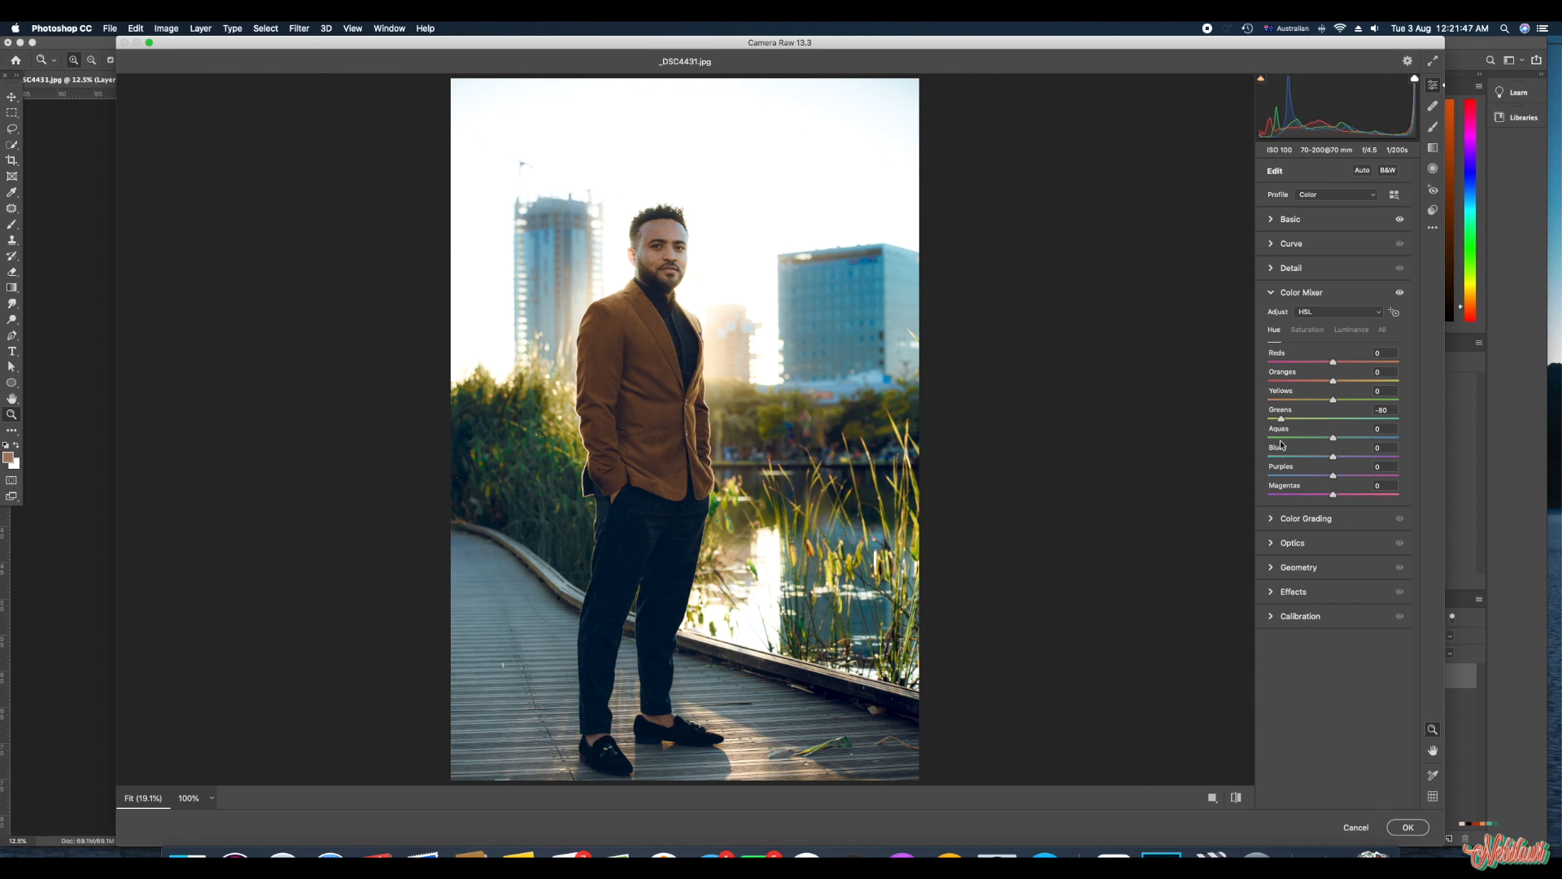
drag(1333, 440, 1434, 452)
mouse_move(1314, 451)
mouse_down()
mouse_move(1293, 453)
mouse_move(1338, 456)
mouse_up()
drag(1333, 400, 1354, 443)
click(1276, 294)
- Increase the photo's Vibrance slightly further in the Basic adjustments
click(1275, 222)
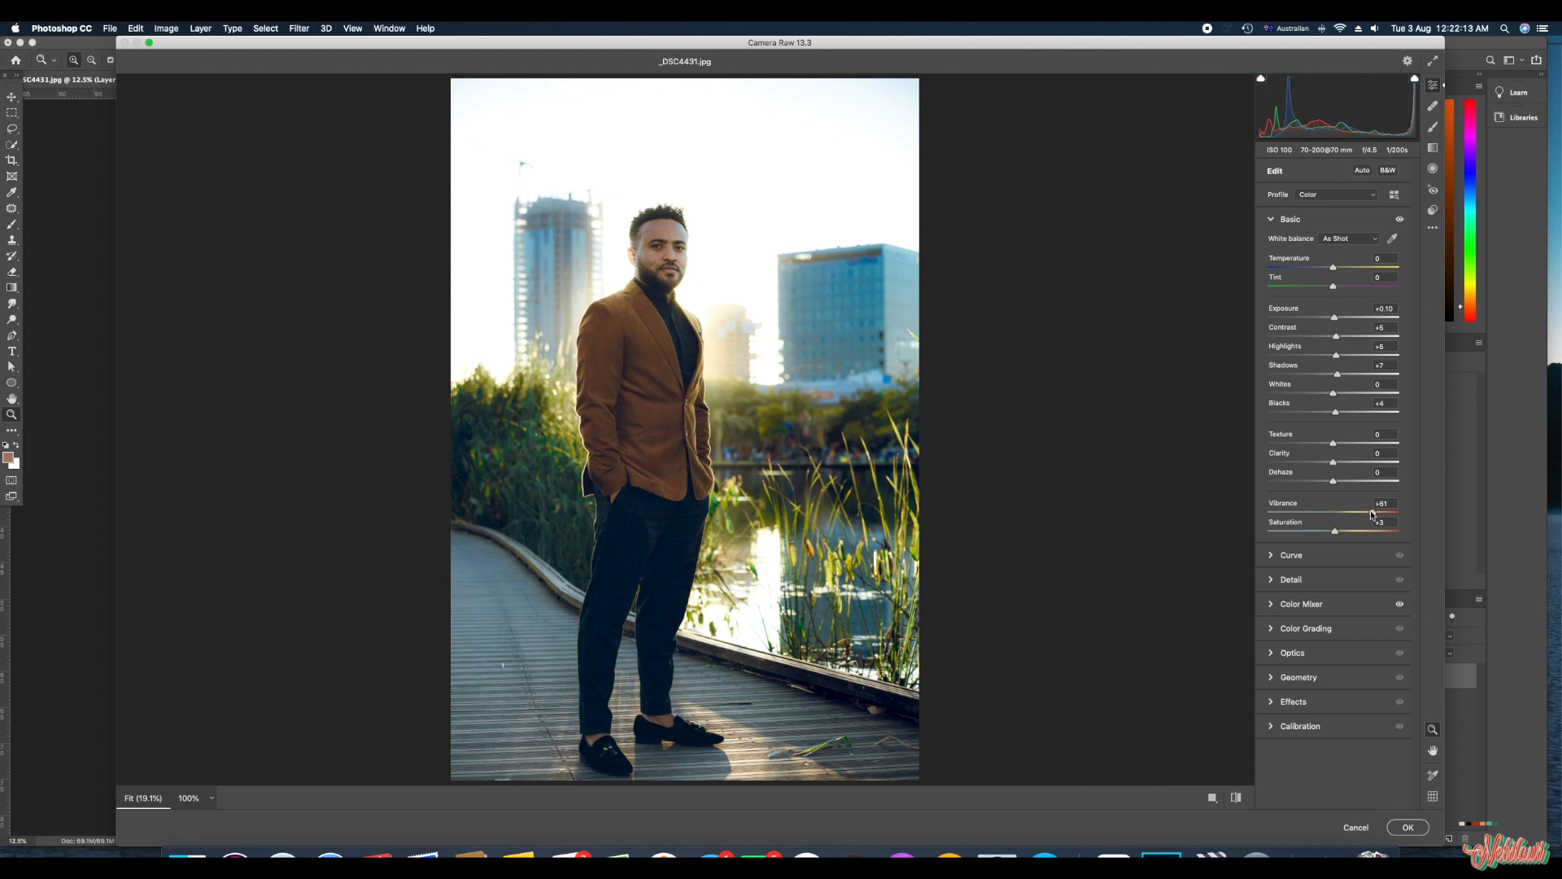
drag(1373, 514, 1375, 514)
click(1273, 221)
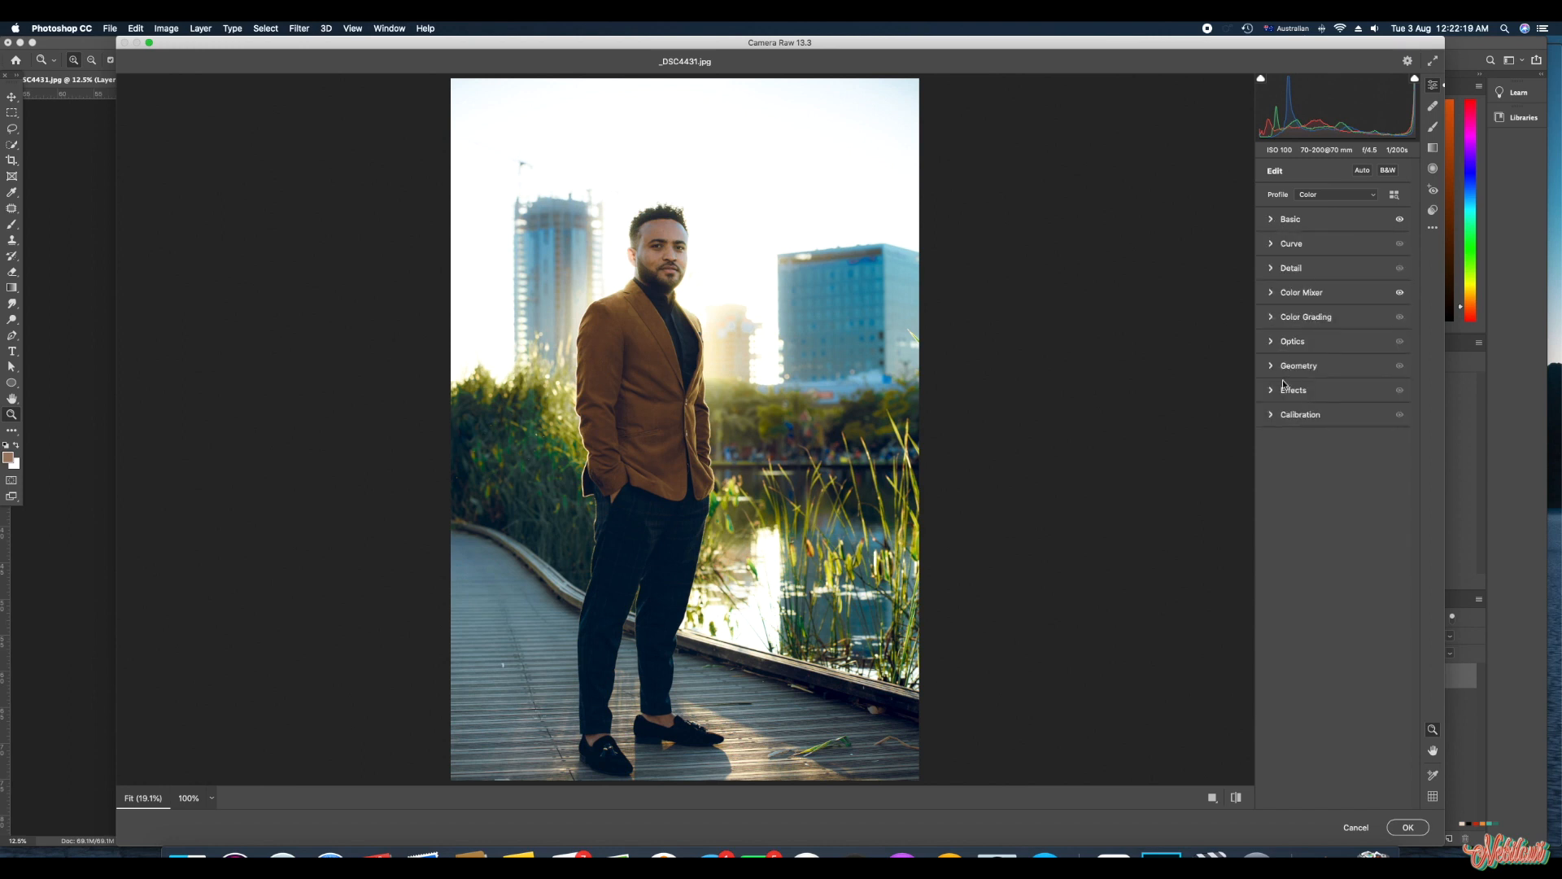
- Brighten the skin tones by setting the luminance of Oranges to +20, checking the face up close
click(1274, 298)
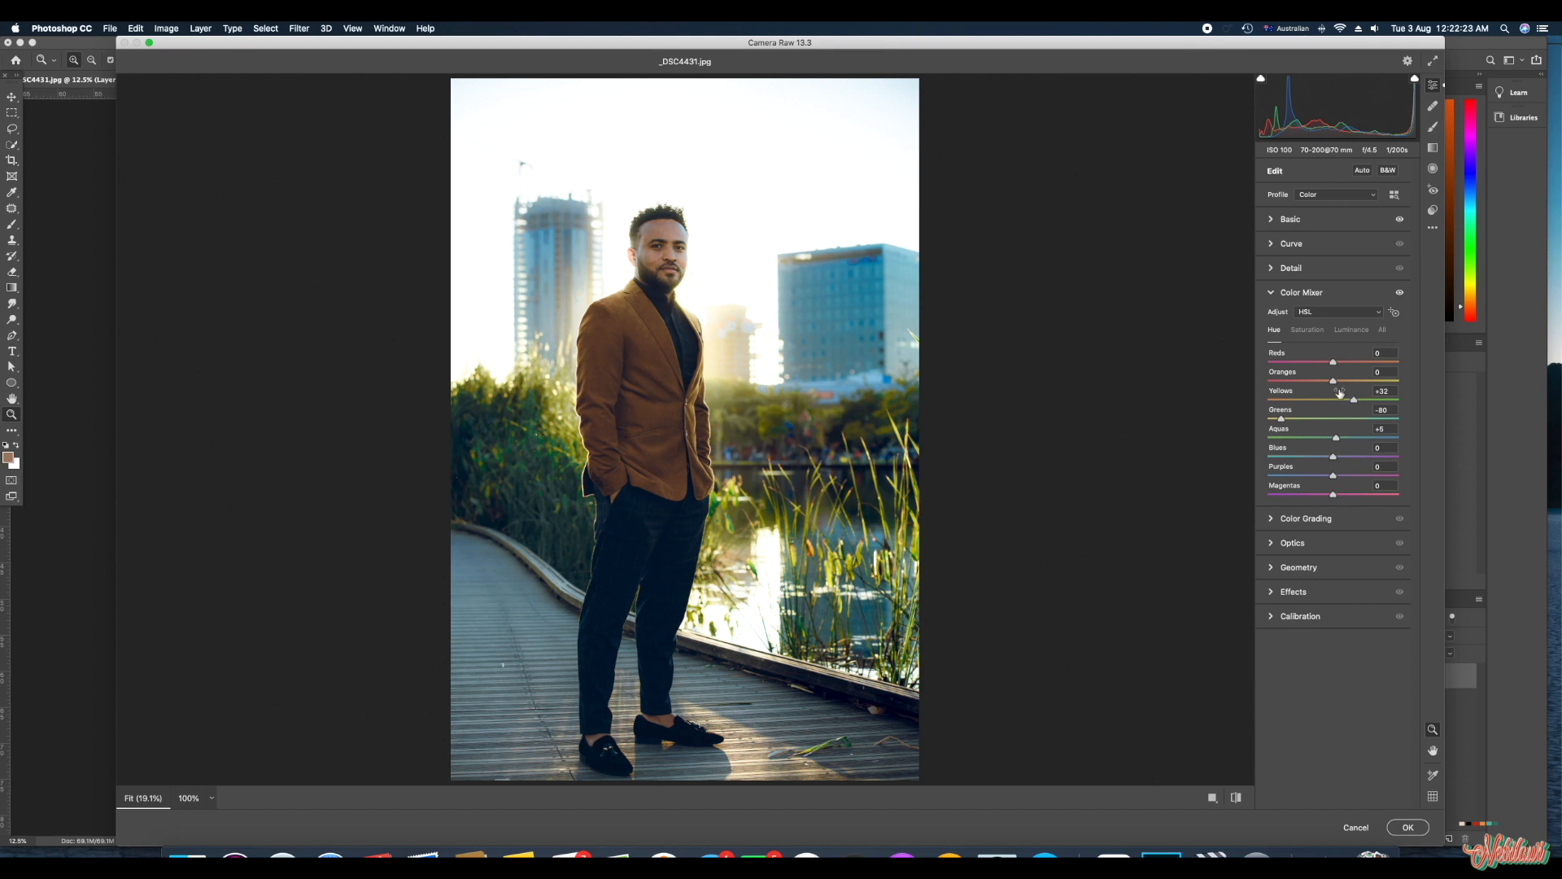
click(1360, 333)
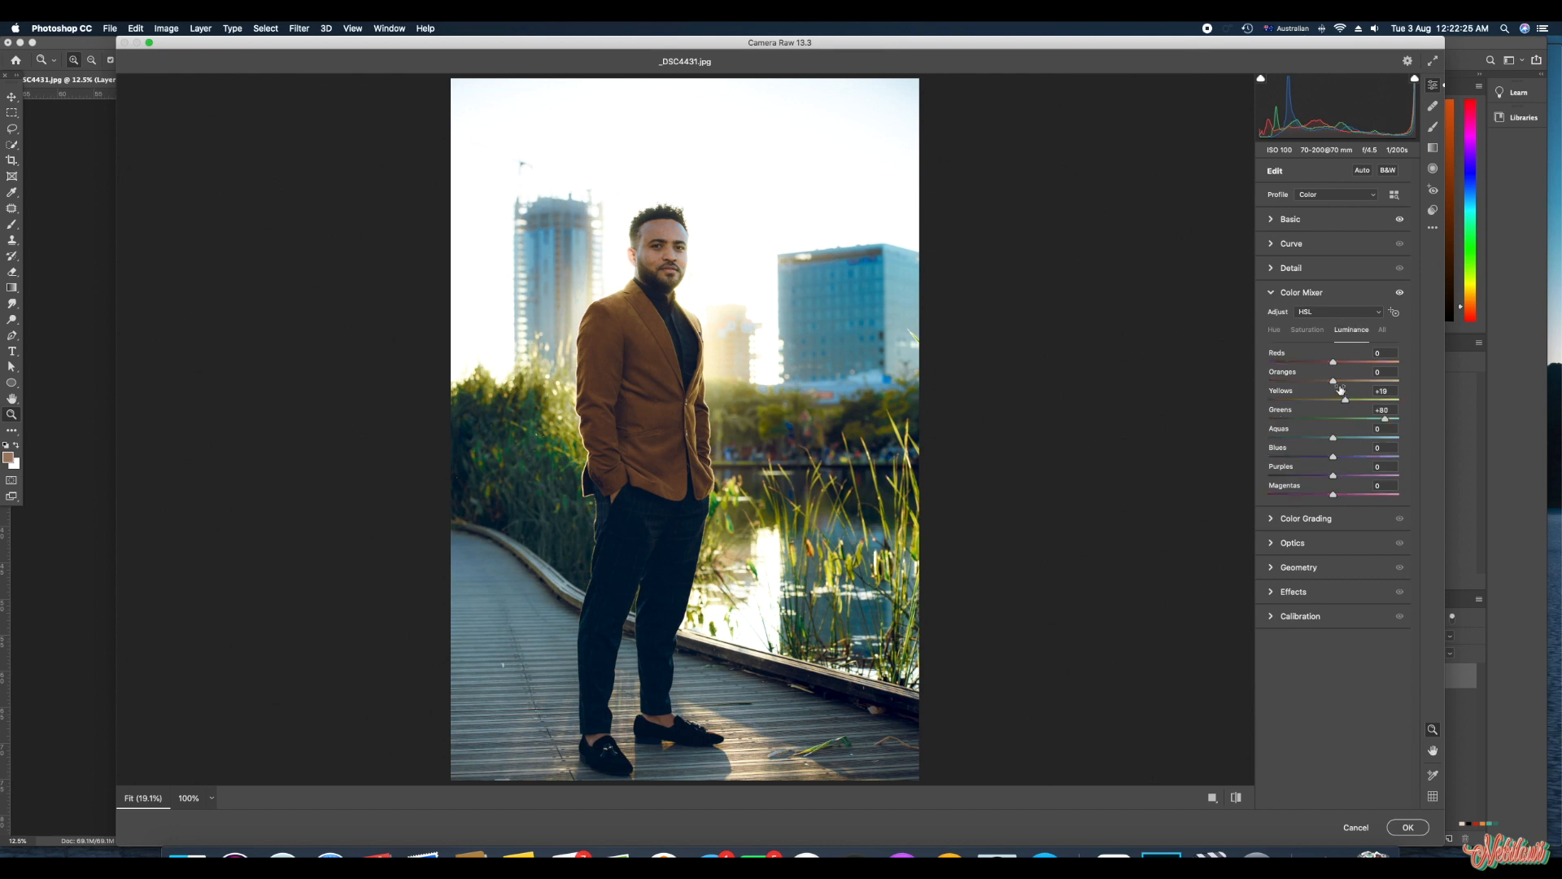
drag(1338, 385, 1351, 389)
click(638, 229)
scroll(790, 573, down, 3)
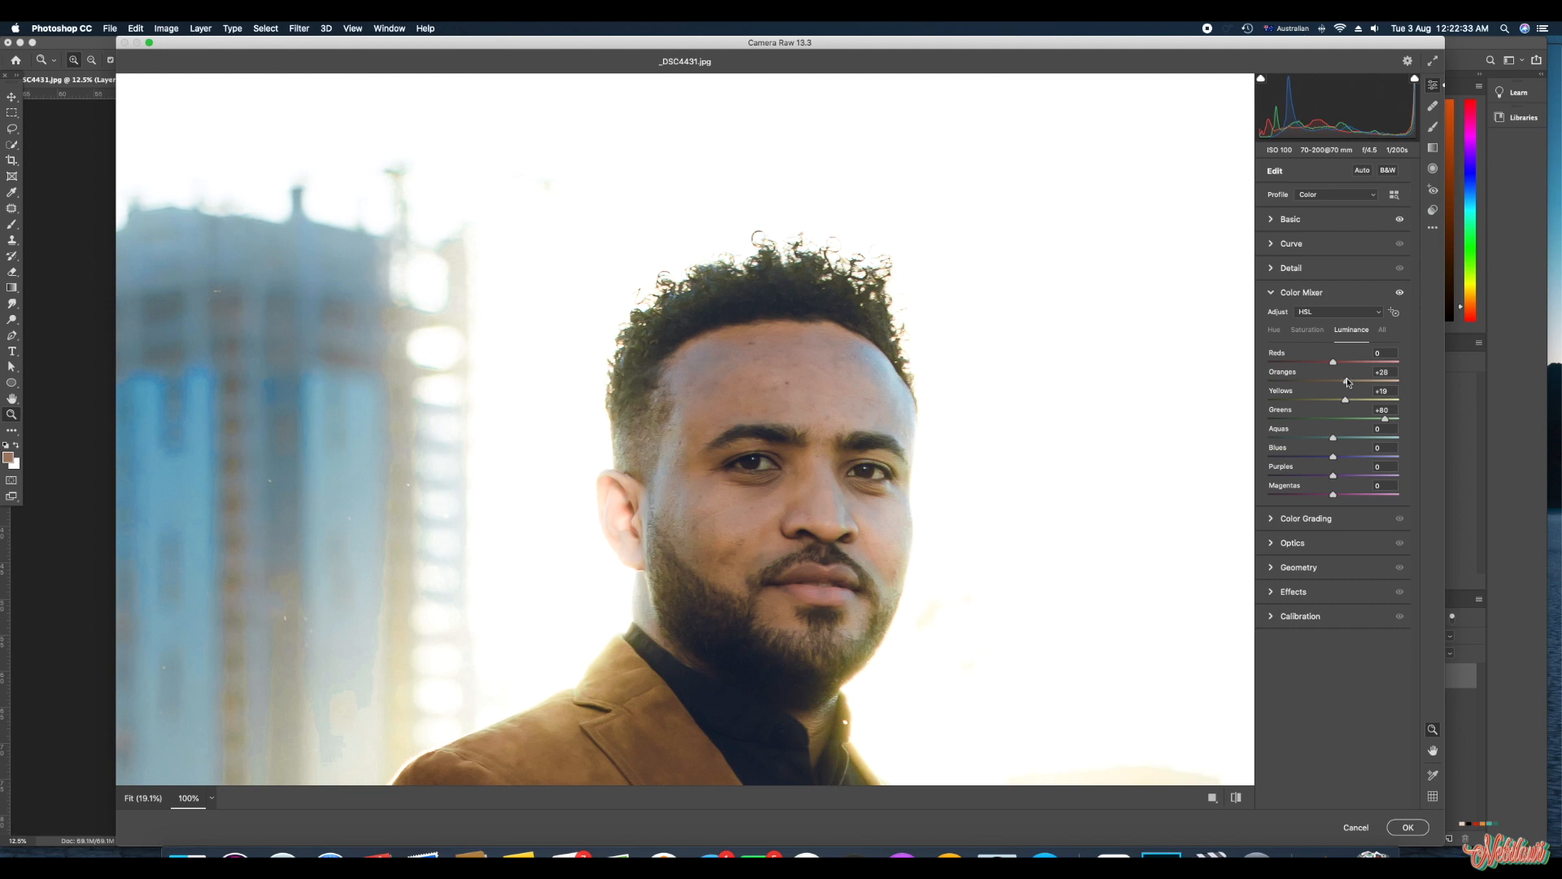
drag(1330, 383, 1343, 424)
click(877, 373)
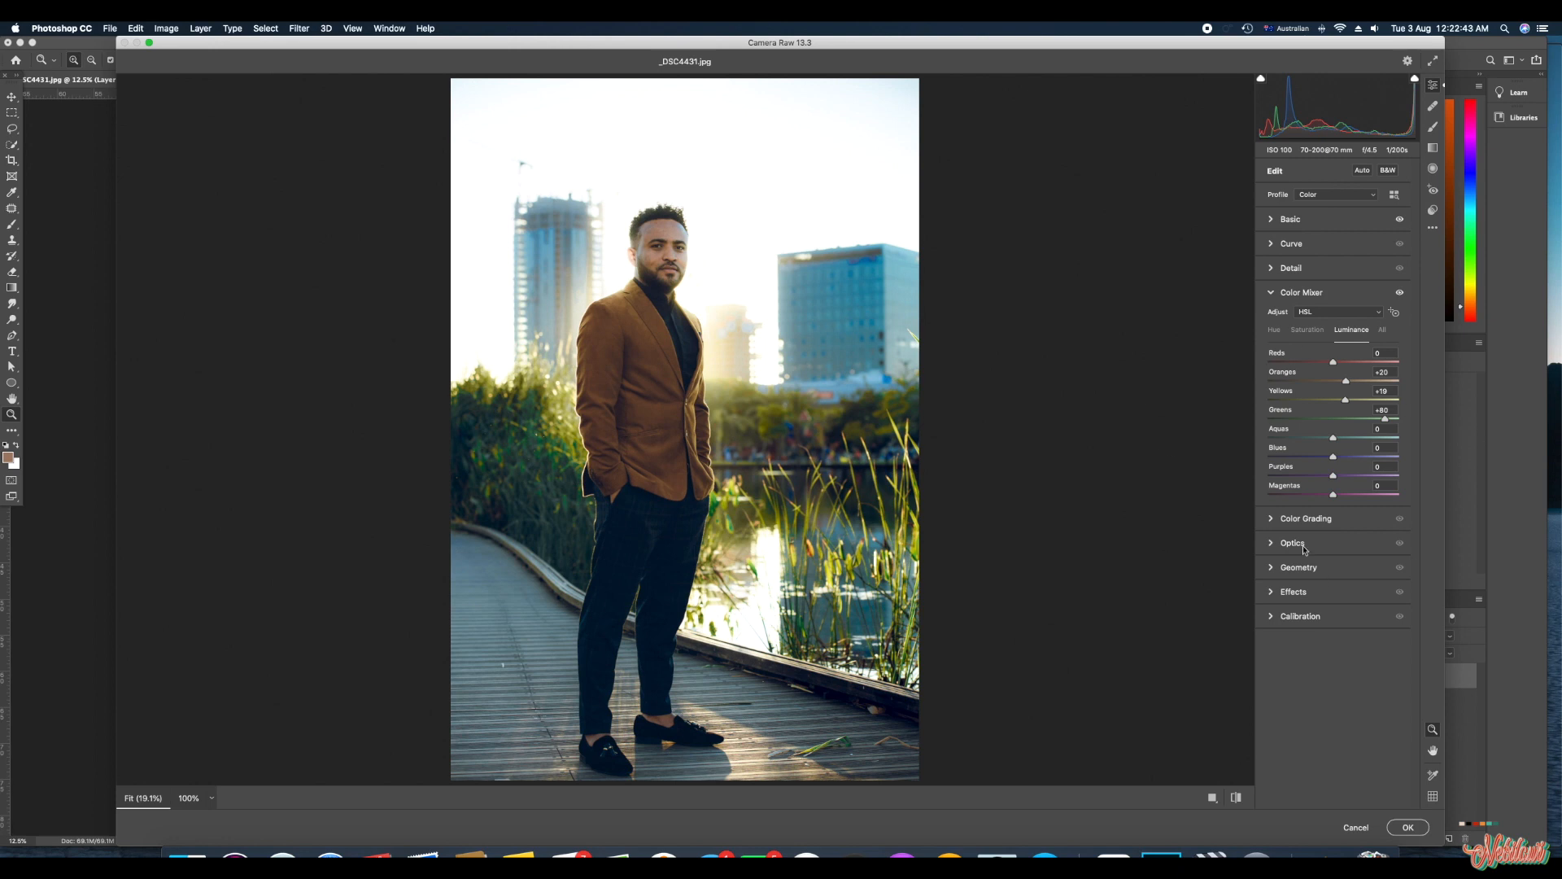
click(1269, 219)
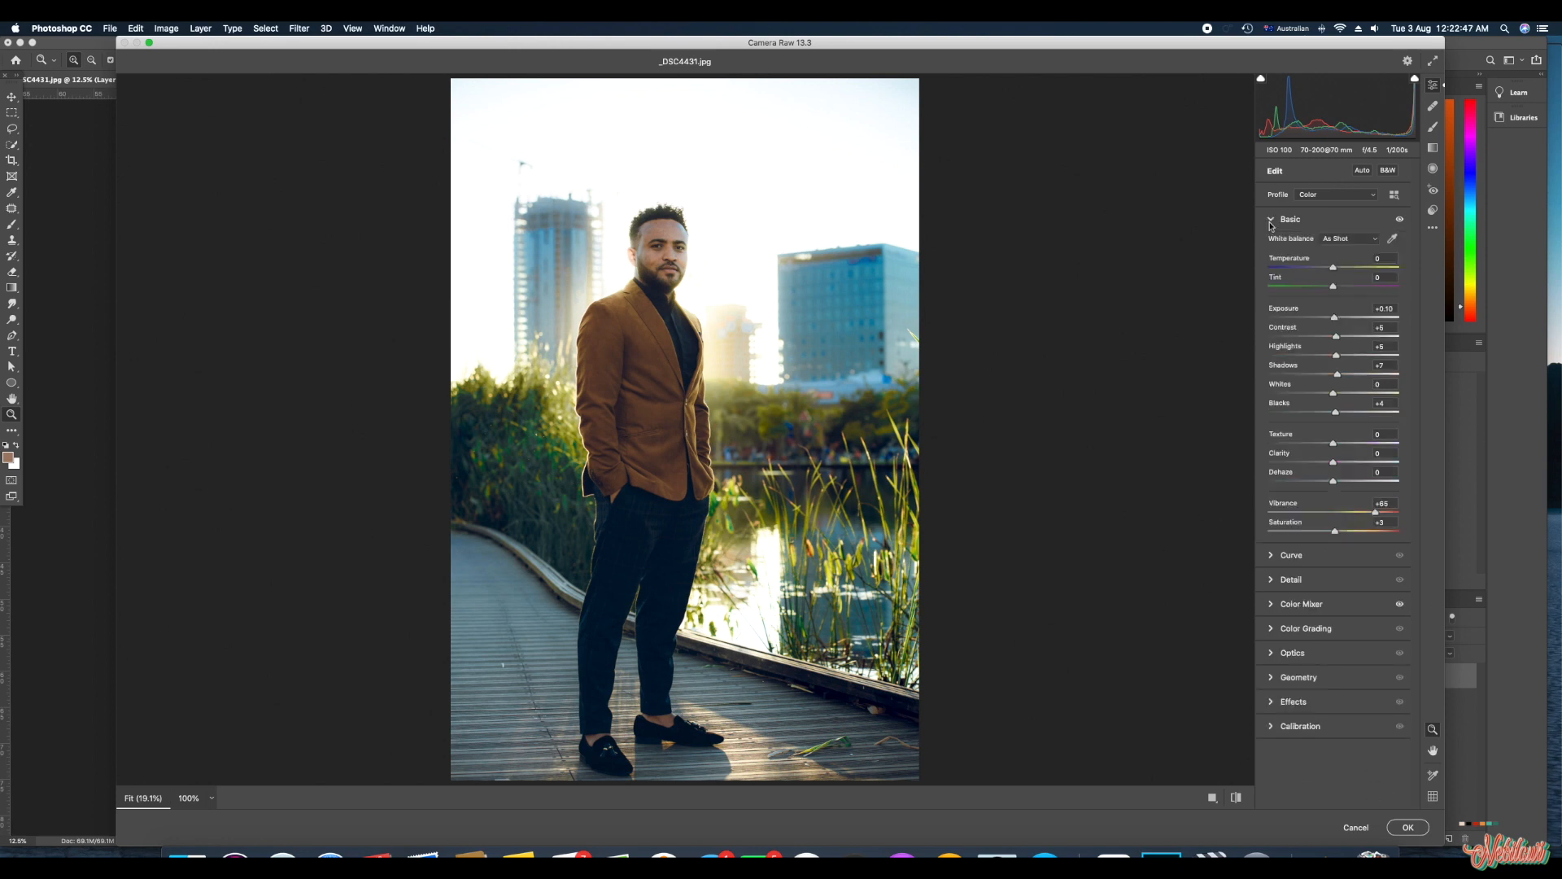
click(1269, 220)
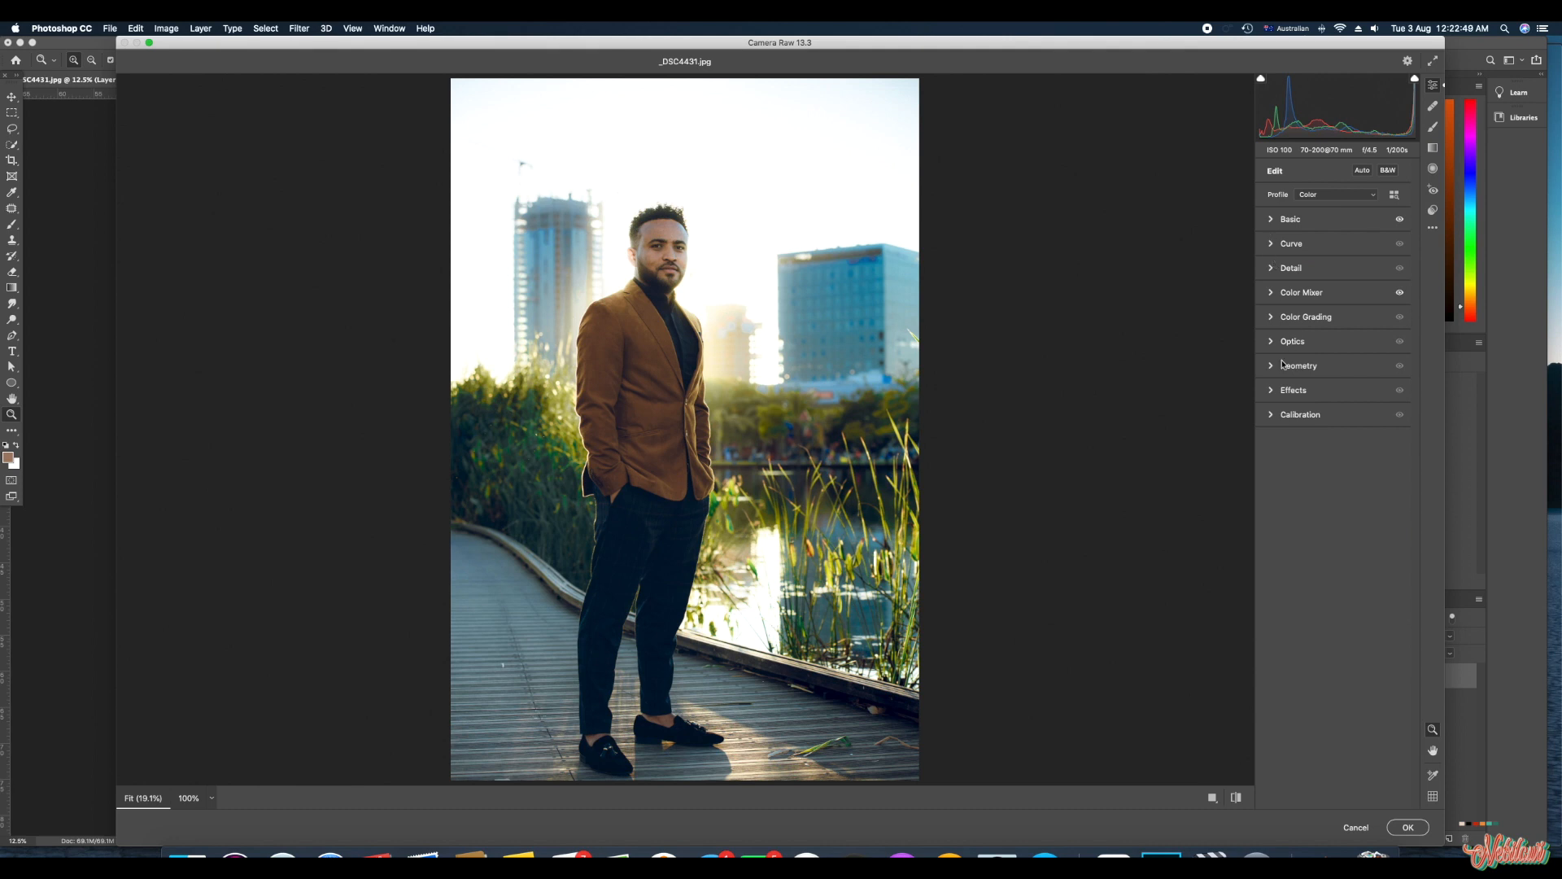
- Raise the tone curve's Shadows to +7, and on the point curve anchor shadows, midtones and highlights and lift the black point to output 5
click(1273, 244)
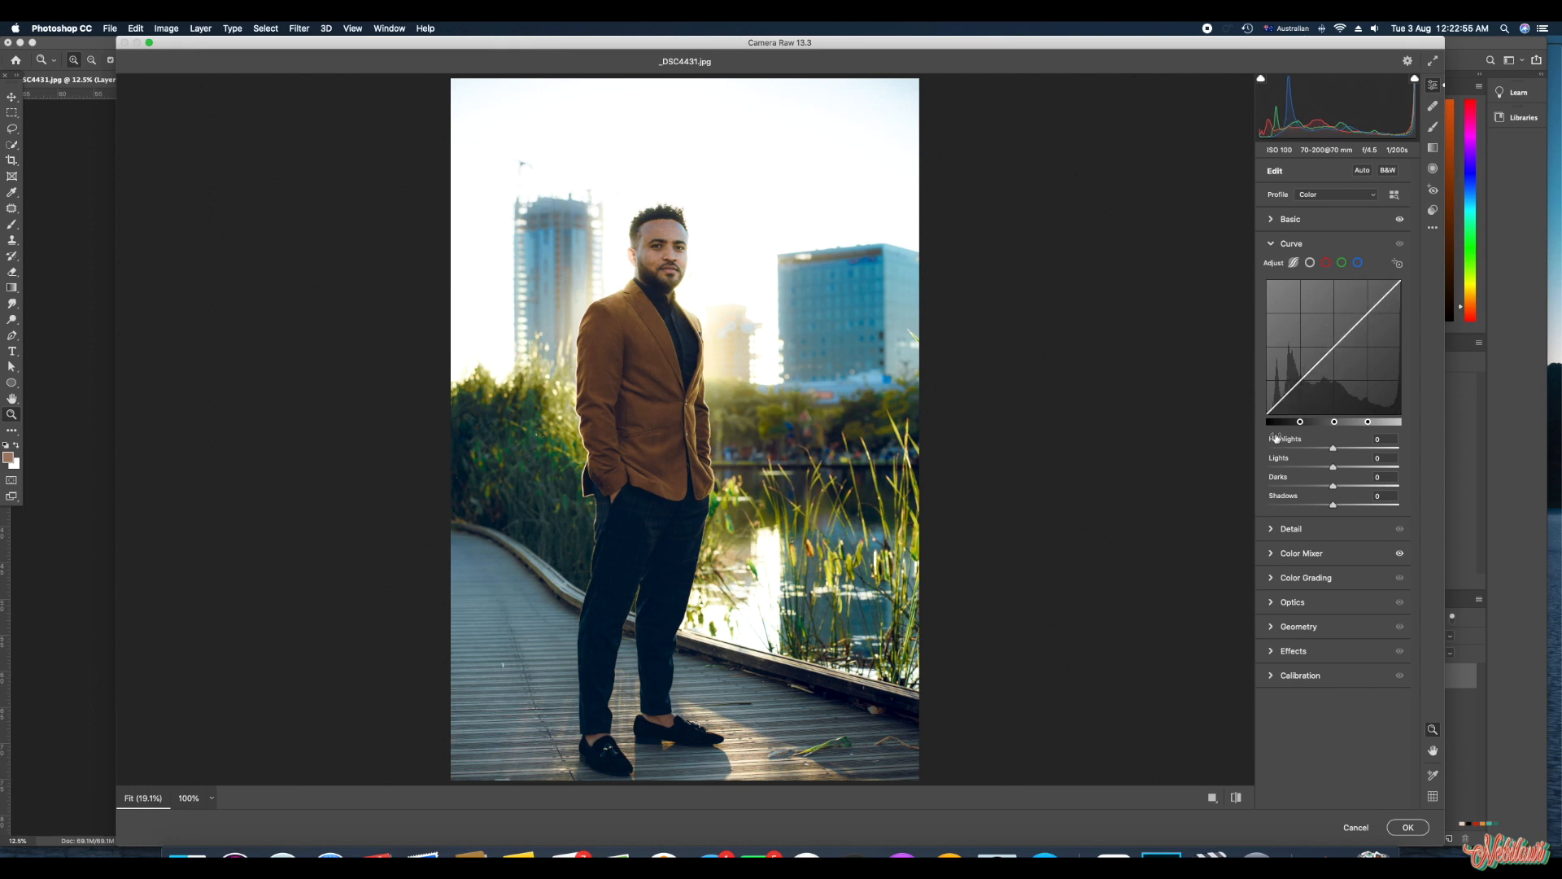
drag(1298, 383, 1297, 383)
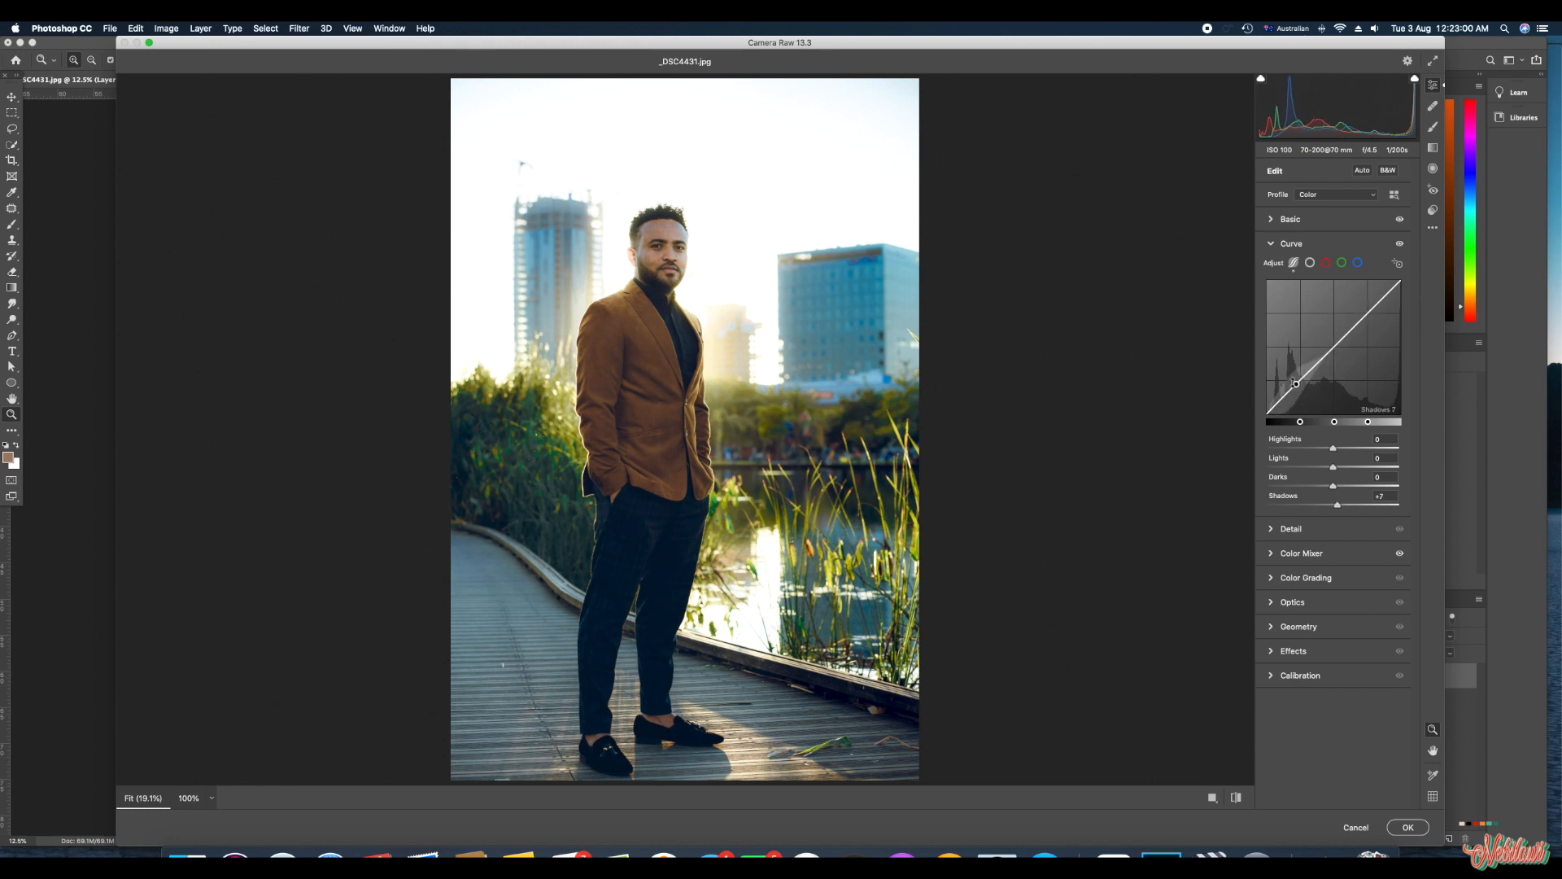
click(1311, 263)
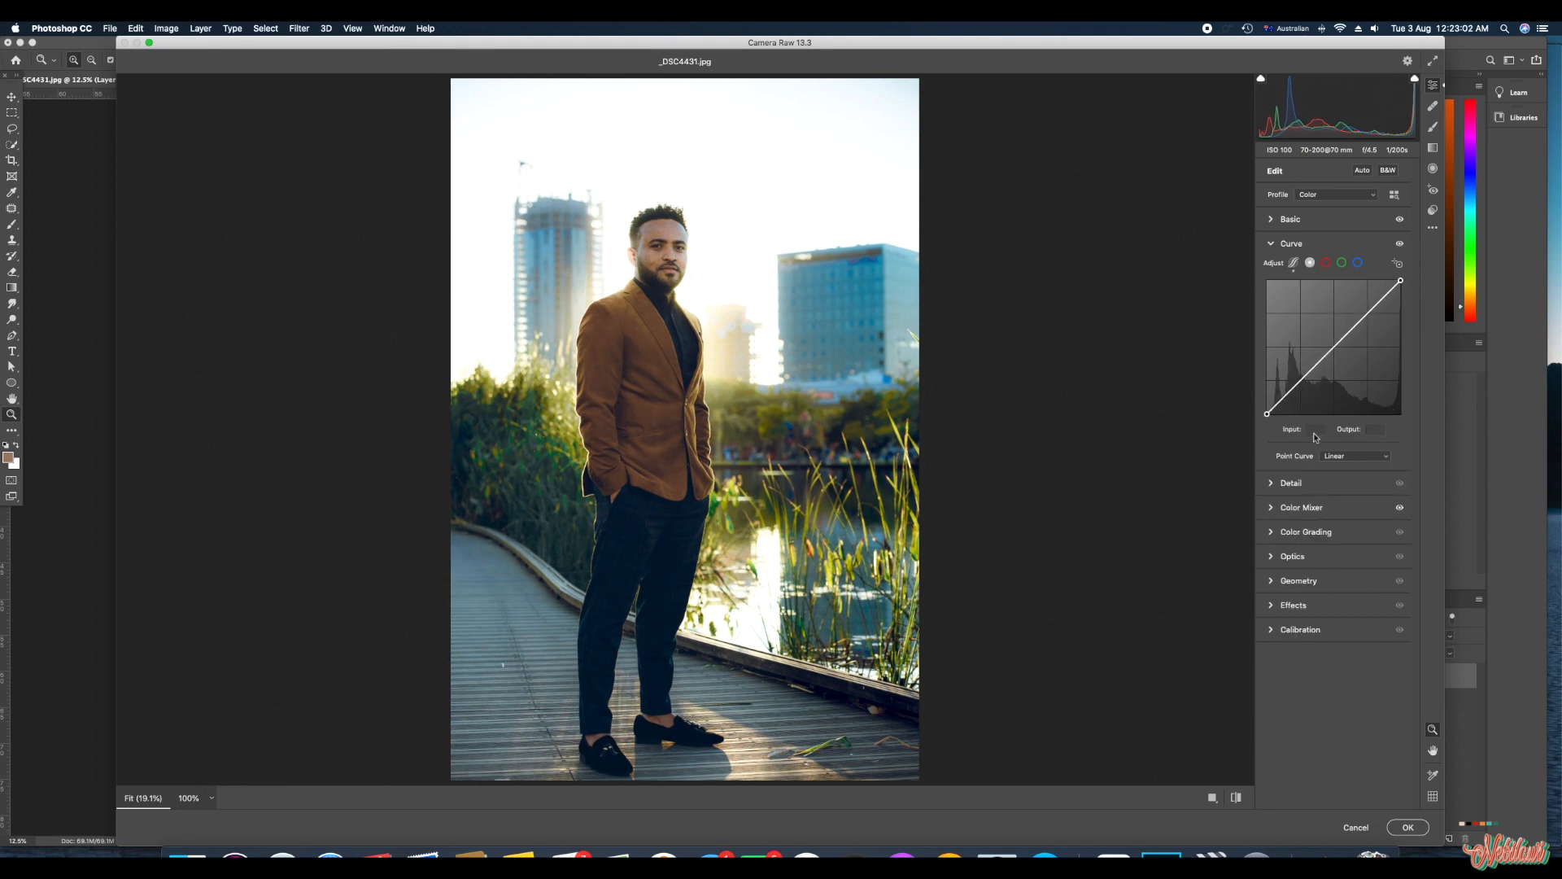
click(1301, 382)
click(1338, 345)
click(1366, 313)
drag(1266, 414, 1267, 411)
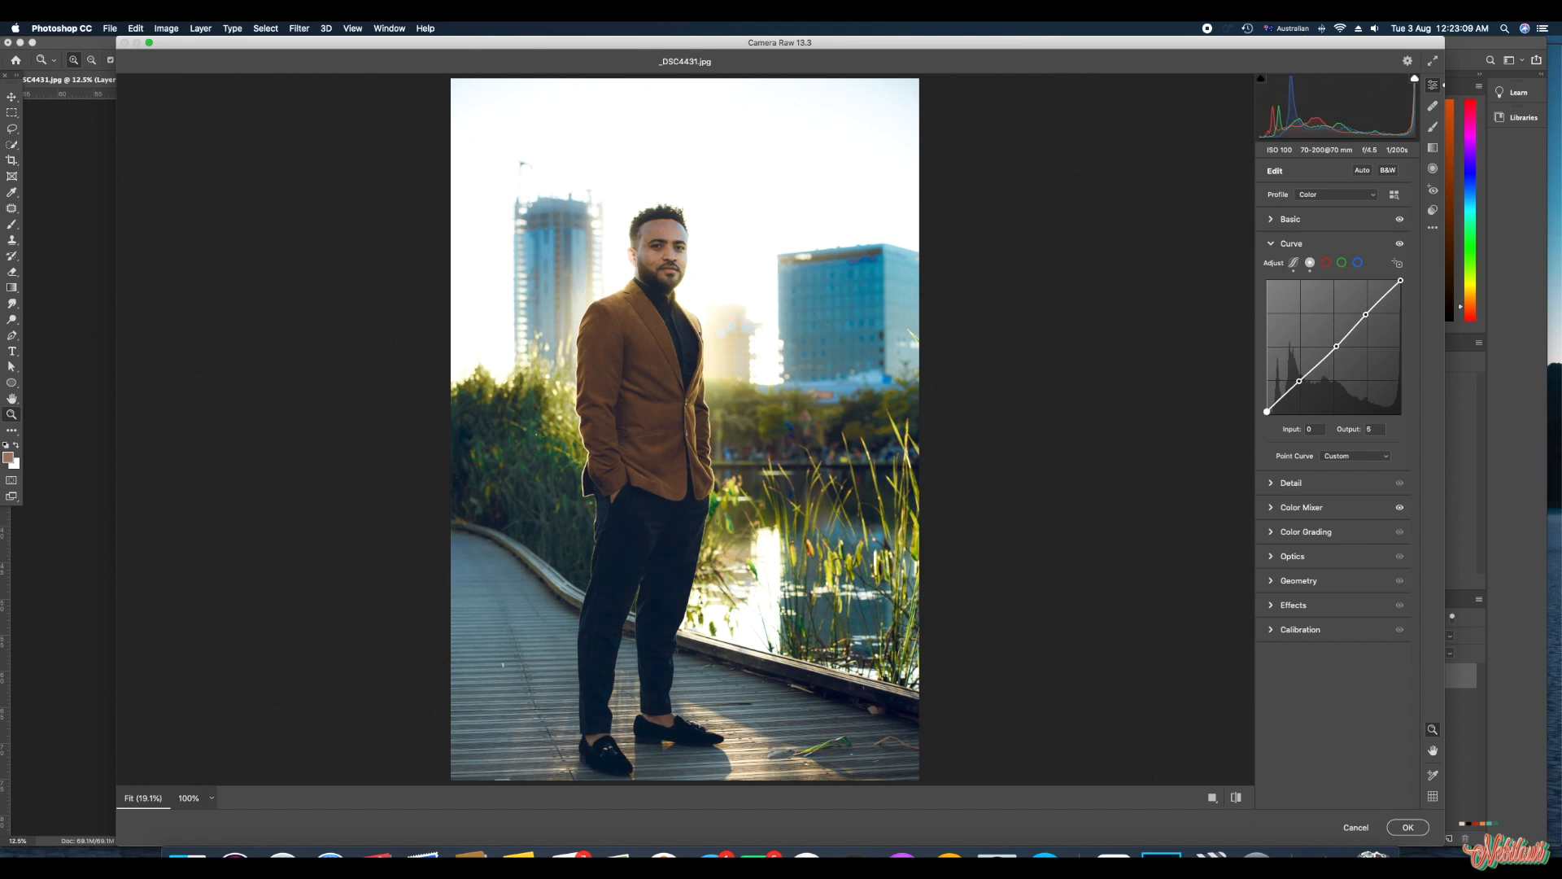
- Anchor the blue channel curve in the highlights and shadows, lift its black point slightly, and apply the Camera Raw edits
click(1358, 263)
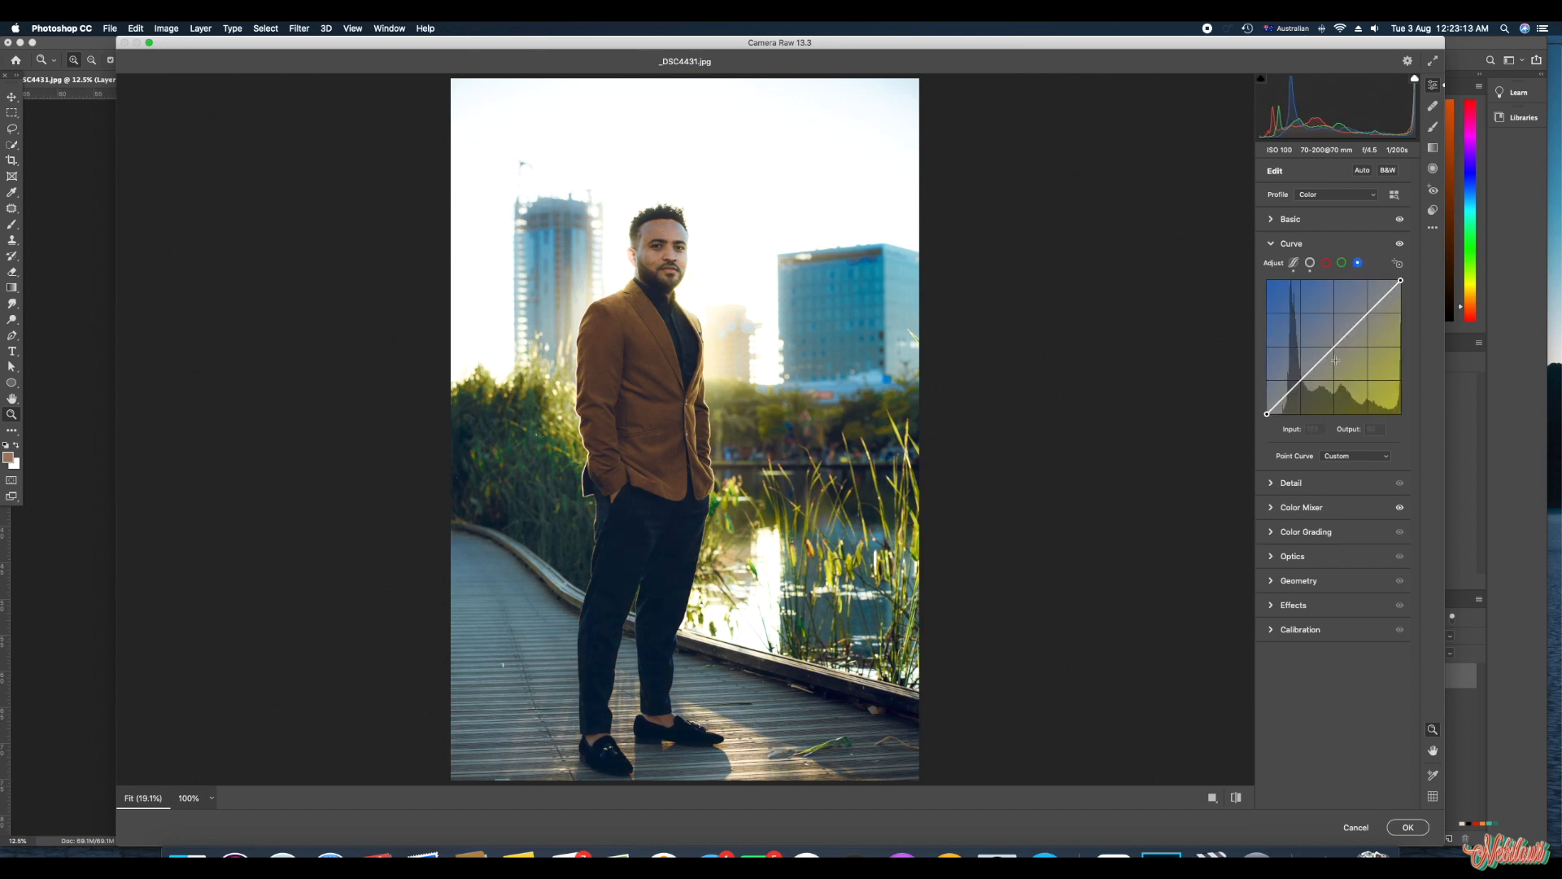
click(1369, 313)
click(1301, 380)
mouse_move(1267, 414)
mouse_down()
mouse_move(1268, 379)
mouse_move(1267, 409)
mouse_up()
click(1272, 244)
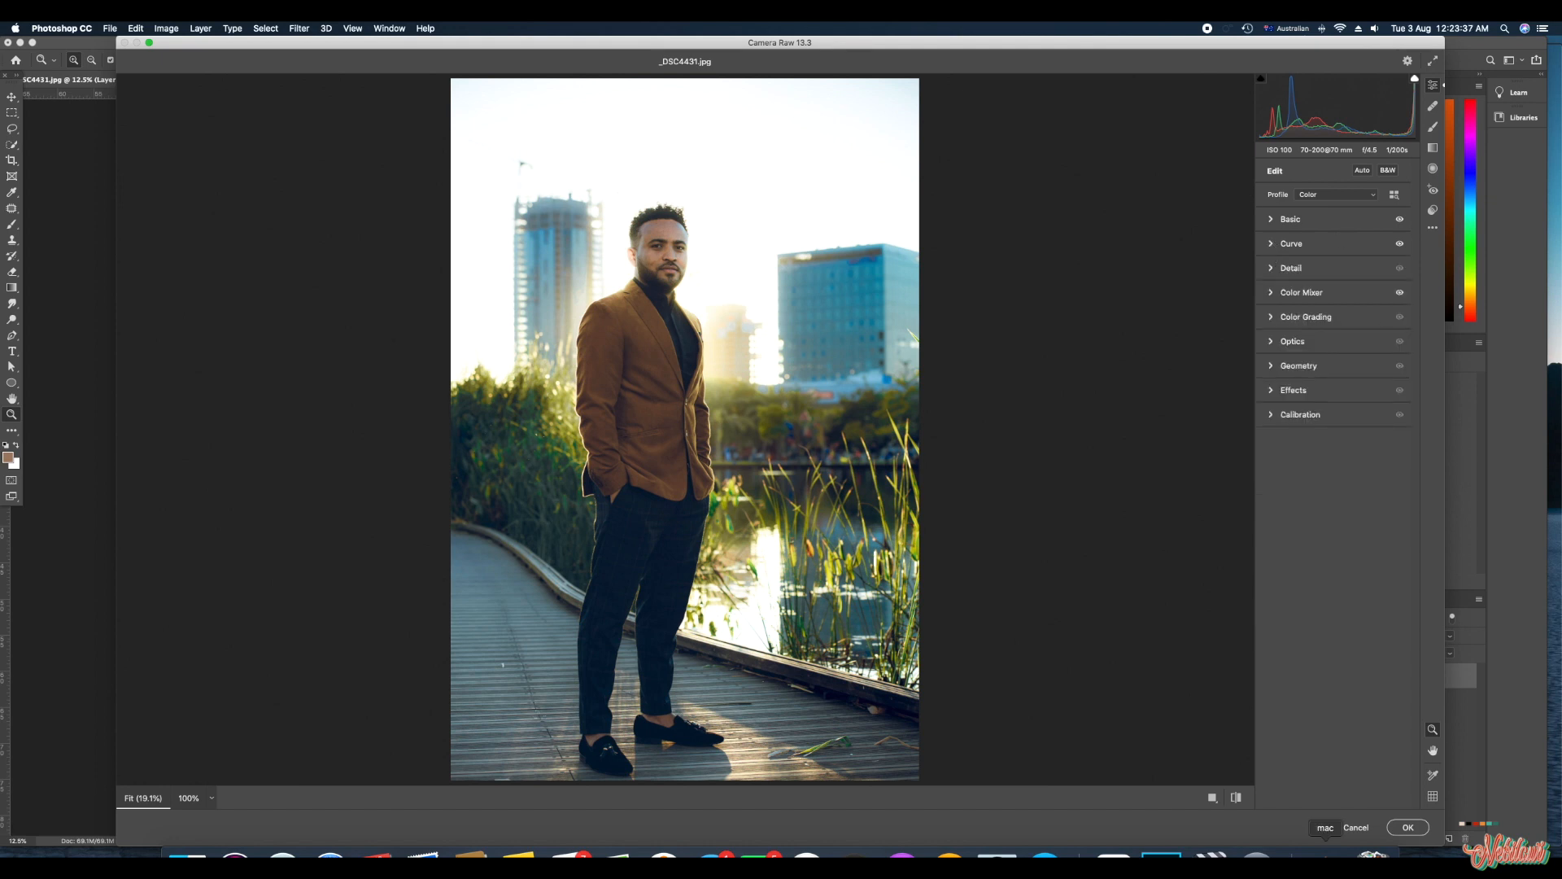
click(1413, 823)
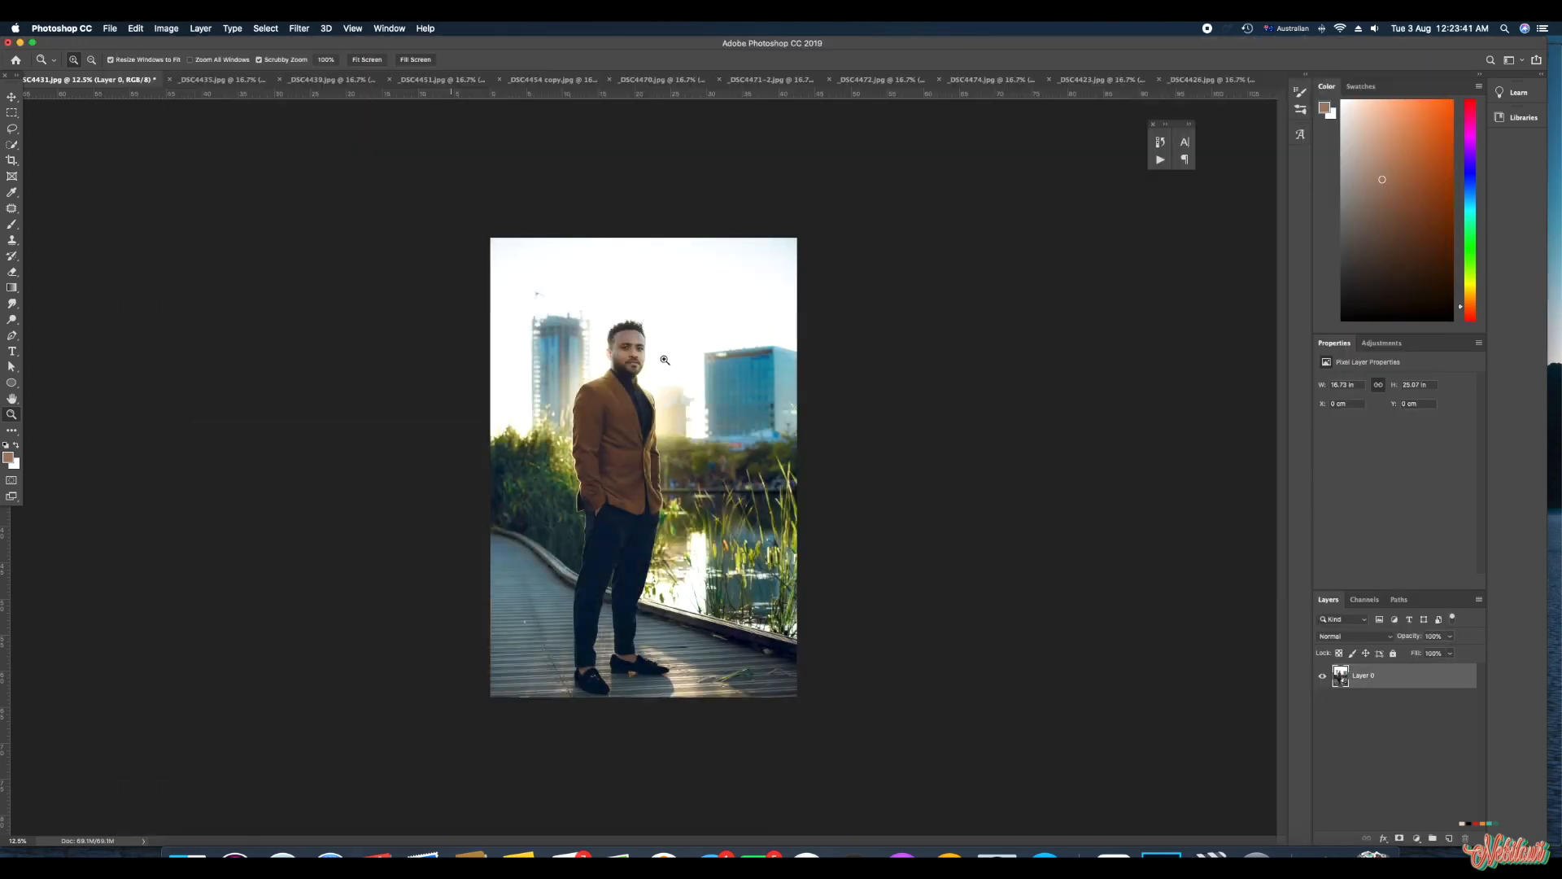
- Remove the blemishes on the cheek and beside the nose with the Patch tool, working close up on the face
click(621, 351)
click(622, 351)
click(615, 336)
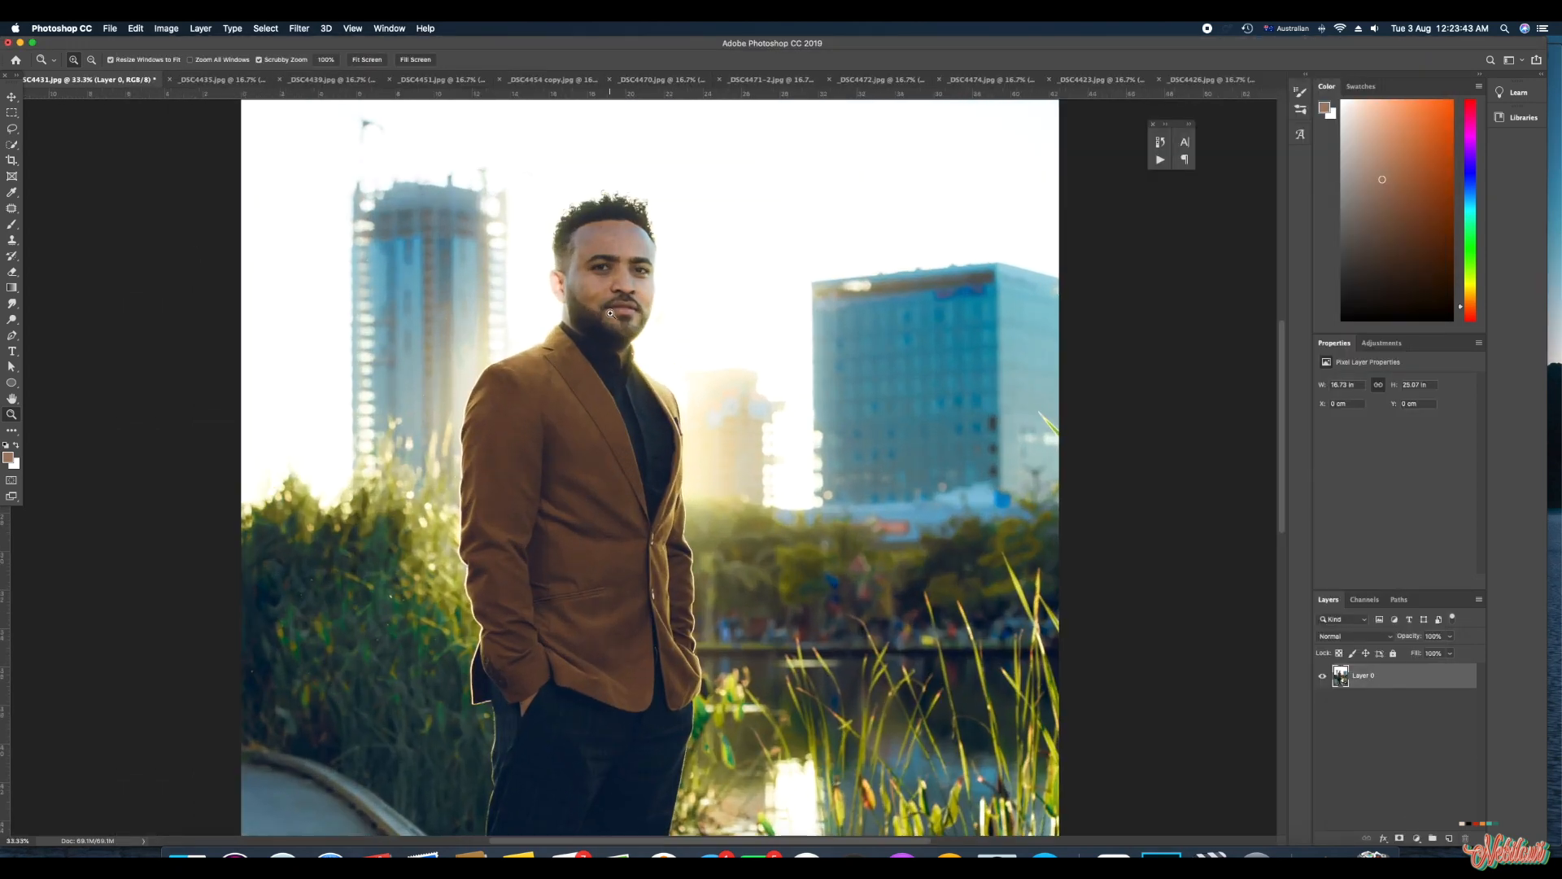
click(608, 319)
click(601, 302)
click(601, 303)
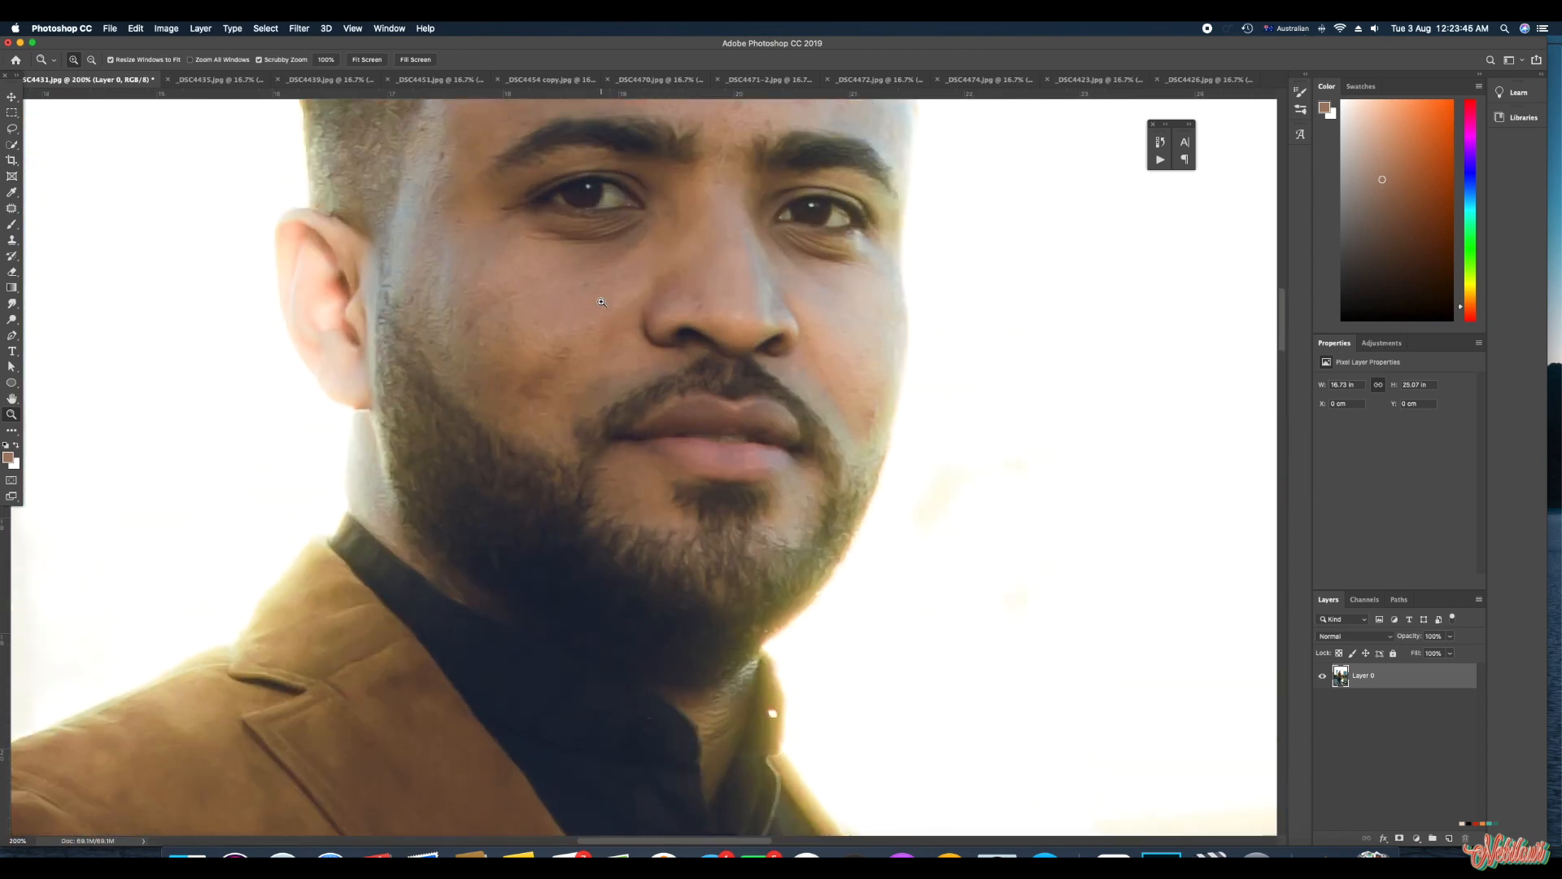
click(607, 301)
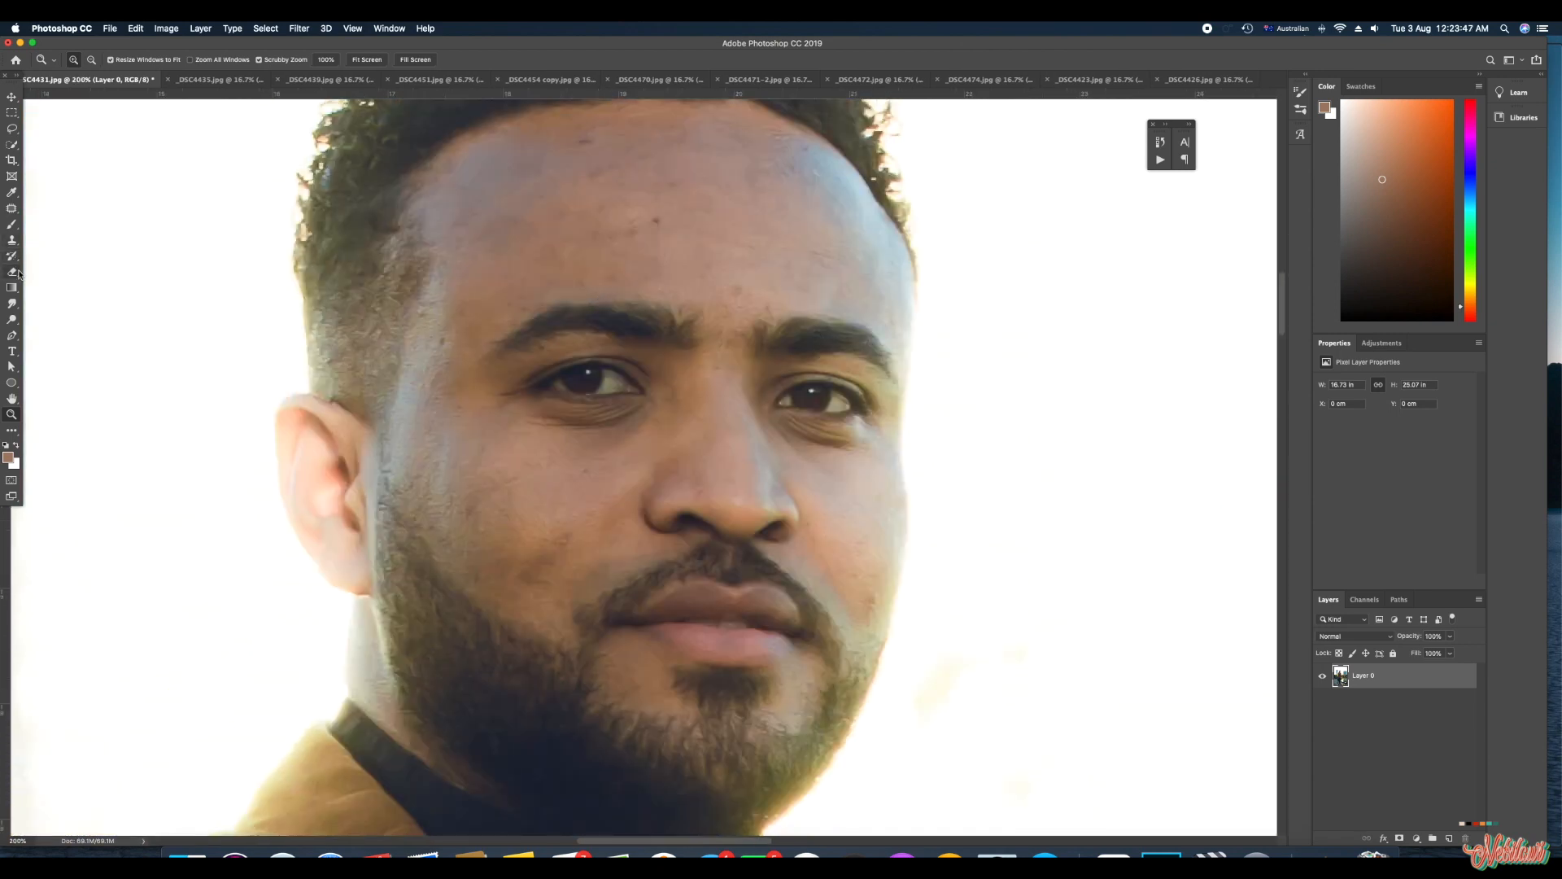
key(shift+j)
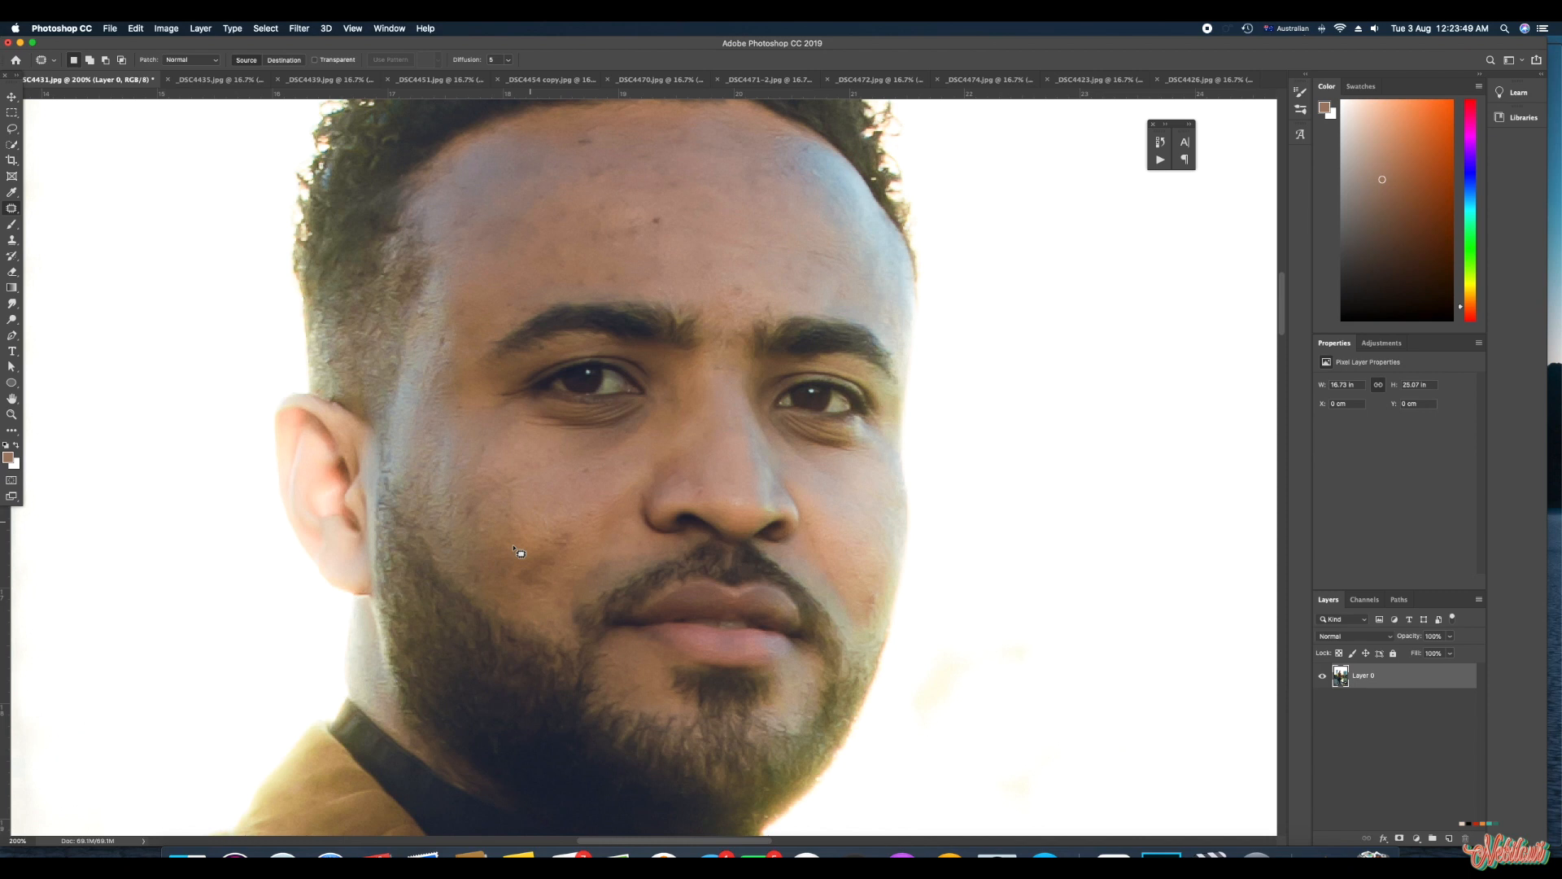
mouse_move(462, 521)
mouse_down()
mouse_move(498, 495)
mouse_move(459, 515)
mouse_move(540, 530)
mouse_up()
key(ctrl+d)
drag(589, 461, 586, 467)
- Patch the blemishes across the forehead, between the eyebrows and at the temple with clean skin
mouse_move(736, 285)
mouse_down()
mouse_move(737, 302)
mouse_move(747, 293)
mouse_move(710, 272)
mouse_up()
mouse_move(635, 237)
mouse_down()
mouse_move(664, 217)
mouse_move(657, 244)
mouse_up()
mouse_move(682, 179)
mouse_down()
mouse_move(669, 189)
mouse_move(691, 187)
mouse_move(690, 219)
mouse_move(627, 233)
mouse_move(640, 242)
mouse_move(642, 221)
mouse_move(653, 236)
mouse_move(626, 275)
mouse_move(589, 279)
mouse_move(592, 293)
mouse_move(606, 278)
mouse_move(593, 293)
mouse_move(589, 281)
mouse_up()
click(628, 275)
mouse_move(418, 307)
mouse_down()
mouse_move(454, 339)
mouse_move(443, 351)
mouse_move(444, 335)
mouse_up()
click(458, 336)
mouse_move(586, 133)
mouse_down()
mouse_move(677, 142)
mouse_move(682, 127)
mouse_move(664, 139)
mouse_move(680, 145)
mouse_move(687, 126)
mouse_move(674, 117)
mouse_move(591, 177)
mouse_move(624, 158)
mouse_move(594, 157)
mouse_move(609, 196)
mouse_up()
click(659, 214)
- Patch the dark marks on both lower cheeks and the uneven spot on the upper forehead, and clear the selection
mouse_move(559, 535)
mouse_down()
mouse_move(565, 550)
mouse_move(584, 531)
mouse_move(530, 557)
mouse_move(516, 576)
mouse_move(528, 591)
mouse_move(571, 557)
mouse_move(545, 539)
mouse_up()
click(537, 547)
click(872, 290)
mouse_move(547, 554)
mouse_down()
mouse_move(527, 582)
mouse_move(565, 592)
mouse_move(569, 547)
mouse_move(551, 558)
mouse_up()
click(591, 544)
drag(871, 601, 872, 595)
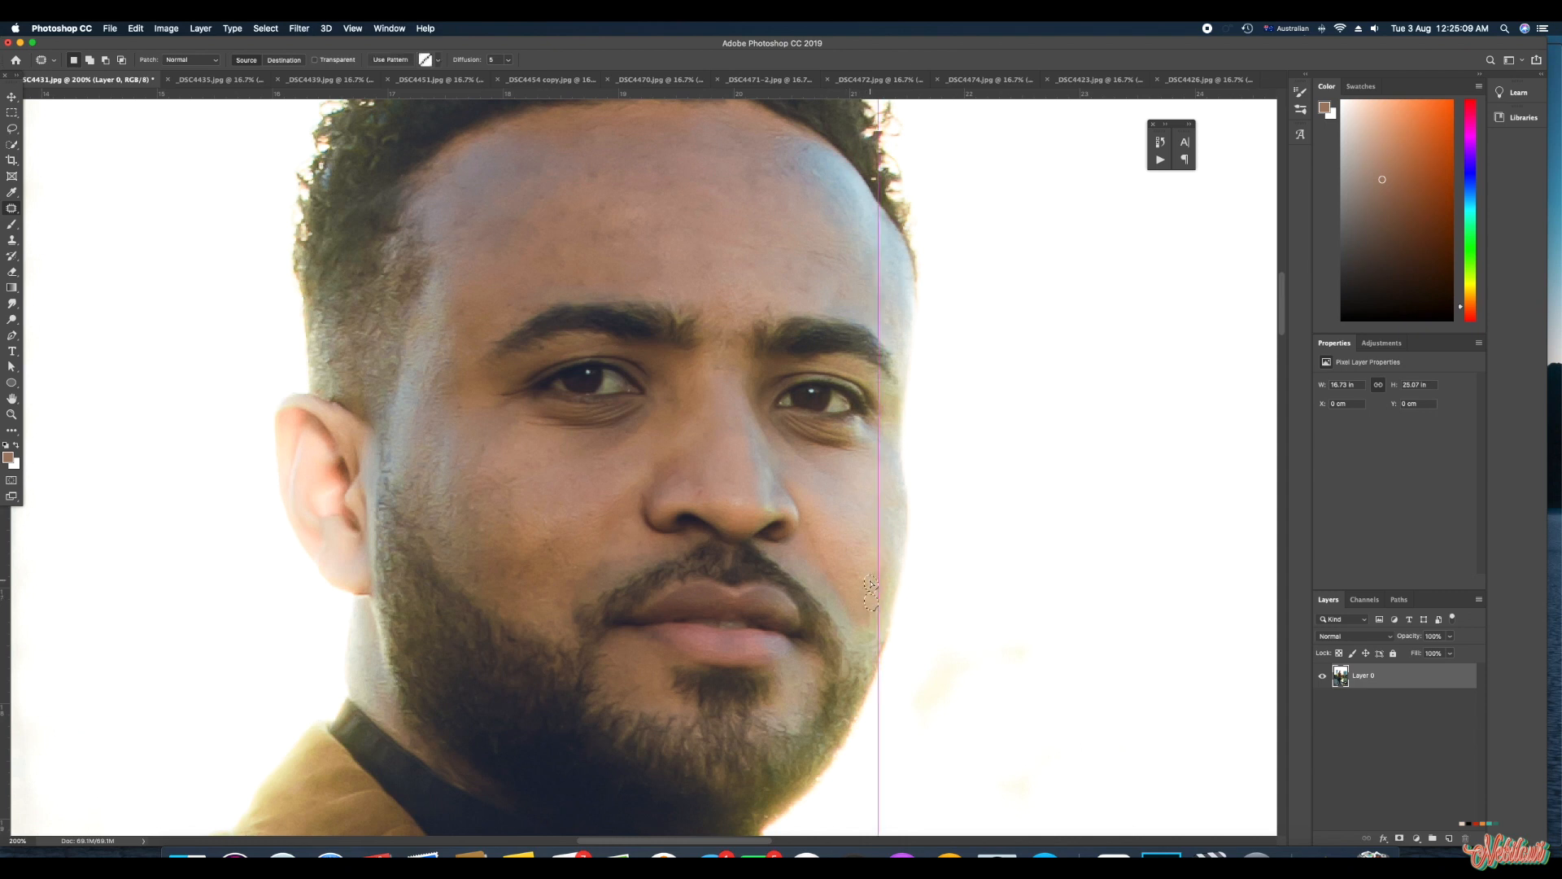
mouse_move(804, 154)
mouse_down()
mouse_move(818, 151)
mouse_move(795, 154)
mouse_move(793, 200)
mouse_up()
key(super+d)
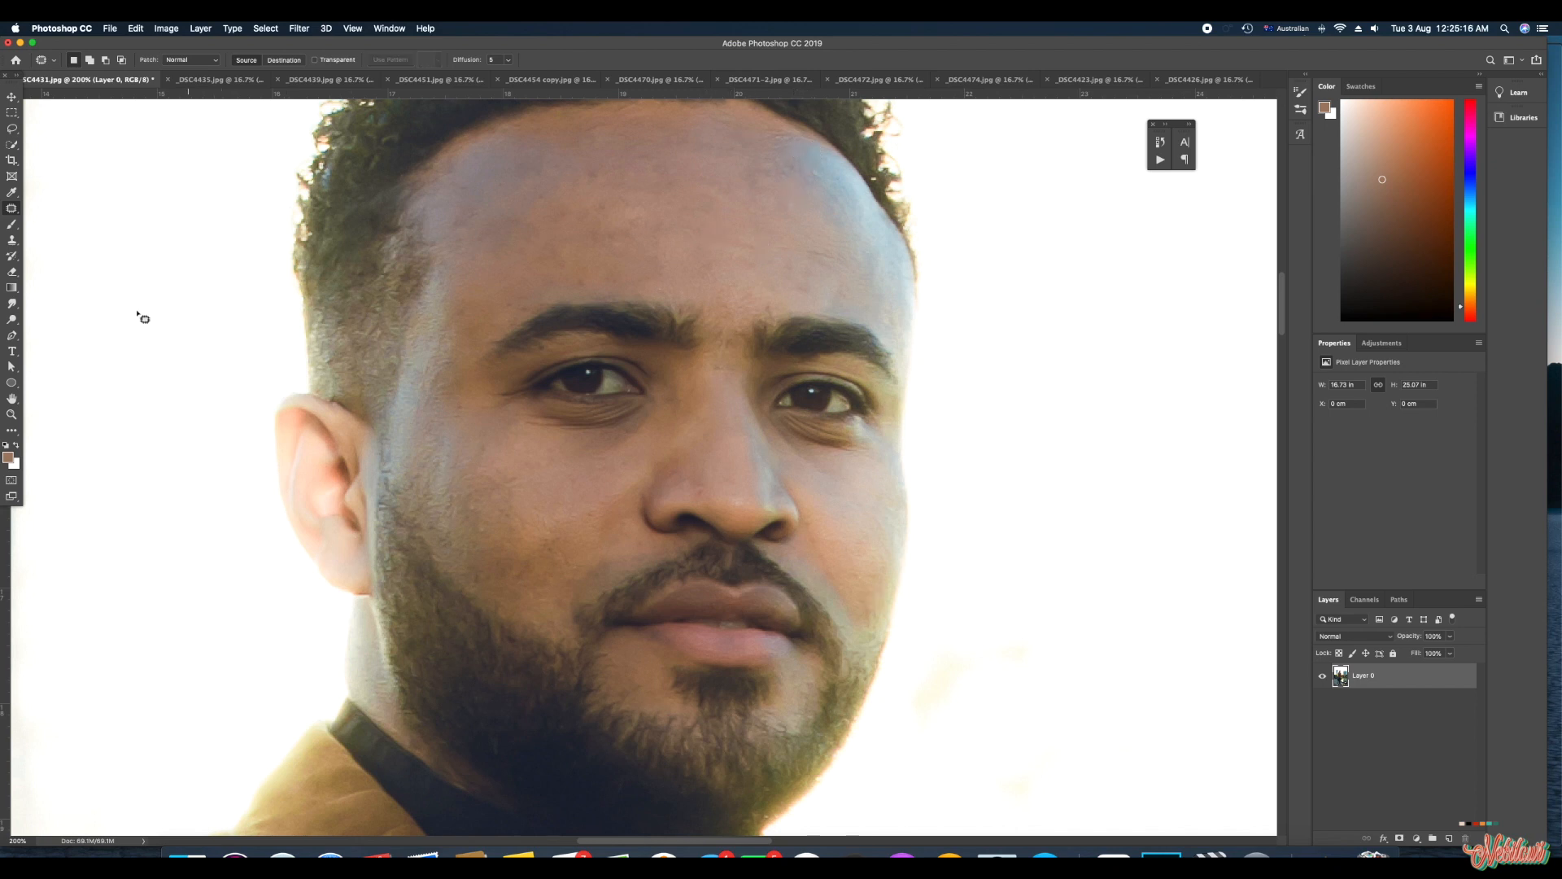
- Remove the small spots above the eyebrow on the forehead's brighter side using a reduced, content-aware Spot Healing Brush
right_click(13, 210)
click(51, 218)
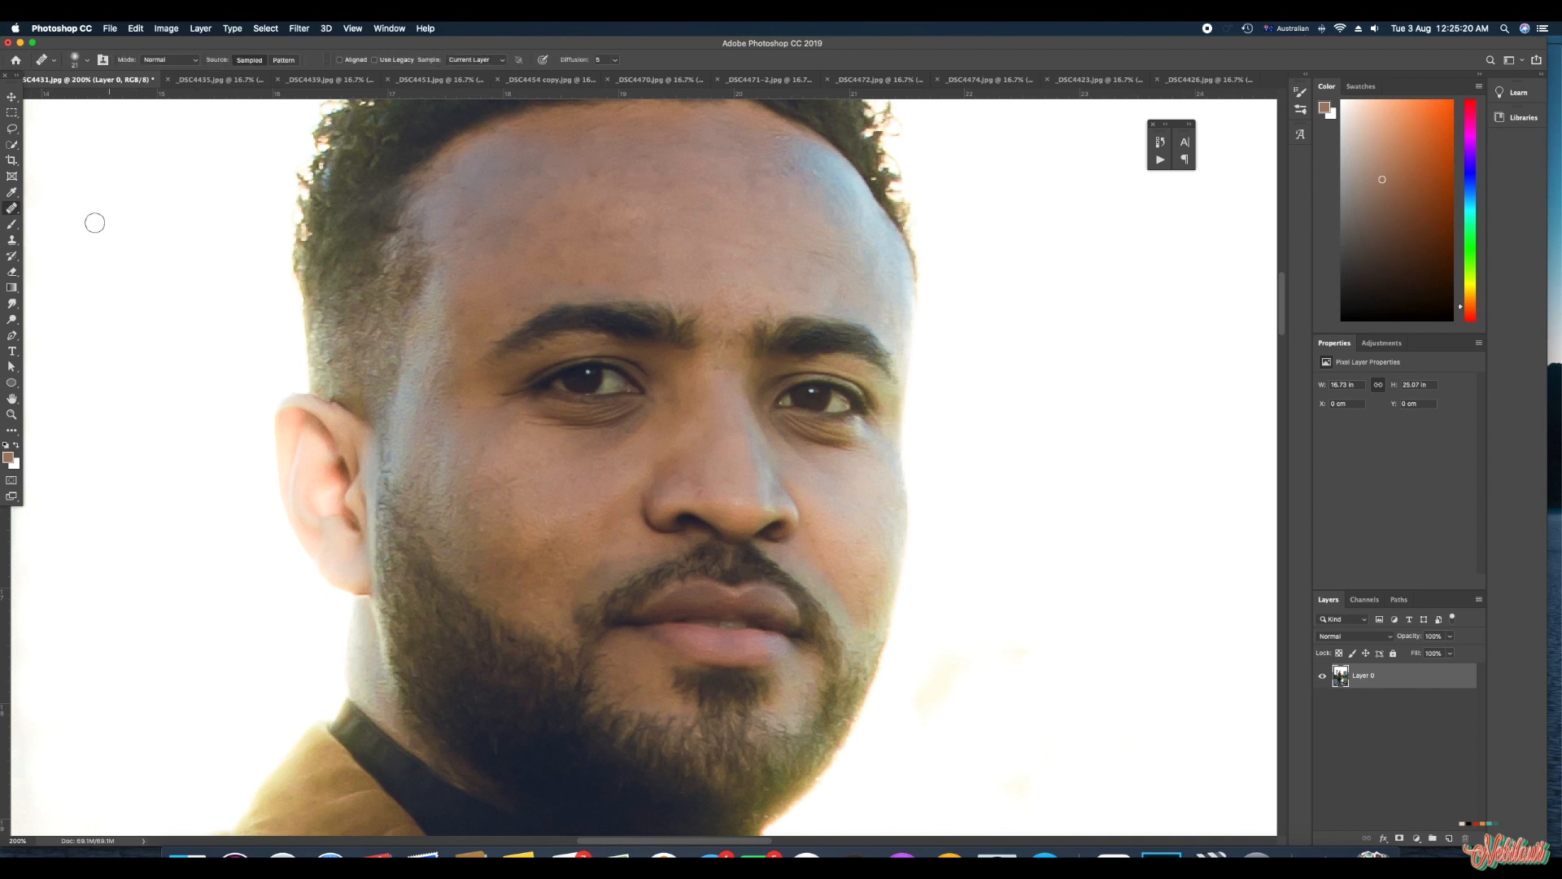
right_click(12, 210)
click(51, 219)
right_click(13, 209)
click(50, 205)
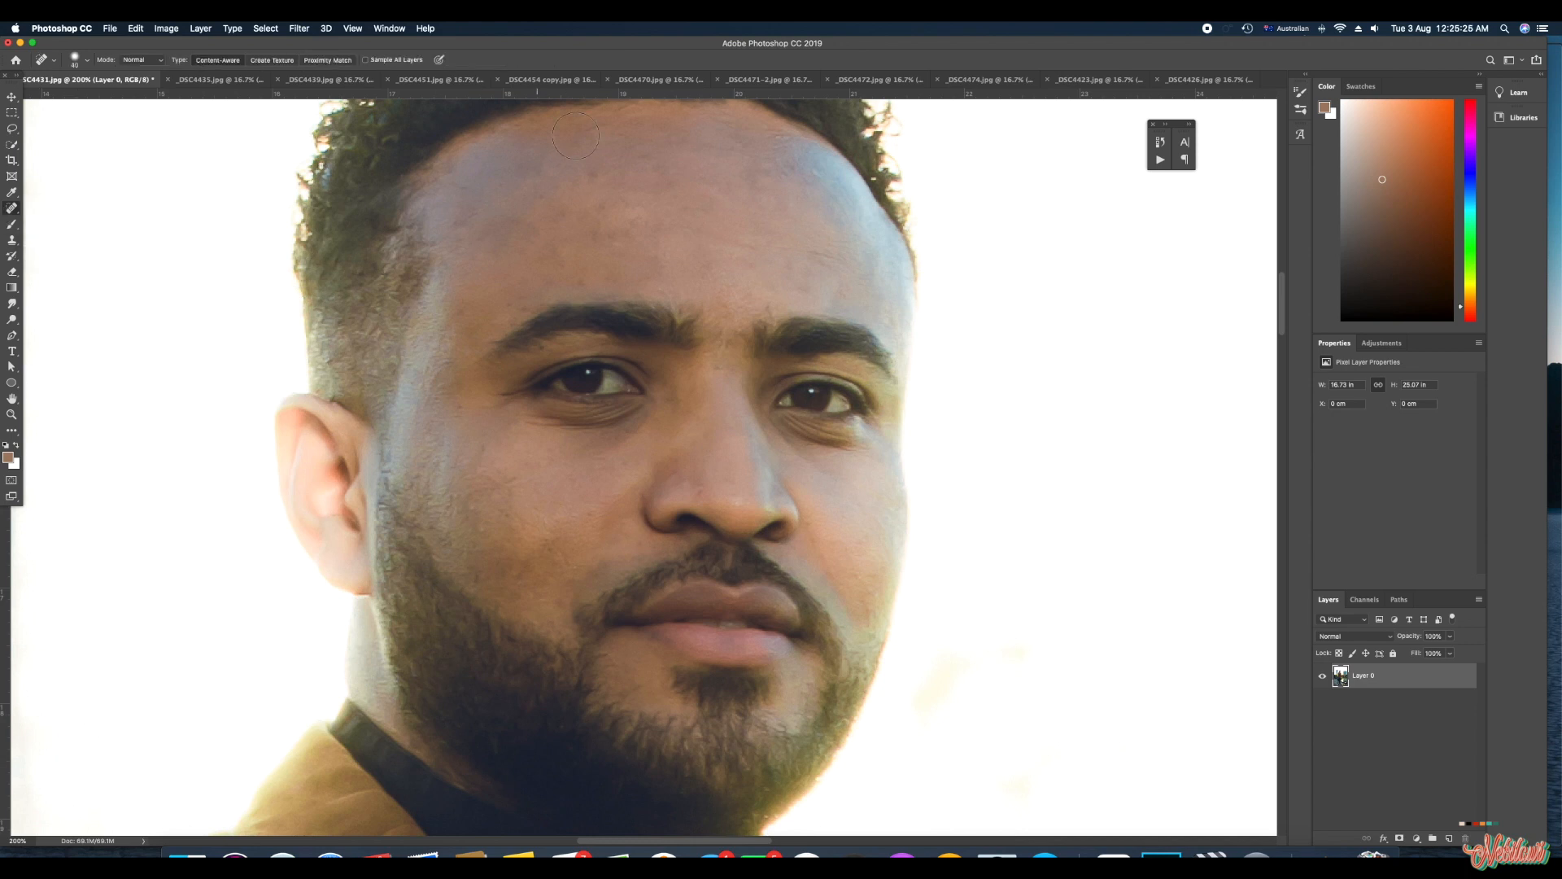
key(bracketleft)
key(bracketleft)
key(bracketleft)
key(bracketleft)
key(bracketleft)
key(bracketleft)
click(787, 174)
click(825, 258)
click(817, 260)
click(816, 291)
click(805, 290)
click(803, 270)
click(810, 288)
click(769, 311)
- Spot-heal the remaining small marks across the centre, hairline and both sides of the forehead
click(597, 232)
click(465, 222)
click(450, 167)
click(505, 216)
click(535, 195)
click(760, 180)
click(719, 187)
click(551, 269)
click(659, 264)
click(799, 288)
click(792, 272)
- Spot-heal the small marks on the cheek, temple, opposite jawline and nose bridge
click(473, 514)
click(467, 514)
click(510, 484)
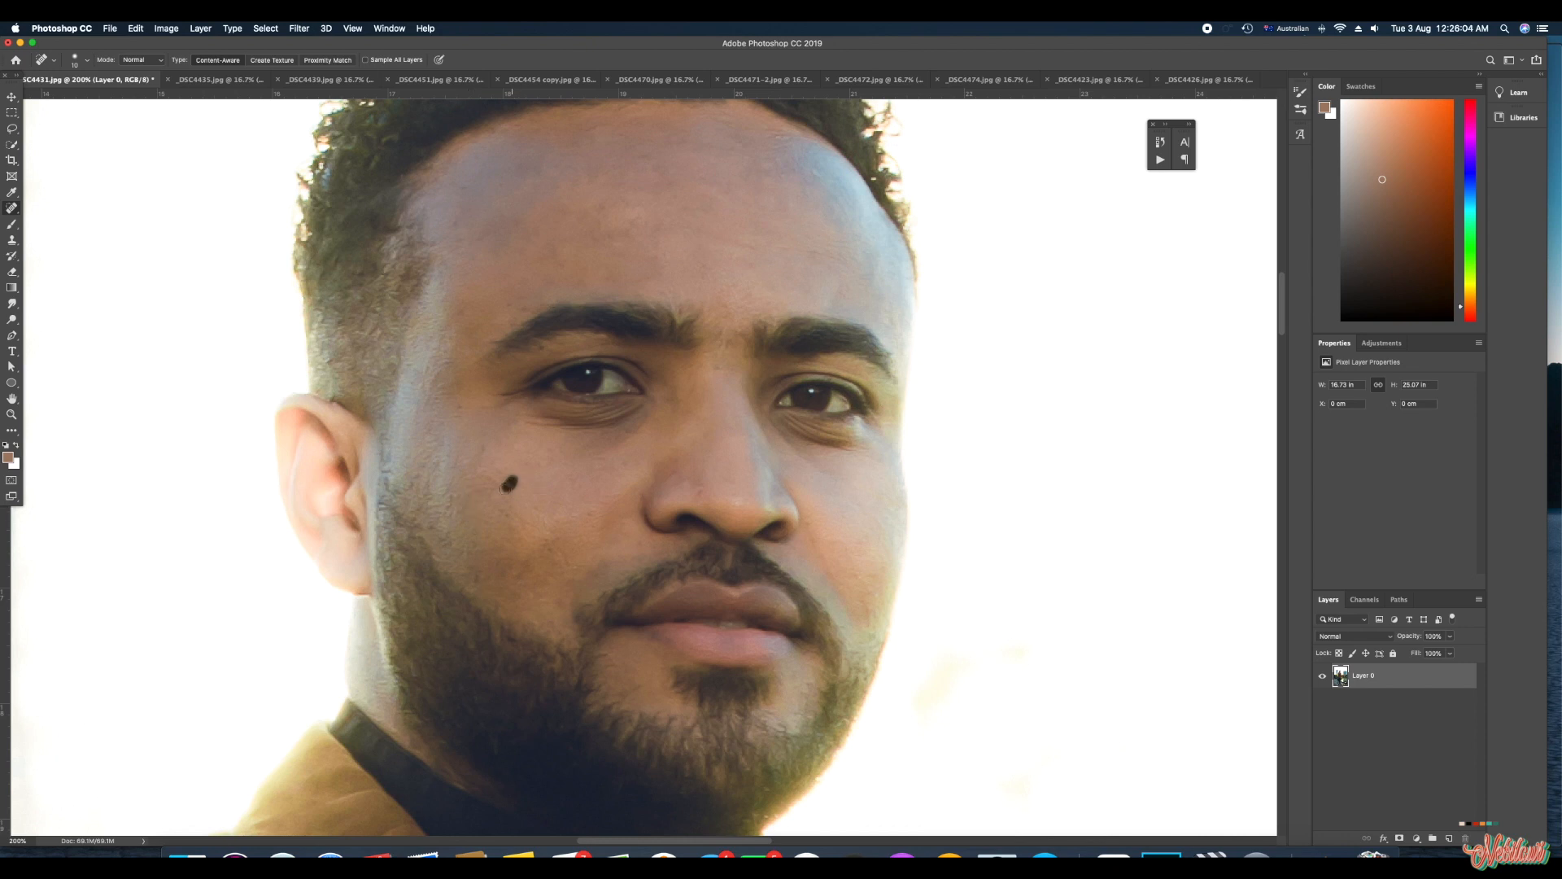
click(480, 449)
click(439, 367)
click(872, 635)
click(851, 649)
click(669, 402)
- Even out the leftover blotches over the middle of the forehead and towards the shaded temple with the Spot Healing Brush
click(604, 205)
click(636, 234)
click(656, 251)
click(607, 234)
click(618, 237)
click(603, 240)
click(598, 223)
click(587, 224)
click(549, 245)
click(515, 231)
click(486, 255)
- Heal the spot at the outer edge of the face near the eye and brush away the dark patch on the shaded cheek
scroll(830, 244, up, 3)
click(886, 390)
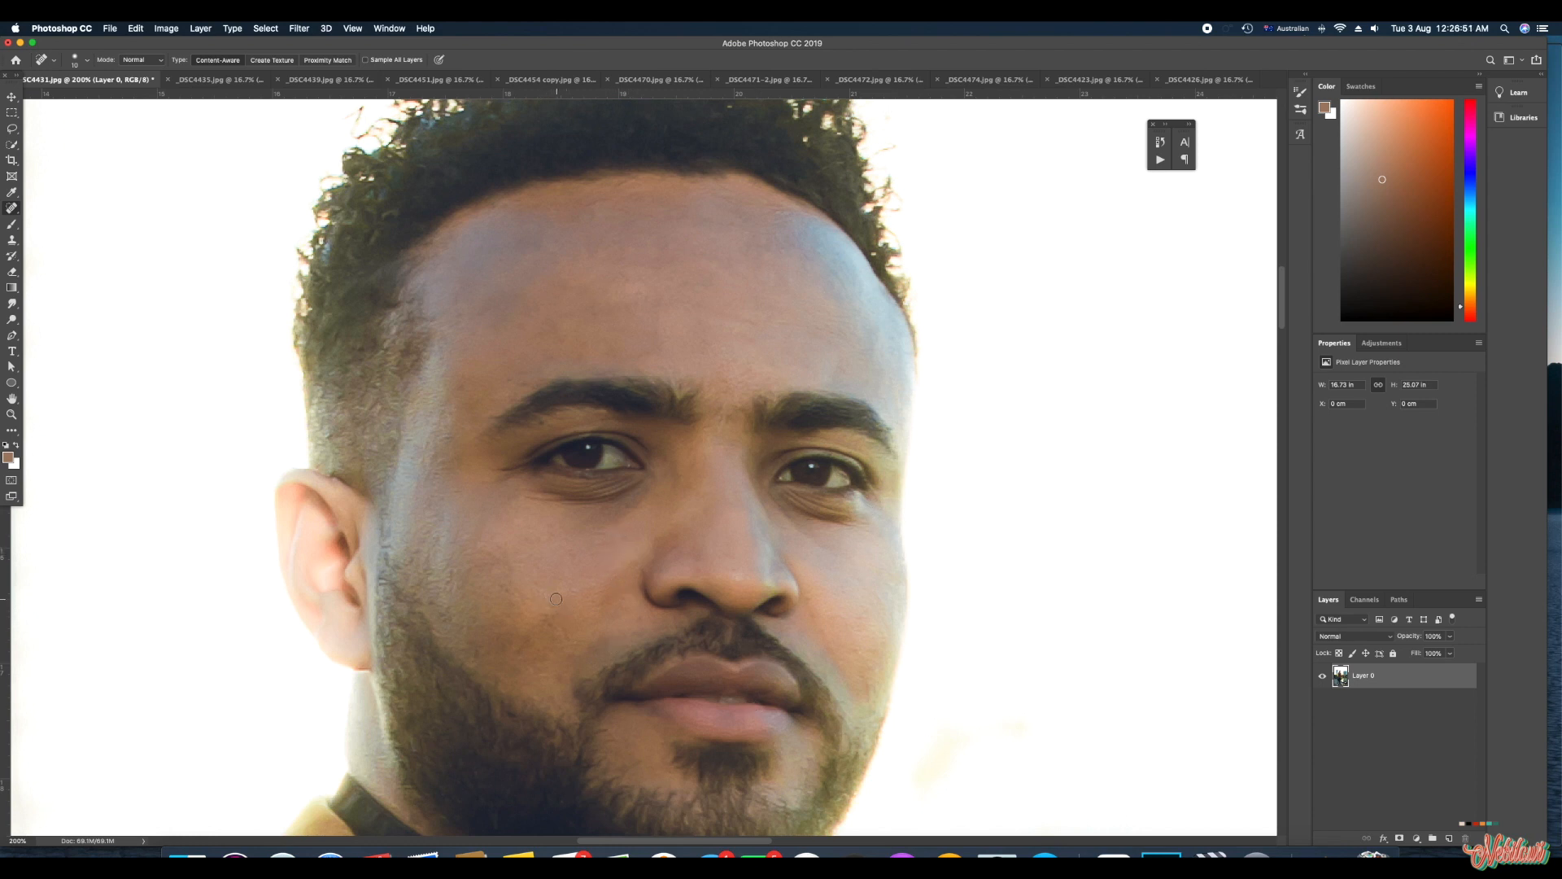
drag(563, 603, 524, 655)
scroll(757, 701, down, 2)
- Zoom out from the face to 25% and examine the retouched portrait as a whole
key(z)
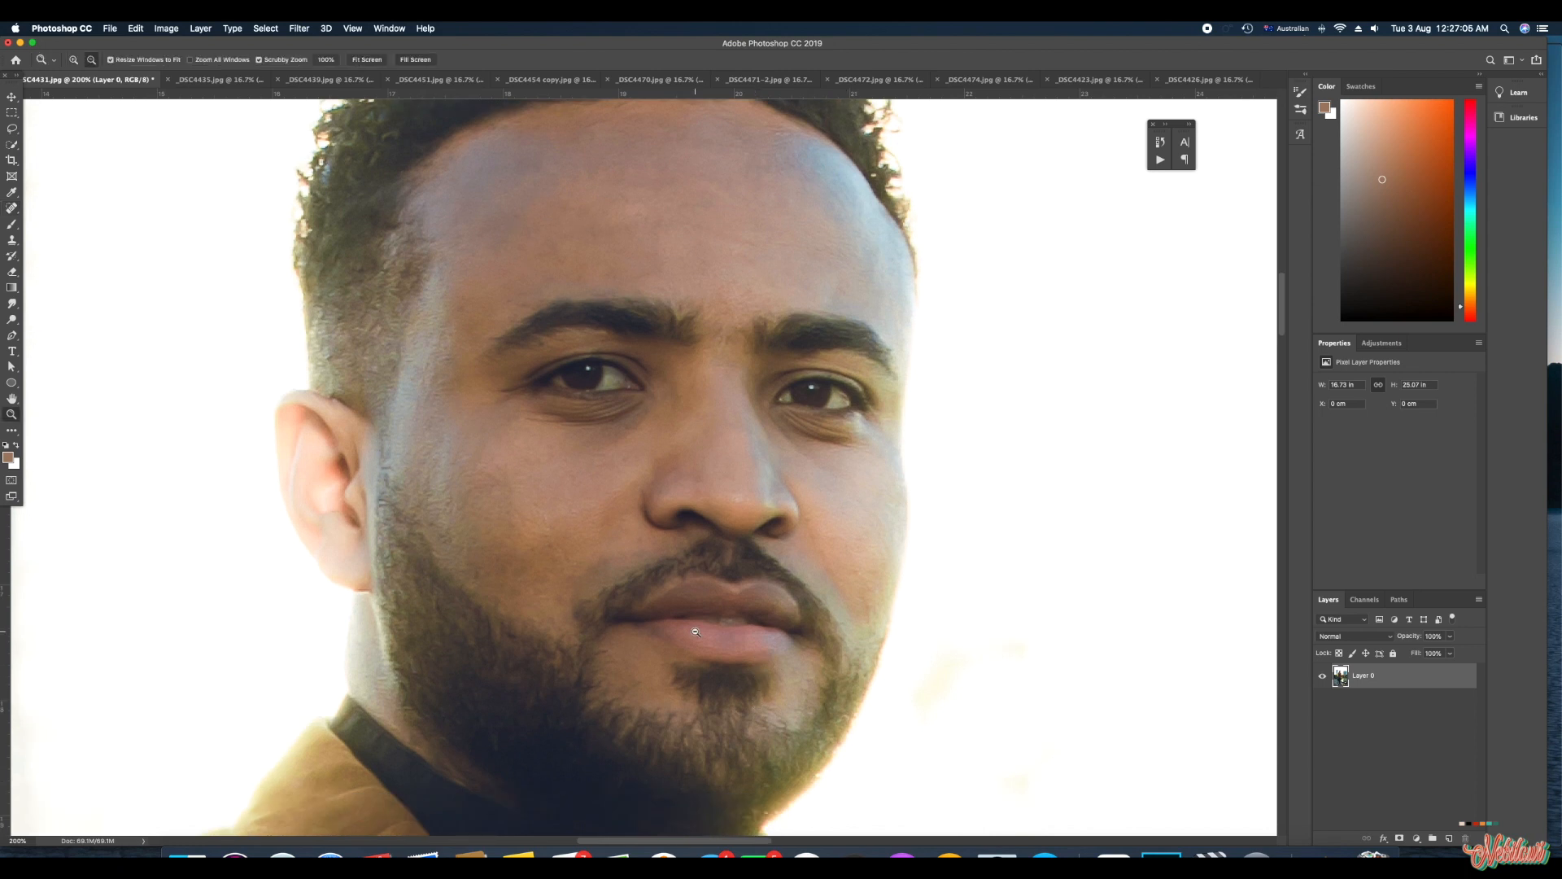
drag(696, 632, 663, 672)
alt+click(663, 672)
alt+click(692, 603)
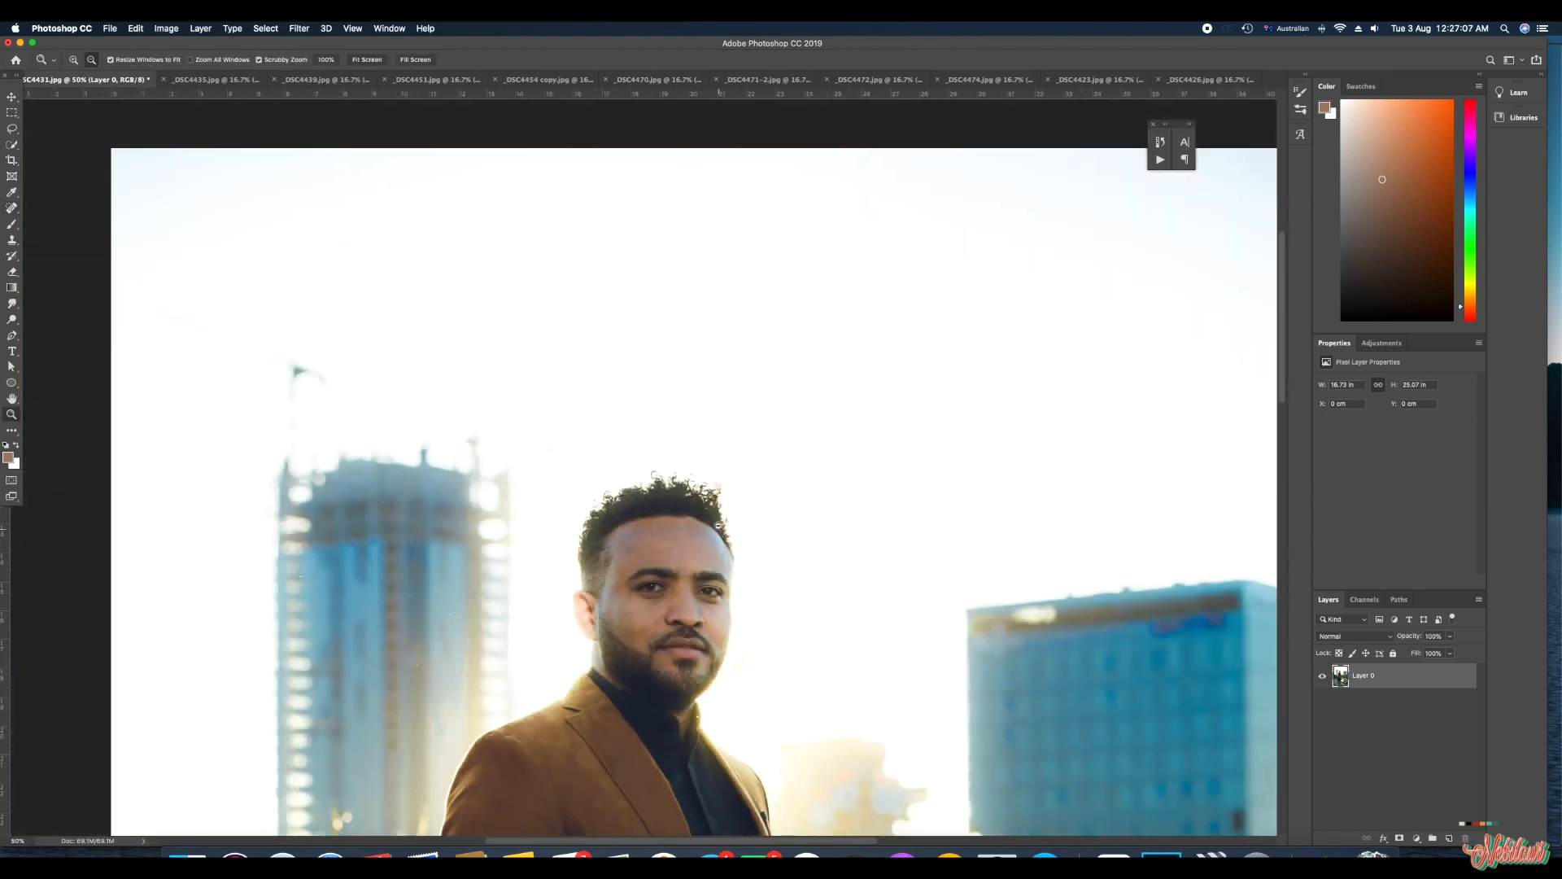
alt+click(718, 524)
alt+click(719, 524)
scroll(459, 404, down, 3)
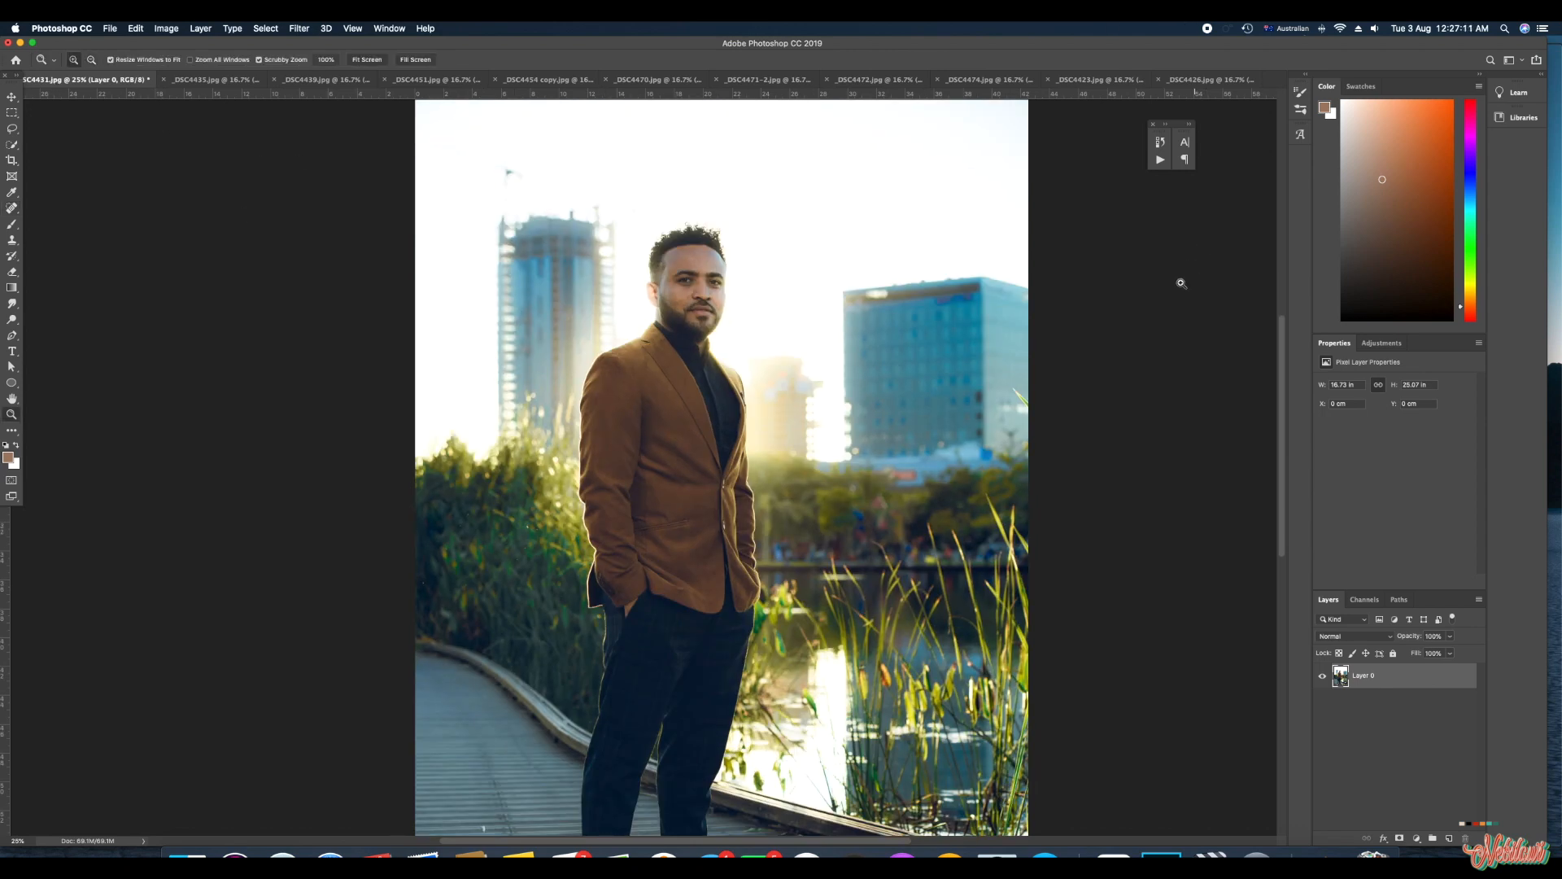
scroll(757, 416, down, 2)
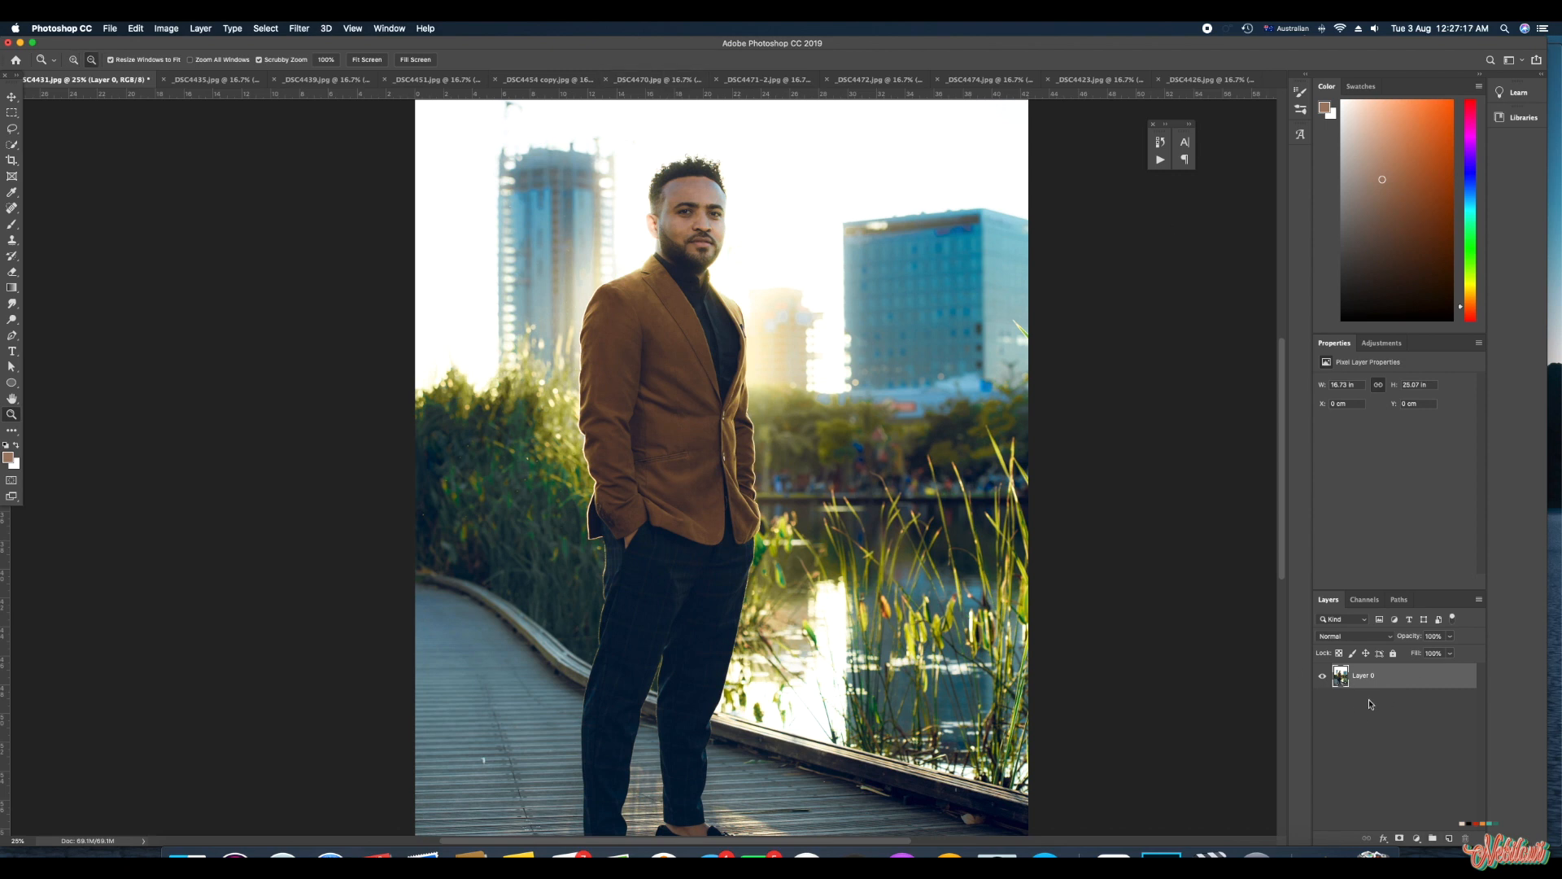
- Duplicate the retouched photo layer twice, hide Layer 0 copy 2, and select Layer 0 copy
drag(1344, 683, 1448, 828)
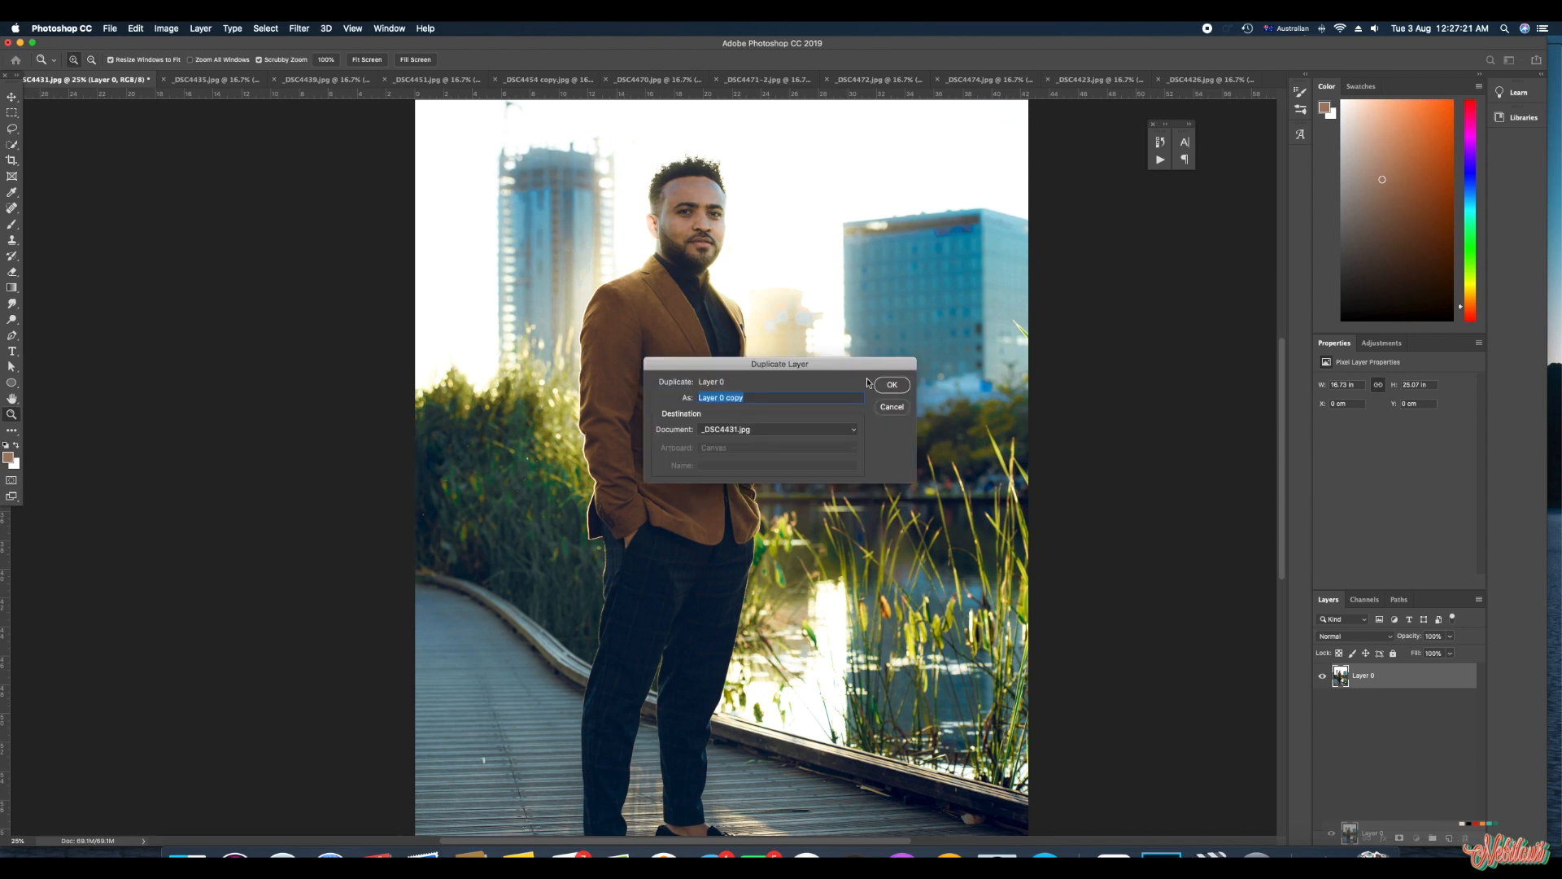
click(892, 384)
click(872, 443)
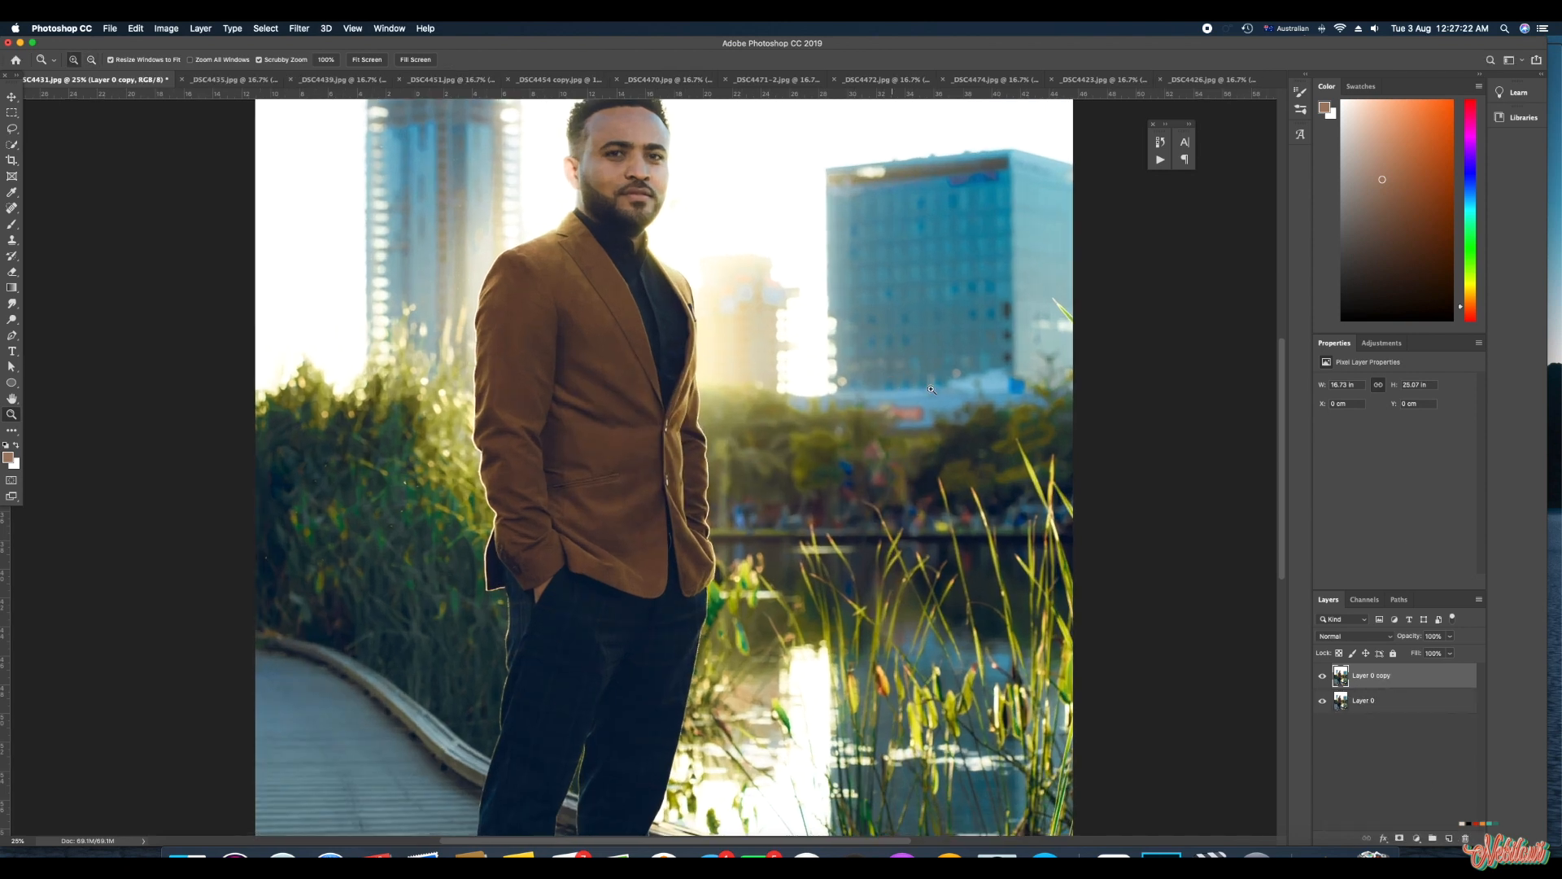
alt+click(855, 435)
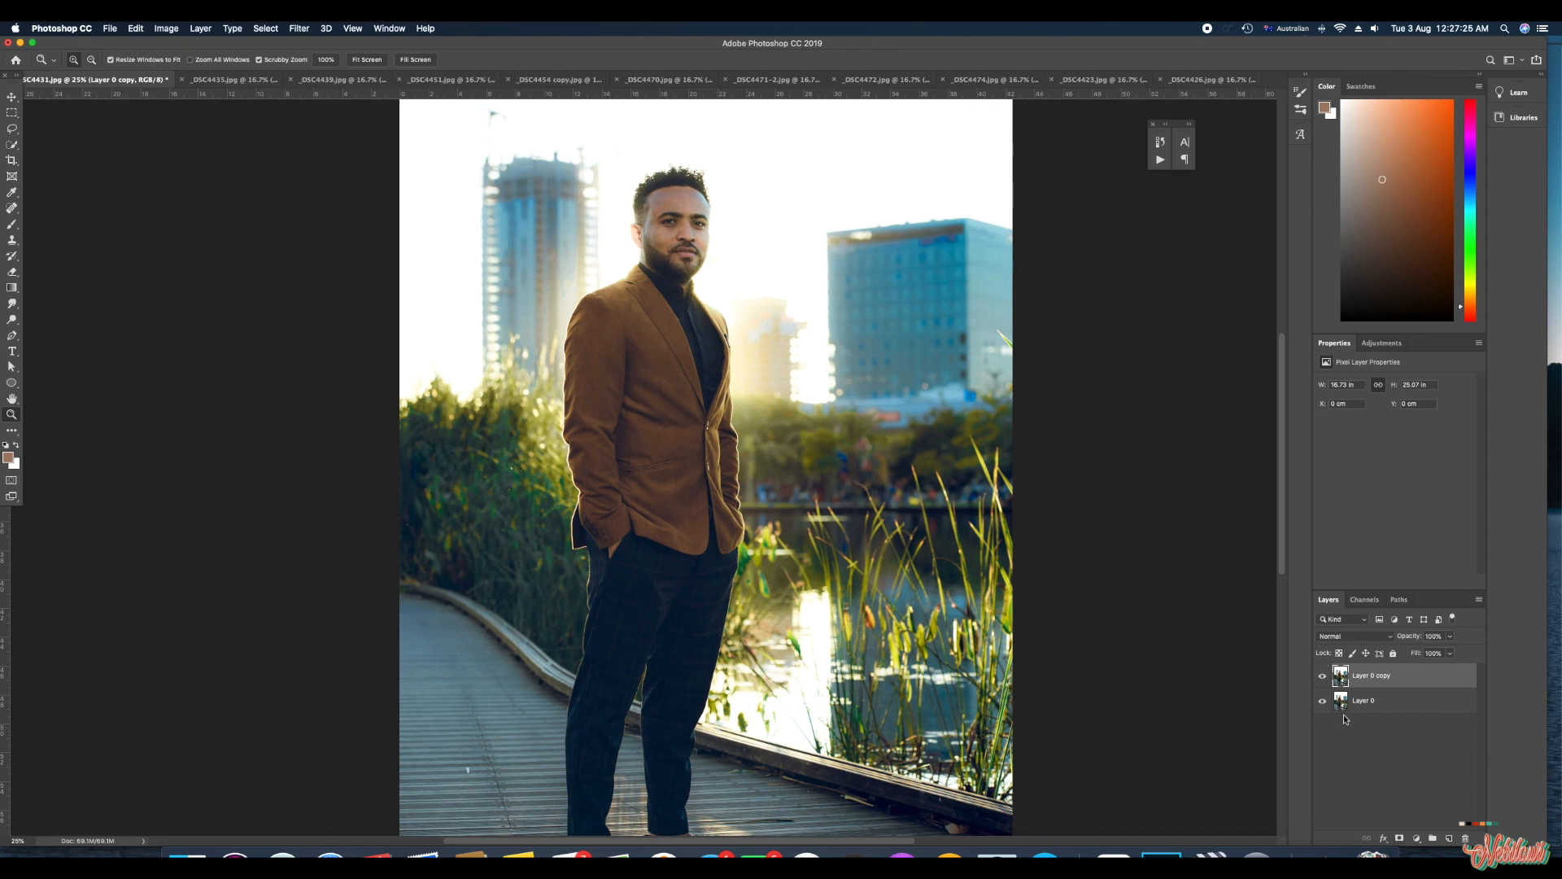
drag(1340, 680, 1443, 839)
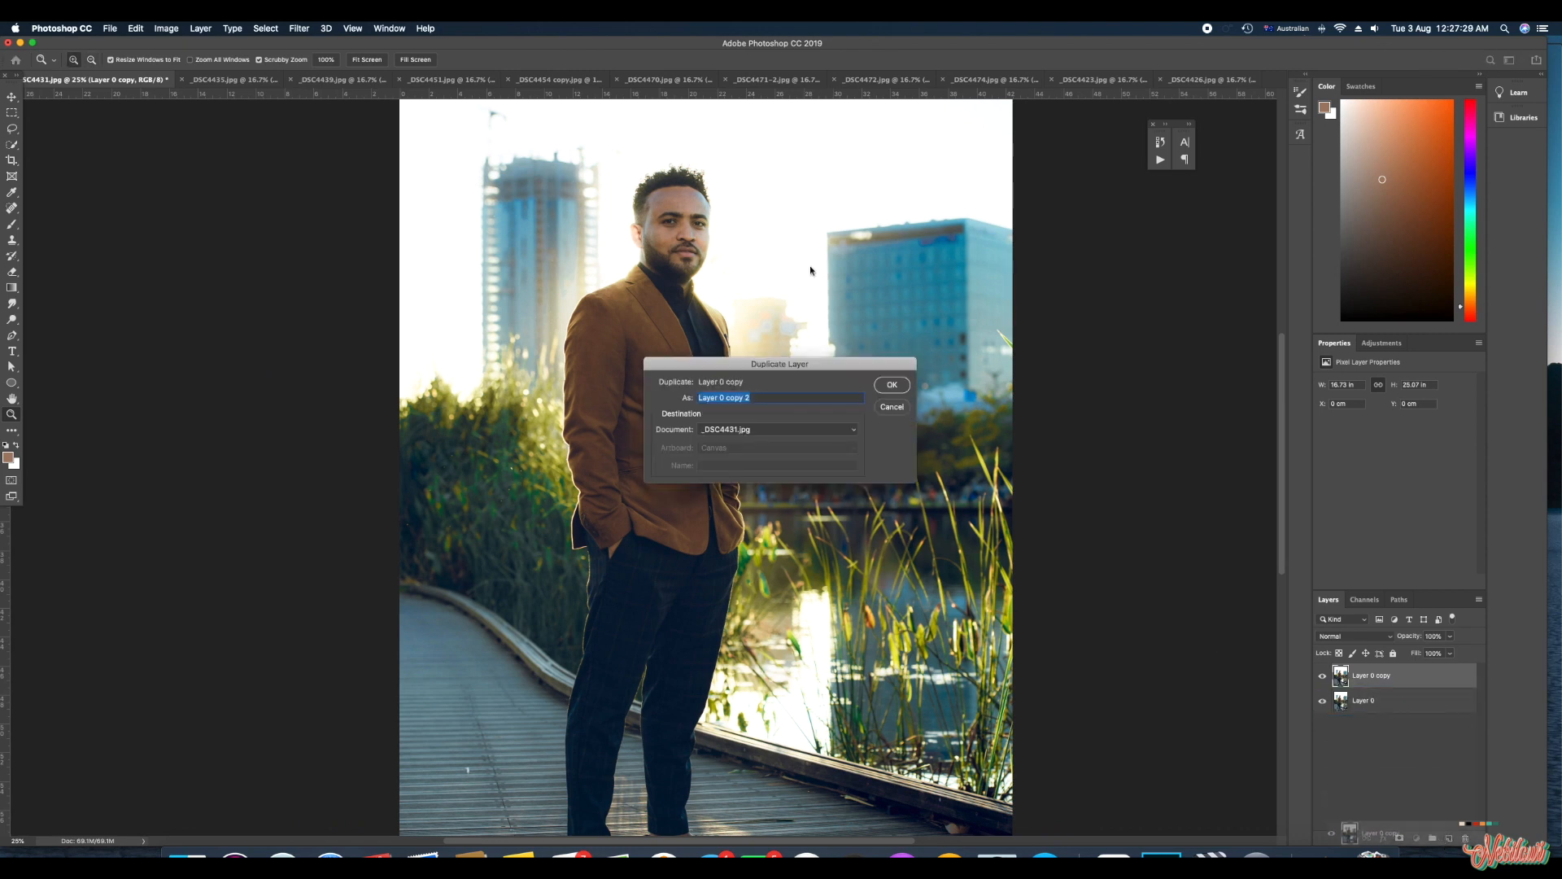
click(892, 388)
click(1326, 679)
click(1358, 705)
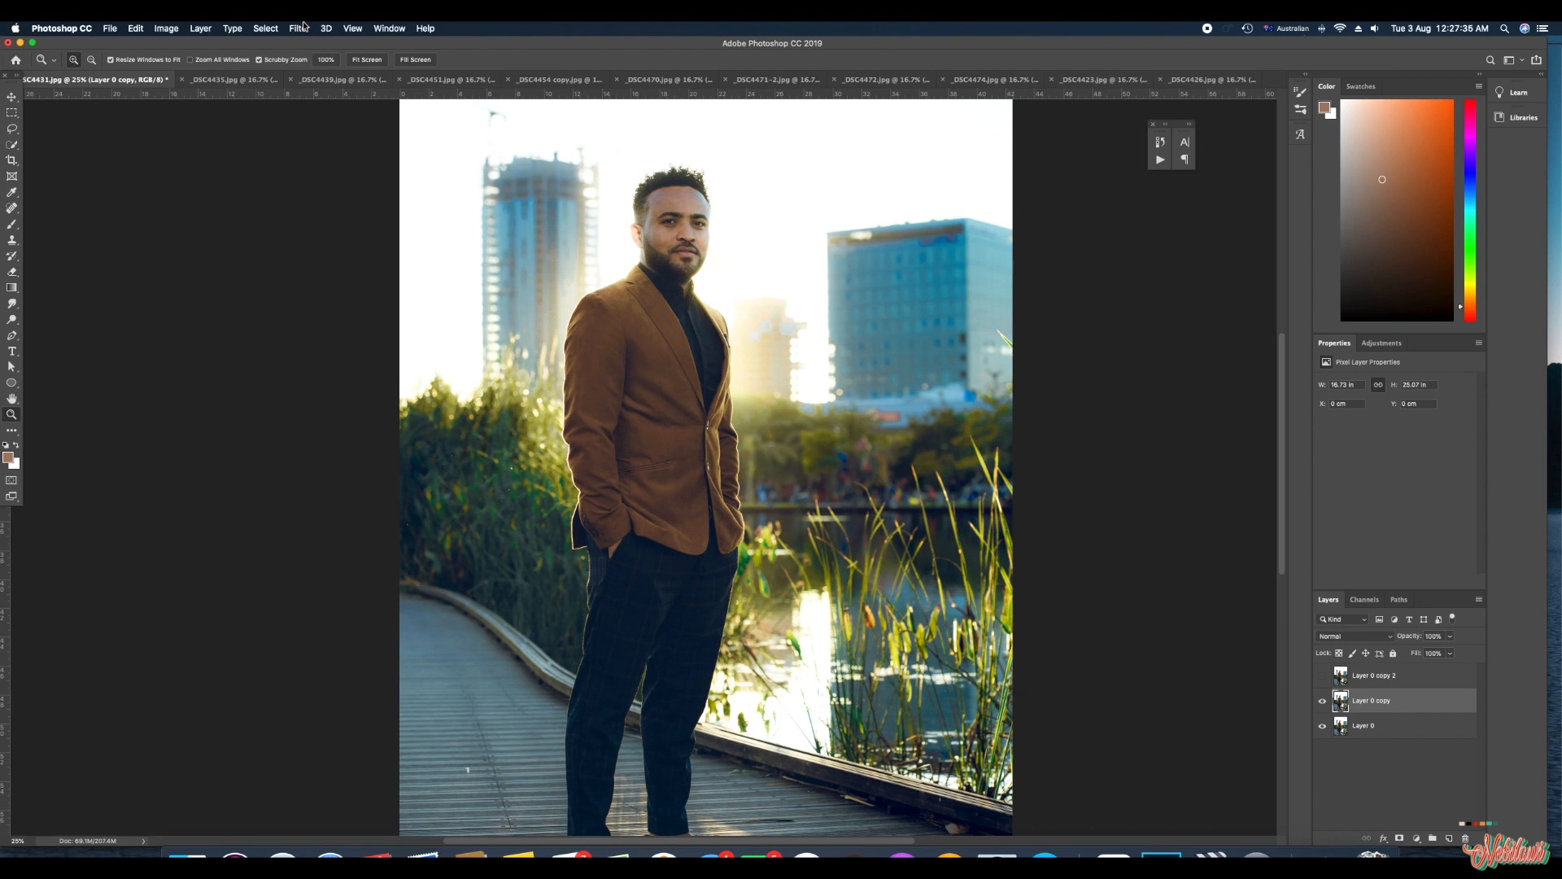
click(300, 28)
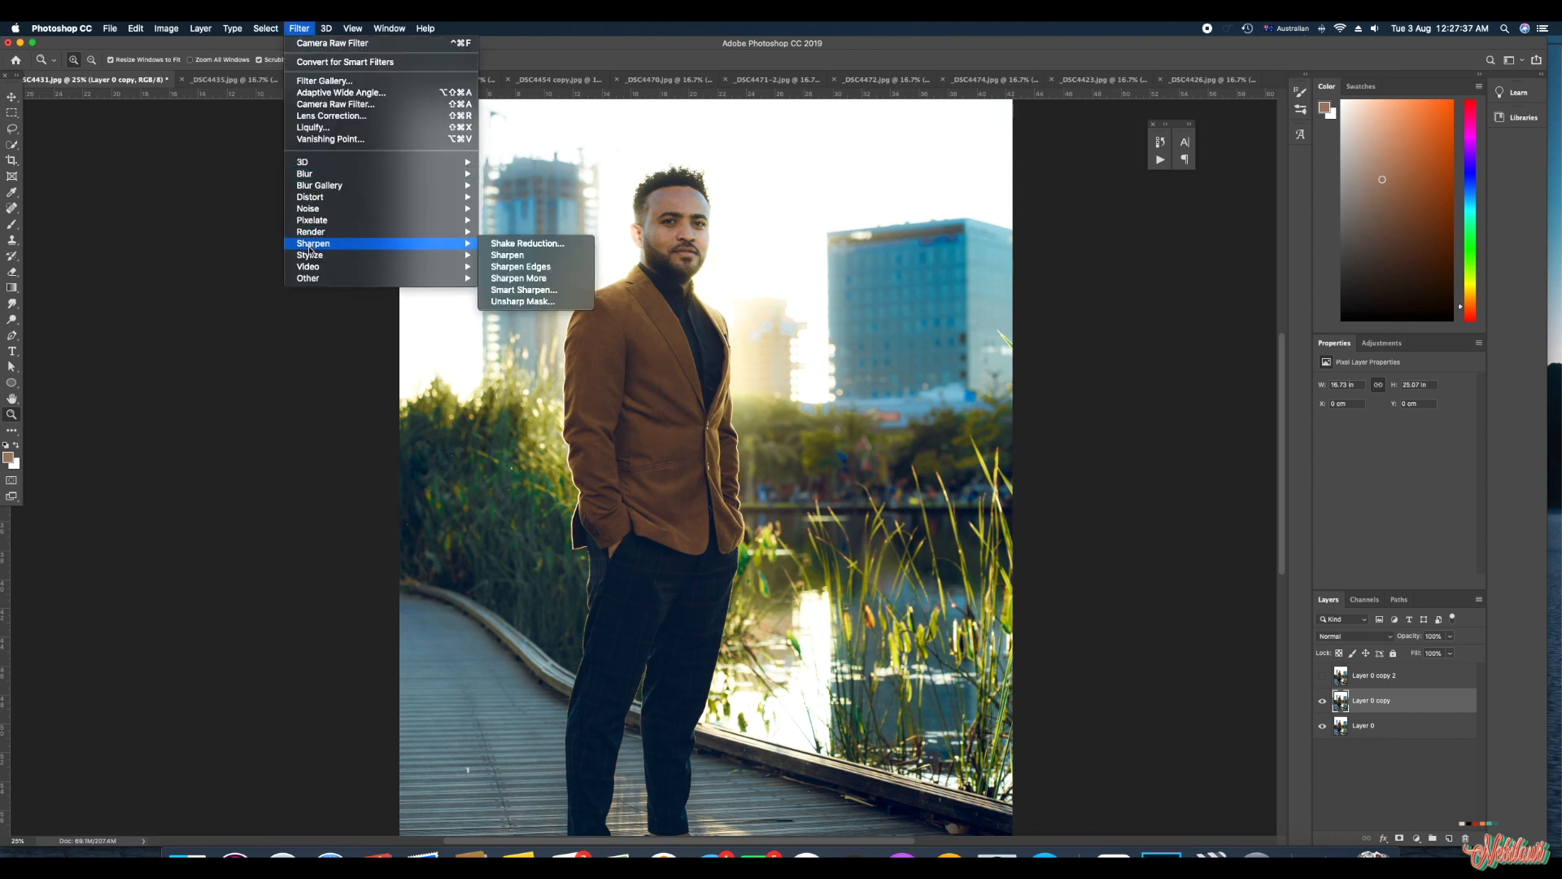
mouse_move(307, 266)
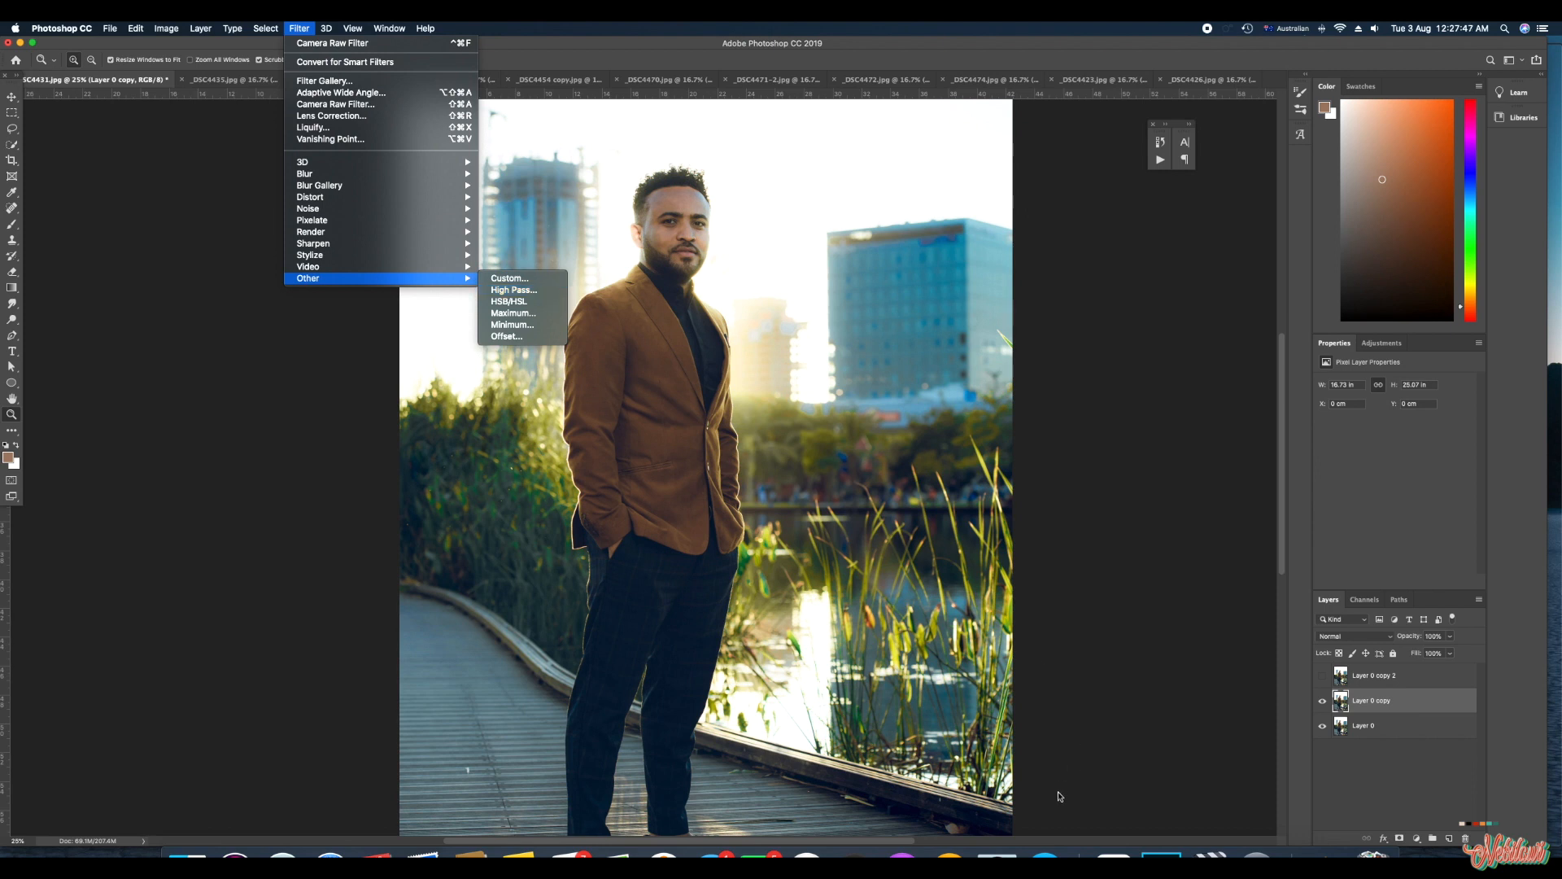
click(1159, 788)
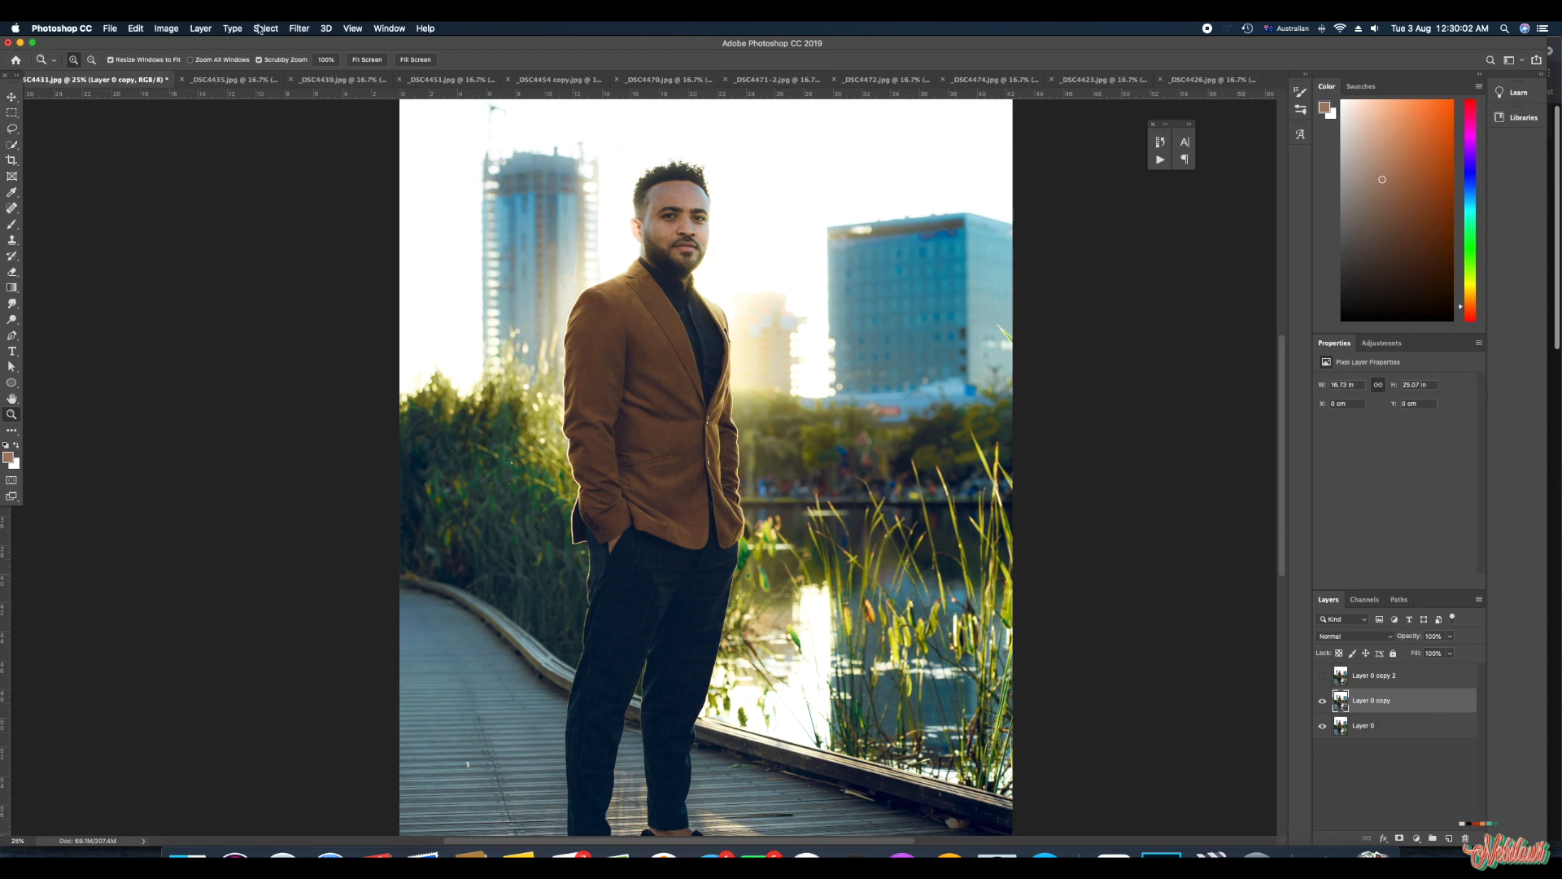
- Open the Gaussian Blur filter on Layer 0 copy and enlarge its preview to 300%
click(317, 29)
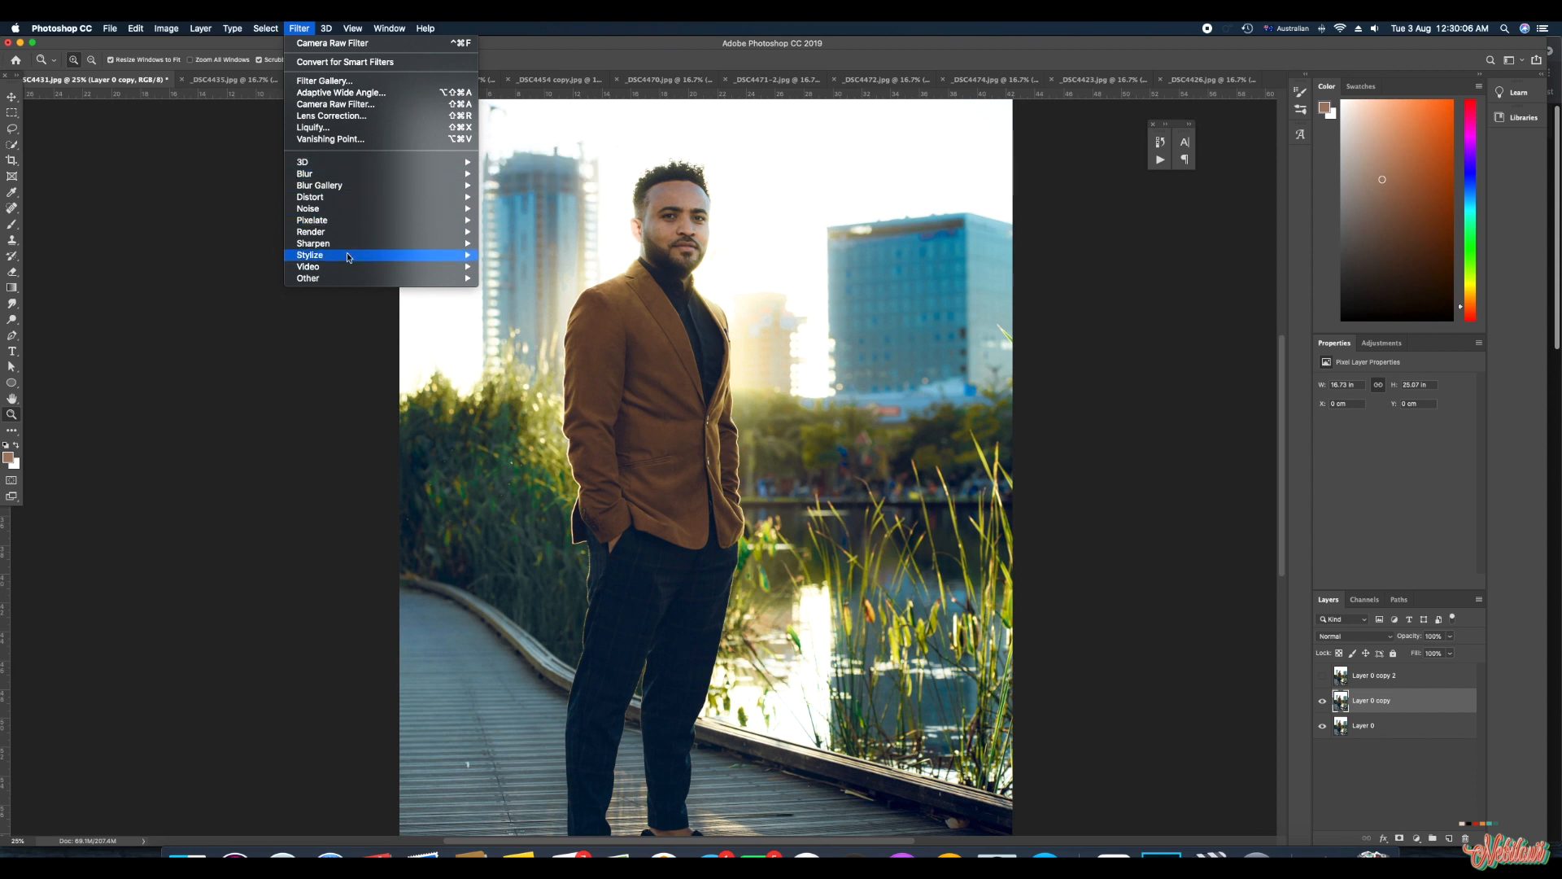
mouse_move(355, 172)
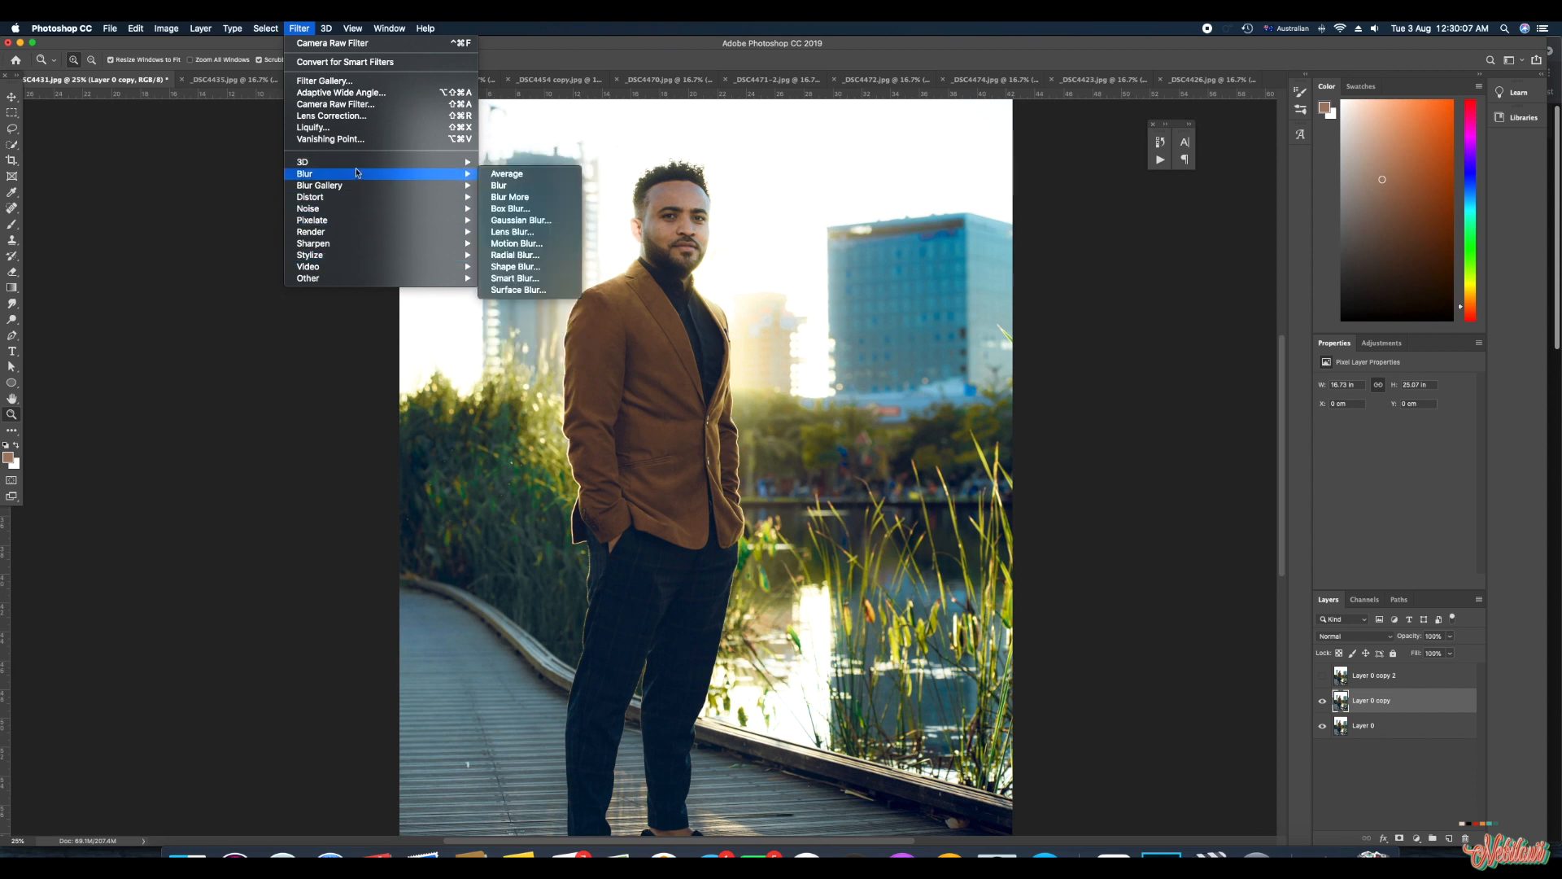
click(545, 217)
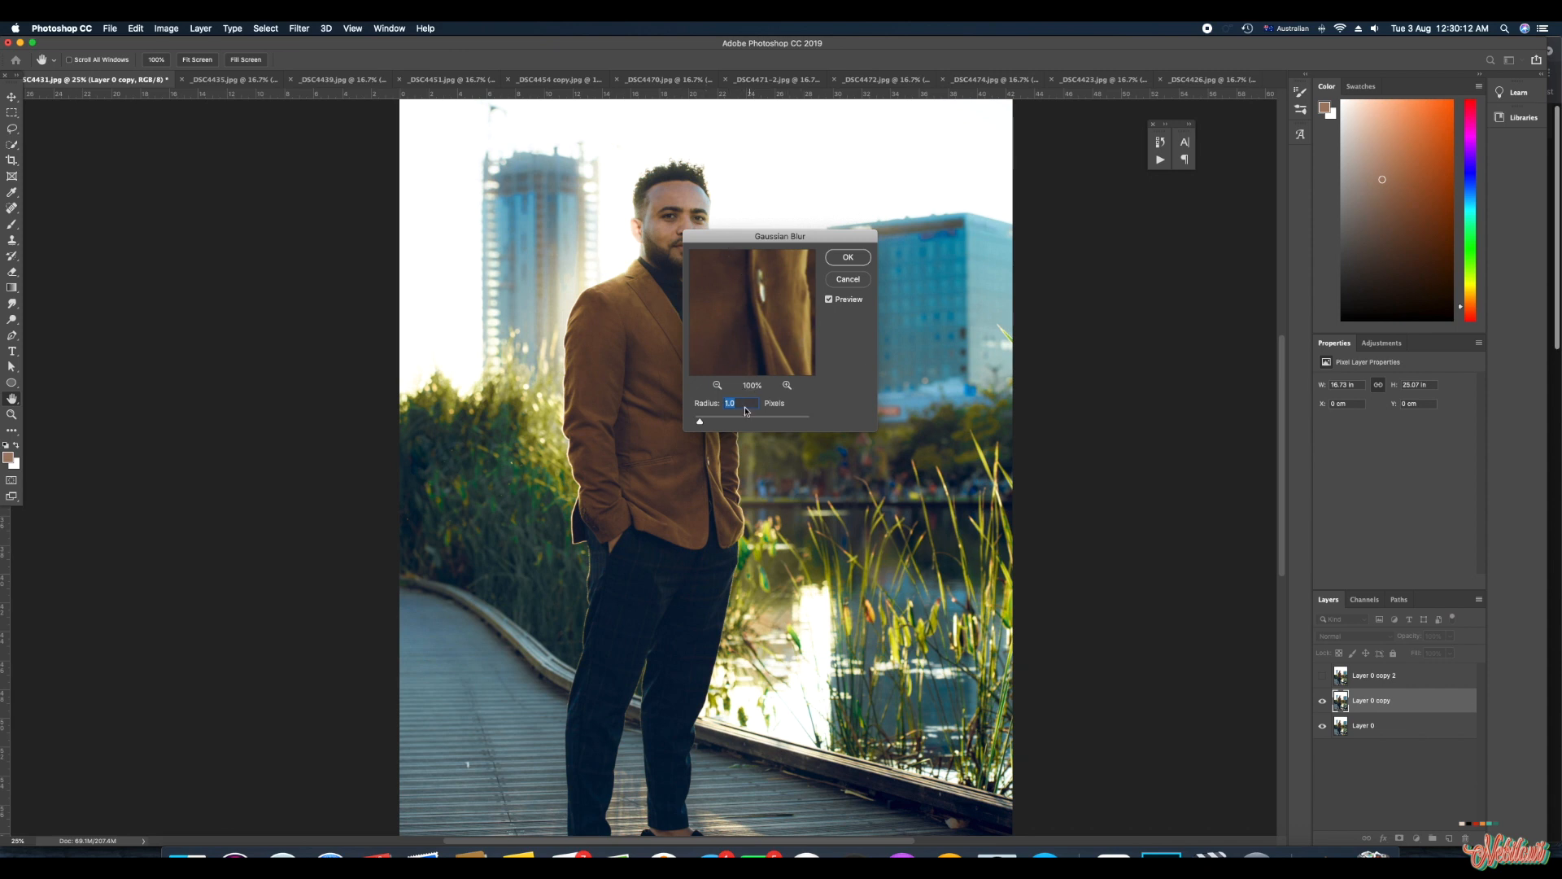
click(786, 385)
click(787, 385)
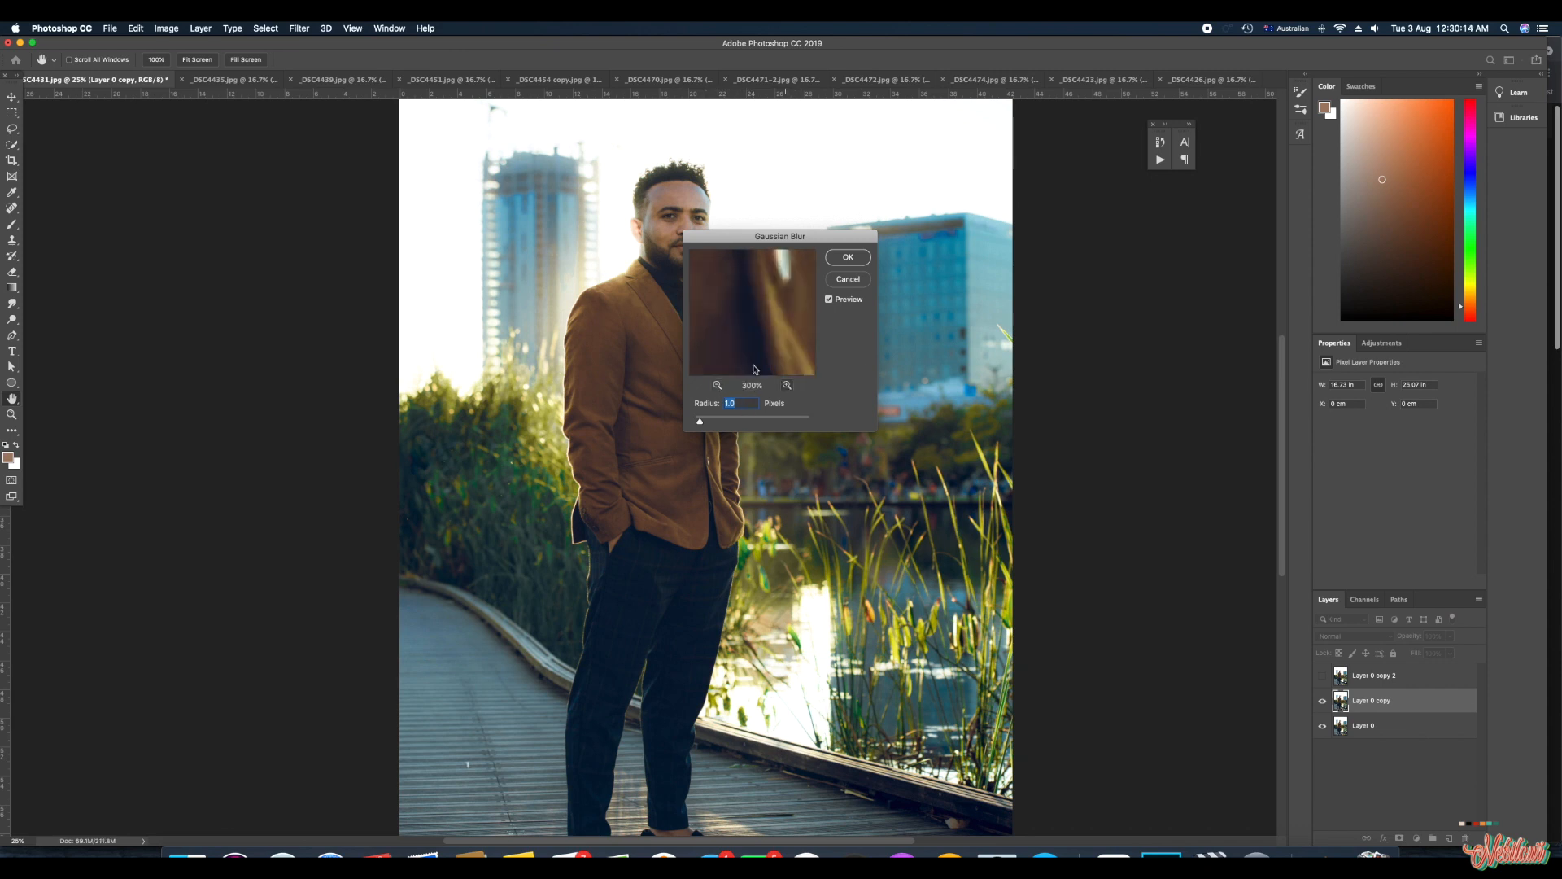
- Pan and zoom the Gaussian Blur preview from the jacket until the man's face is found
drag(747, 286, 767, 374)
drag(760, 310, 764, 360)
drag(765, 266, 768, 391)
drag(740, 297, 770, 394)
drag(756, 340, 779, 408)
drag(763, 335, 816, 358)
drag(749, 253, 795, 397)
drag(748, 298, 801, 409)
drag(765, 320, 773, 394)
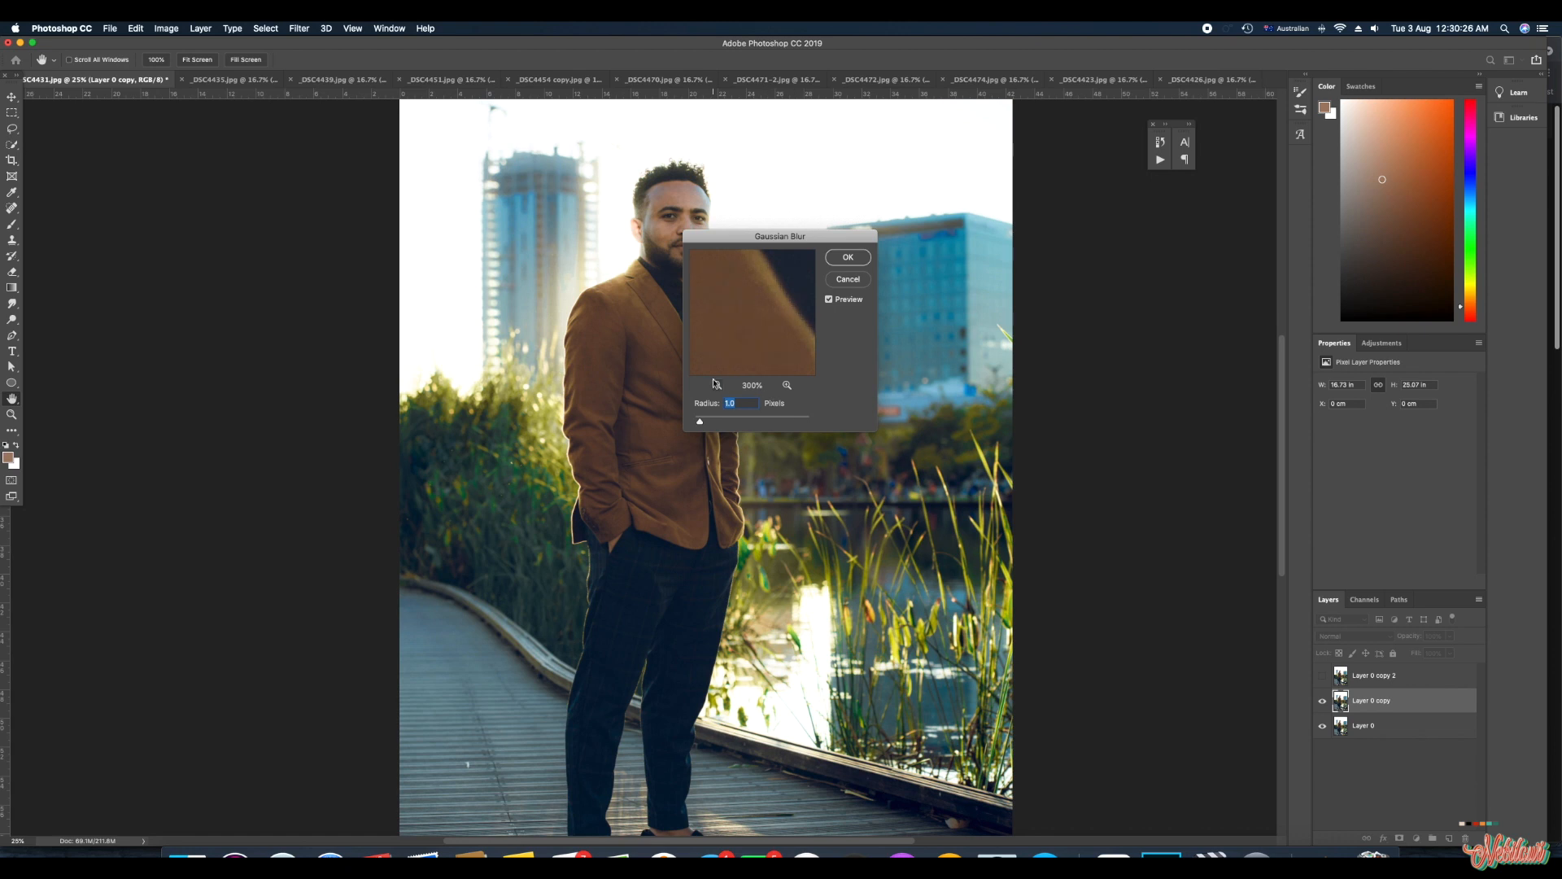
click(787, 384)
click(788, 385)
click(788, 385)
click(788, 385)
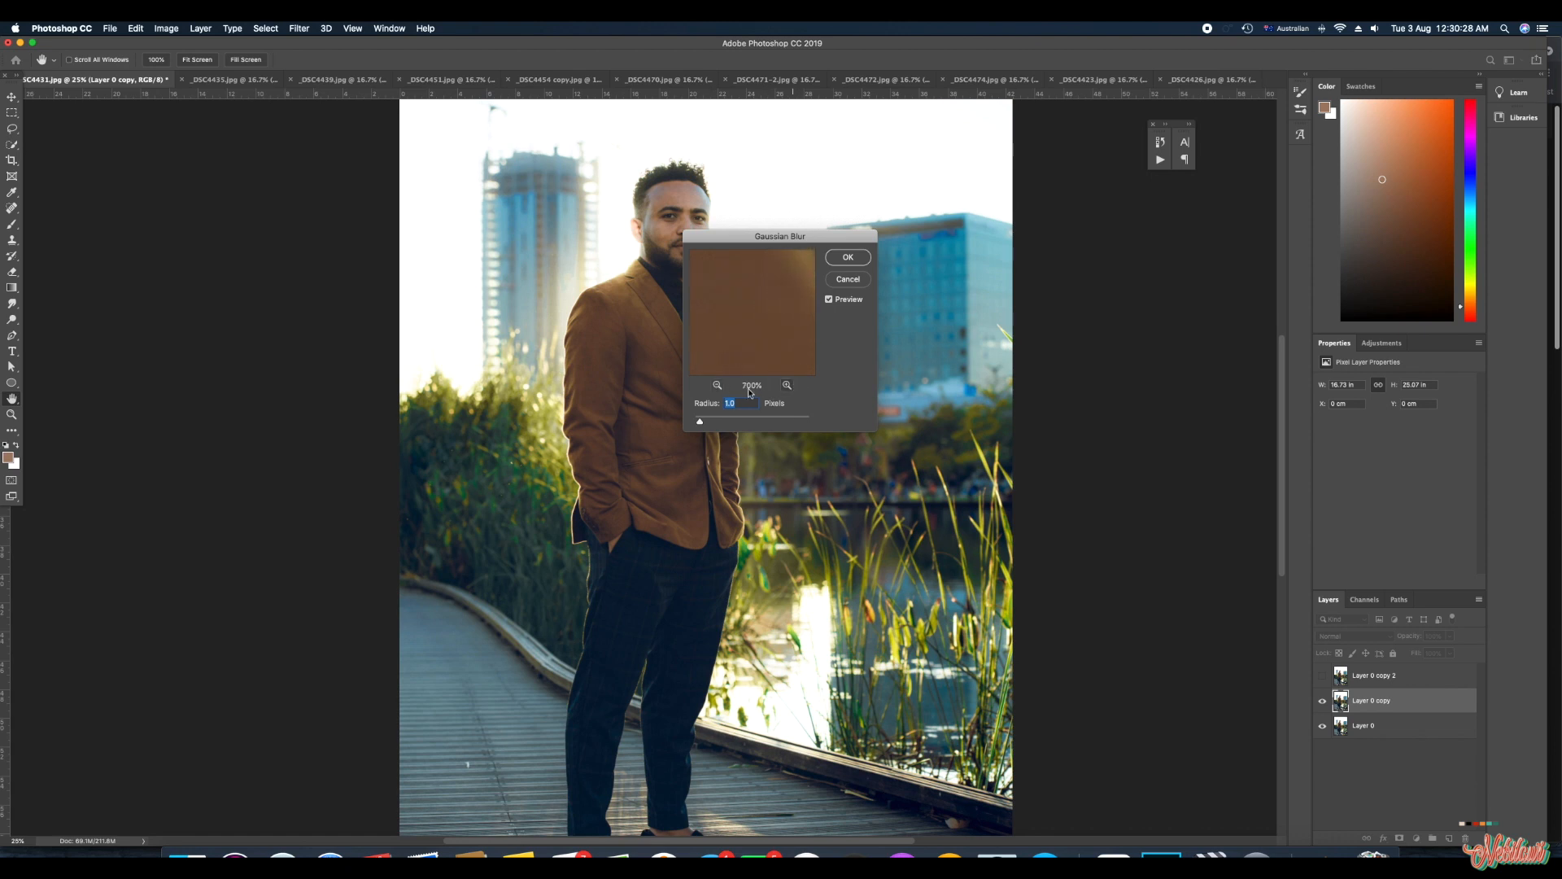
click(718, 385)
click(718, 385)
click(717, 385)
click(718, 385)
click(718, 385)
click(718, 385)
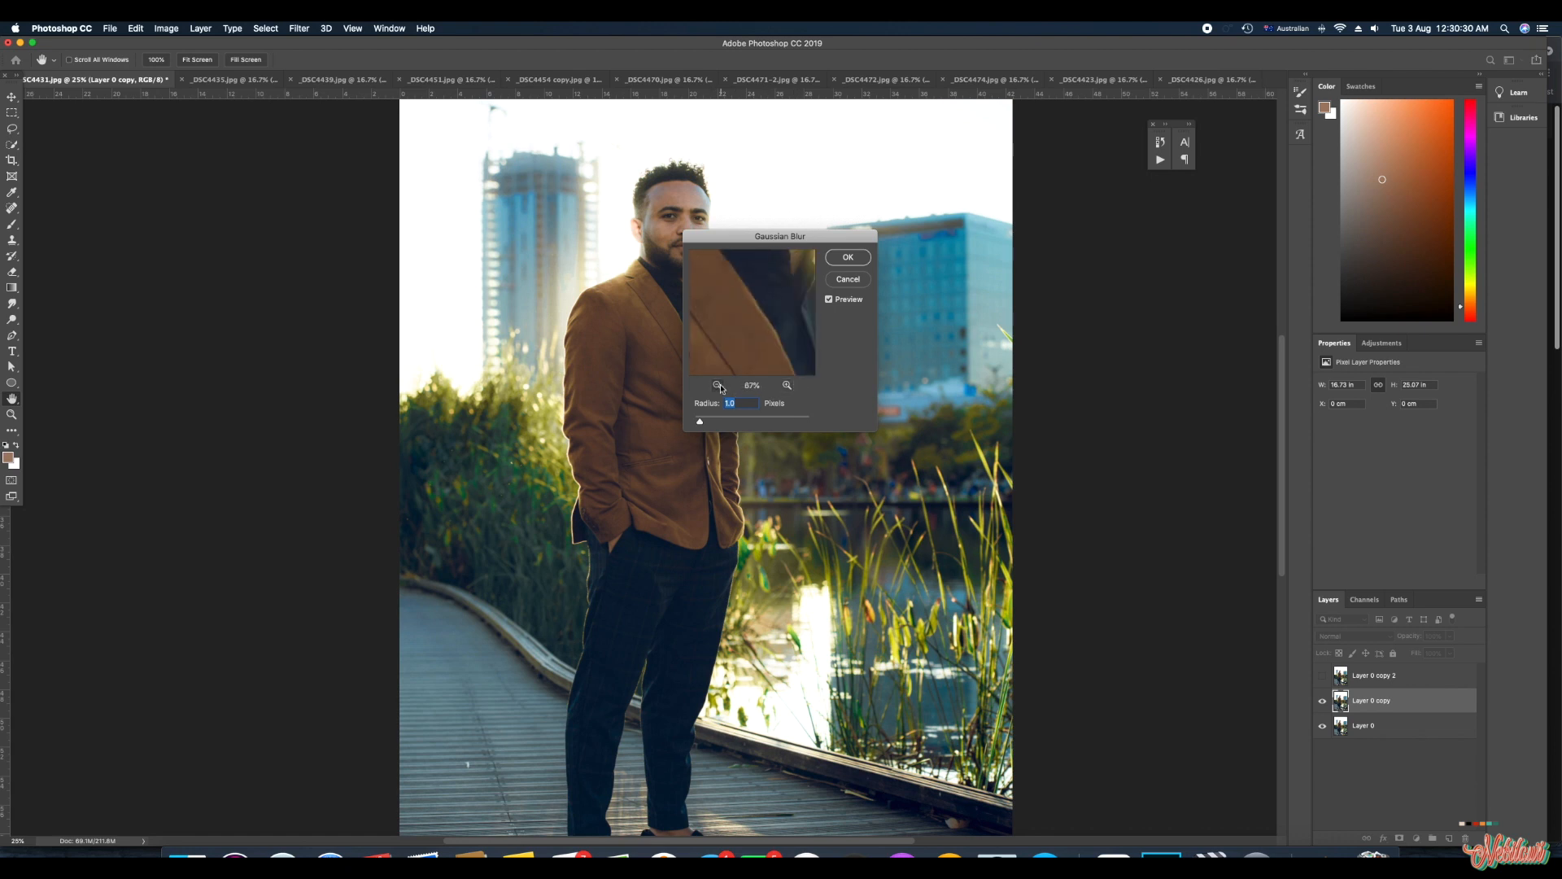
click(718, 384)
click(718, 385)
click(717, 385)
drag(750, 277, 756, 358)
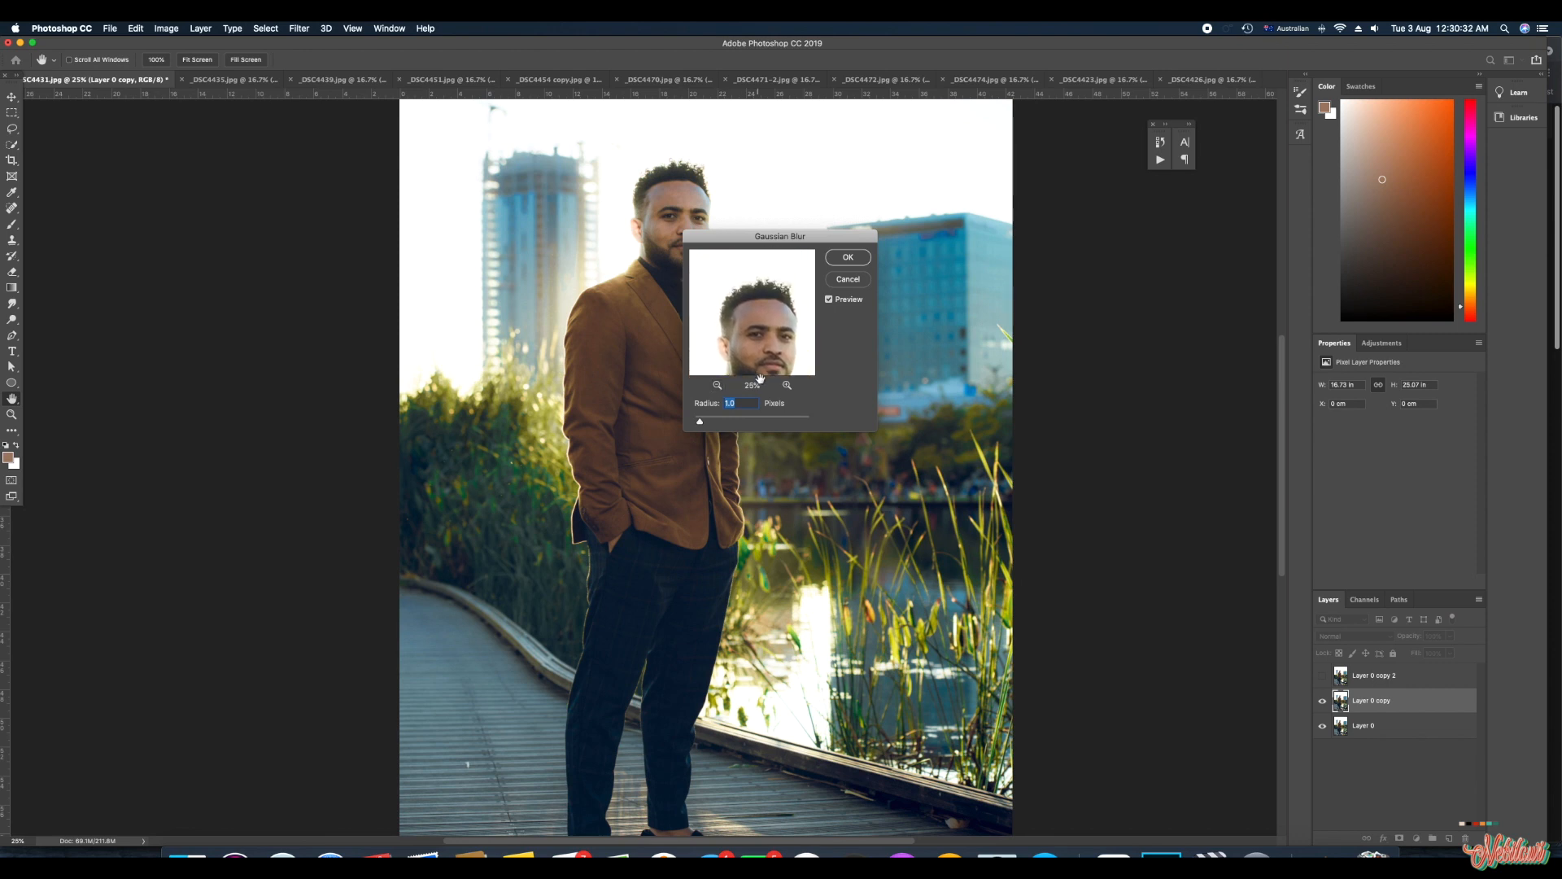
- Preview the cheek skin at 200% and apply Gaussian Blur with a 2.8-pixel radius to Layer 0 copy
click(787, 385)
click(788, 385)
click(788, 385)
click(788, 385)
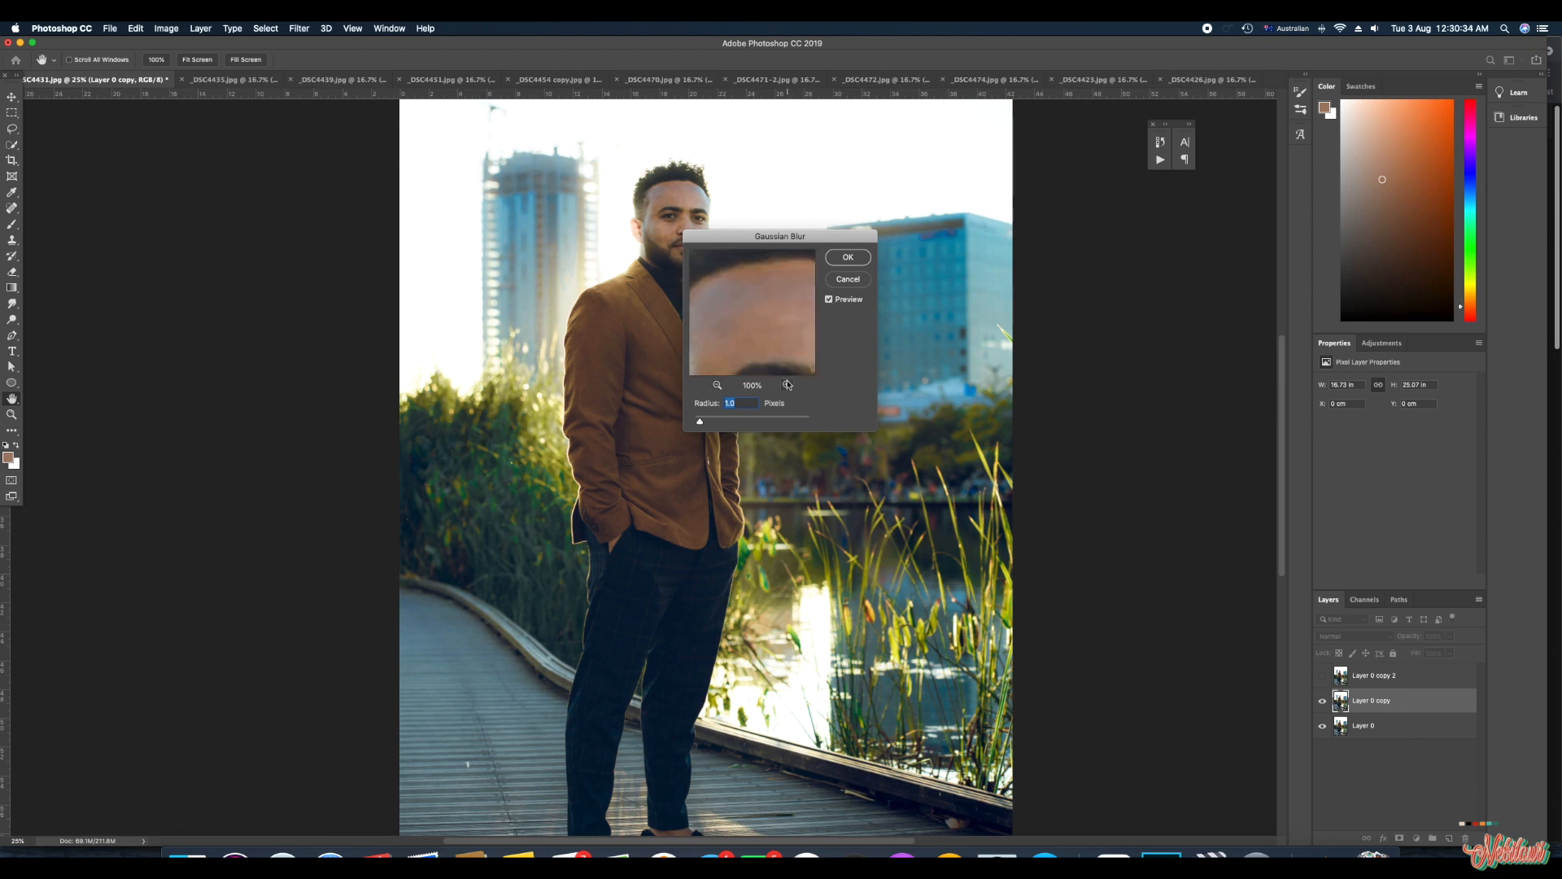
drag(754, 328, 794, 255)
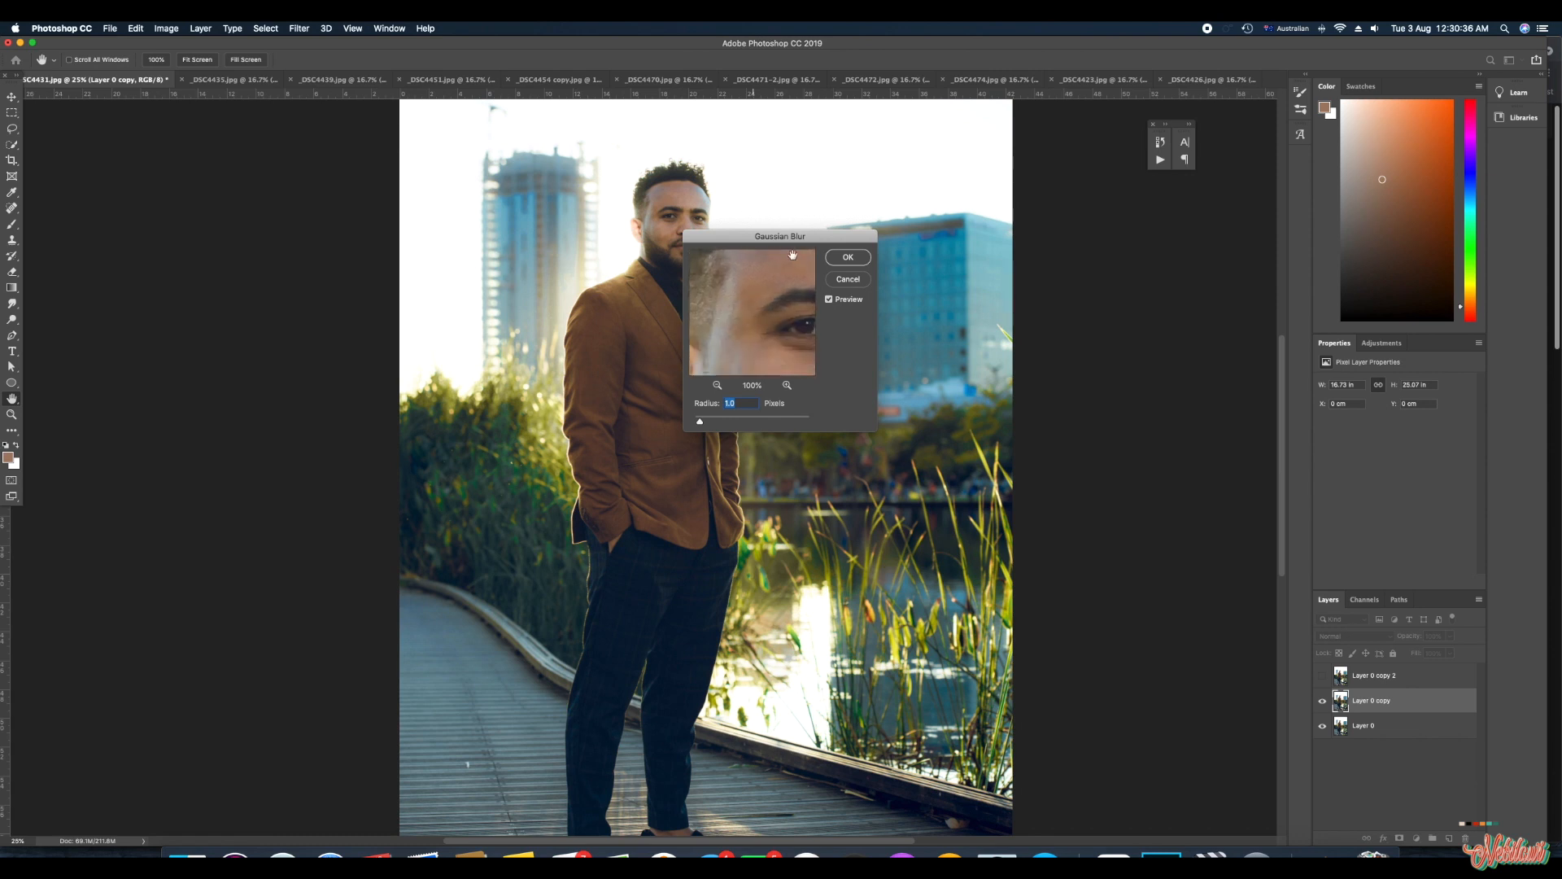
mouse_move(772, 327)
mouse_down()
mouse_move(749, 266)
mouse_move(765, 277)
mouse_move(762, 343)
mouse_up()
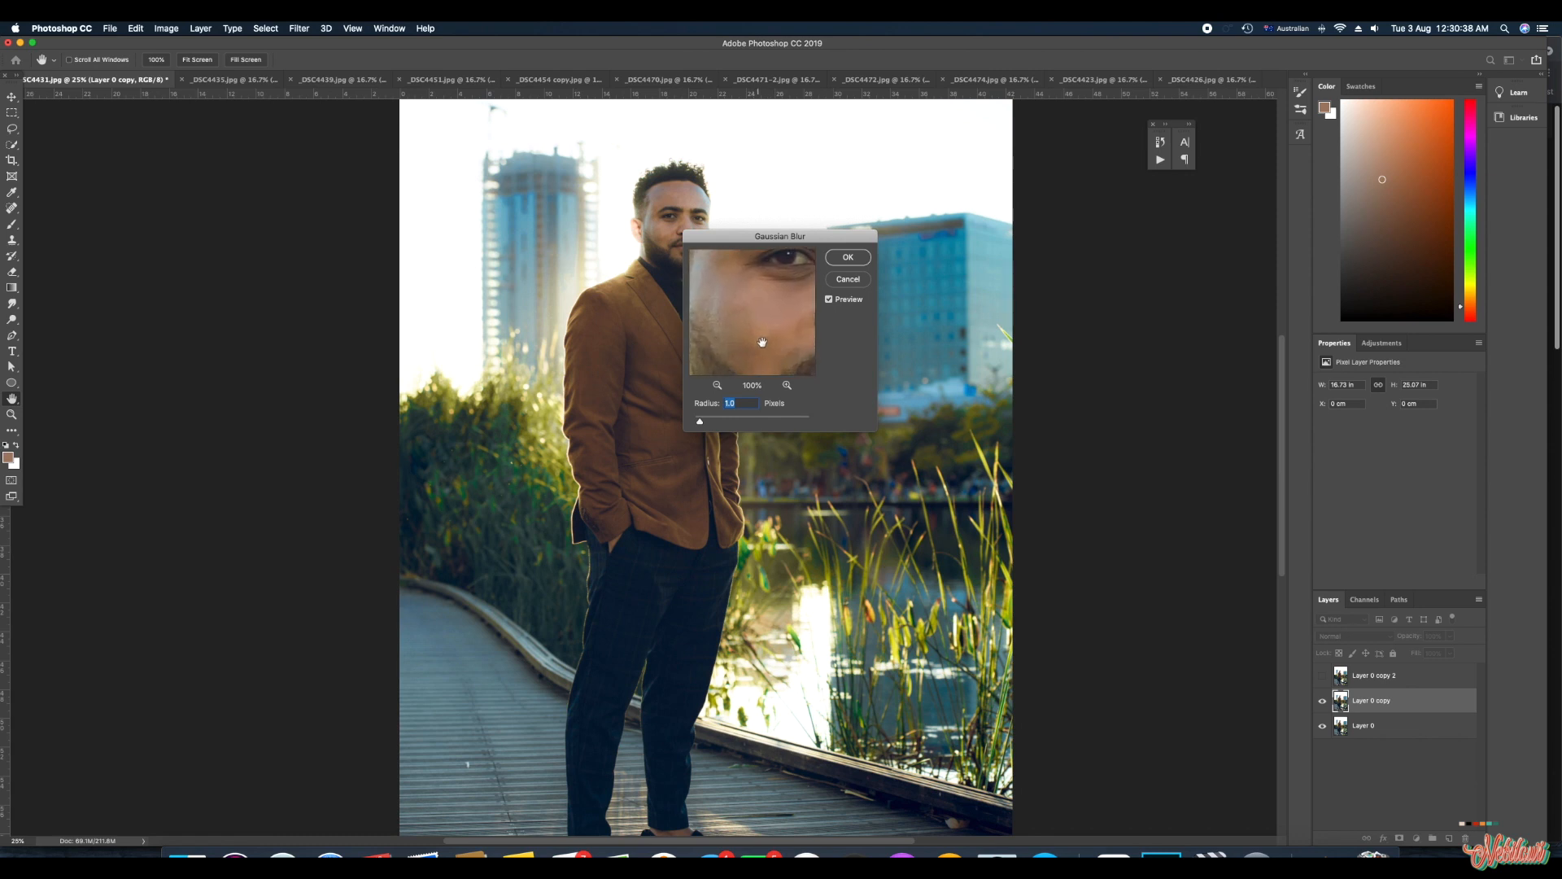
click(788, 384)
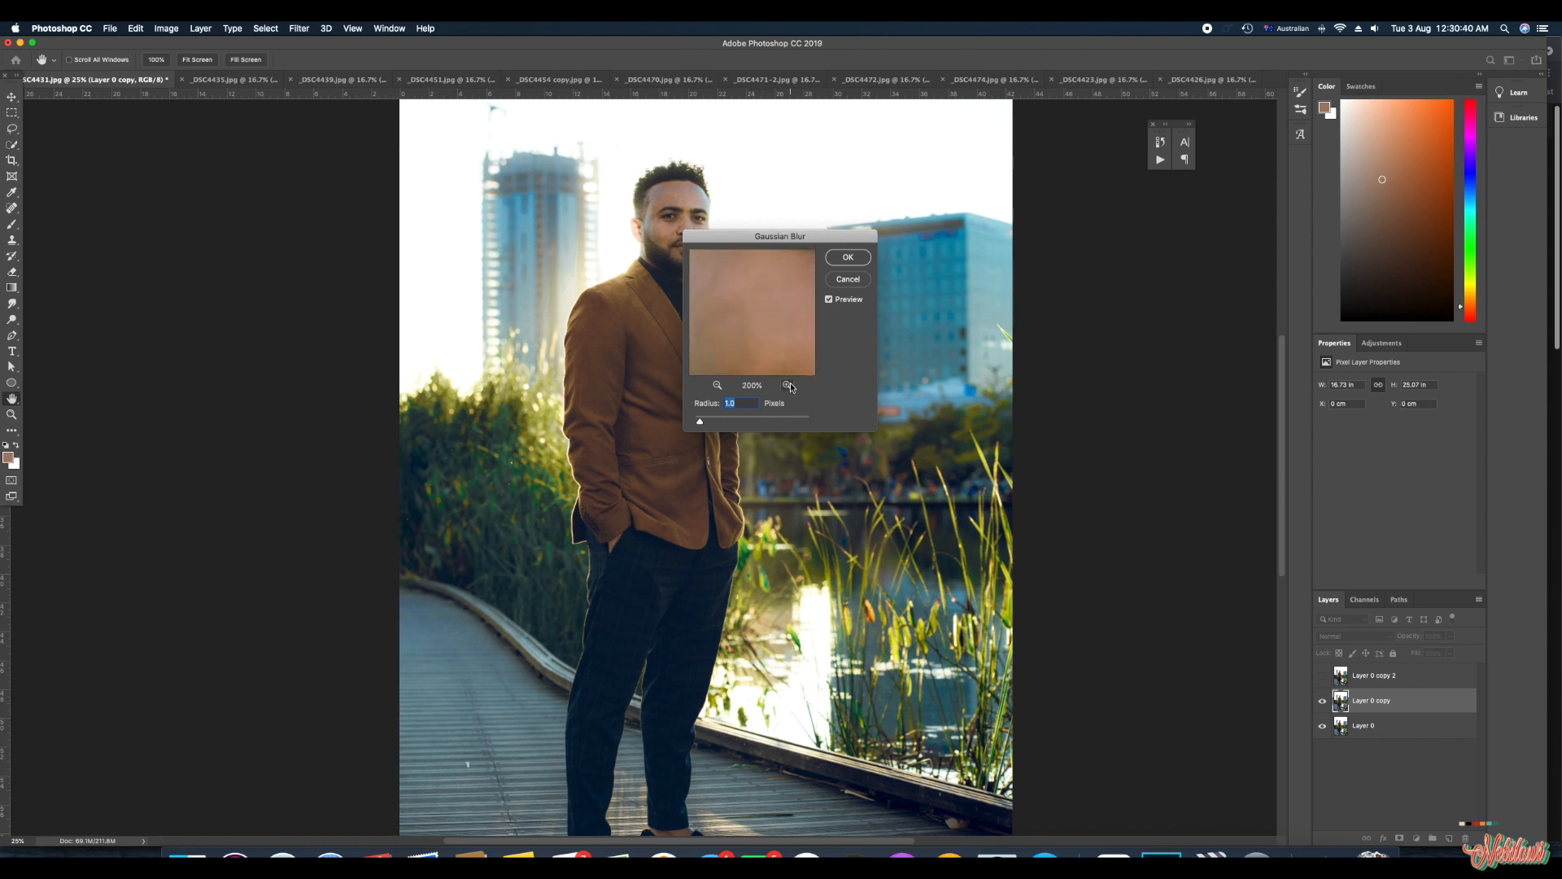
drag(700, 422, 706, 429)
drag(706, 425, 711, 425)
click(854, 259)
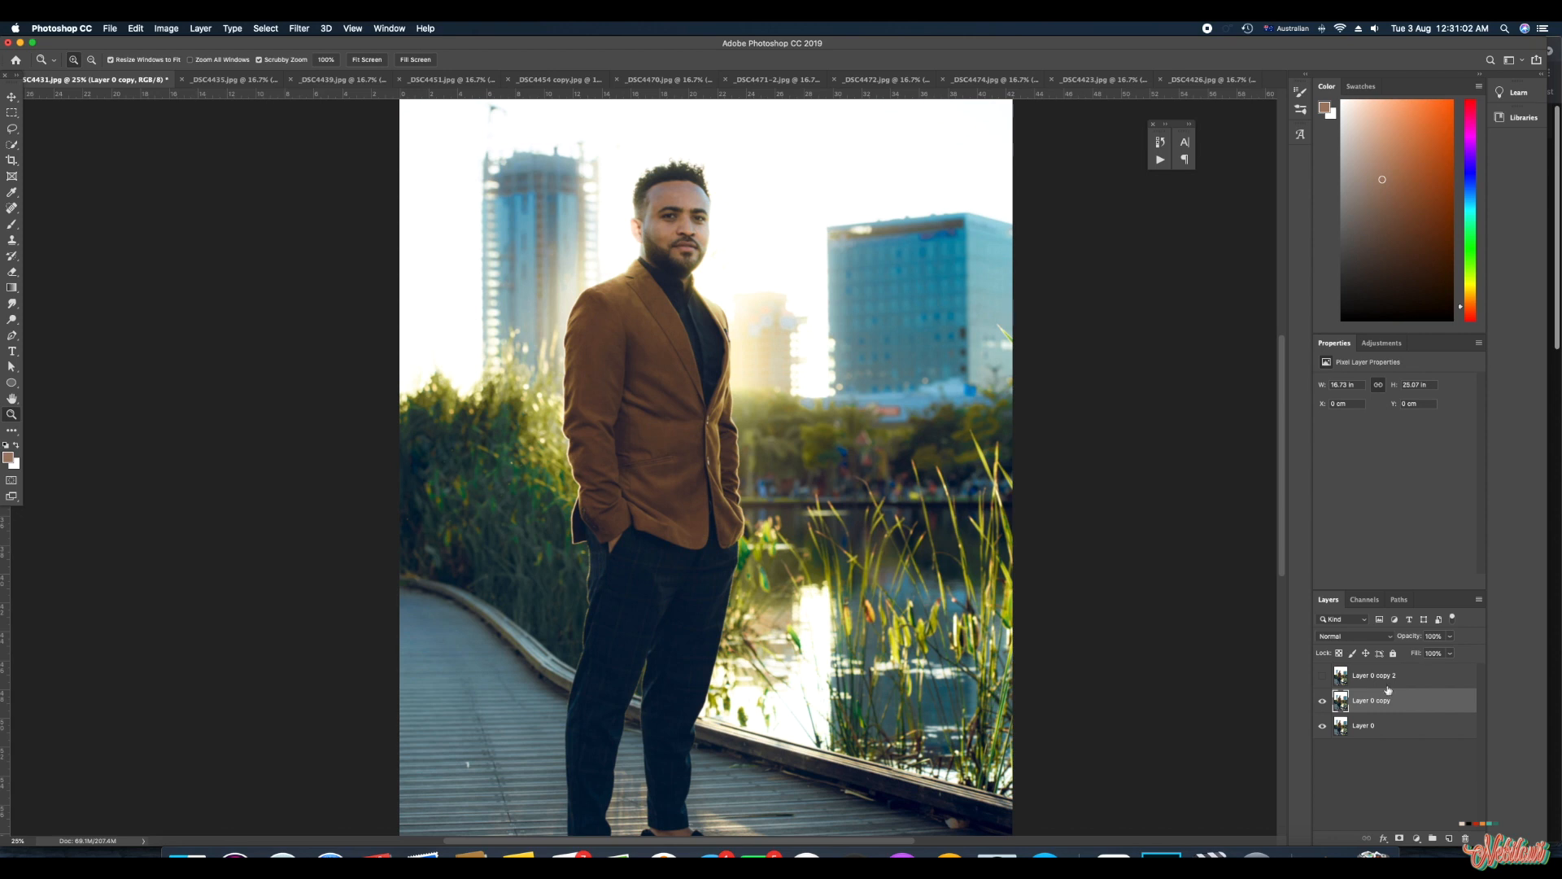
- Show Layer 0 copy 2 and apply a High Pass filter with a 3.1-pixel radius to it
click(1411, 676)
click(1322, 676)
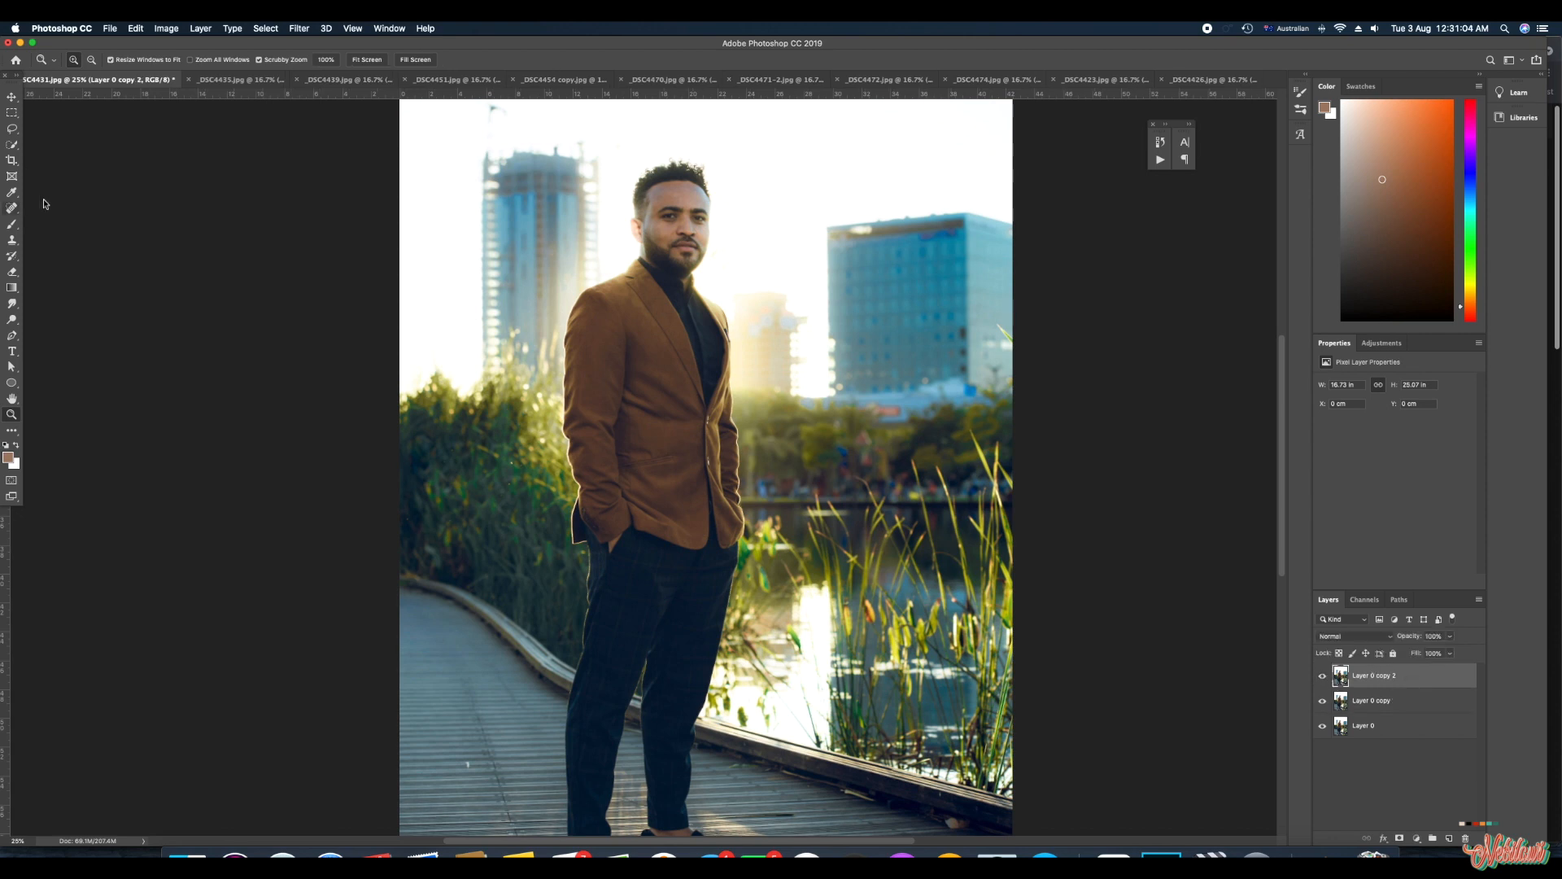
click(301, 30)
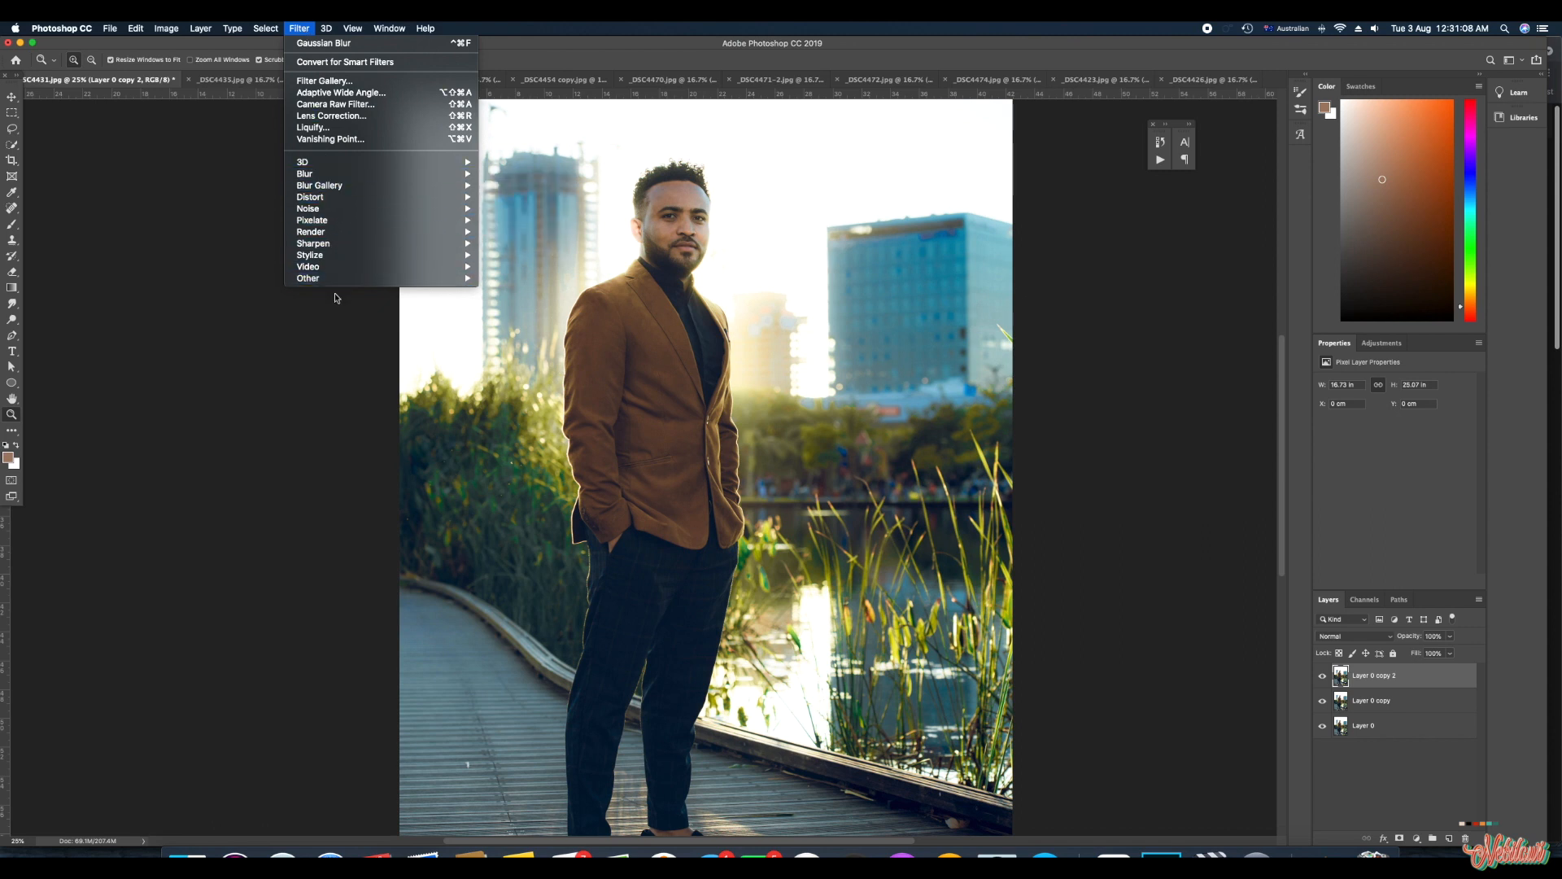
mouse_move(456, 278)
click(524, 294)
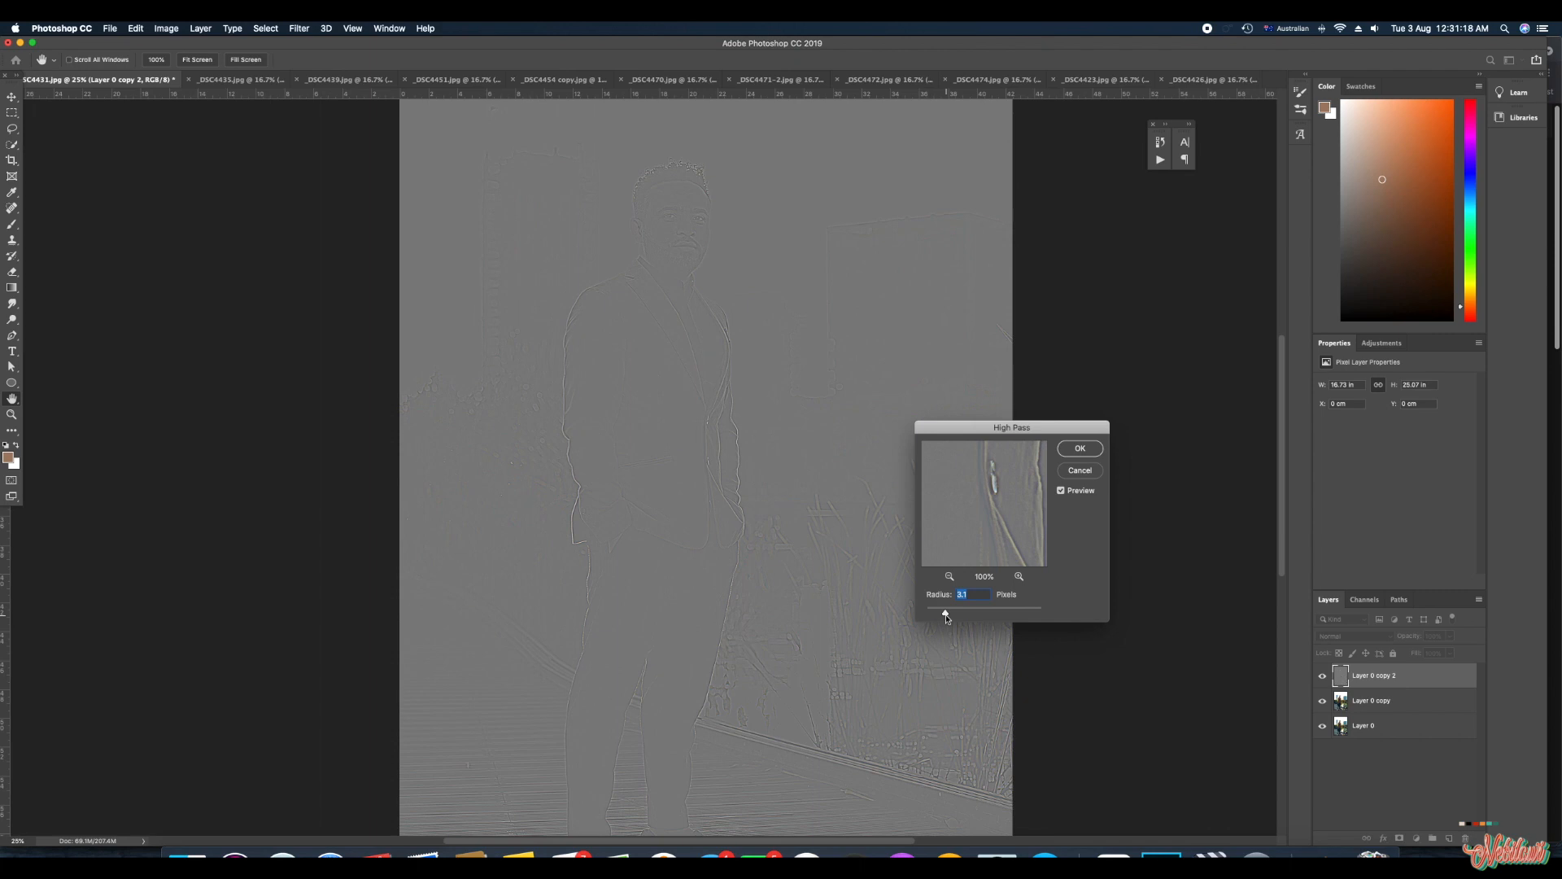
click(1080, 450)
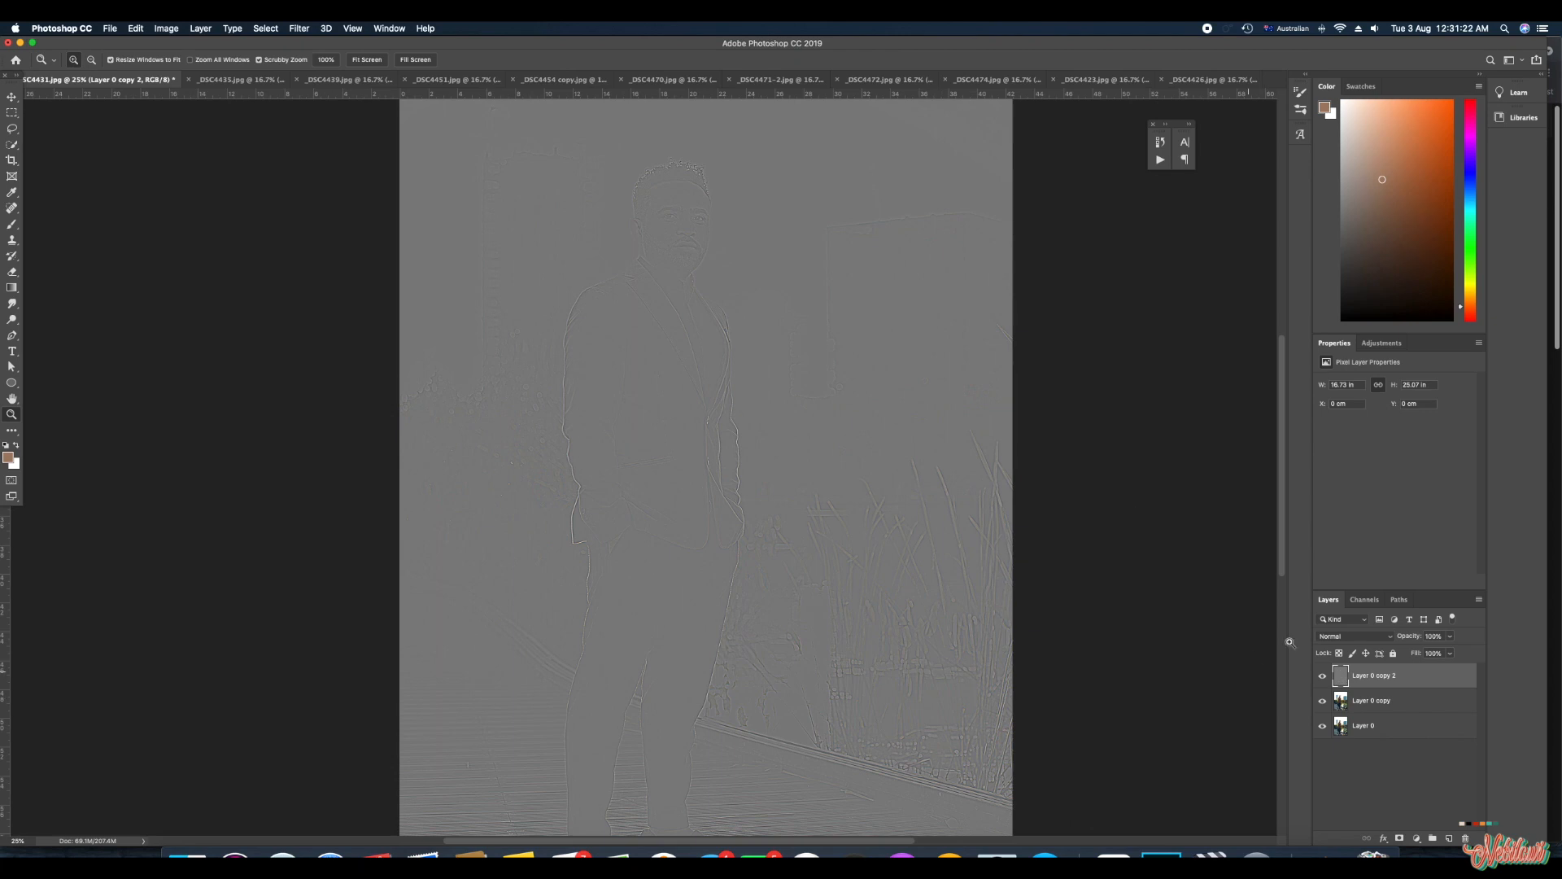
- Set the blend mode of Layer 0 copy 2 to Vivid Light and inspect the face at up to 300%
click(1352, 638)
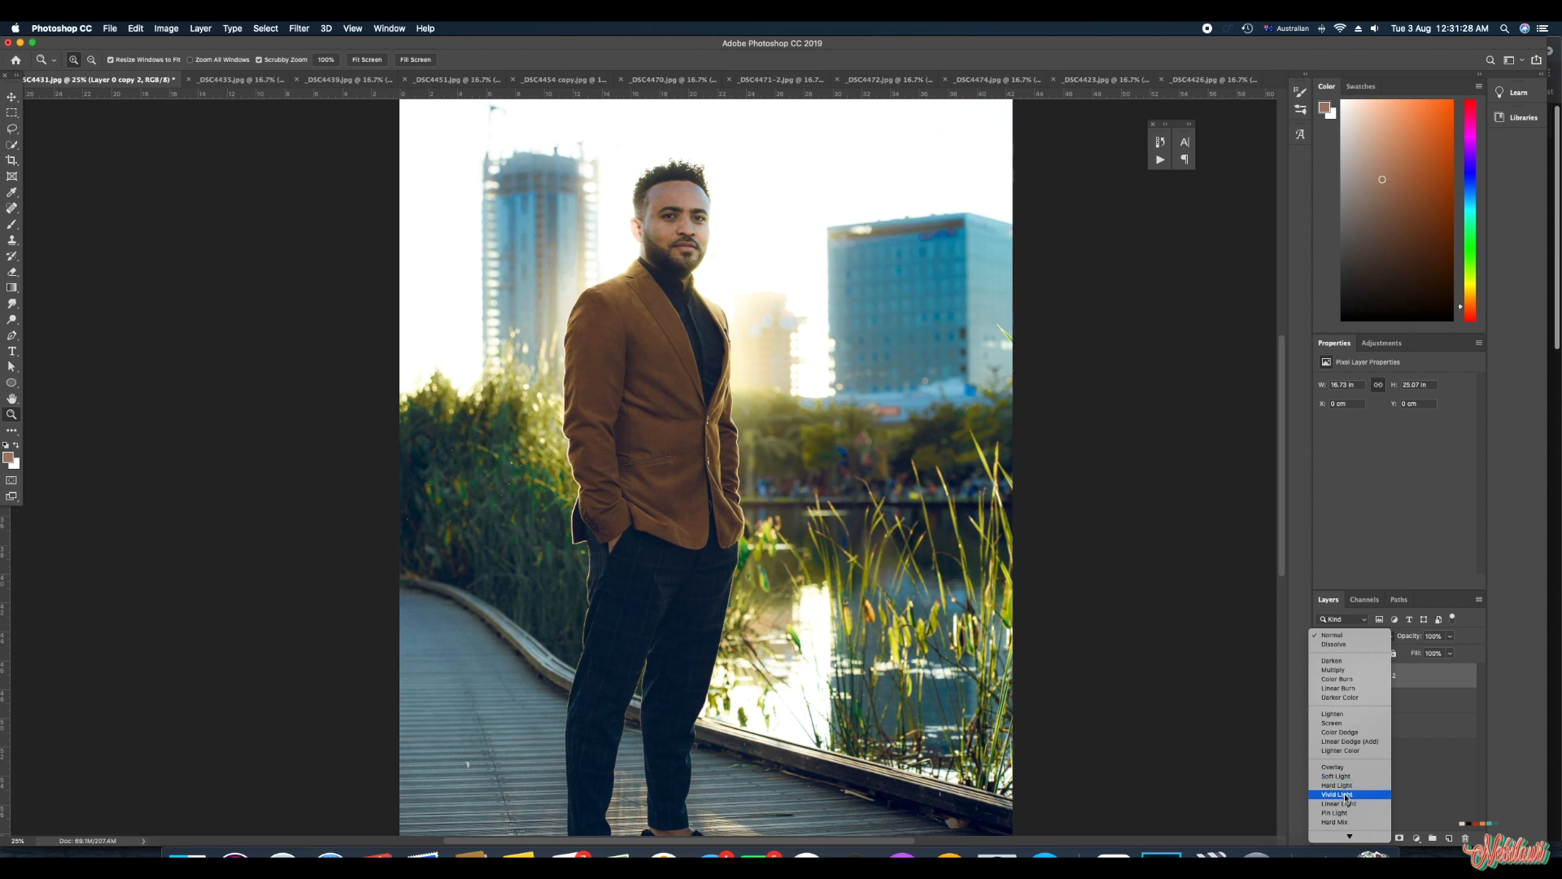
key(Return)
click(685, 214)
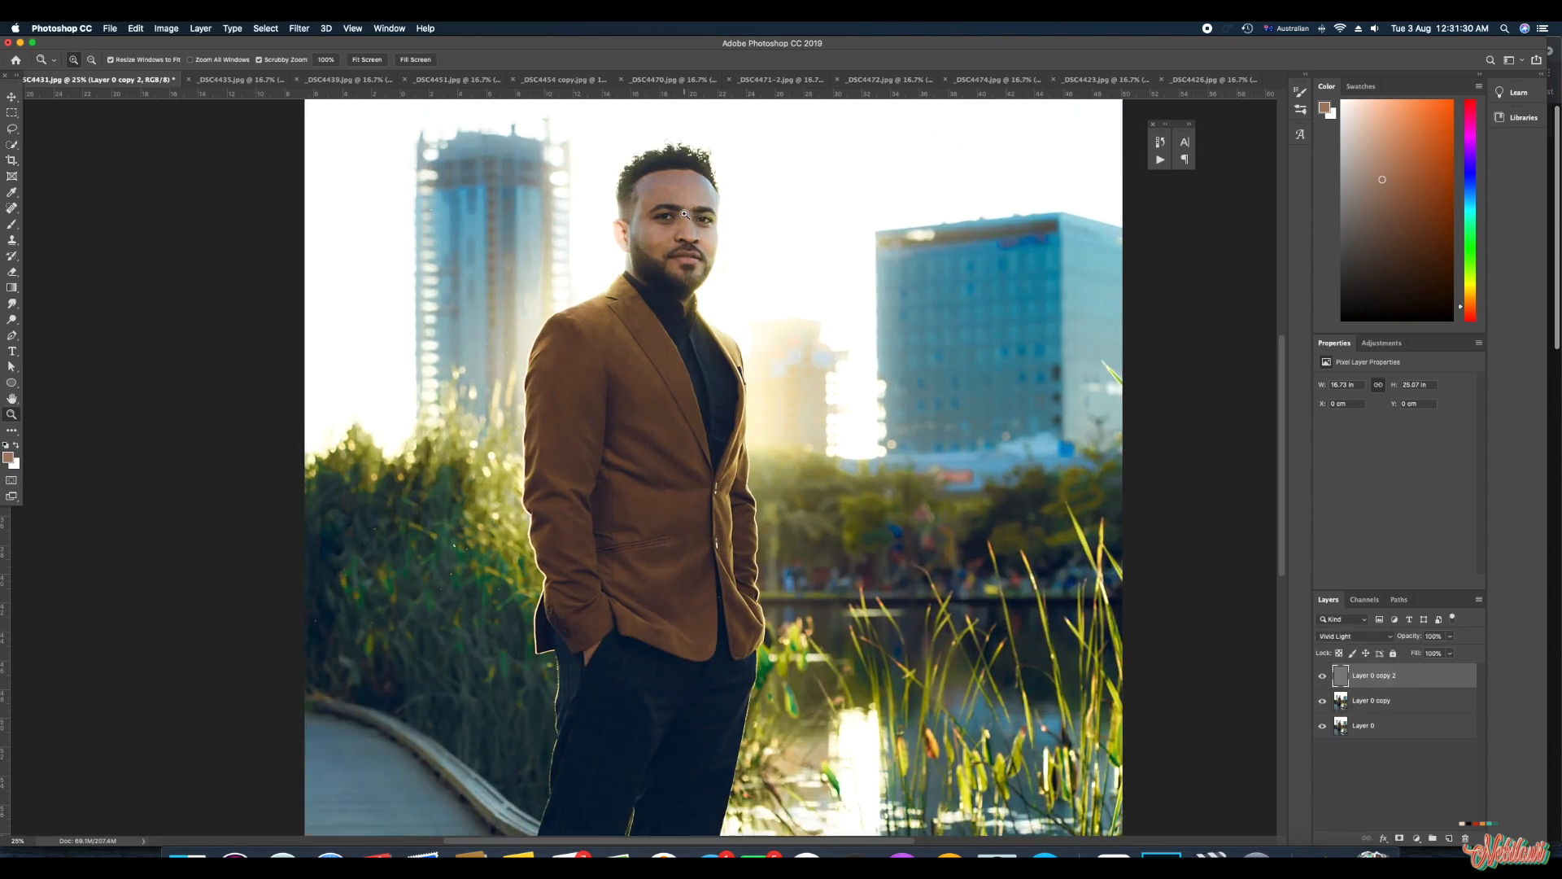
click(685, 214)
click(685, 214)
click(685, 214)
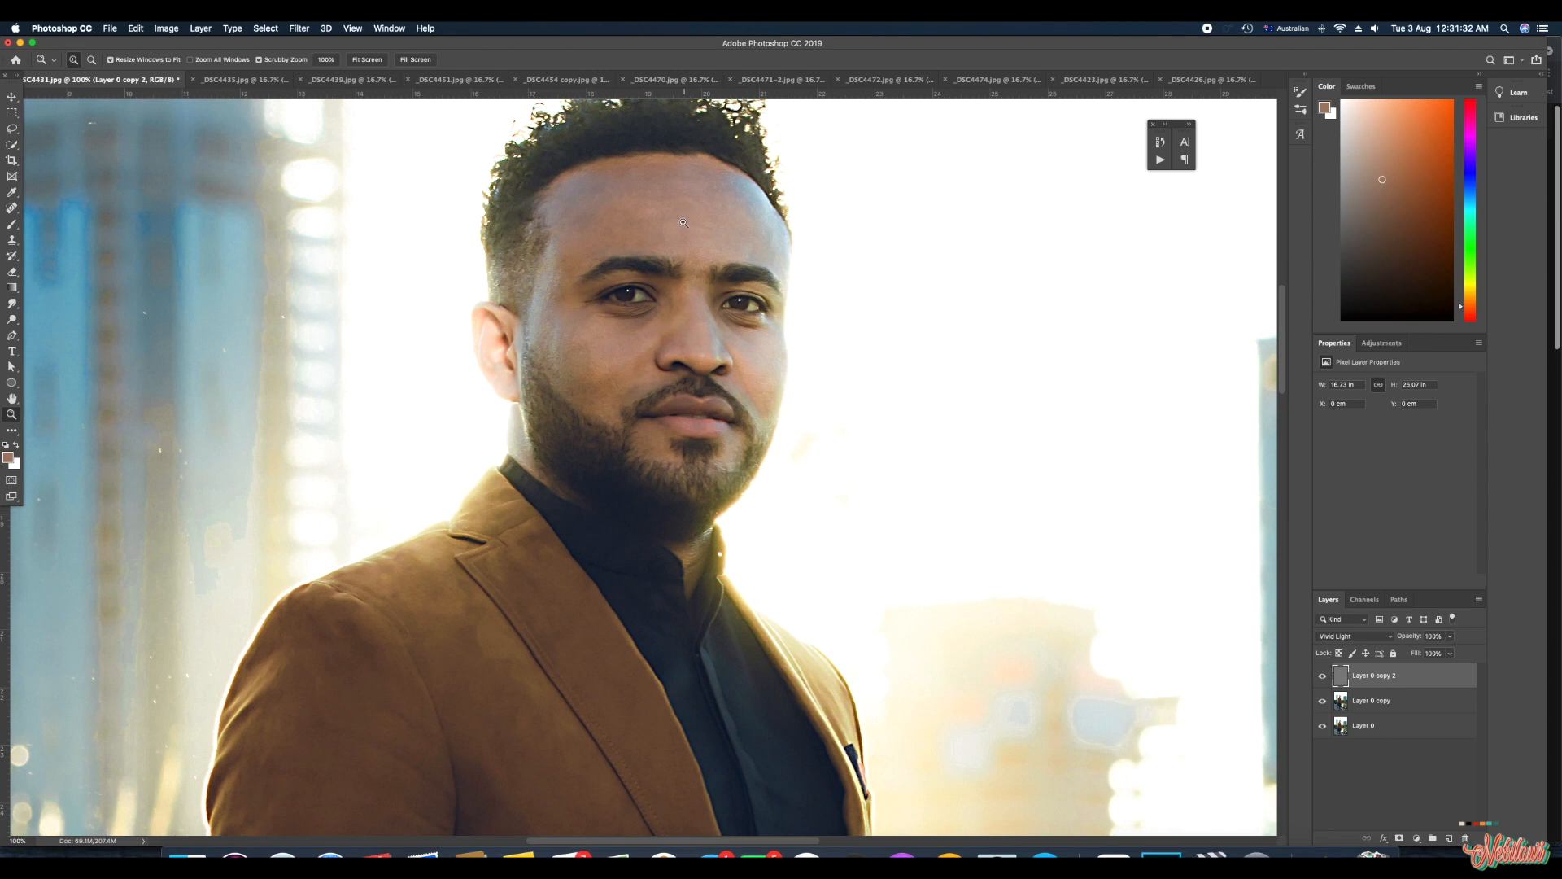
click(1356, 640)
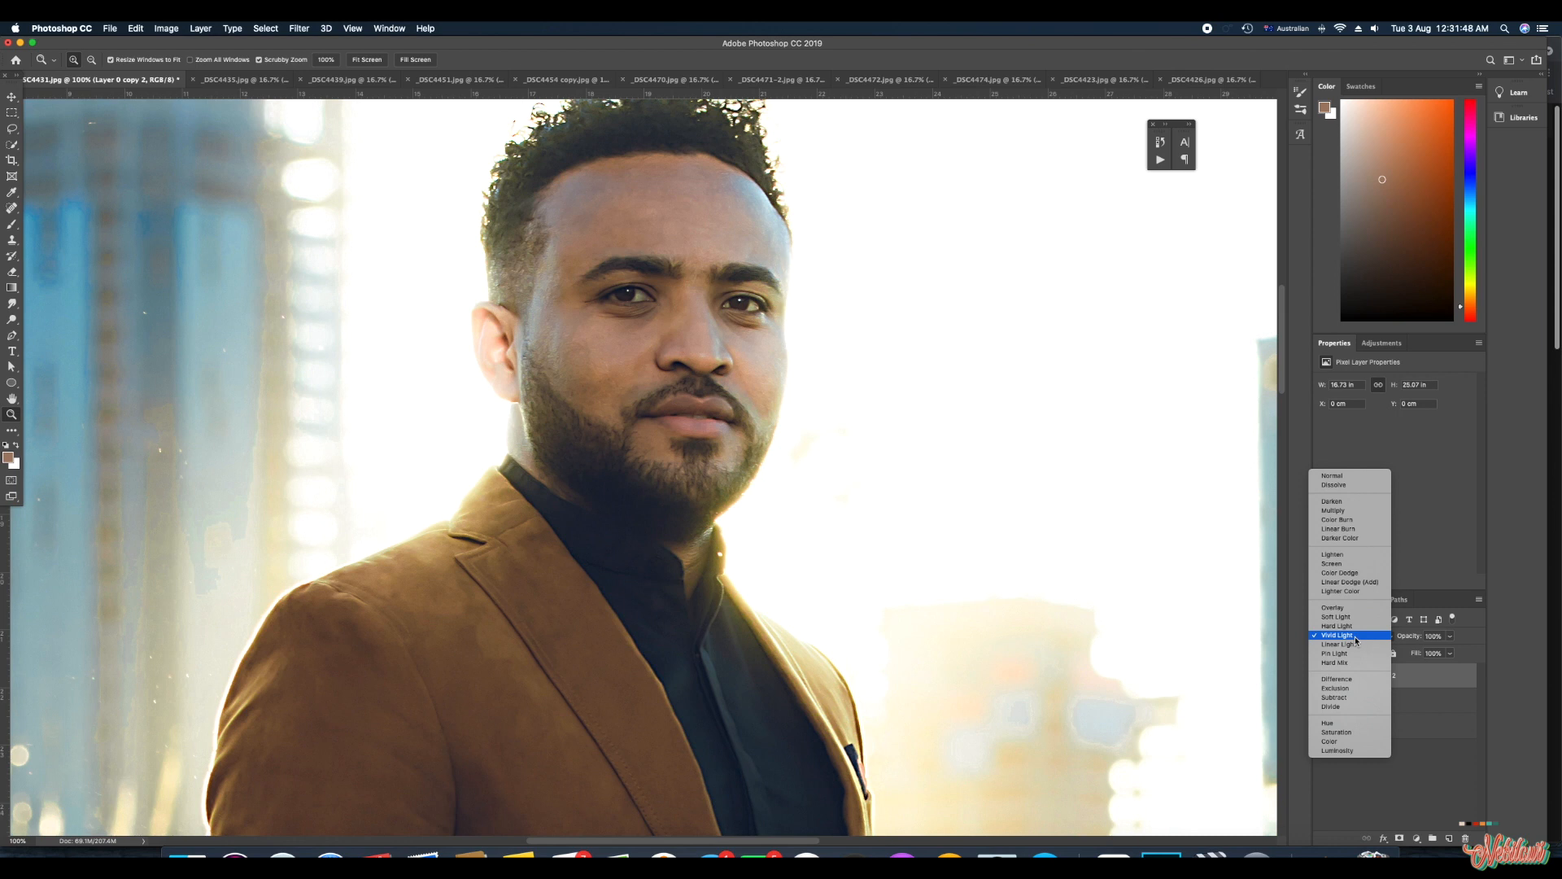
click(1355, 638)
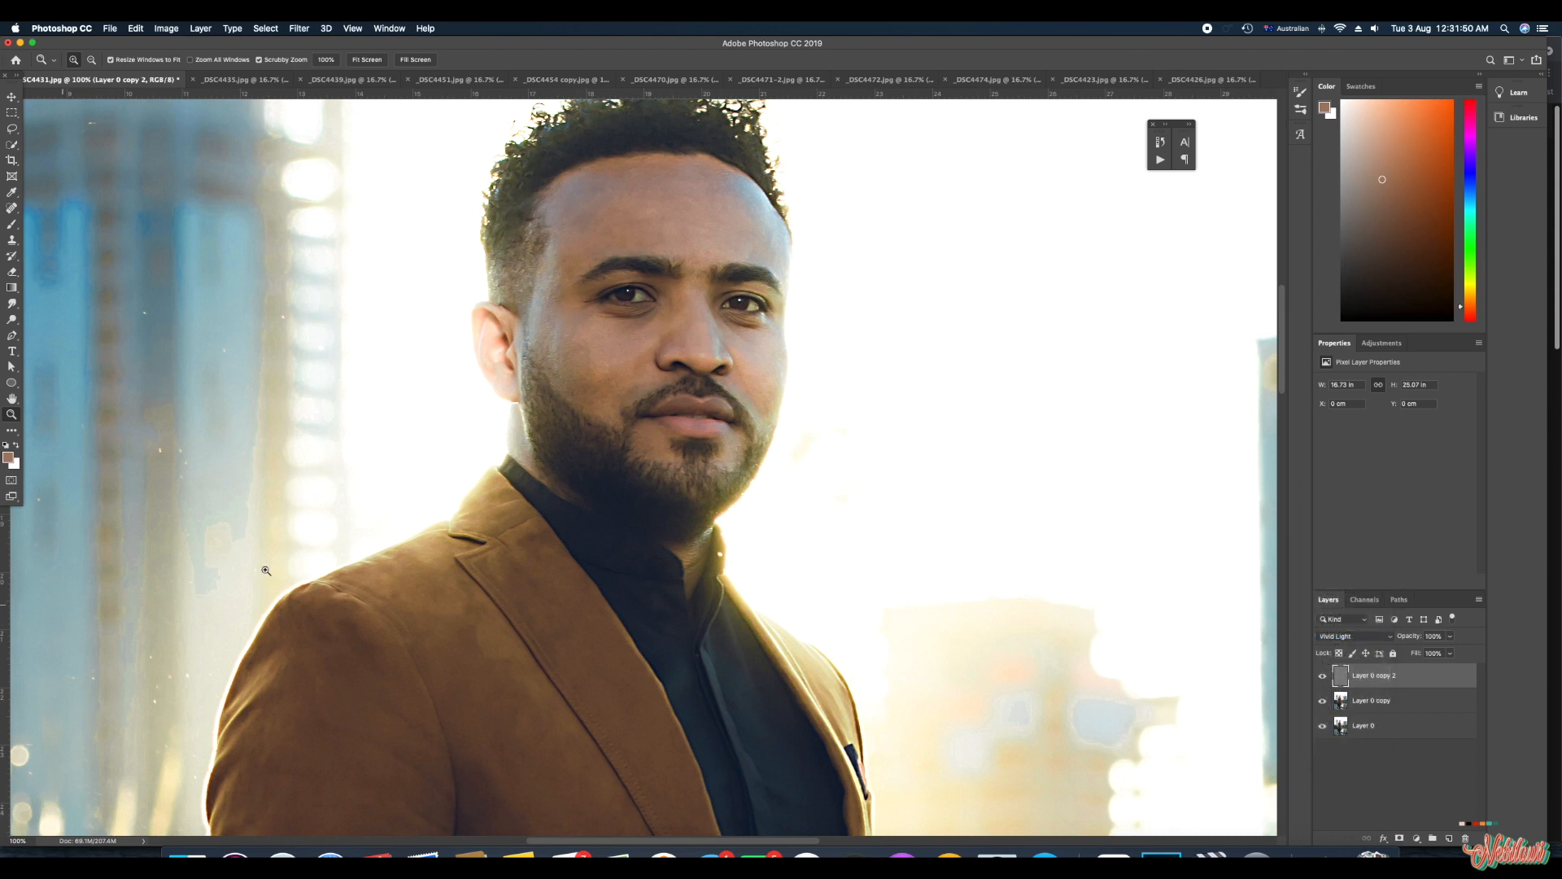
click(553, 317)
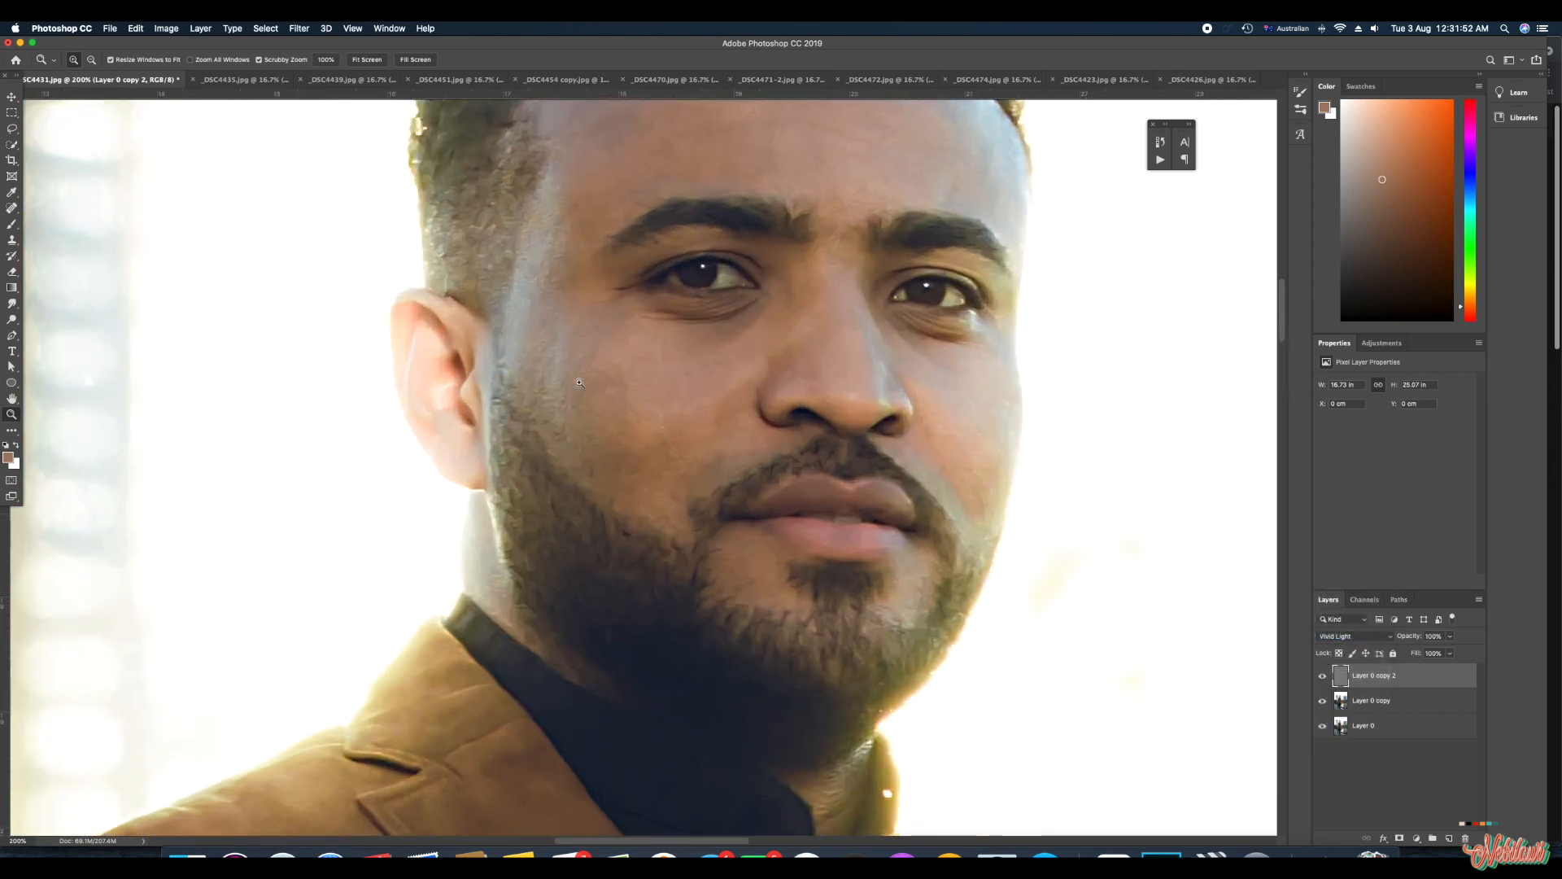
click(579, 382)
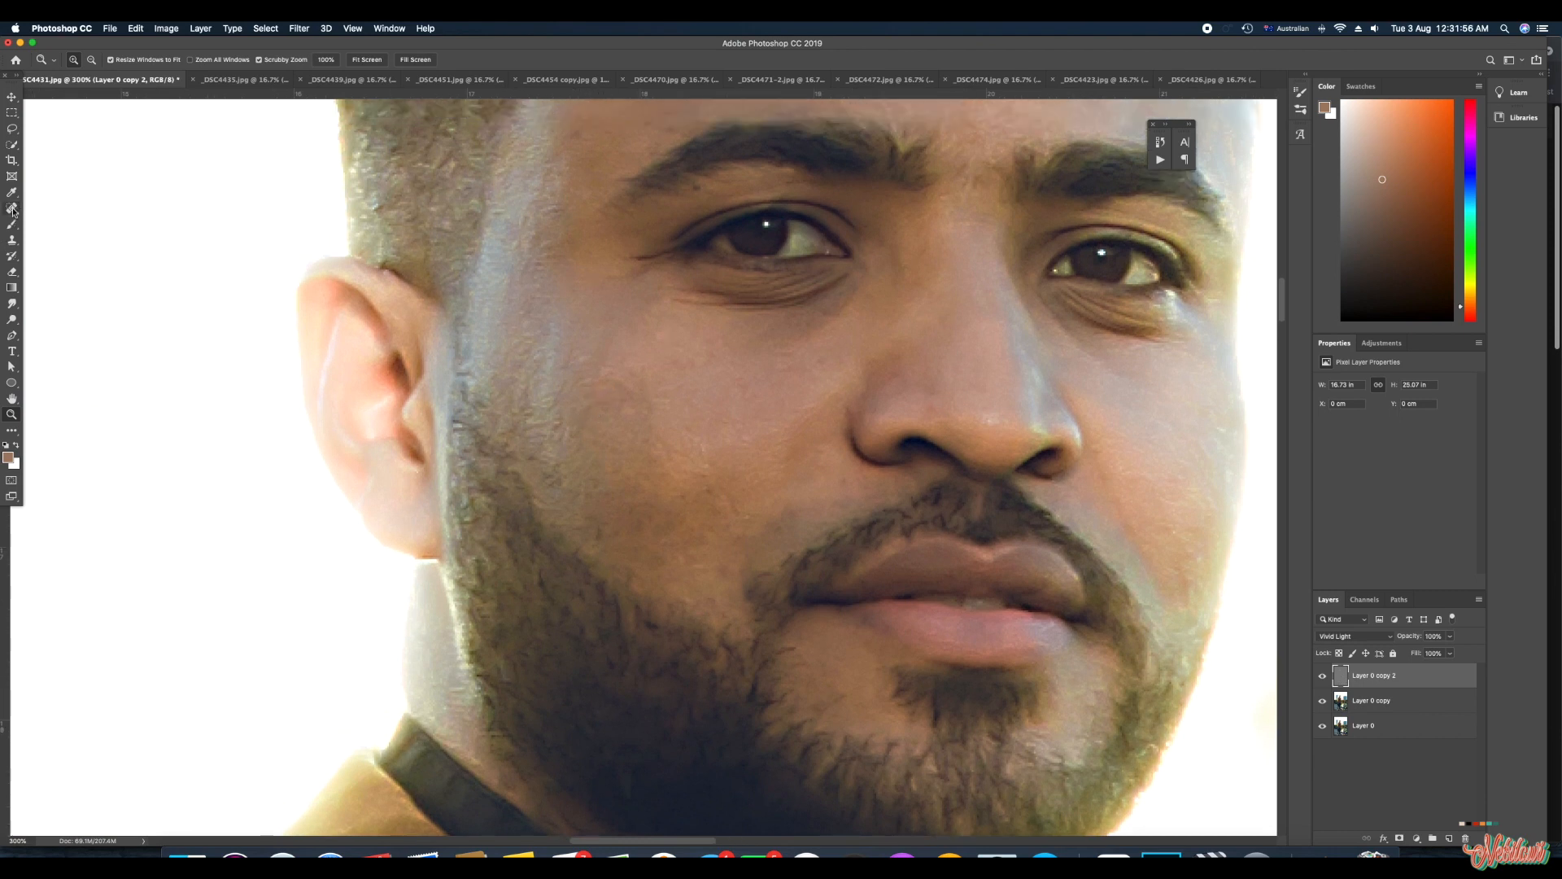
click(12, 128)
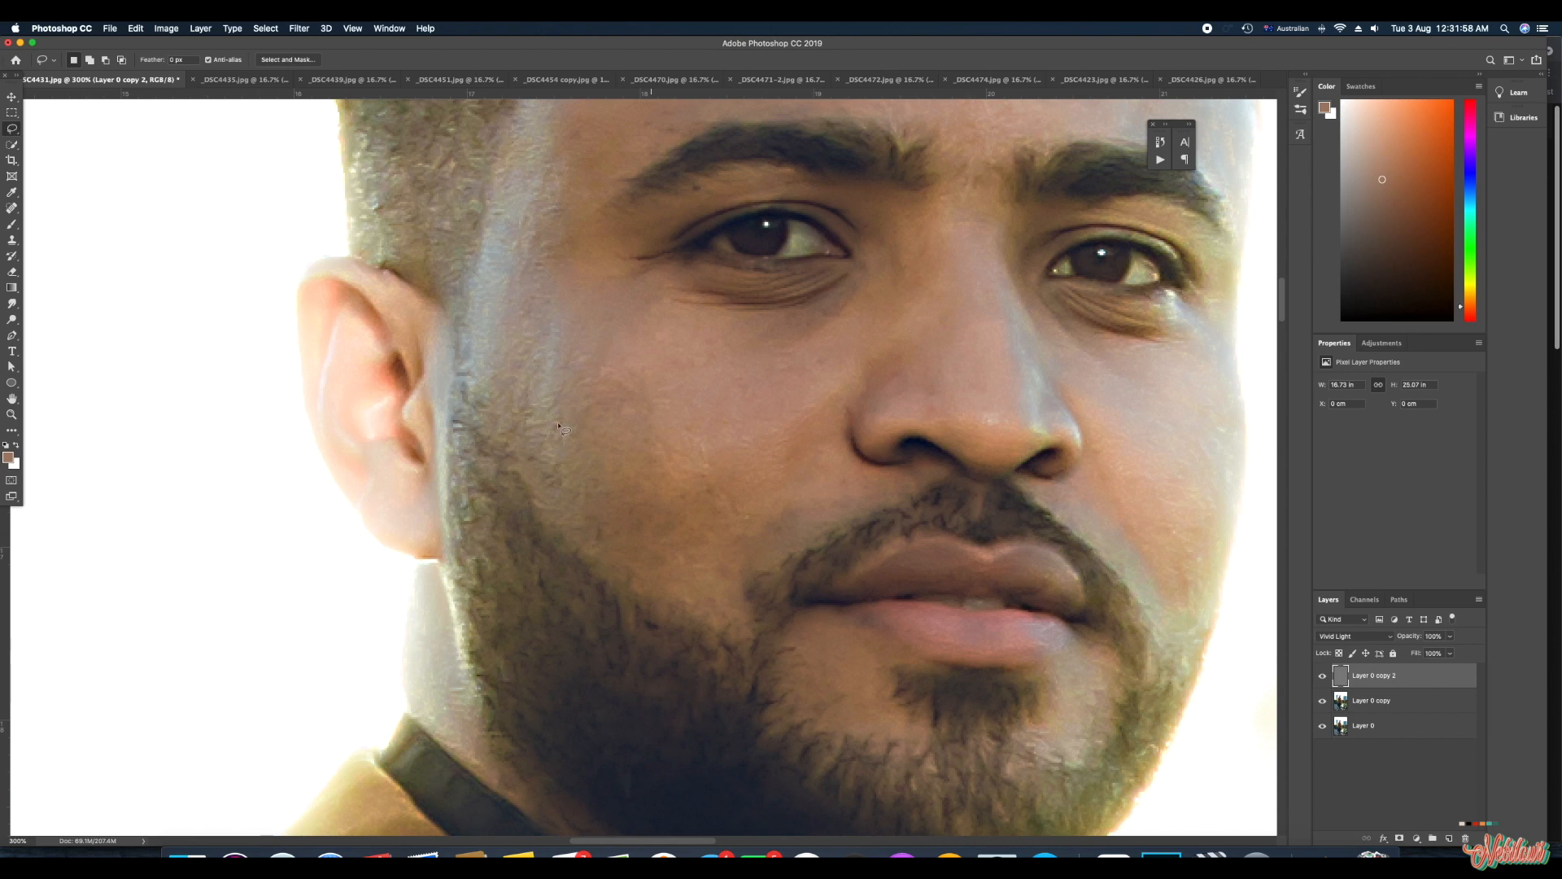
mouse_move(531, 407)
mouse_down()
mouse_move(594, 510)
mouse_move(663, 531)
mouse_move(708, 491)
mouse_move(715, 389)
mouse_move(479, 327)
mouse_up()
key(super+d)
mouse_move(675, 553)
mouse_down()
mouse_move(765, 518)
mouse_move(850, 415)
mouse_move(639, 339)
mouse_move(571, 333)
mouse_move(528, 359)
mouse_move(558, 472)
mouse_move(672, 555)
mouse_up()
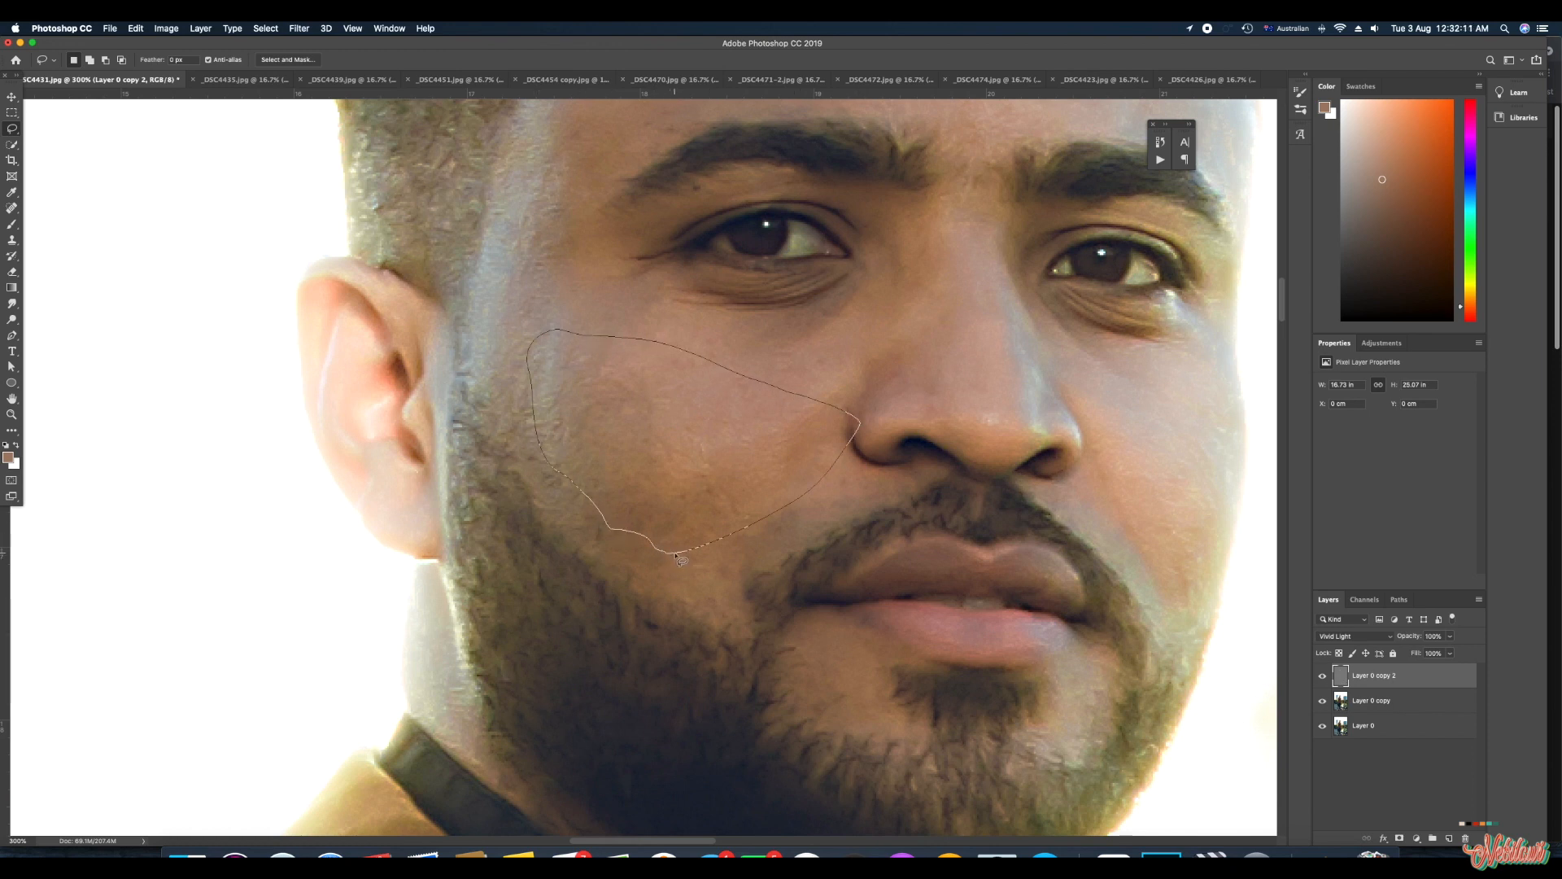
click(300, 27)
mouse_move(325, 174)
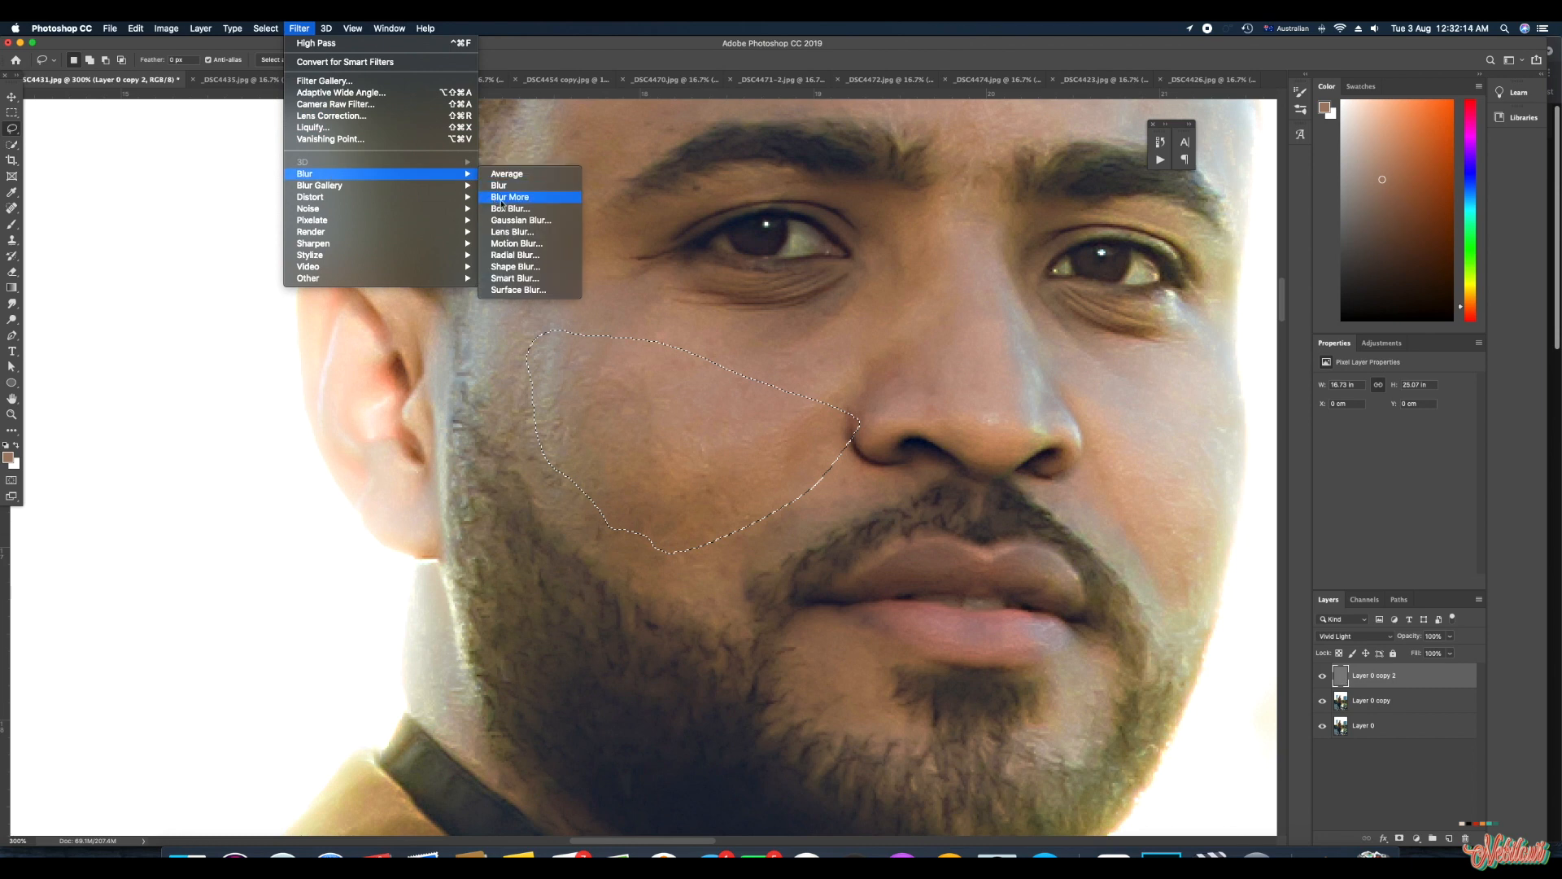
click(513, 221)
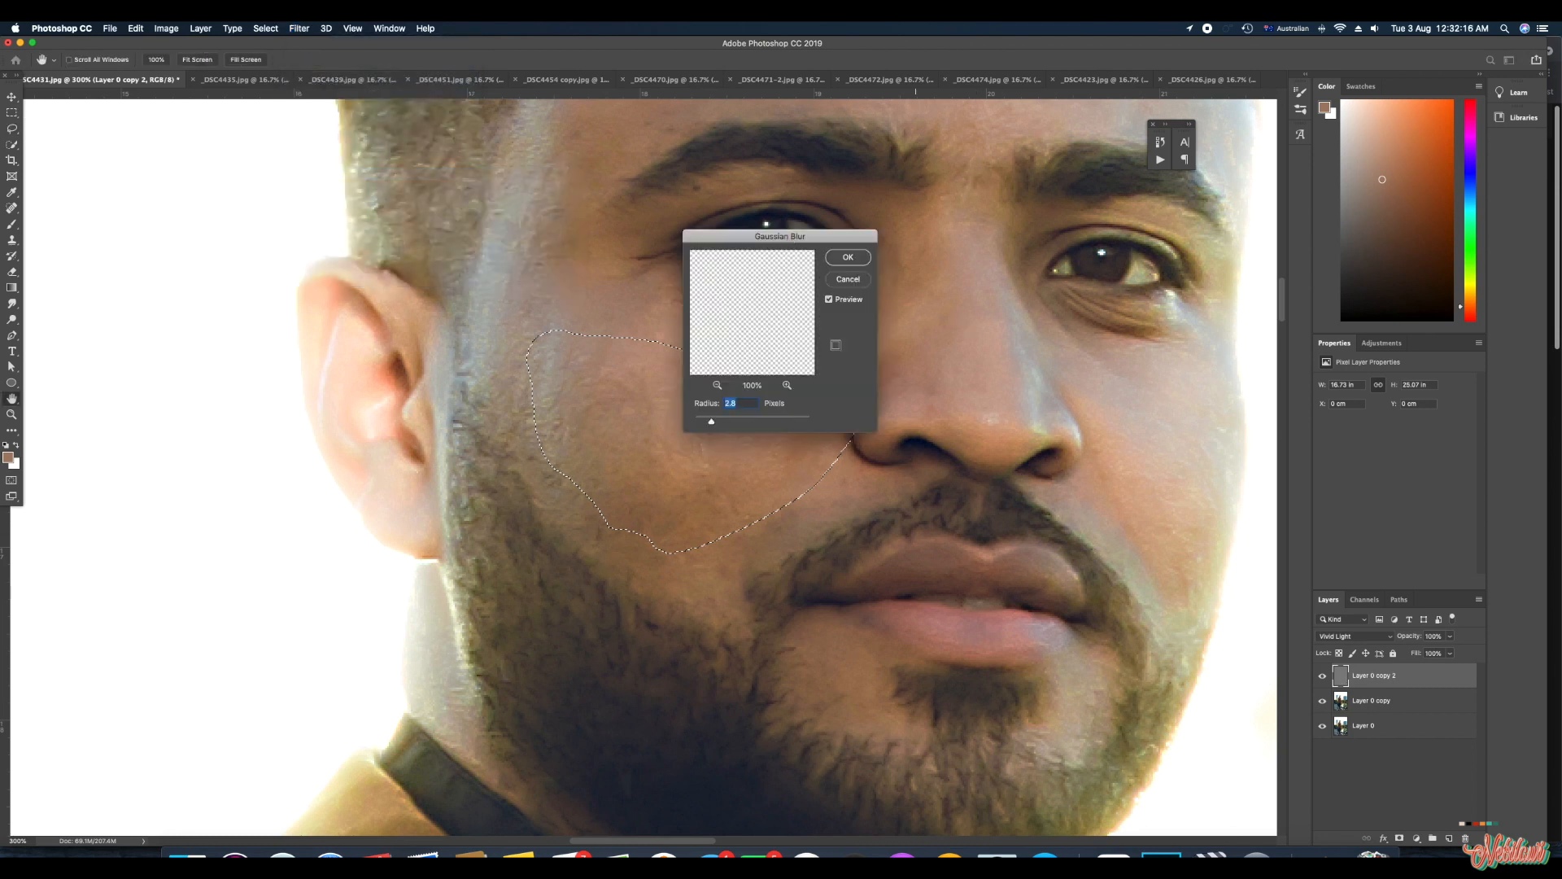
drag(802, 251, 1080, 281)
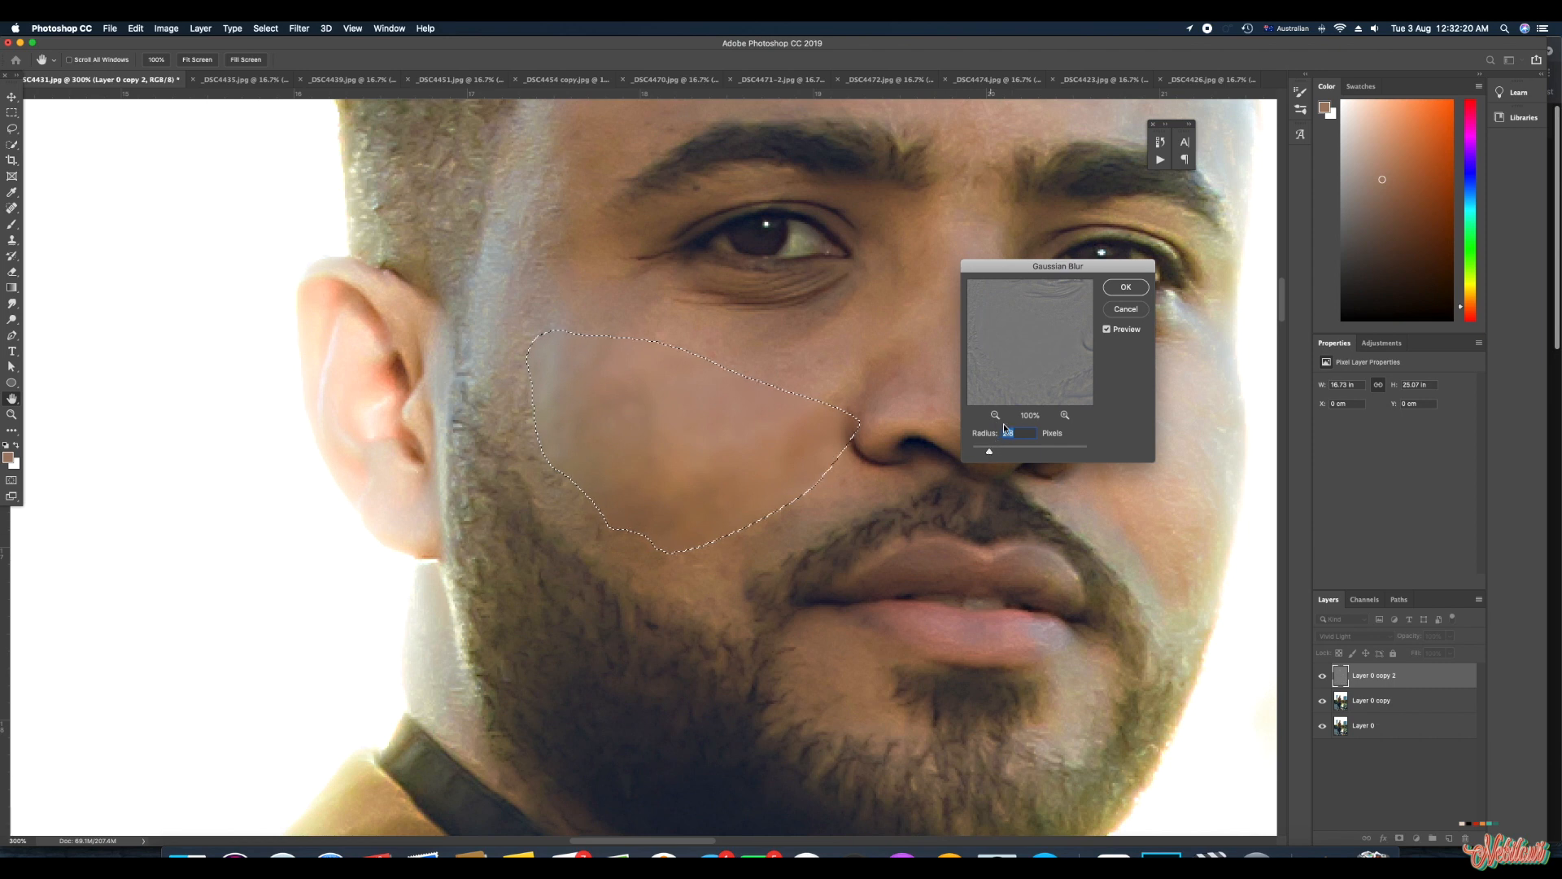
click(1126, 309)
key(super+d)
- Select Layer 0 copy and apply Gaussian Blur with a 2.8-pixel radius to the whole layer
click(1339, 702)
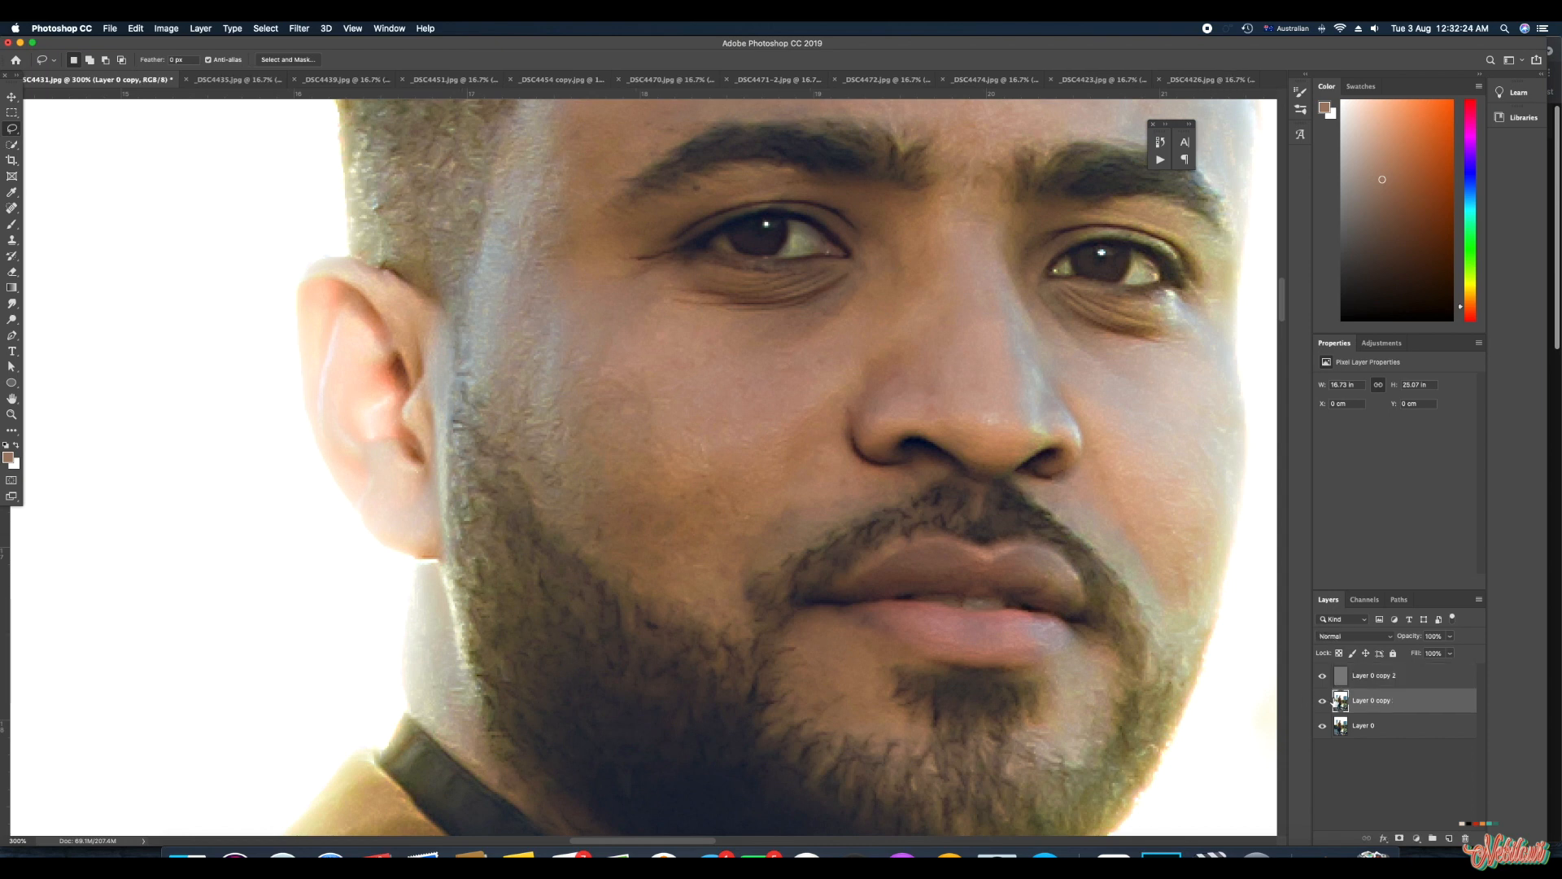
click(297, 29)
mouse_move(350, 173)
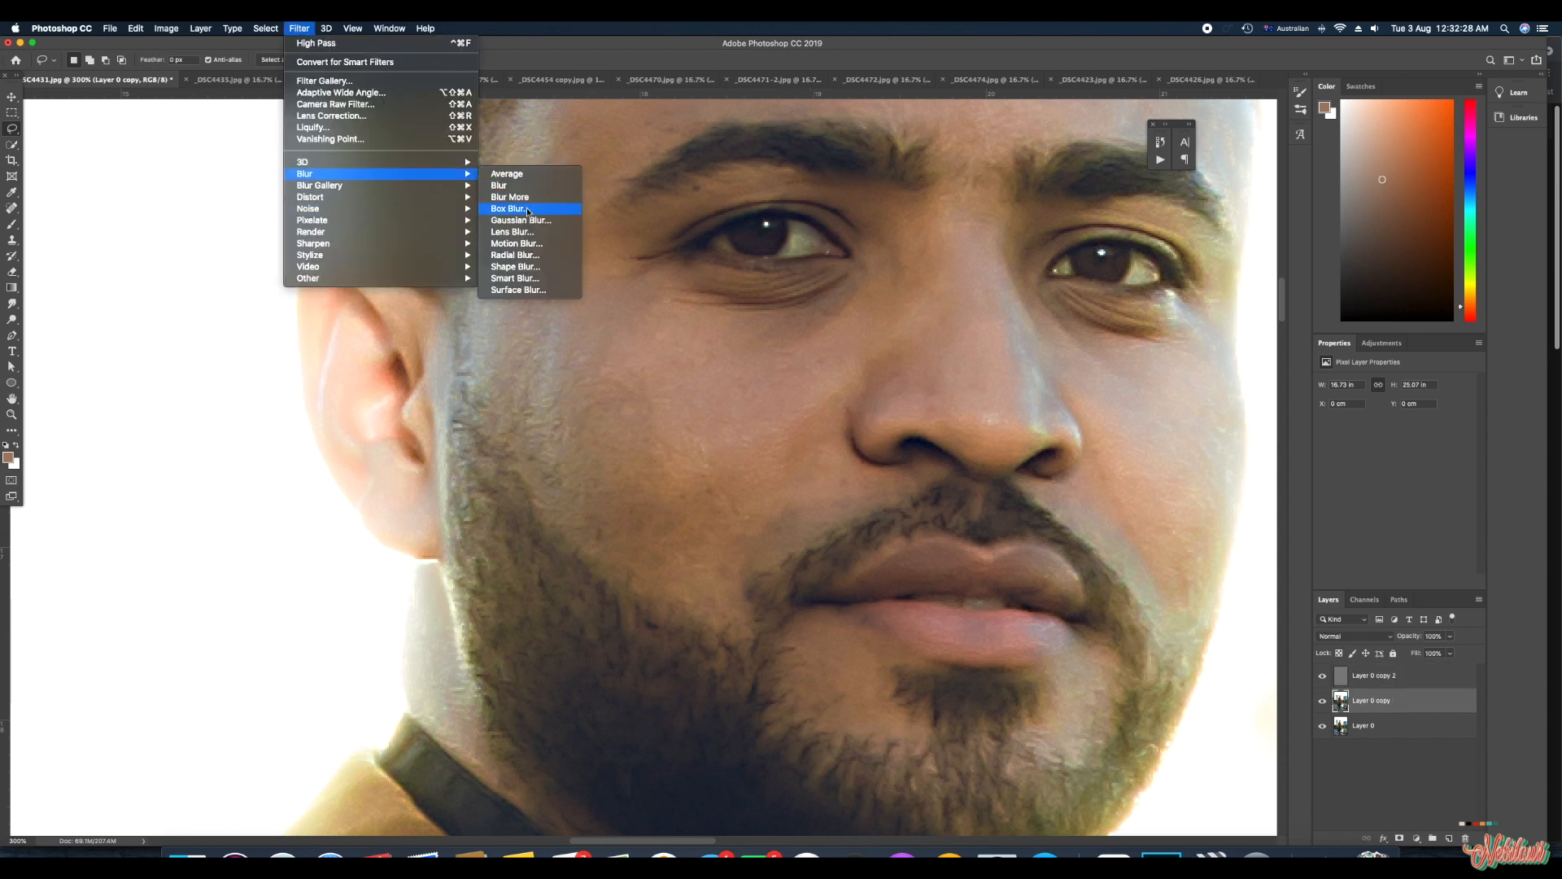
key(Return)
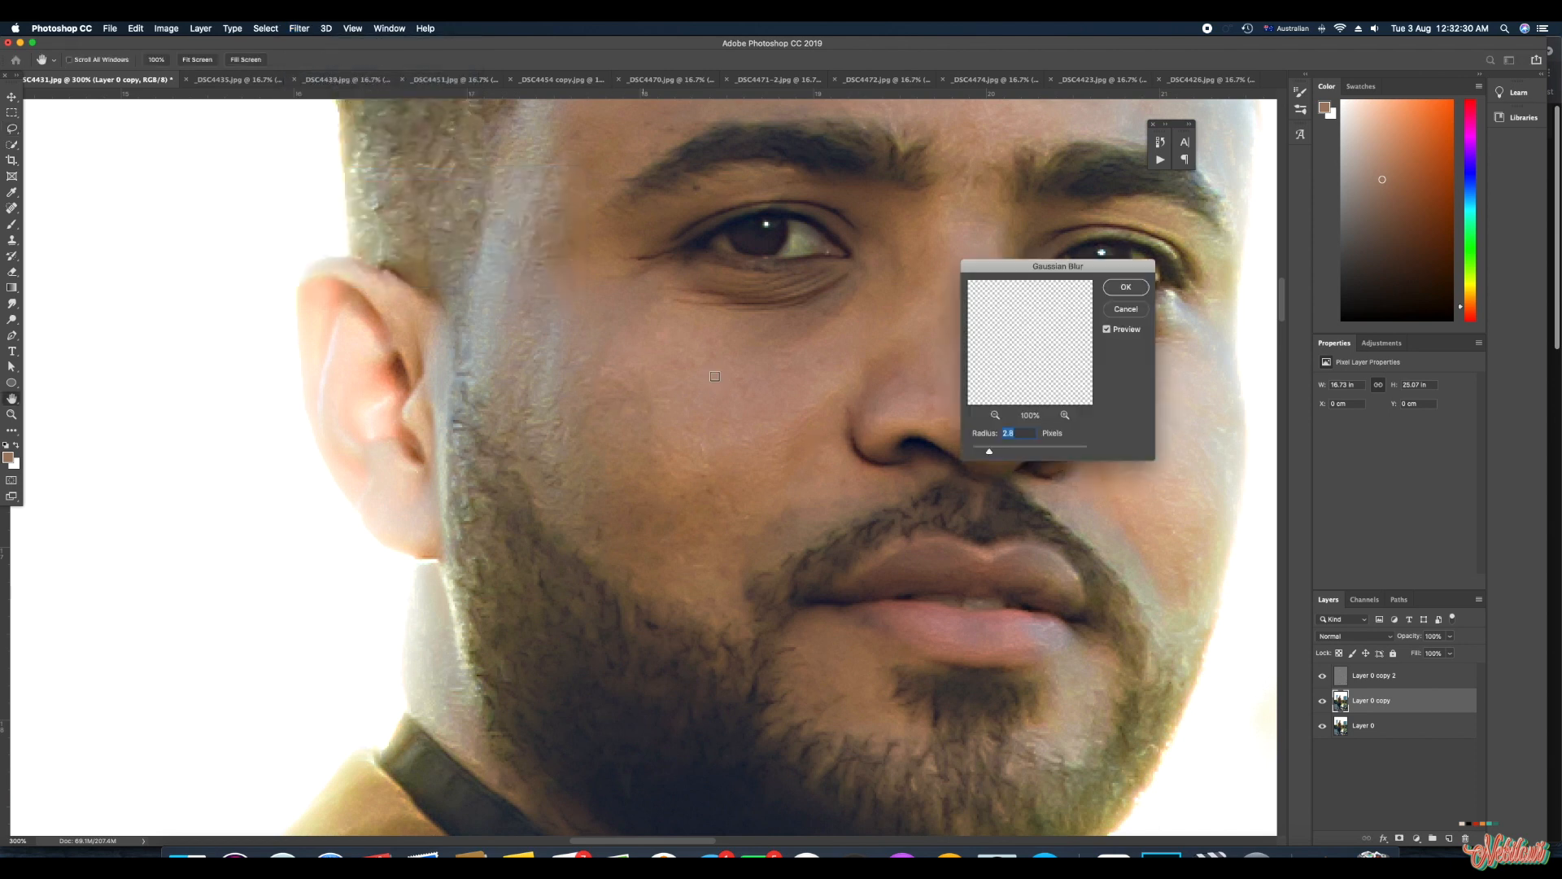
click(1126, 286)
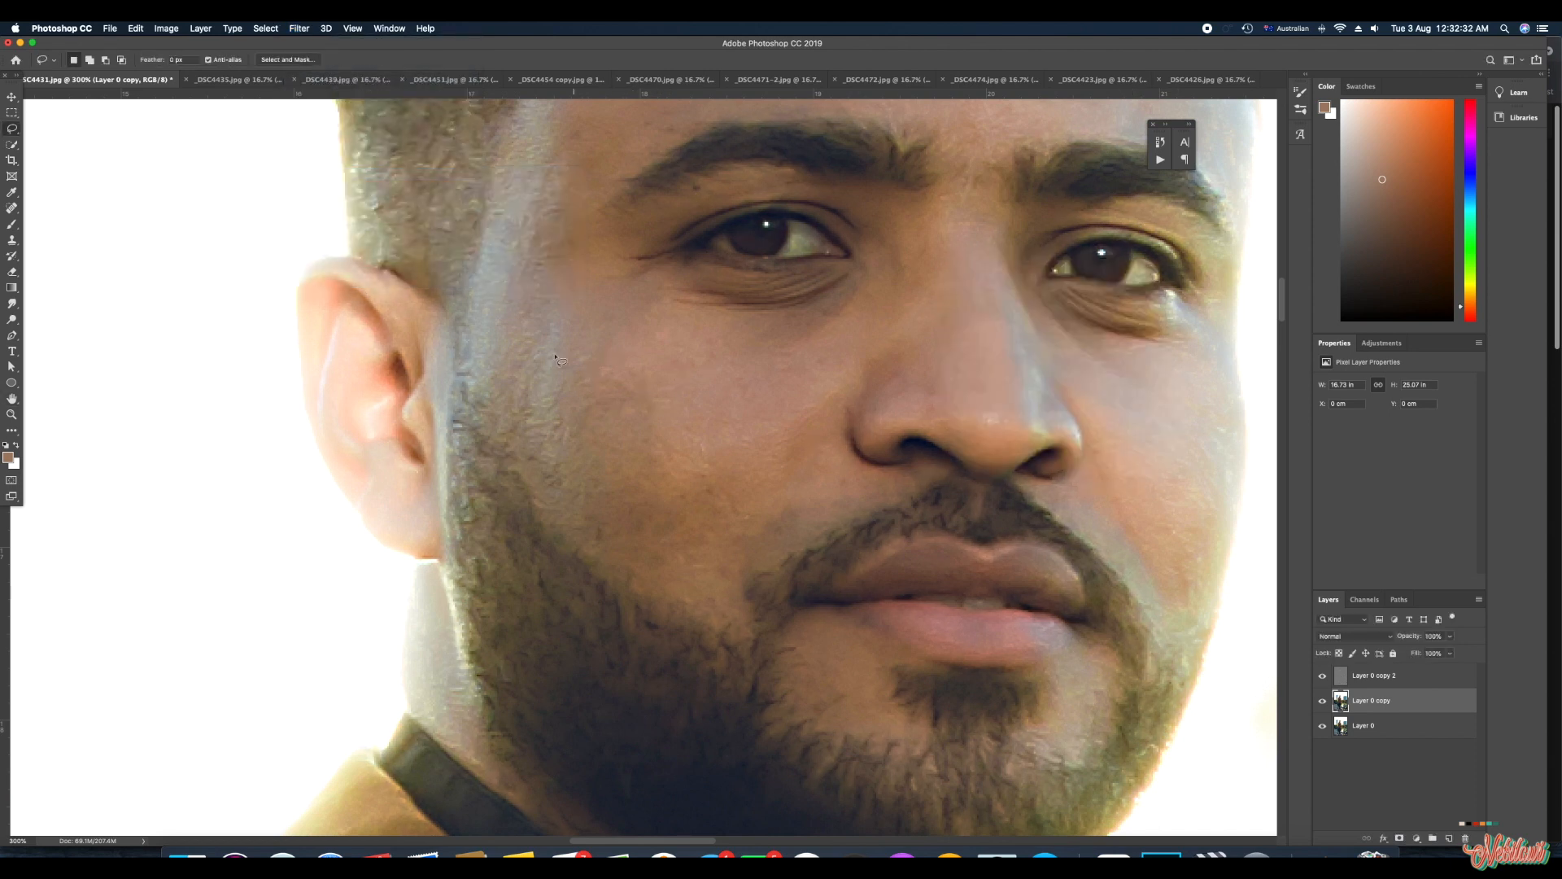
- Lasso the cheek between the ear and nose on Layer 0 copy, blur it with a 2.8-pixel Gaussian Blur, and deselect
mouse_move(484, 346)
mouse_down()
mouse_move(537, 463)
mouse_move(667, 572)
mouse_move(734, 573)
mouse_move(801, 481)
mouse_move(790, 430)
mouse_move(823, 400)
mouse_move(826, 340)
mouse_move(772, 315)
mouse_move(643, 287)
mouse_move(539, 229)
mouse_move(478, 304)
mouse_move(478, 333)
mouse_up()
click(300, 27)
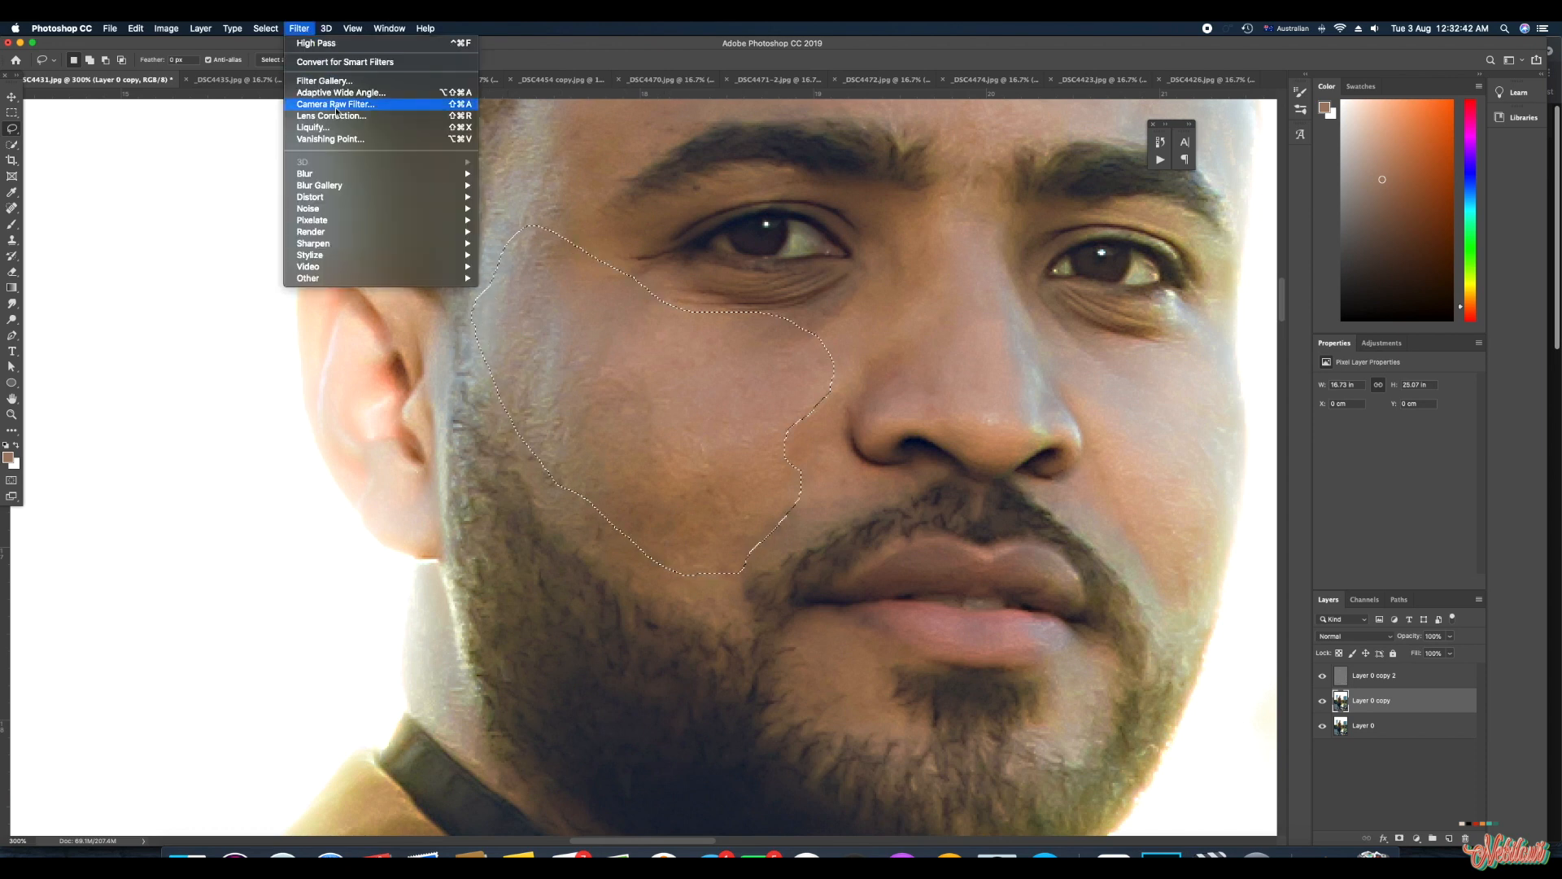
mouse_move(455, 173)
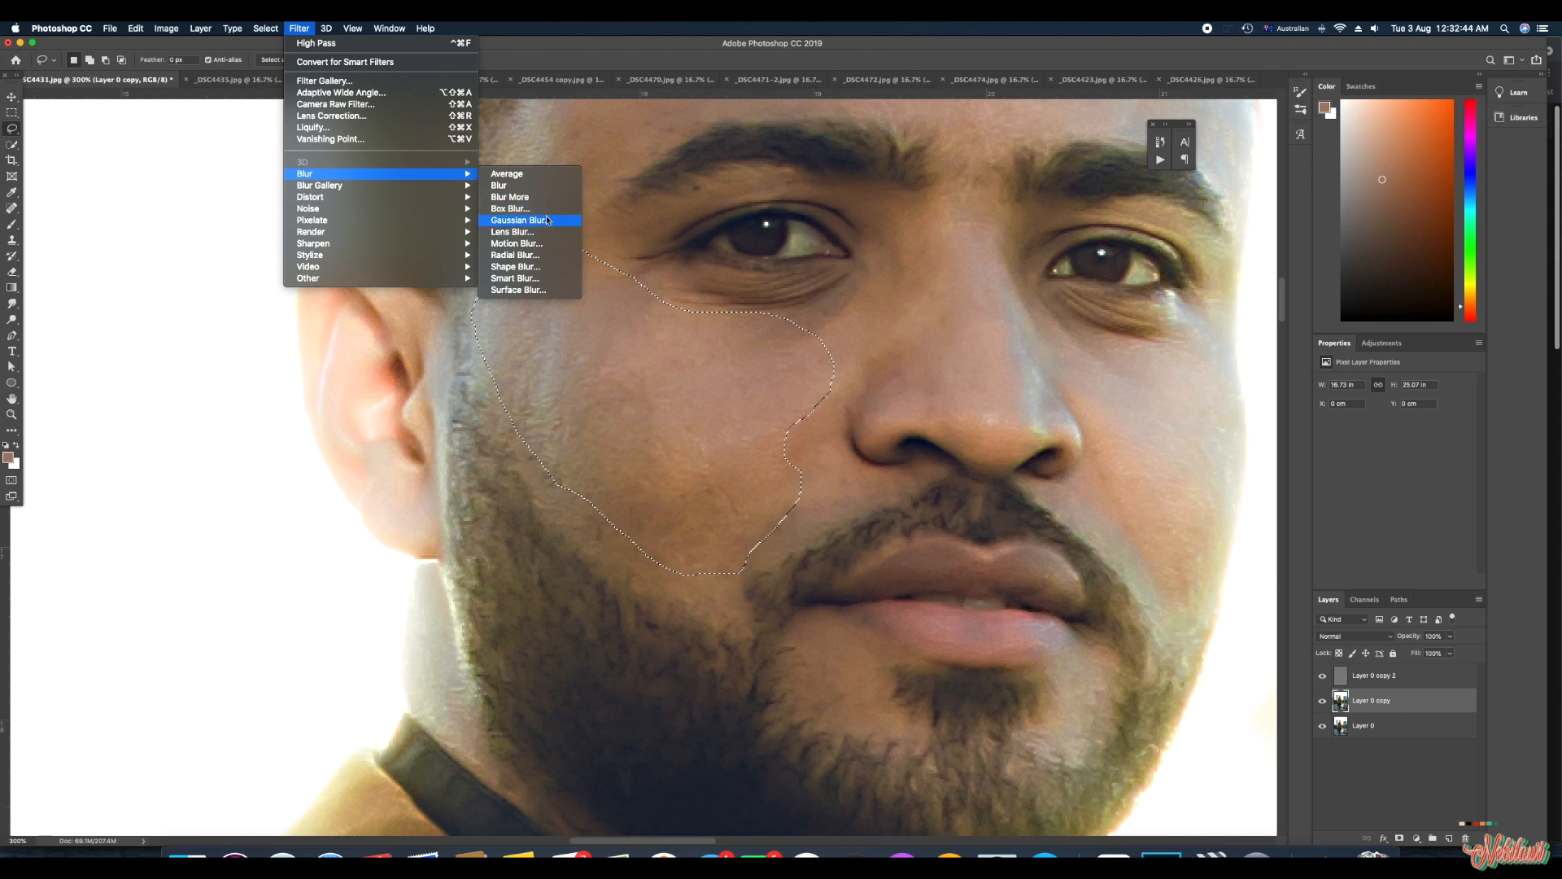
click(548, 220)
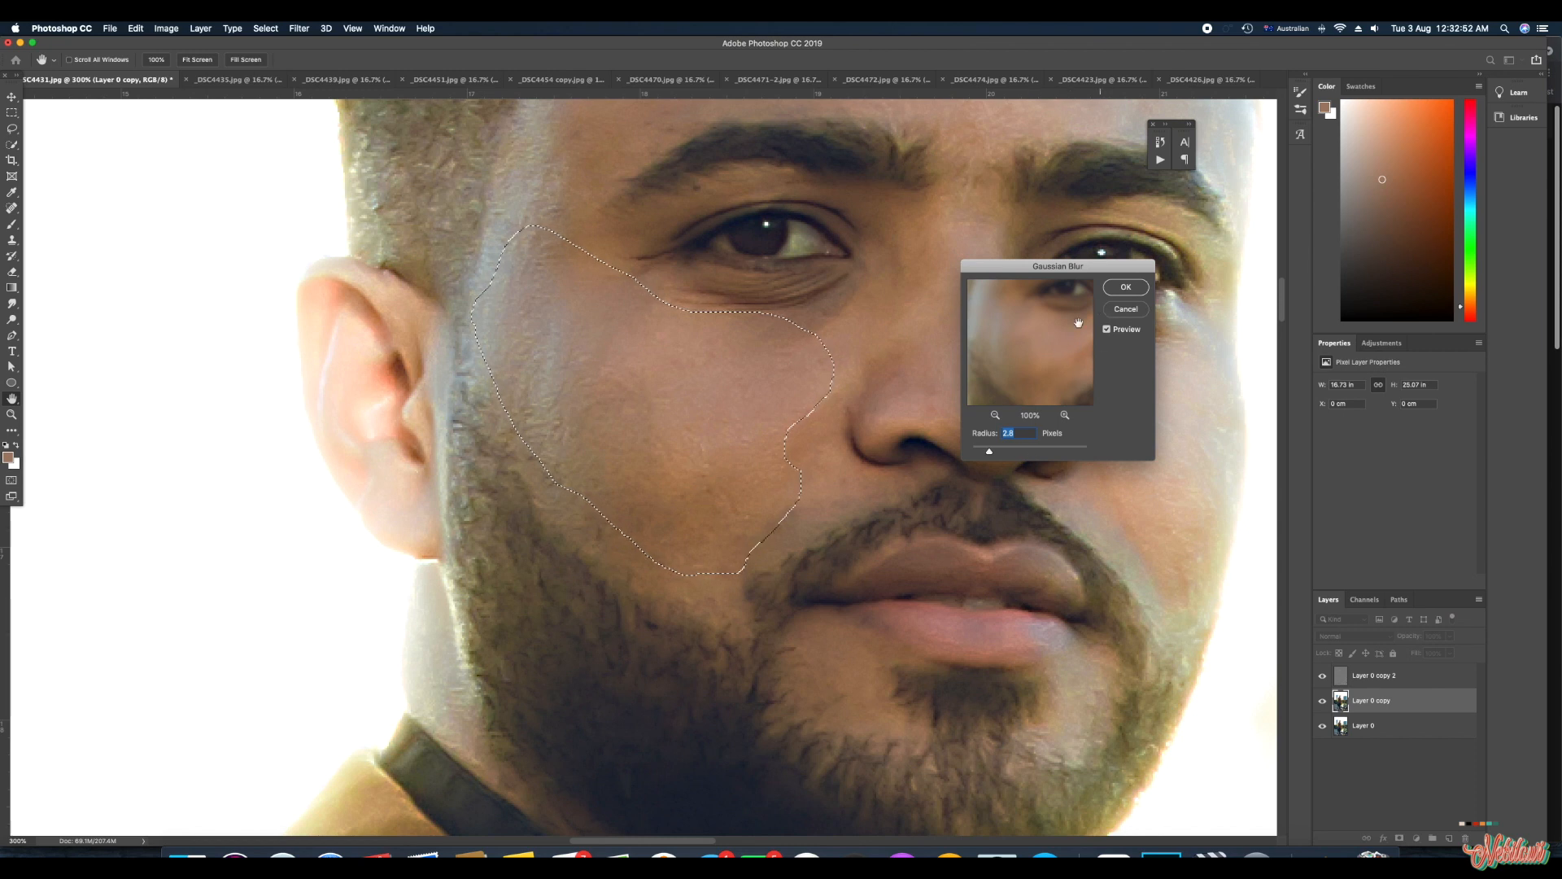
click(1123, 288)
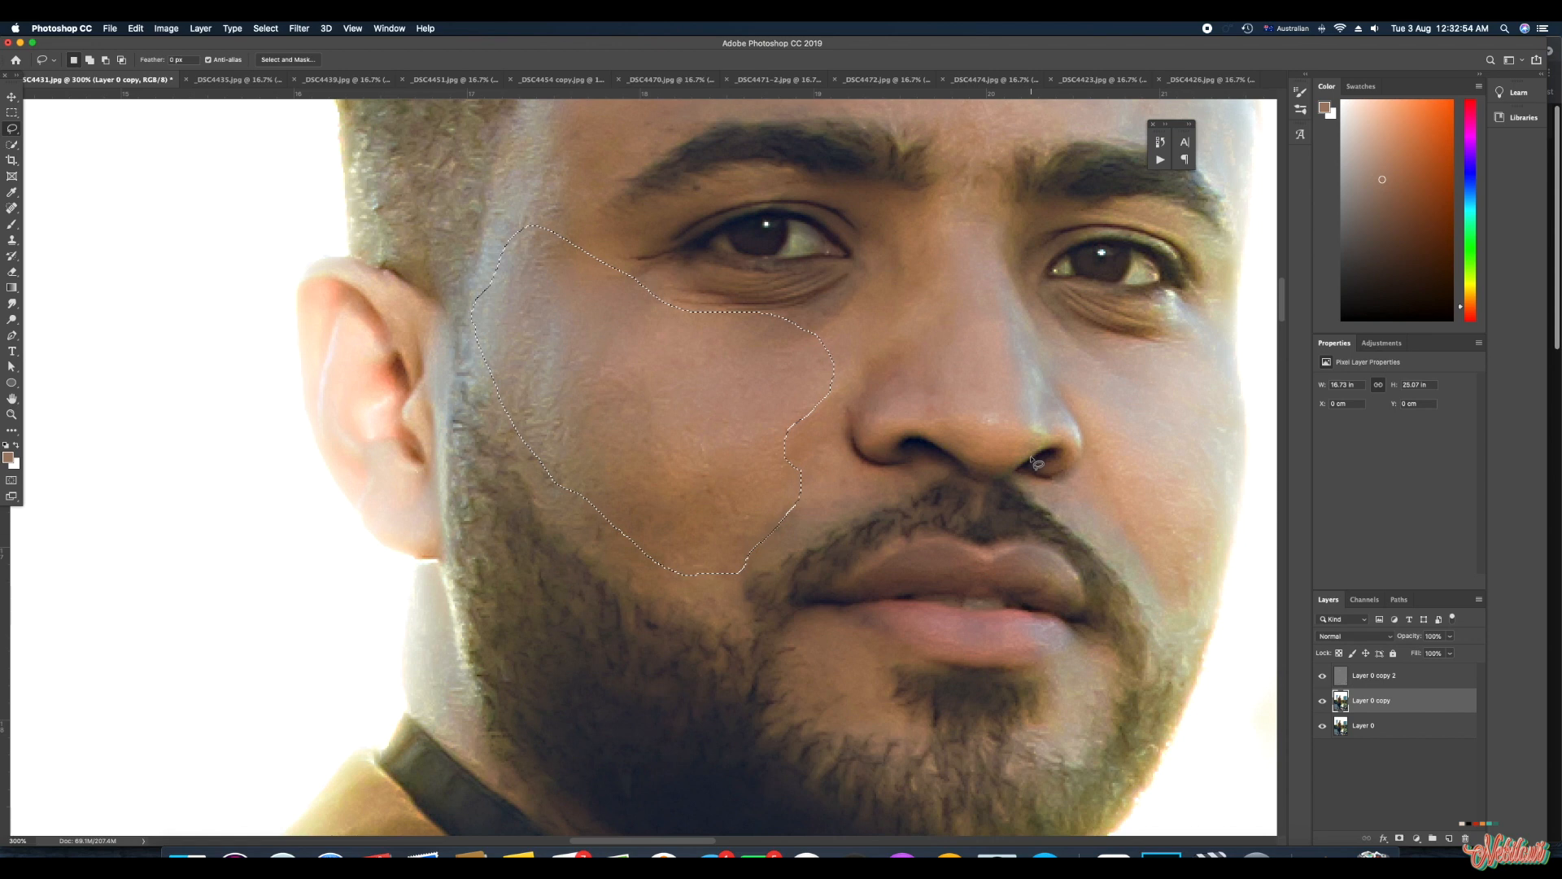
key(super+d)
- Lasso the side of the nose below the inner eye corner, apply a 2.8-pixel Gaussian Blur, and deselect
mouse_move(871, 253)
mouse_down()
mouse_move(871, 238)
mouse_move(849, 311)
mouse_move(806, 373)
mouse_move(855, 388)
mouse_move(866, 411)
mouse_move(940, 412)
mouse_up()
click(298, 29)
mouse_move(326, 174)
click(512, 220)
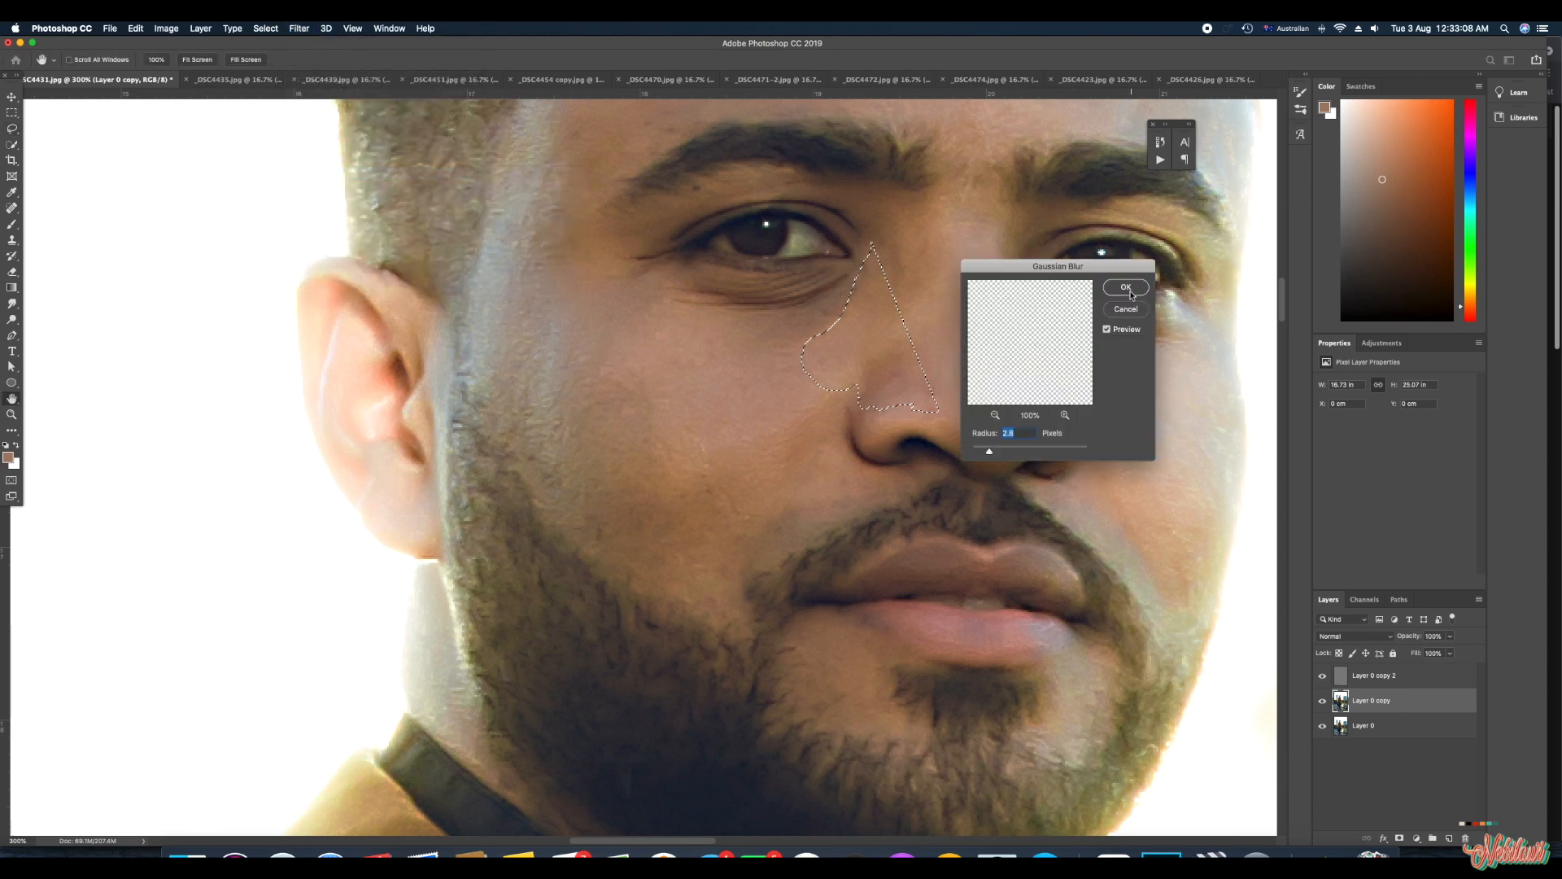
click(1130, 293)
key(super+d)
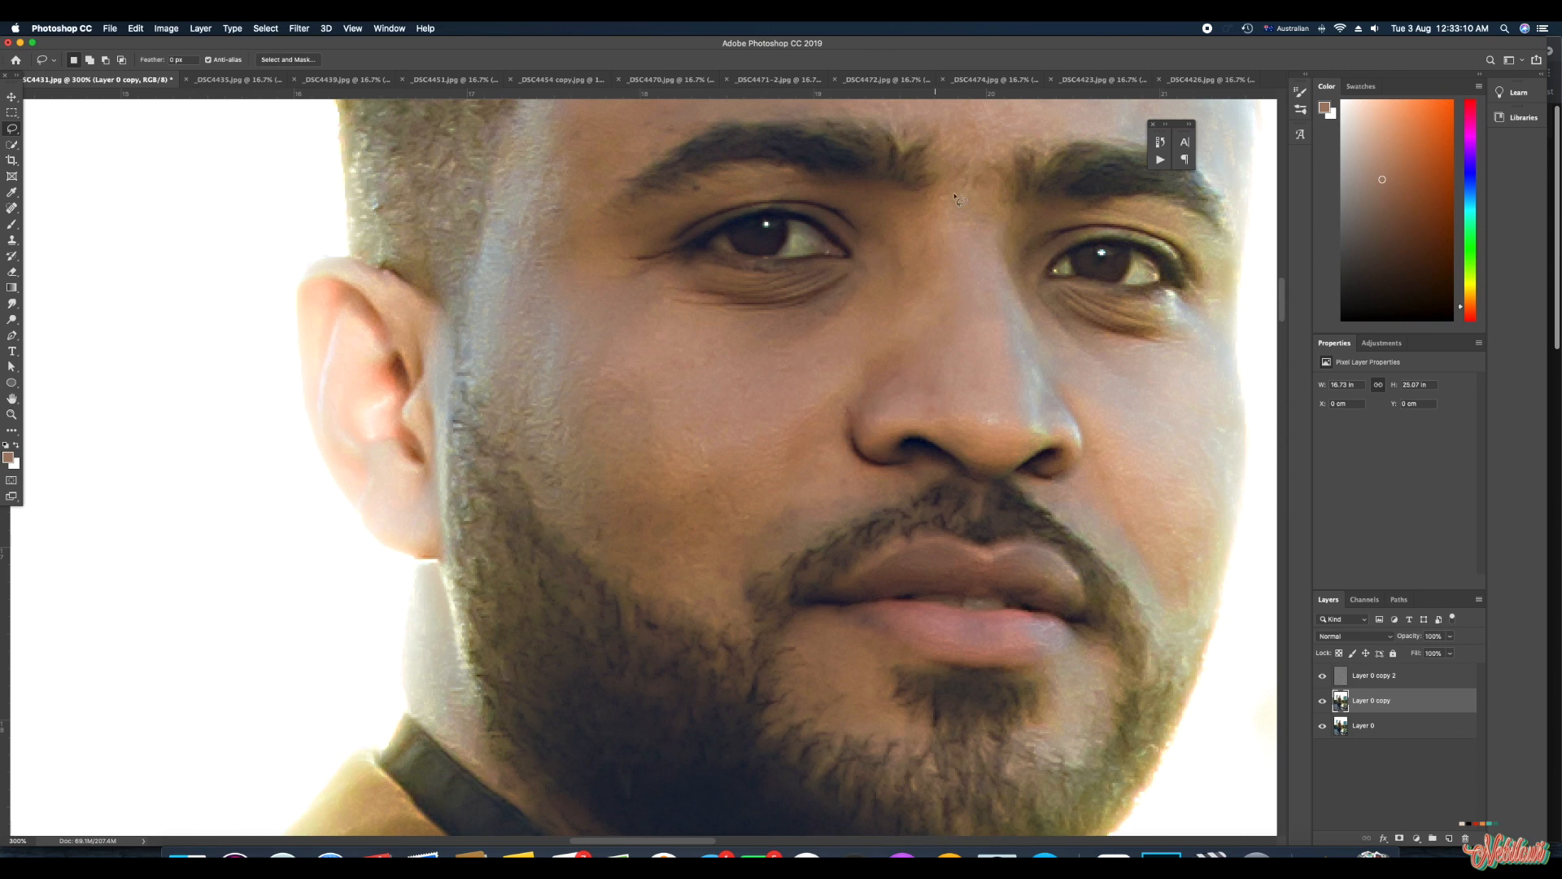
- Lasso the bridge of the nose from between the eyebrows to the tip, apply a 2.8-pixel Gaussian Blur, and deselect
drag(935, 182, 935, 234)
mouse_move(981, 416)
mouse_down()
mouse_move(1035, 423)
mouse_move(1032, 365)
mouse_up()
mouse_move(1023, 307)
mouse_down()
mouse_move(998, 200)
mouse_move(935, 182)
mouse_up()
click(299, 28)
mouse_move(334, 175)
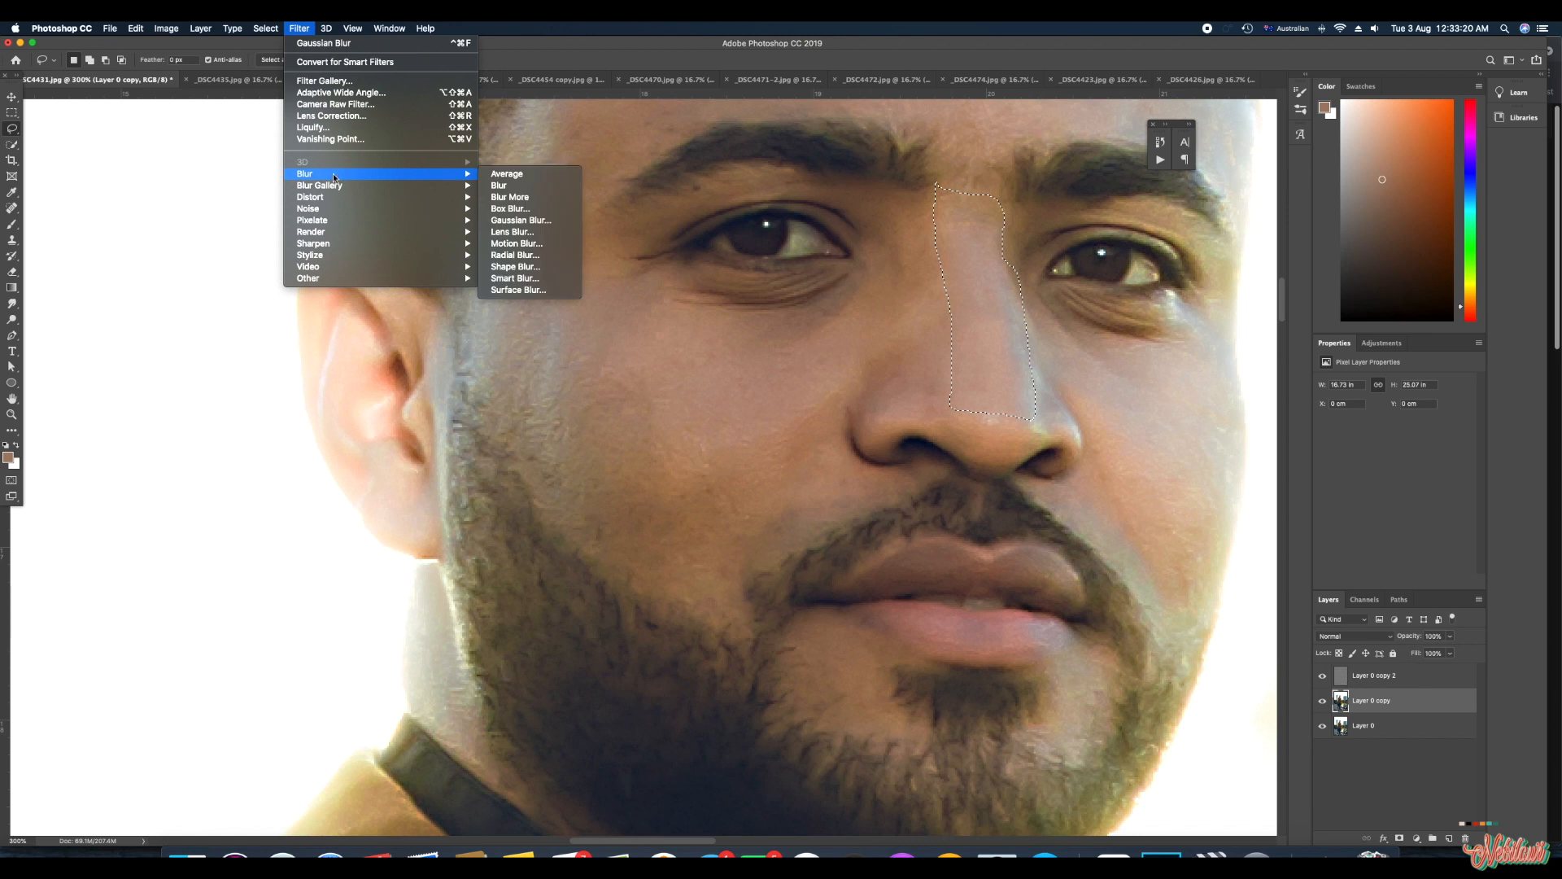
click(521, 220)
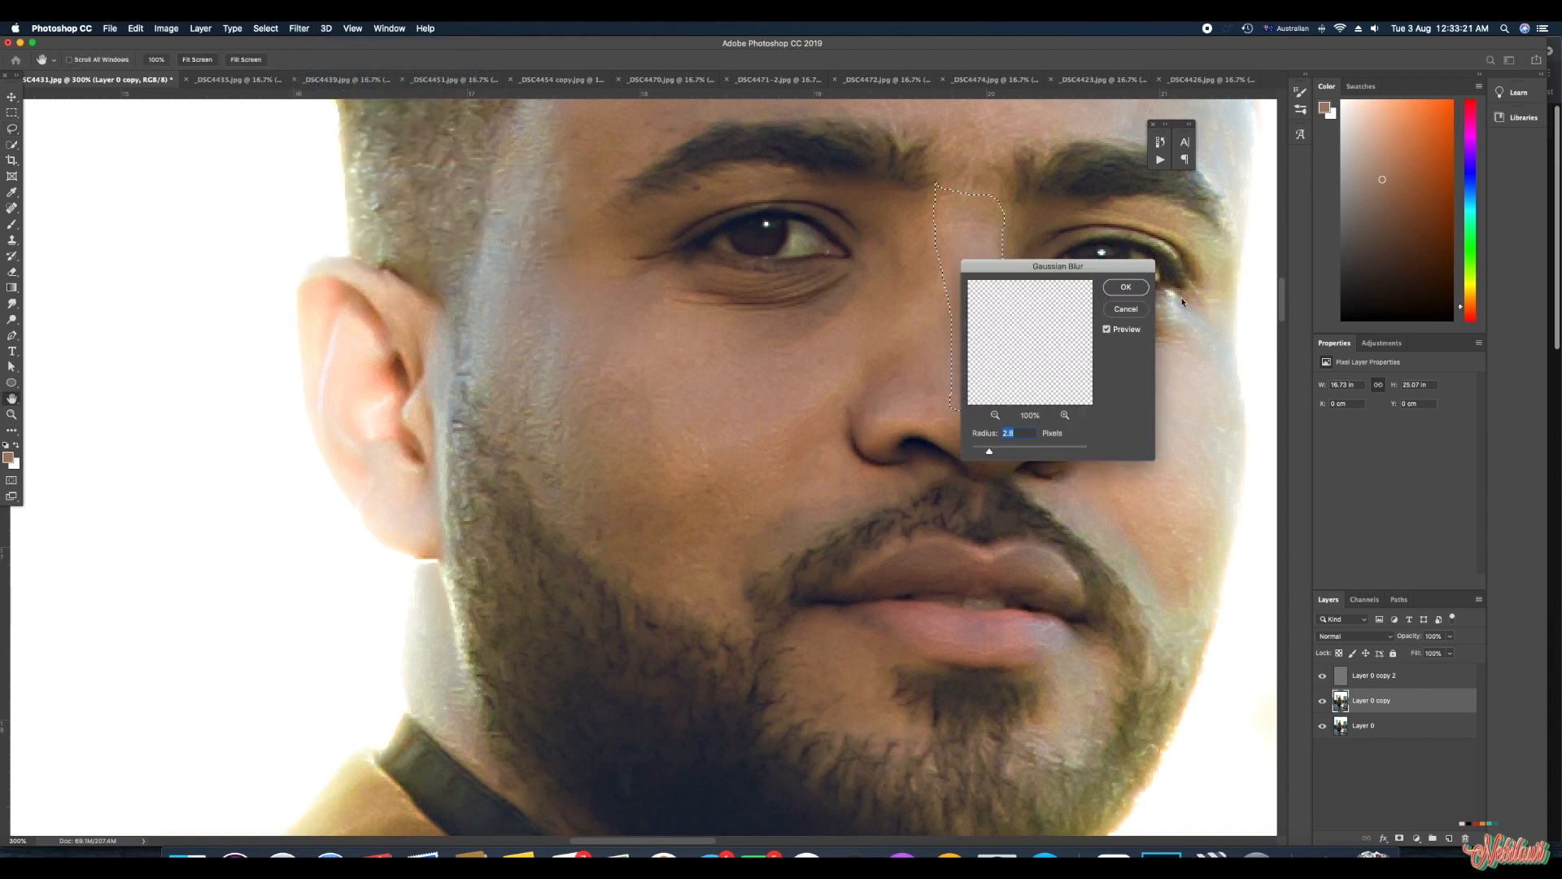
click(1126, 288)
click(1049, 442)
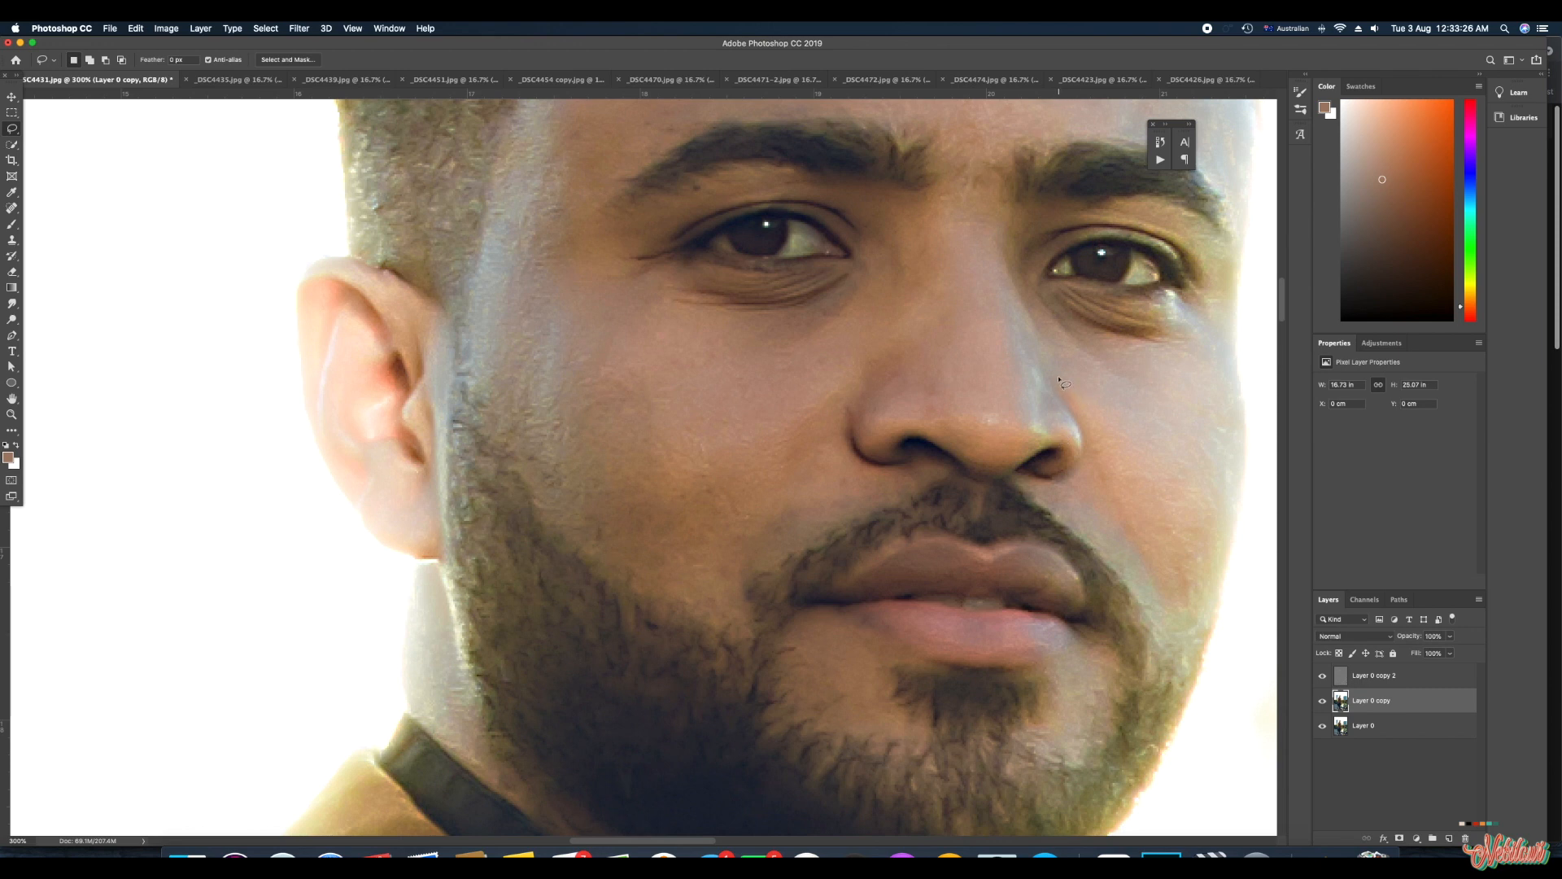
- Lasso the cheek on the side away from the visible ear, below the eye, blur it with a 2.8-pixel Gaussian Blur, and deselect
drag(1066, 386, 1131, 517)
mouse_move(1181, 611)
mouse_down()
mouse_move(1224, 456)
mouse_move(1227, 327)
mouse_move(1132, 344)
mouse_move(1040, 300)
mouse_move(1088, 360)
mouse_move(1050, 358)
mouse_move(1071, 394)
mouse_up()
click(300, 28)
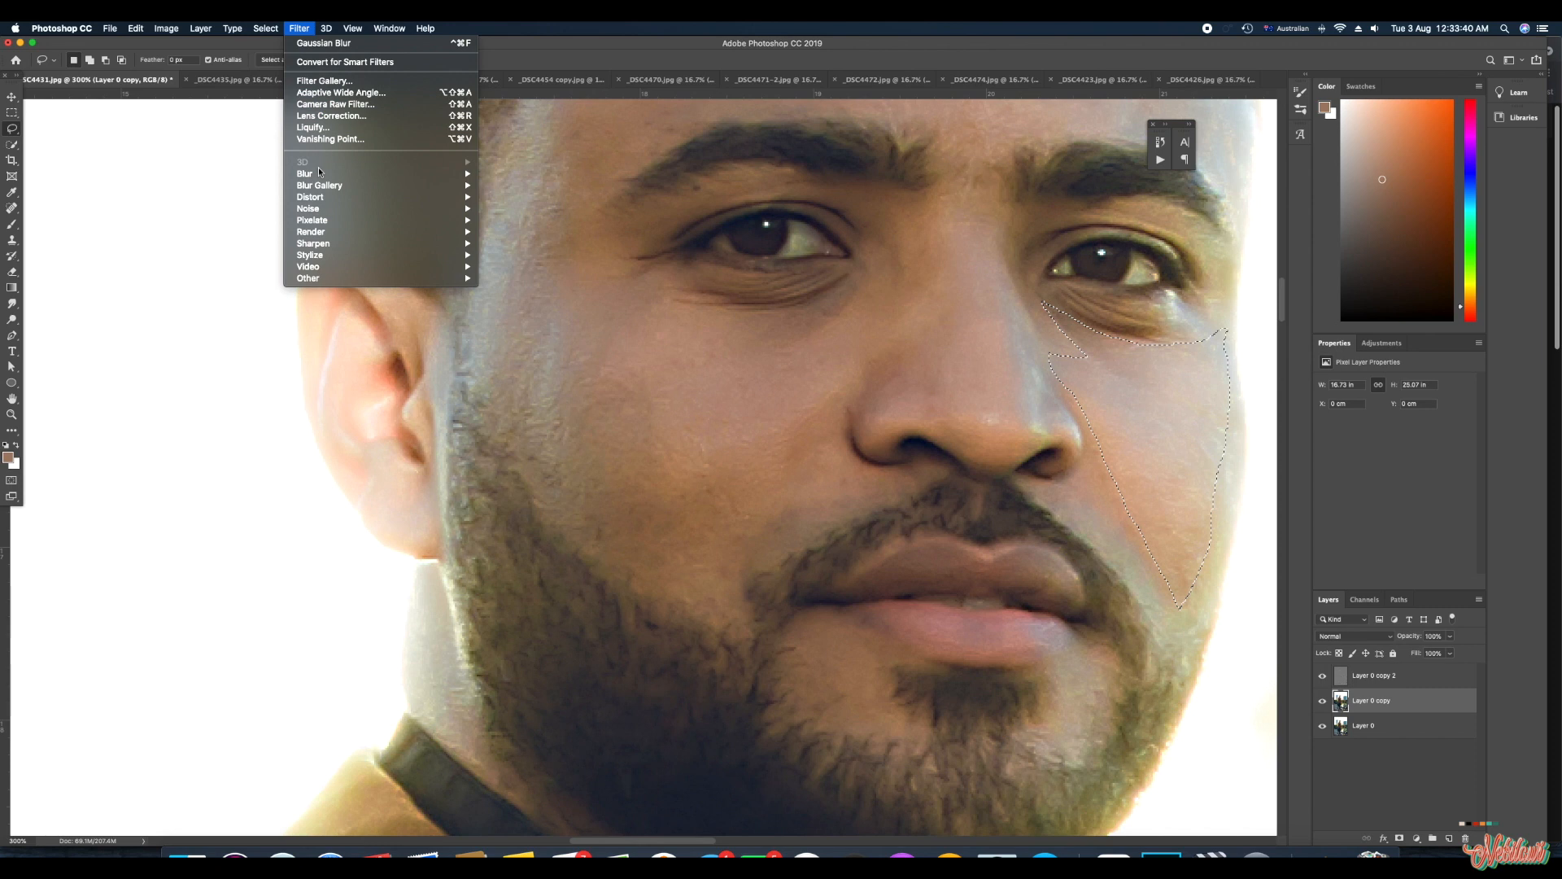
mouse_move(322, 173)
click(495, 227)
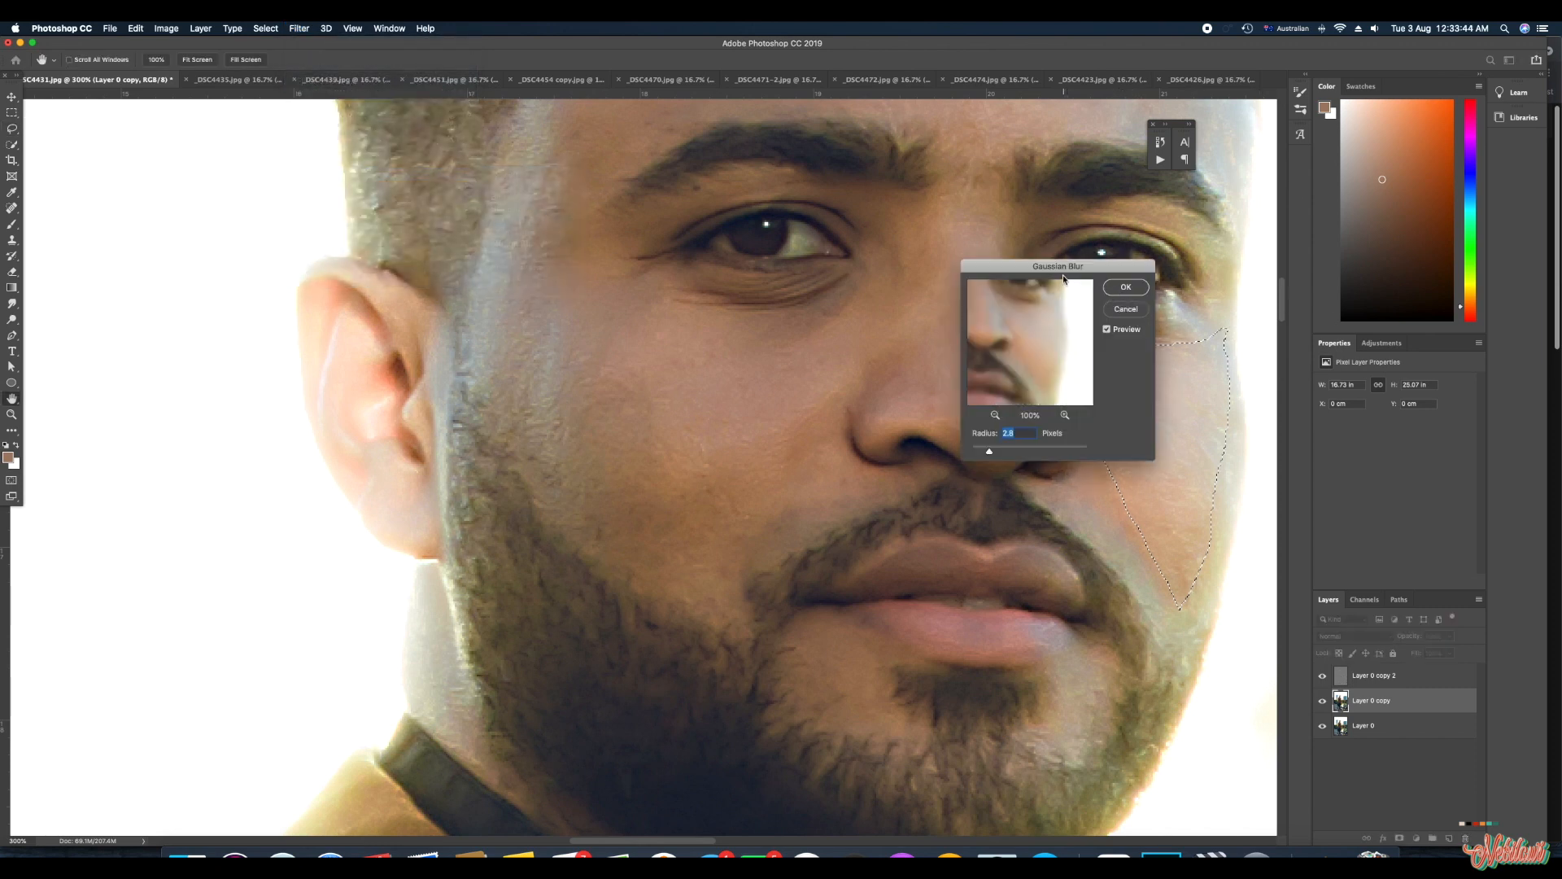
drag(1126, 266, 882, 308)
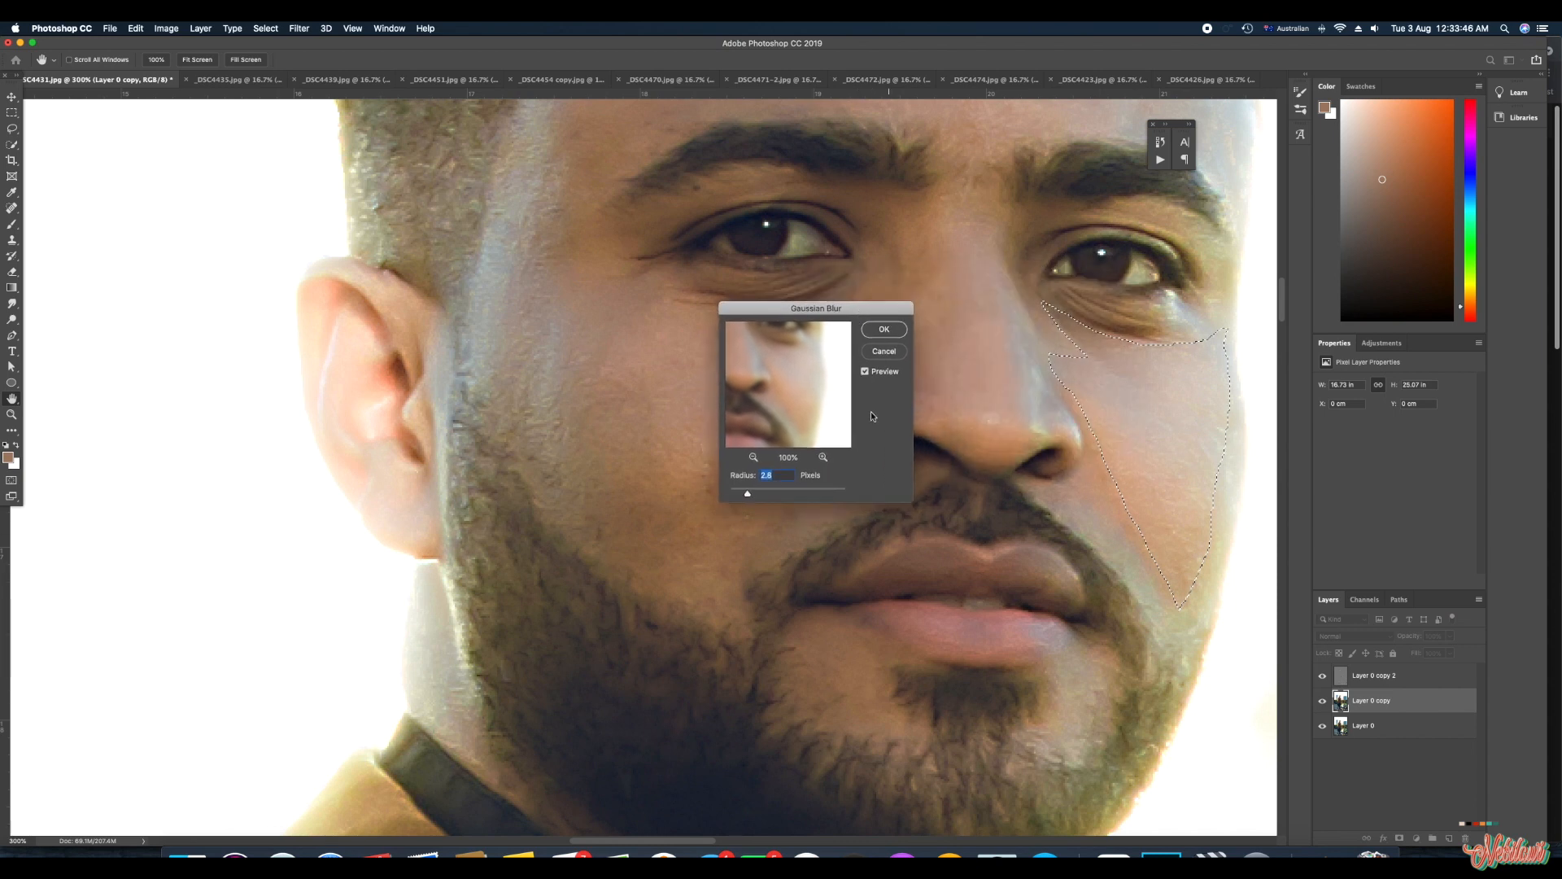
click(884, 329)
key(ctrl+d)
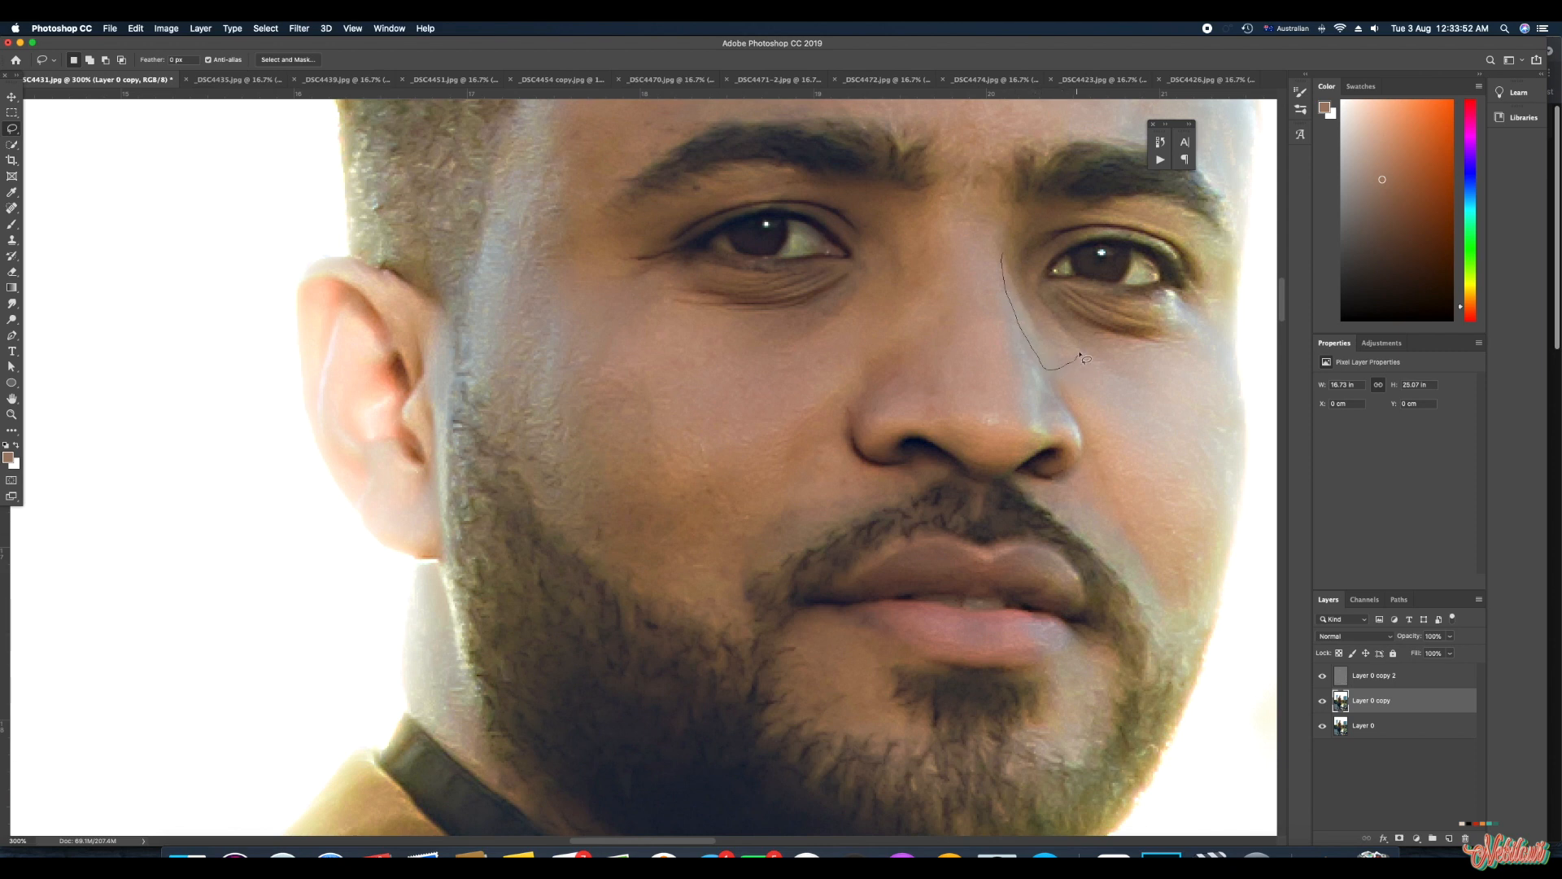
- Lasso the strip between the nose and the inner corner of the far eye, and apply a 2.8-pixel Gaussian Blur
drag(1068, 334, 1000, 252)
scroll(999, 240, left, 2)
click(300, 28)
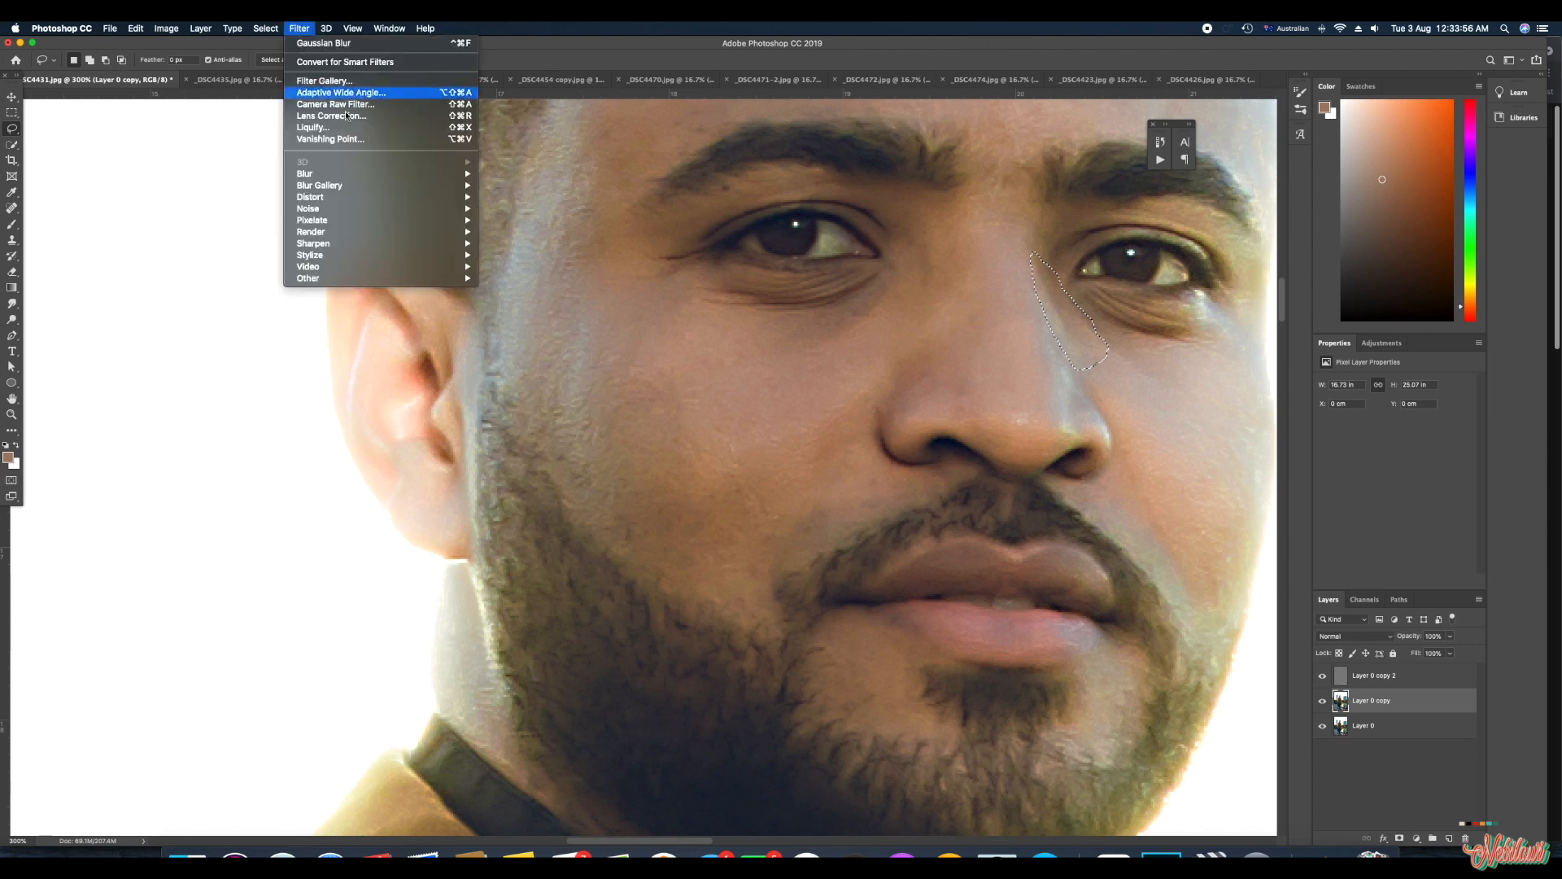
mouse_move(356, 178)
click(521, 219)
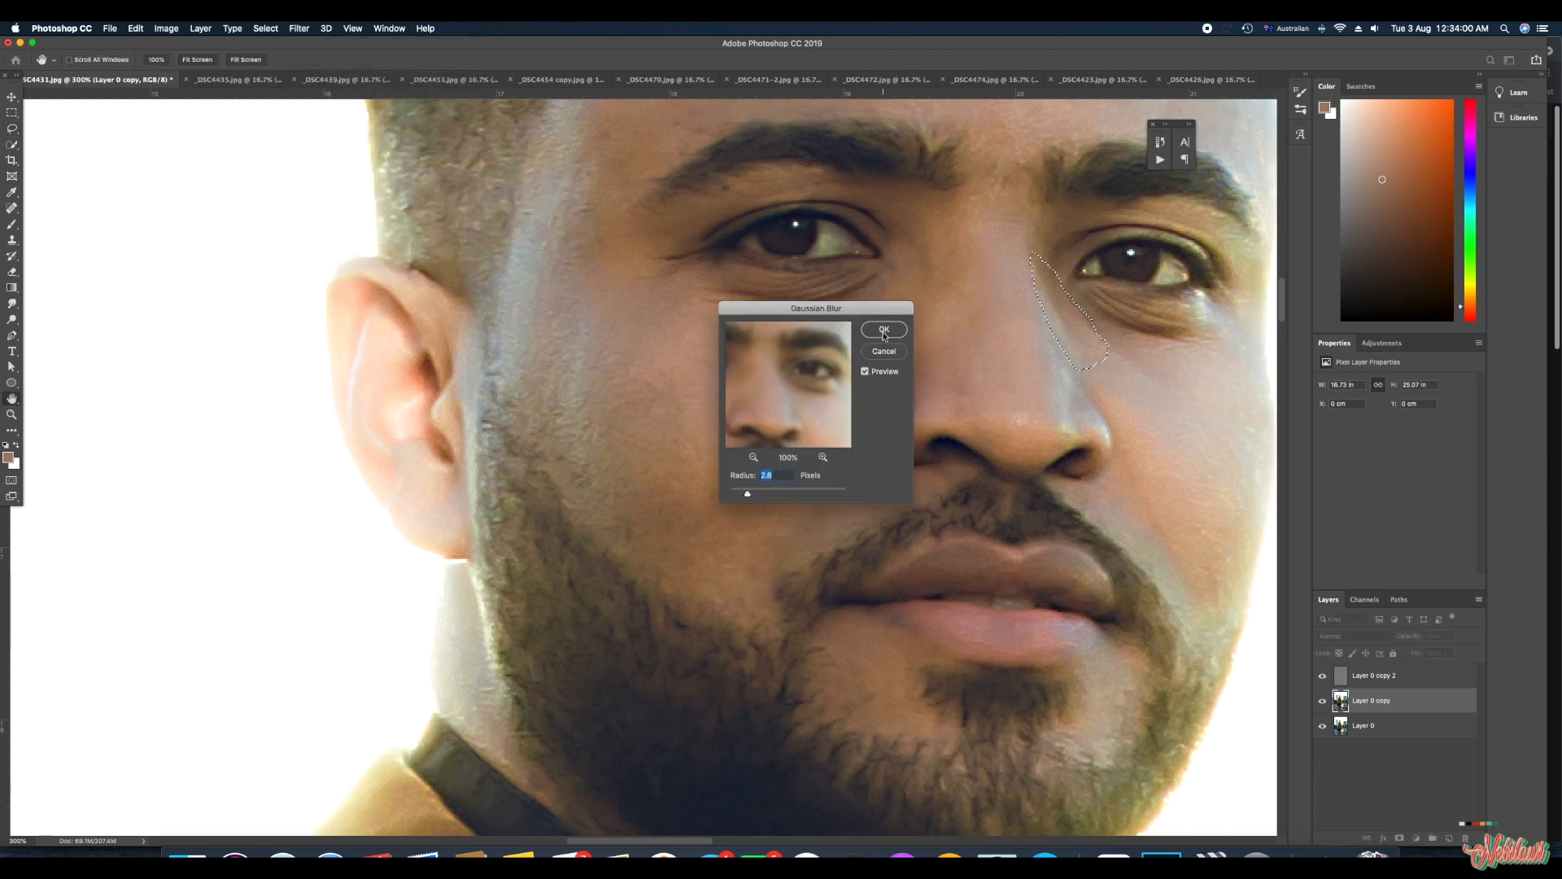
click(883, 330)
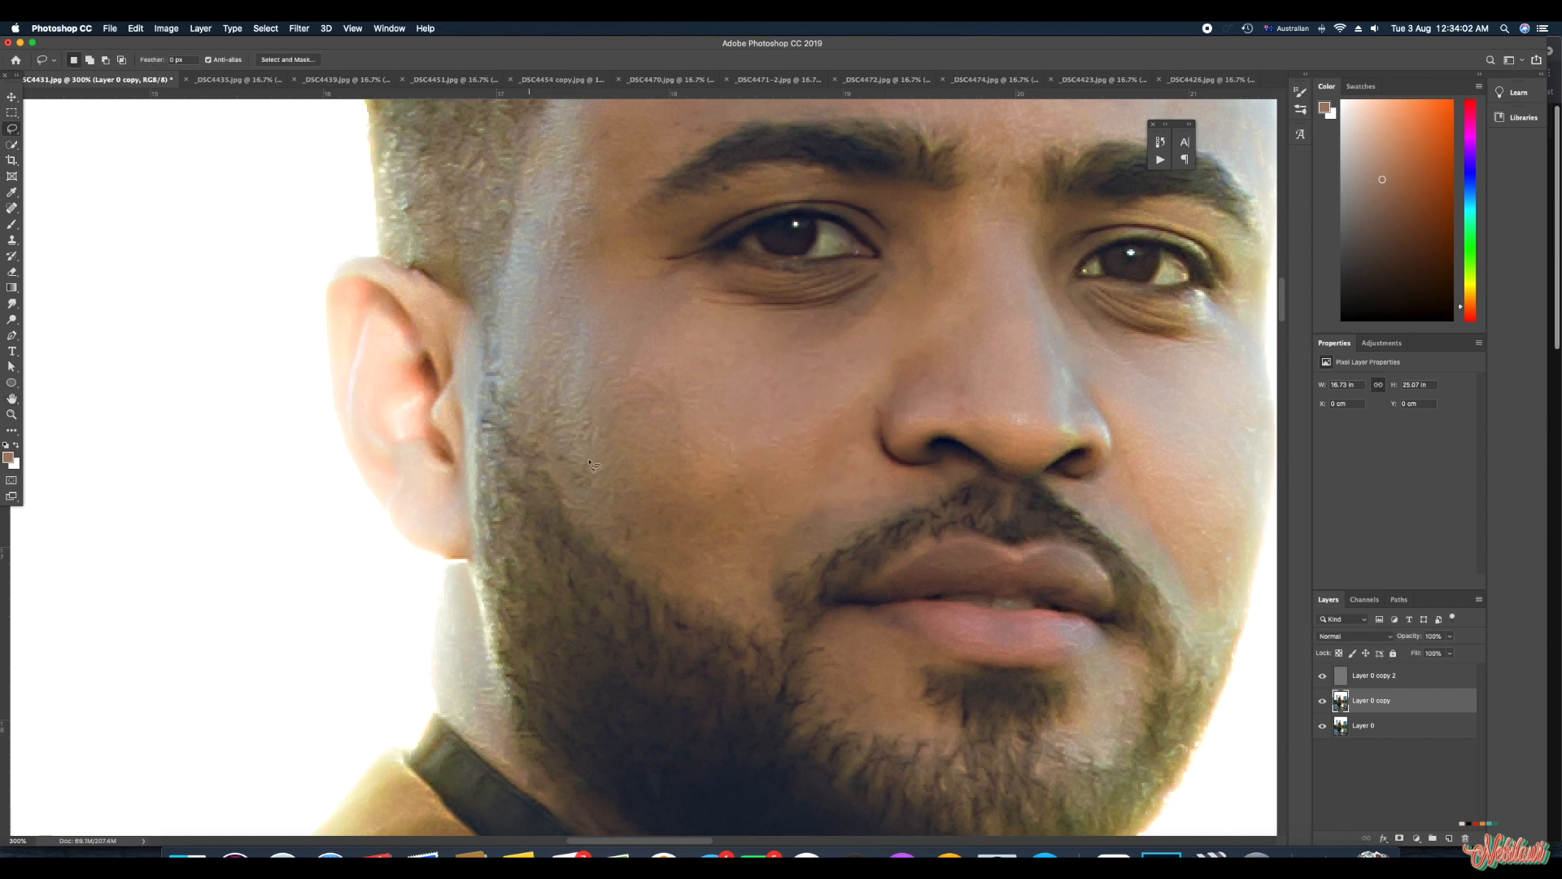
- Lasso the larger part of the forehead on the ear side, between hairline and eyebrow, apply a 2.8-pixel Gaussian Blur, and deselect
scroll(642, 462, up, 10)
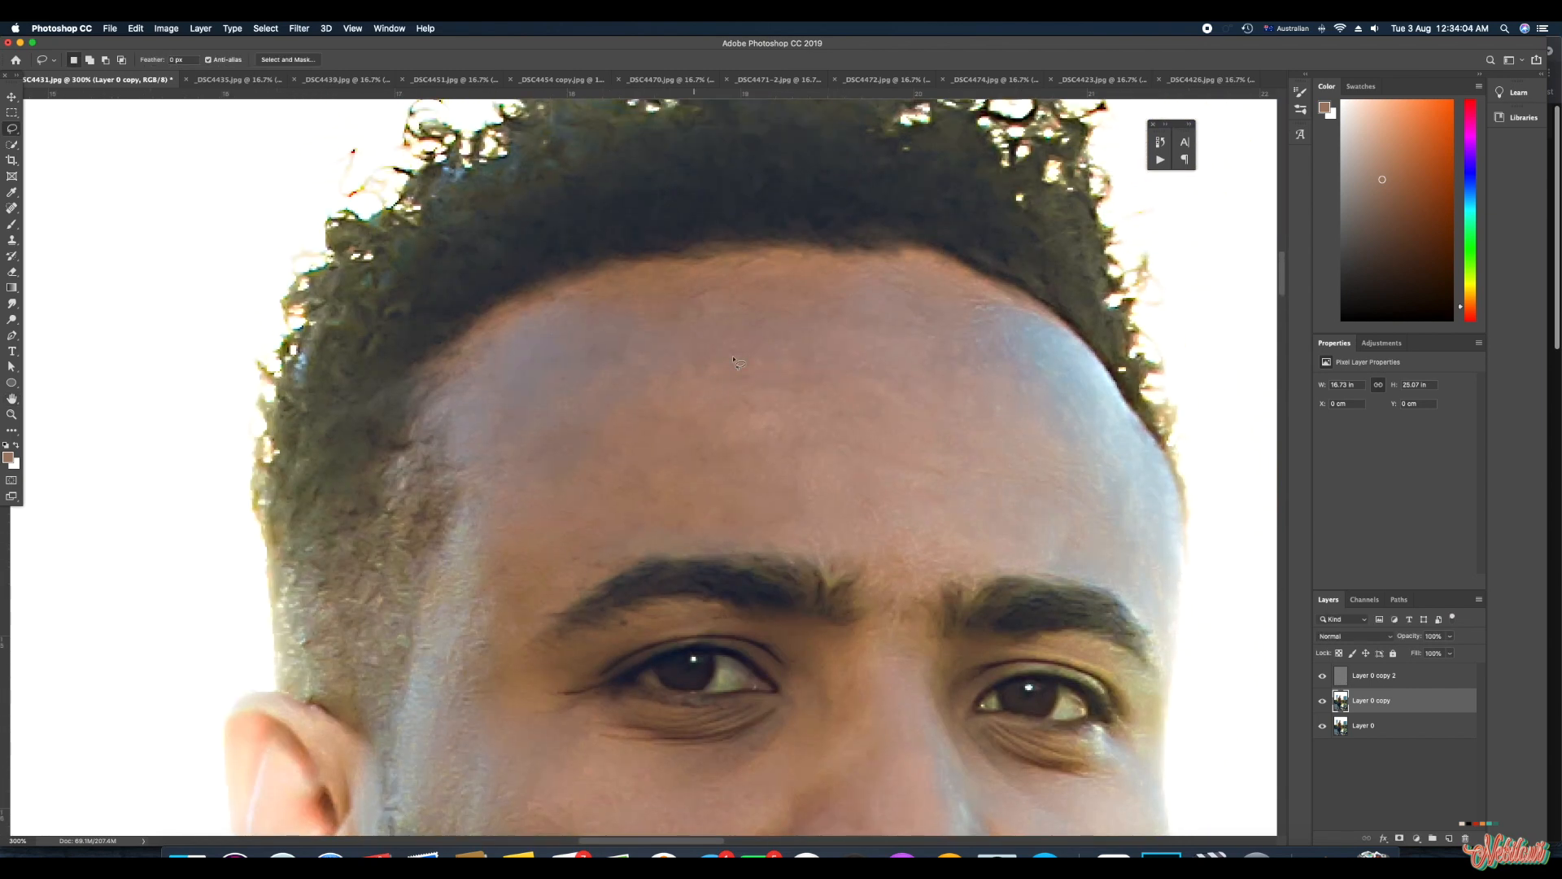
mouse_move(483, 672)
mouse_down()
mouse_move(667, 531)
mouse_move(607, 558)
mouse_move(757, 543)
mouse_move(935, 555)
mouse_move(948, 416)
mouse_move(846, 288)
mouse_move(669, 267)
mouse_move(525, 287)
mouse_move(561, 309)
mouse_up()
key(Escape)
mouse_move(484, 346)
mouse_down()
mouse_move(563, 296)
mouse_move(681, 270)
mouse_move(952, 282)
mouse_up()
mouse_move(954, 360)
mouse_down()
mouse_move(960, 426)
mouse_move(938, 491)
mouse_up()
mouse_move(852, 530)
mouse_down()
mouse_move(674, 542)
mouse_move(507, 611)
mouse_move(475, 575)
mouse_up()
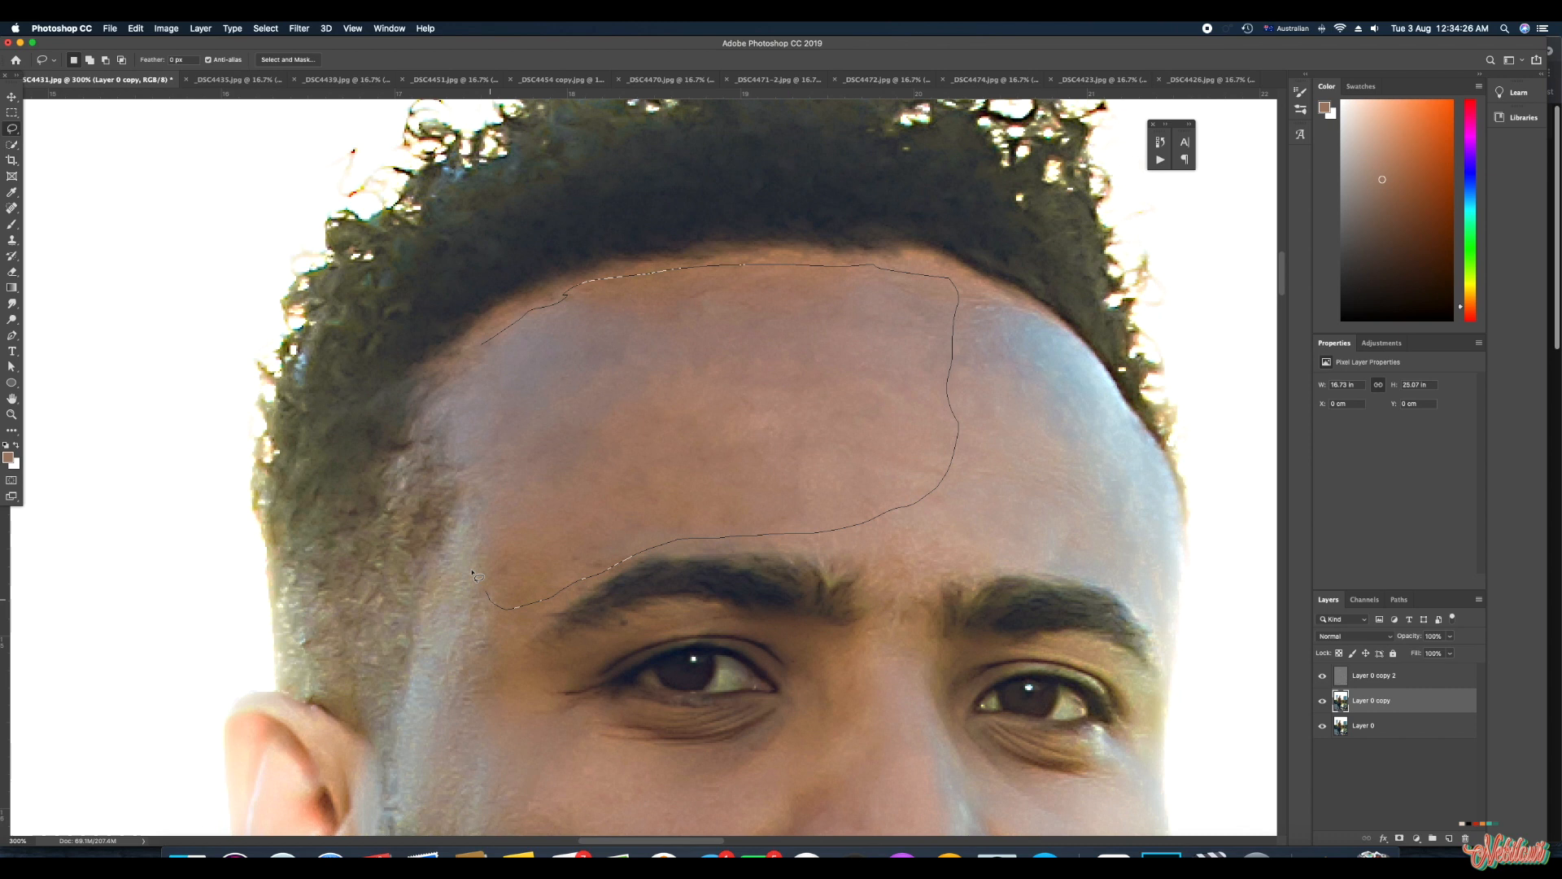
drag(483, 500, 479, 348)
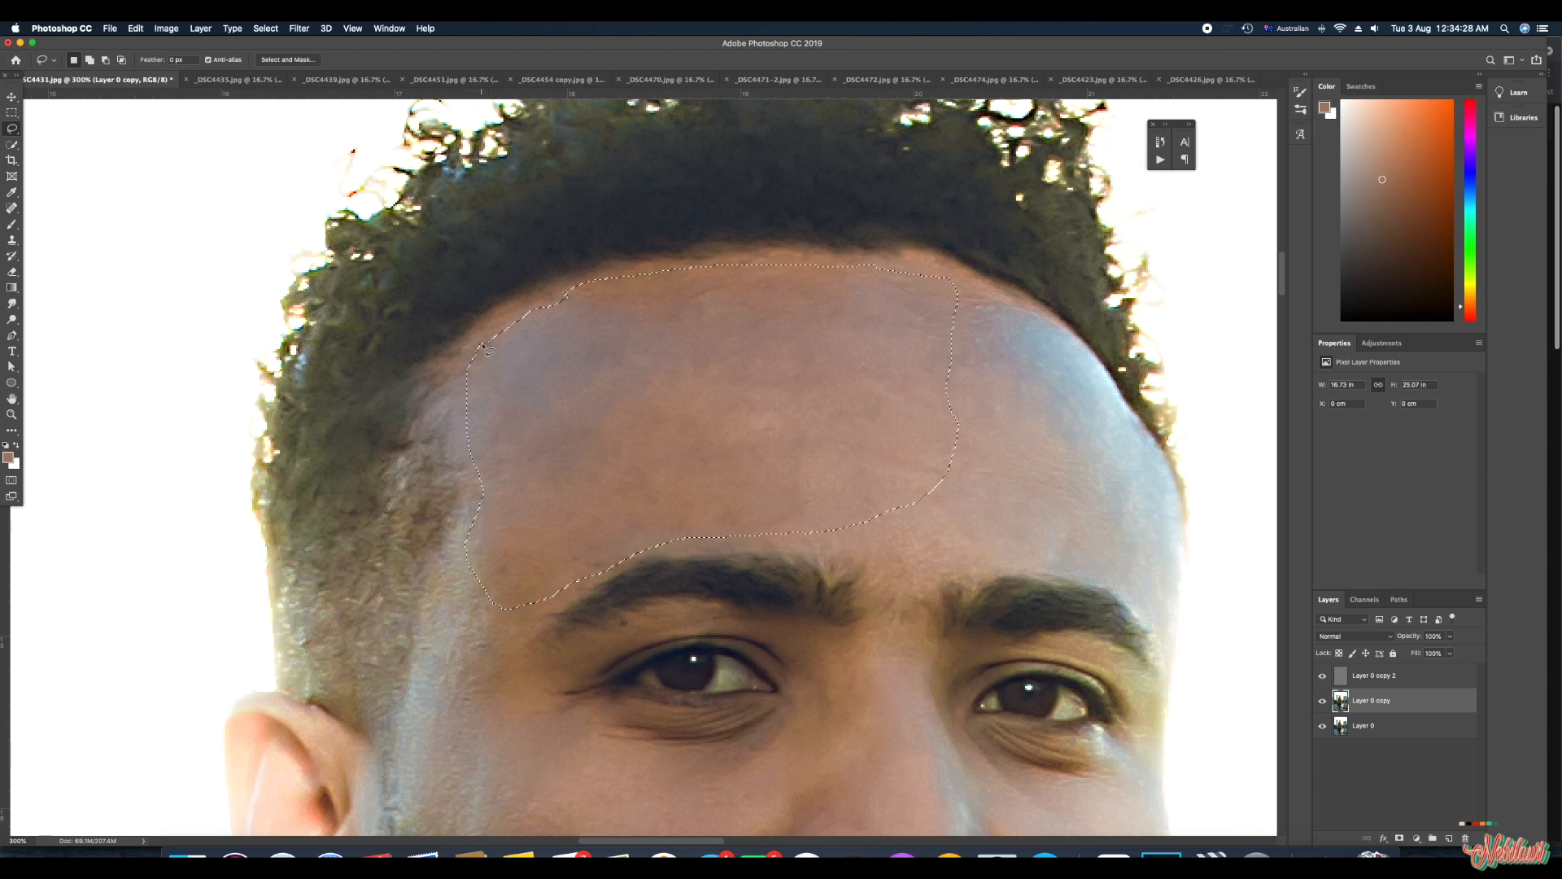
click(300, 29)
mouse_move(382, 174)
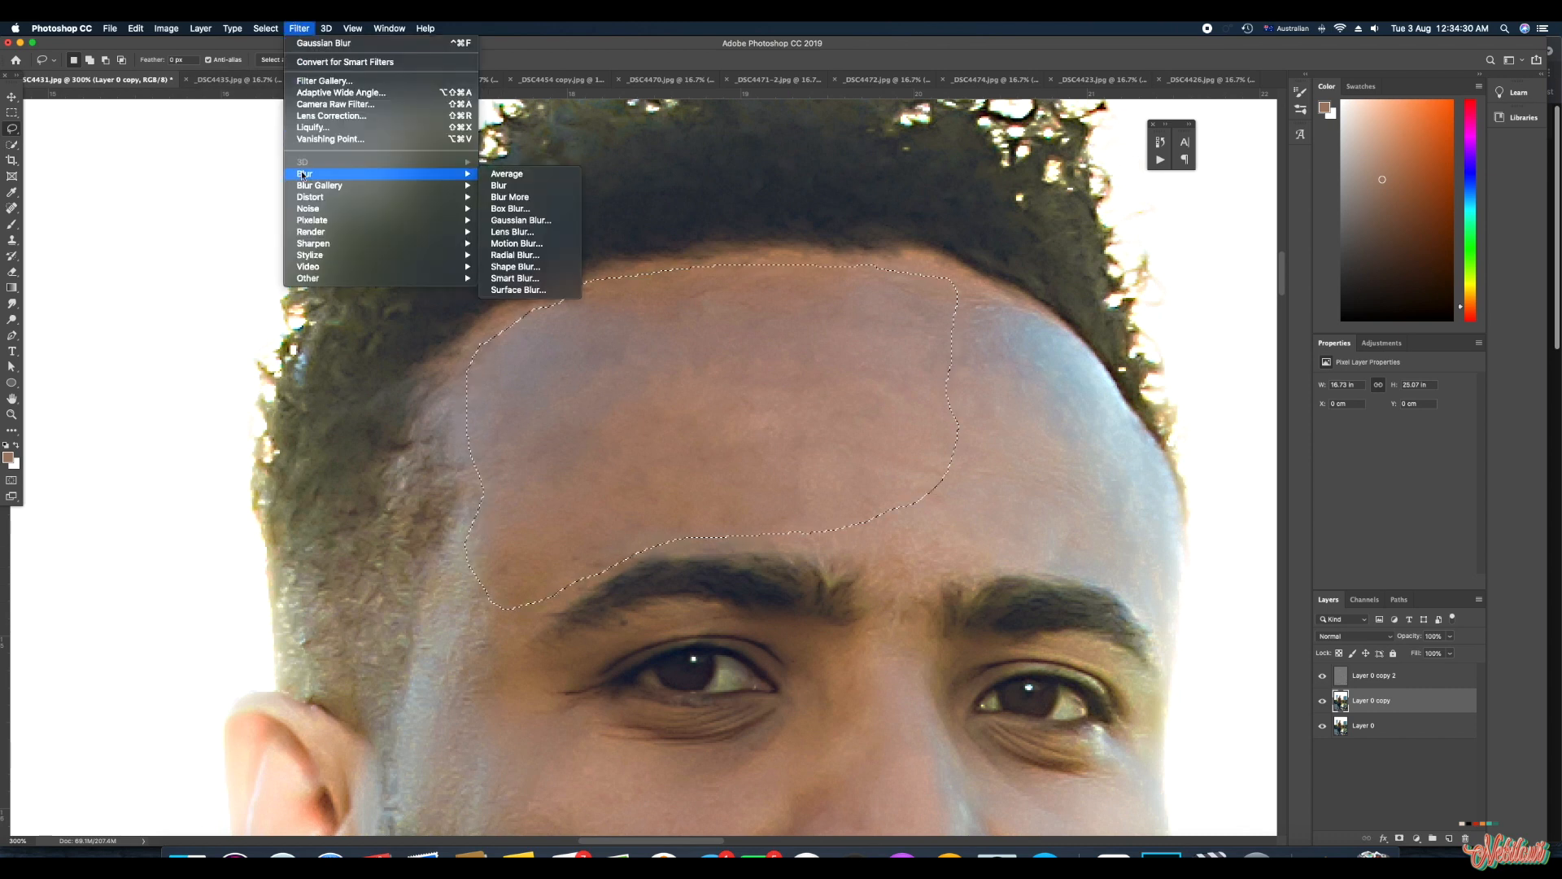
click(537, 220)
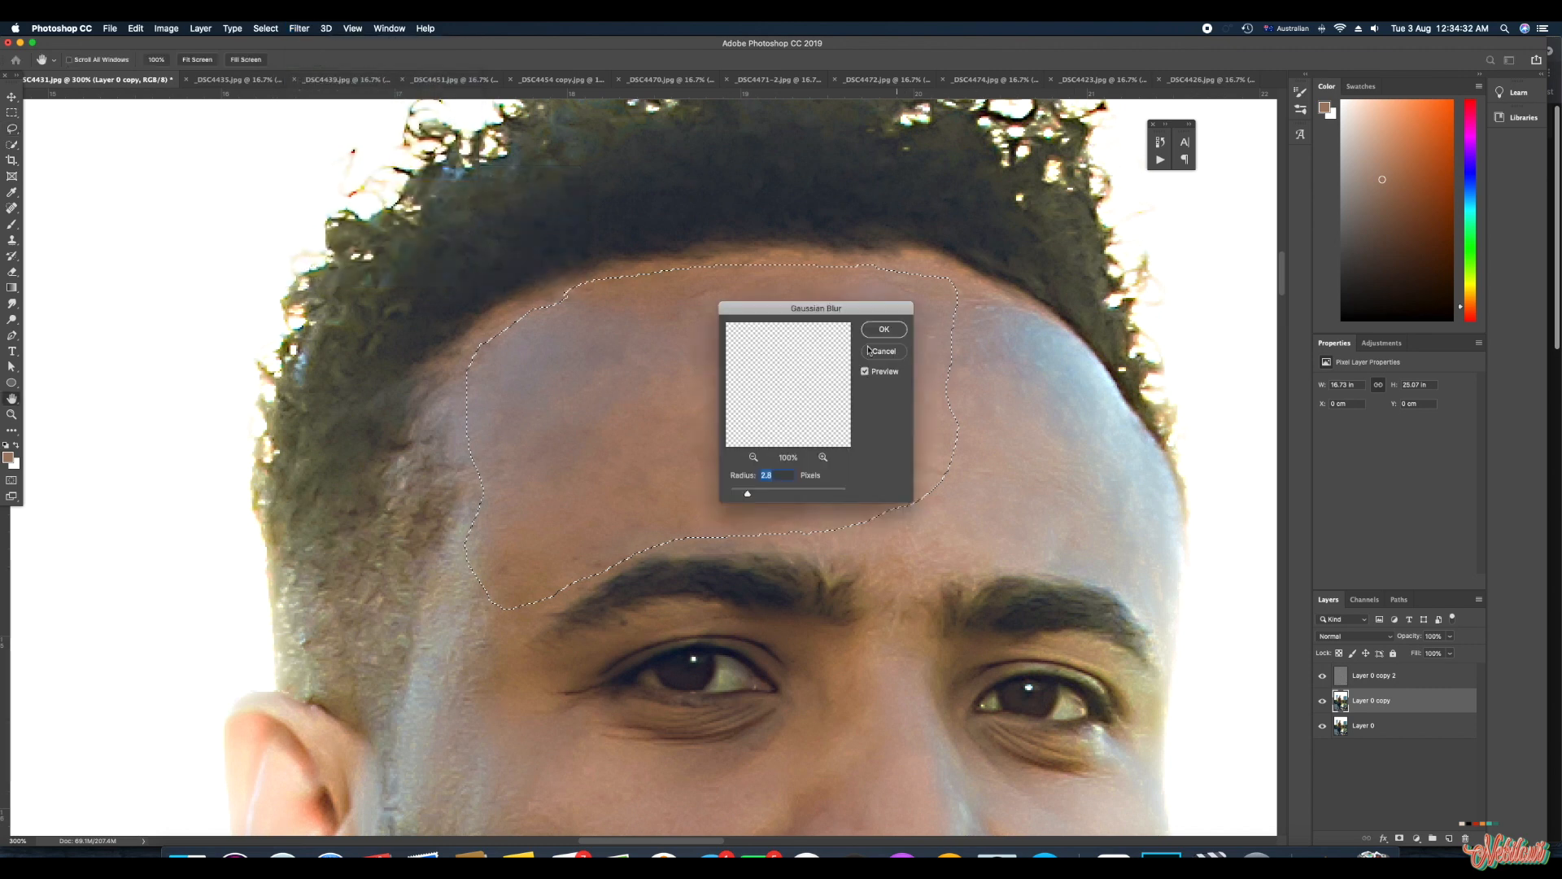
drag(813, 323, 1095, 381)
click(1156, 388)
key(l)
key(super+d)
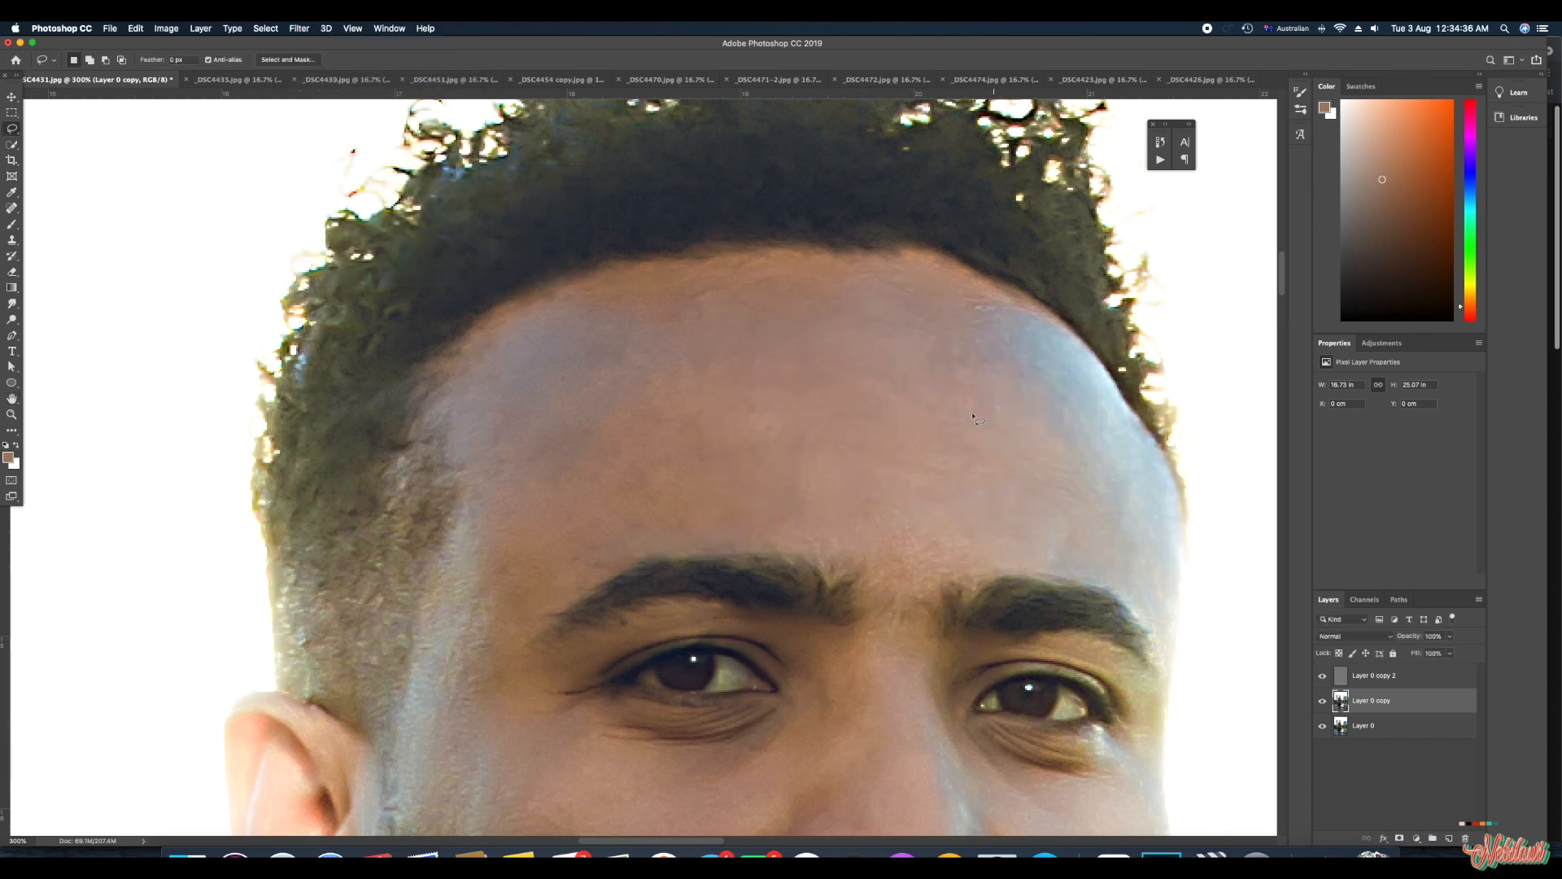
- Lasso the rest of the forehead above the far eyebrow, apply a 2.8-pixel Gaussian Blur, and deselect
mouse_move(958, 299)
mouse_down()
mouse_move(945, 432)
mouse_move(895, 484)
mouse_move(895, 543)
mouse_up()
key(super+d)
mouse_move(1032, 560)
mouse_down()
mouse_move(1105, 580)
mouse_move(1150, 632)
mouse_move(1139, 454)
mouse_move(1078, 354)
mouse_move(1000, 303)
mouse_up()
mouse_move(872, 274)
mouse_down()
mouse_move(840, 344)
mouse_move(890, 540)
mouse_up()
click(298, 27)
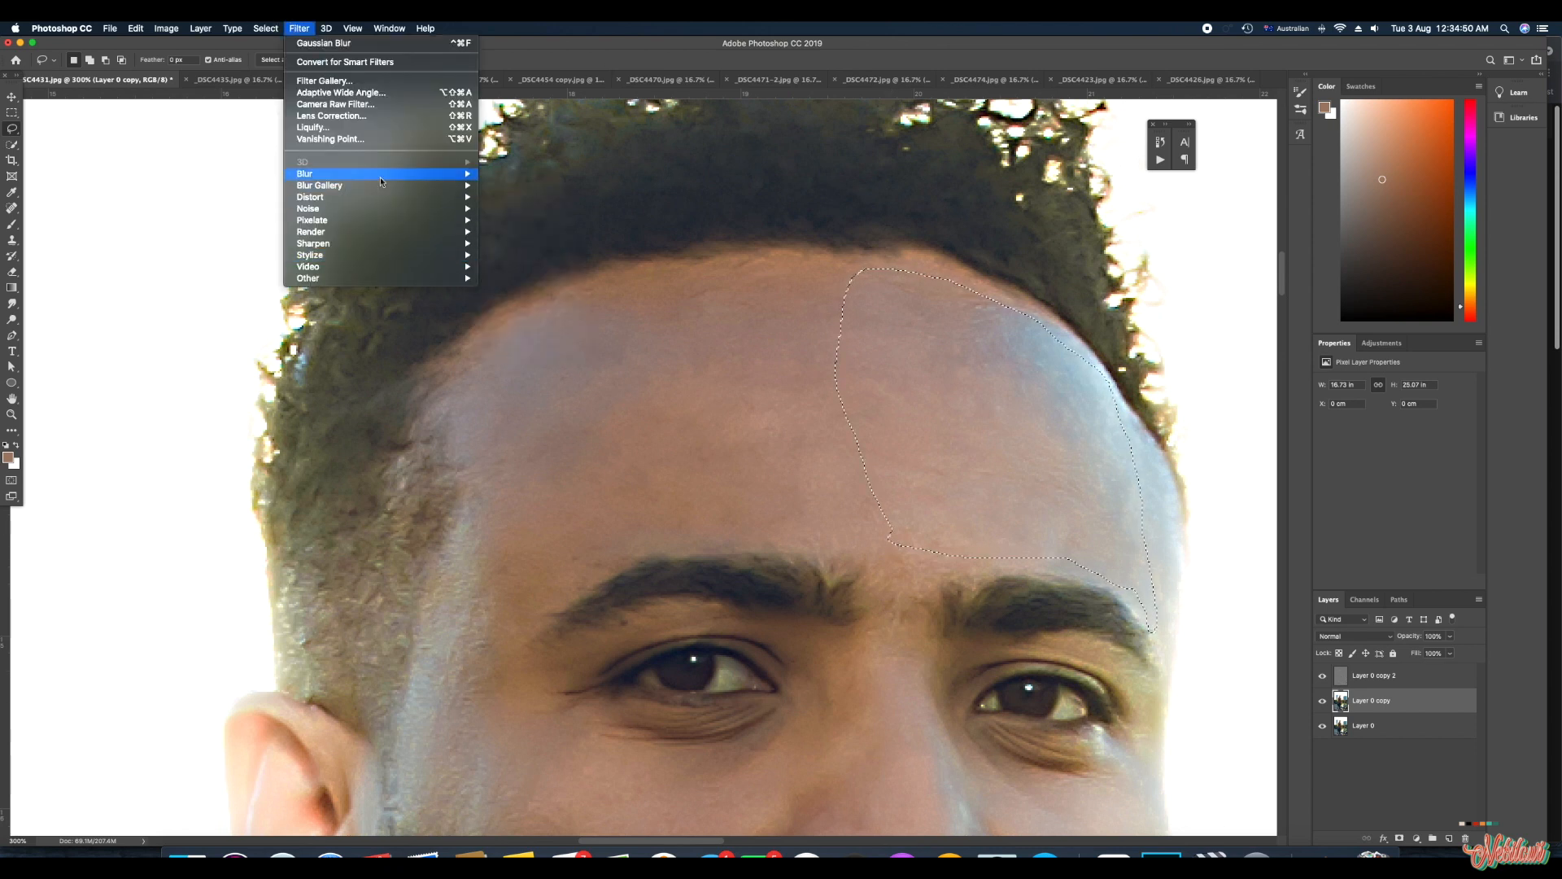
mouse_move(382, 173)
click(520, 220)
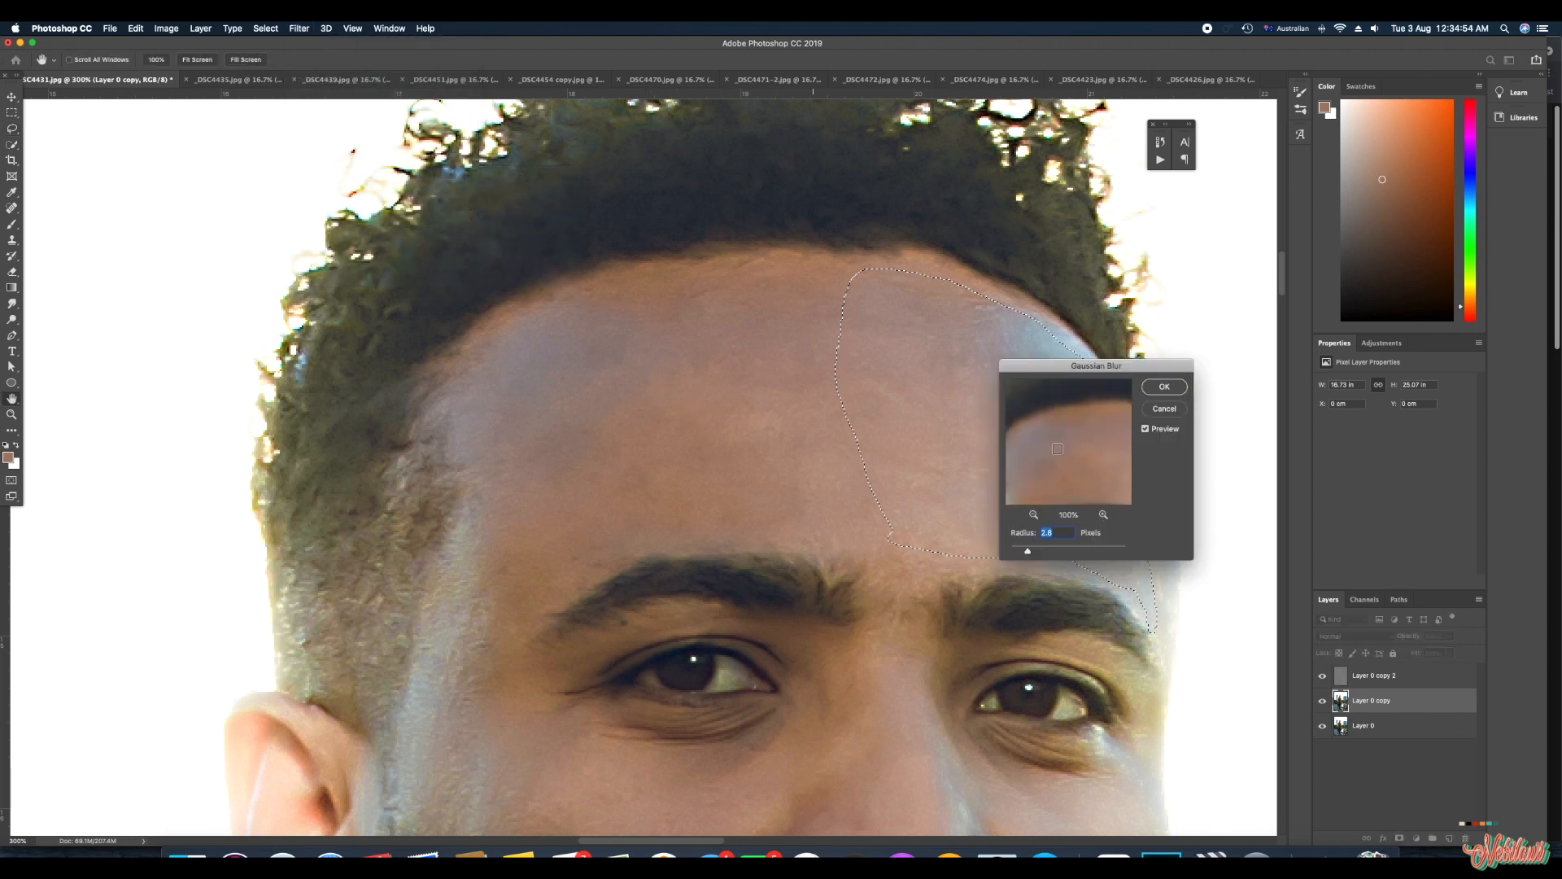
click(1164, 388)
key(ctrl+d)
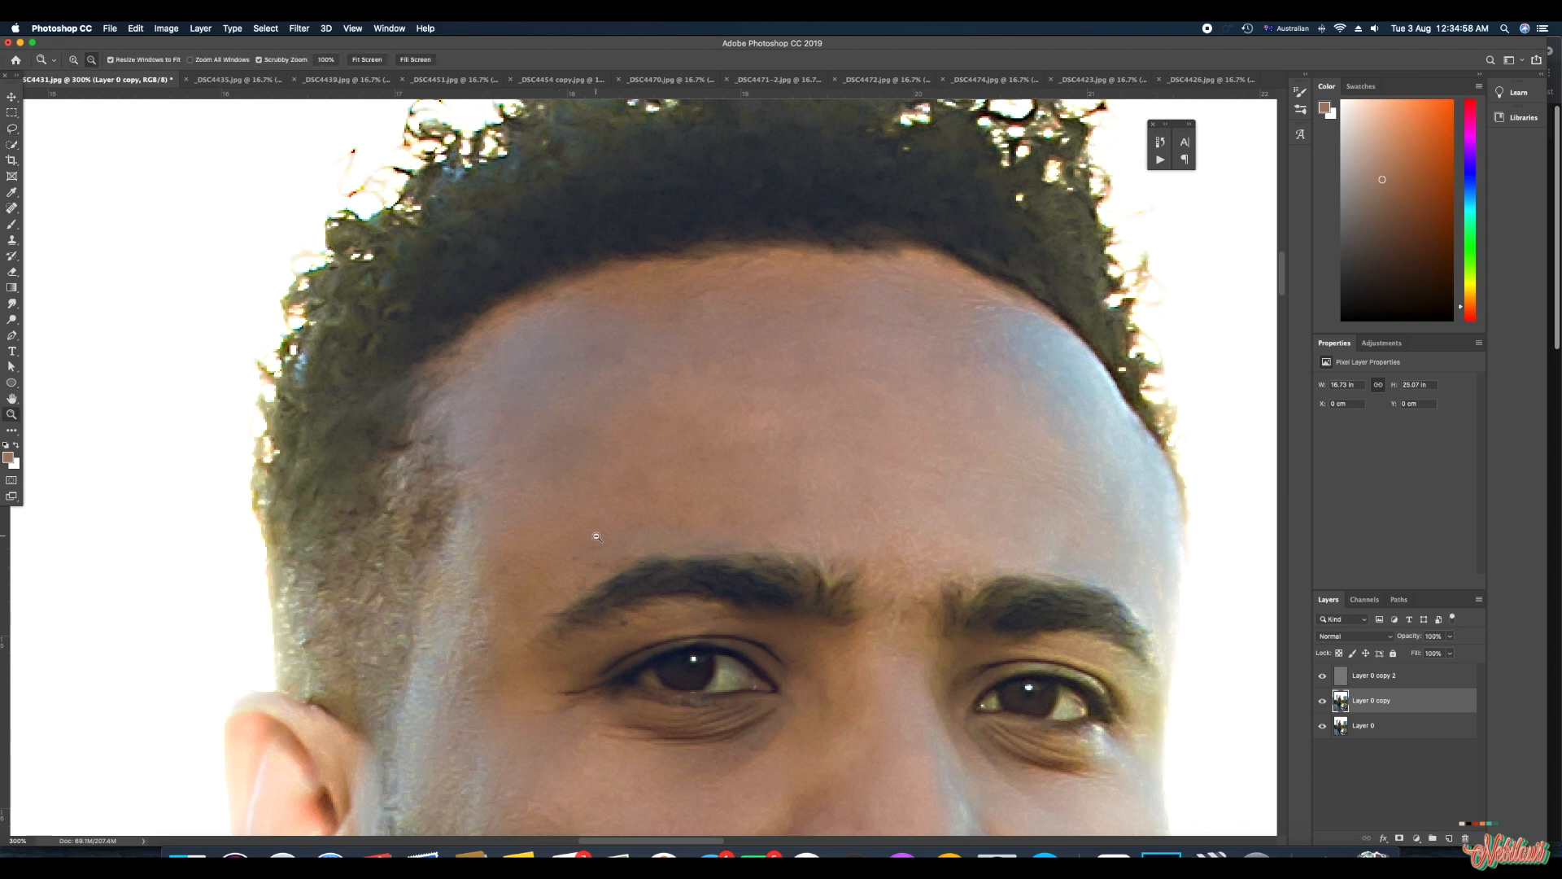
- Lasso the temple between the side hair and the outer end of the eyebrow, and apply a 2.8-pixel Gaussian Blur
scroll(598, 535, down, 1)
scroll(640, 554, down, 5)
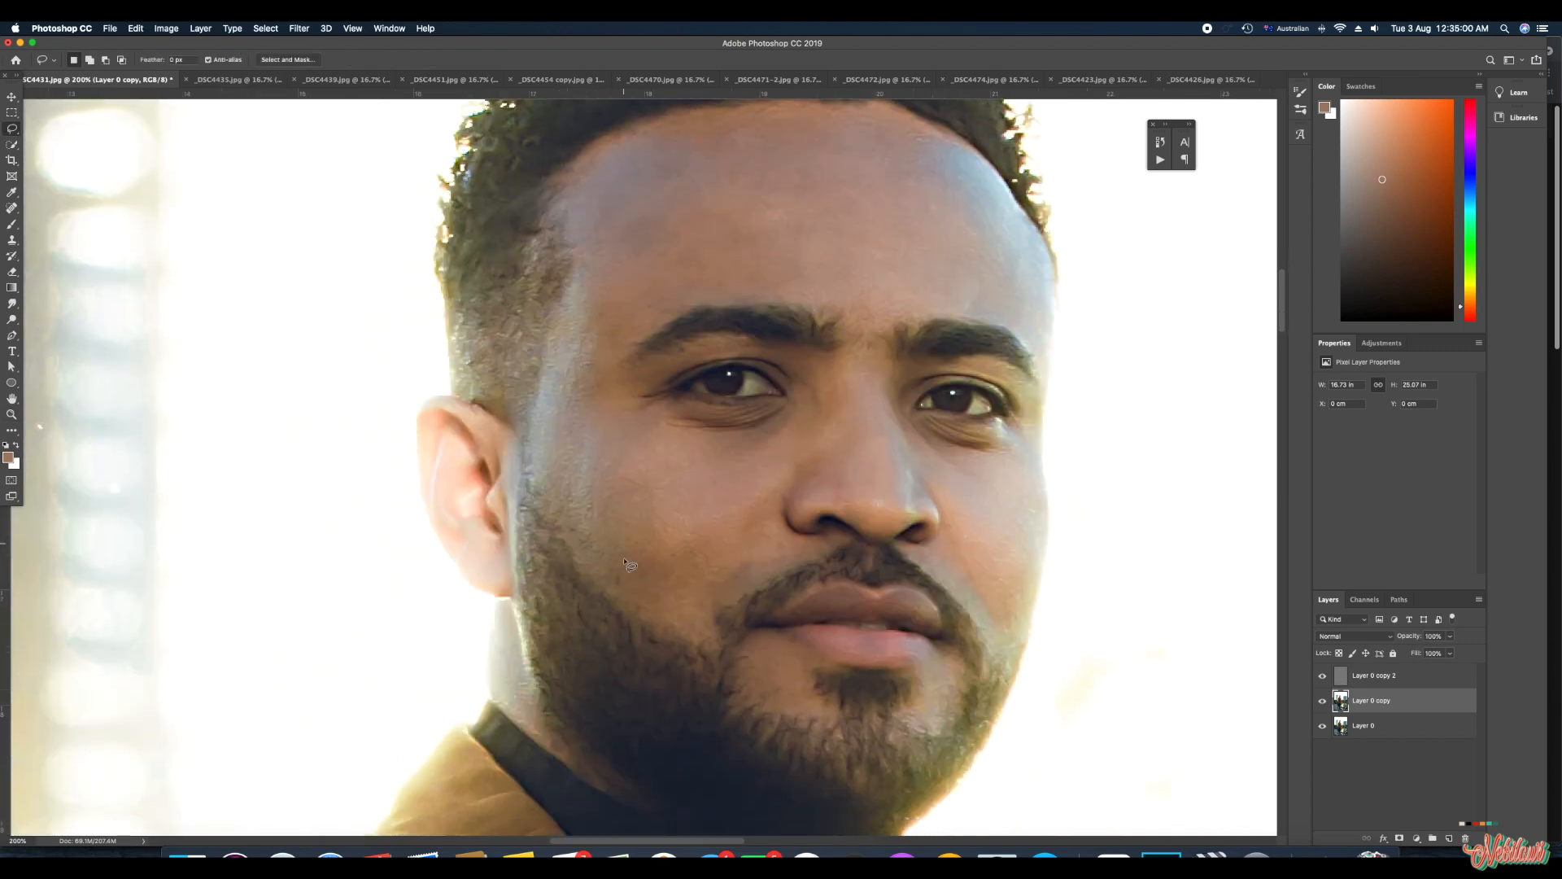
scroll(646, 549, up, 2)
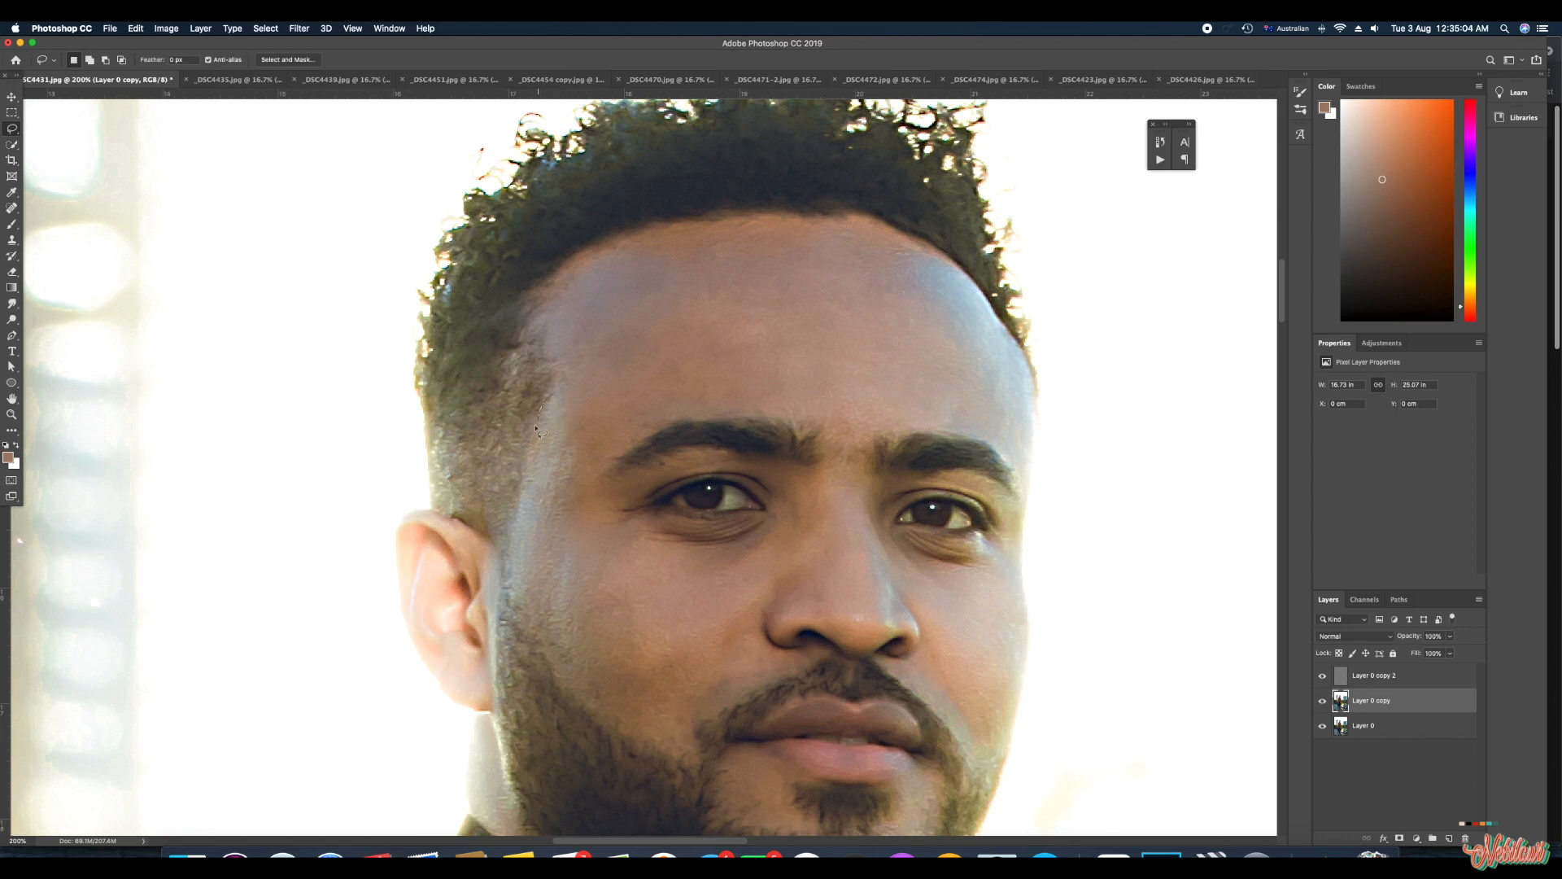
mouse_move(543, 514)
mouse_down()
mouse_move(579, 516)
mouse_move(561, 383)
mouse_up()
click(300, 28)
mouse_move(342, 182)
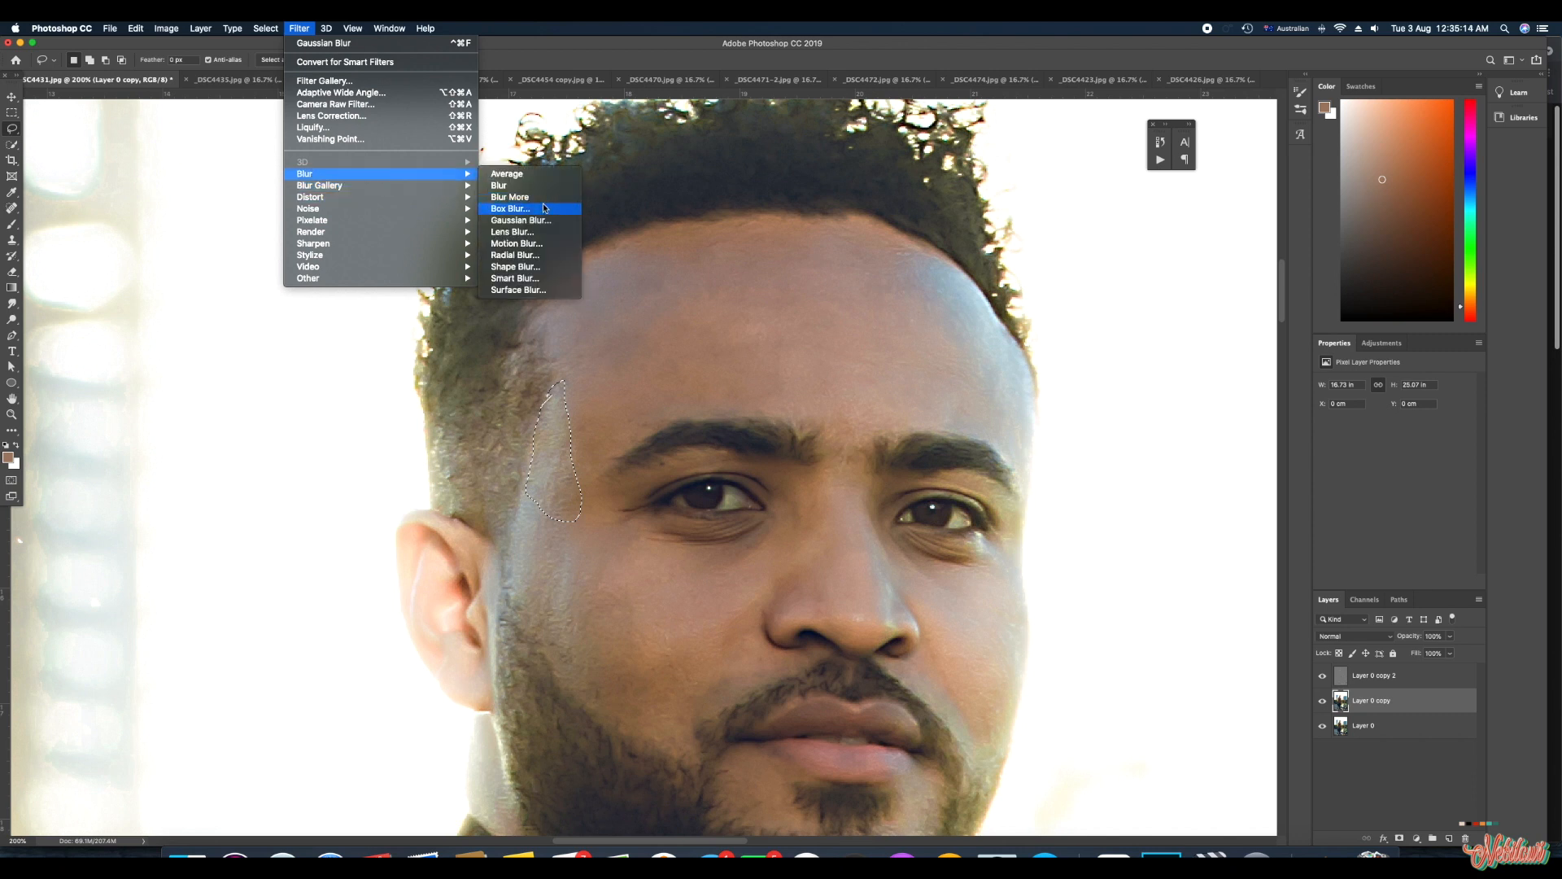
click(521, 219)
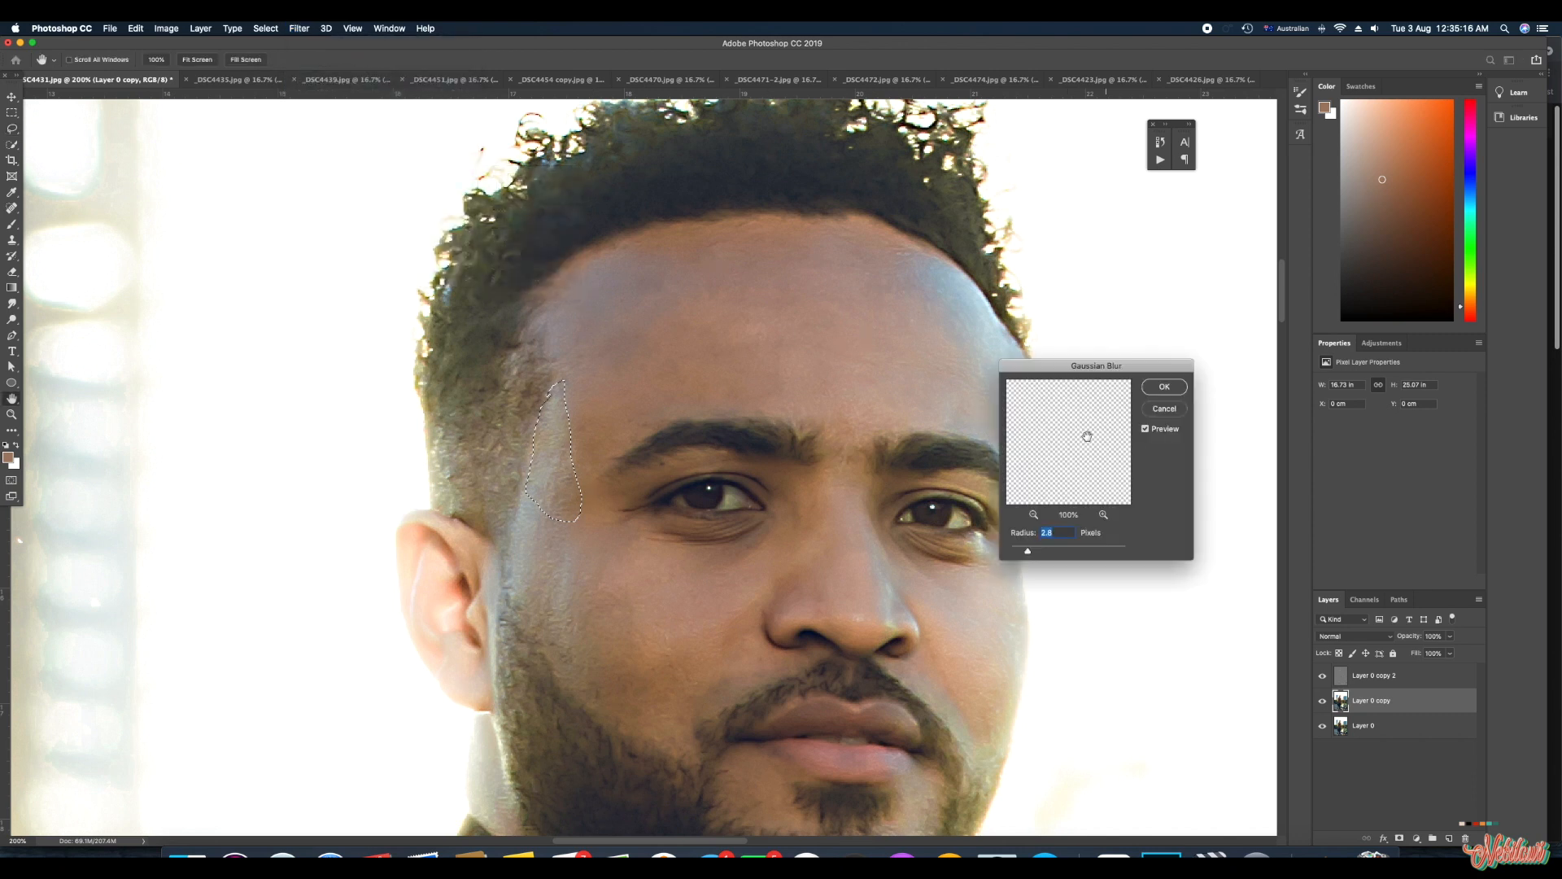
click(1164, 387)
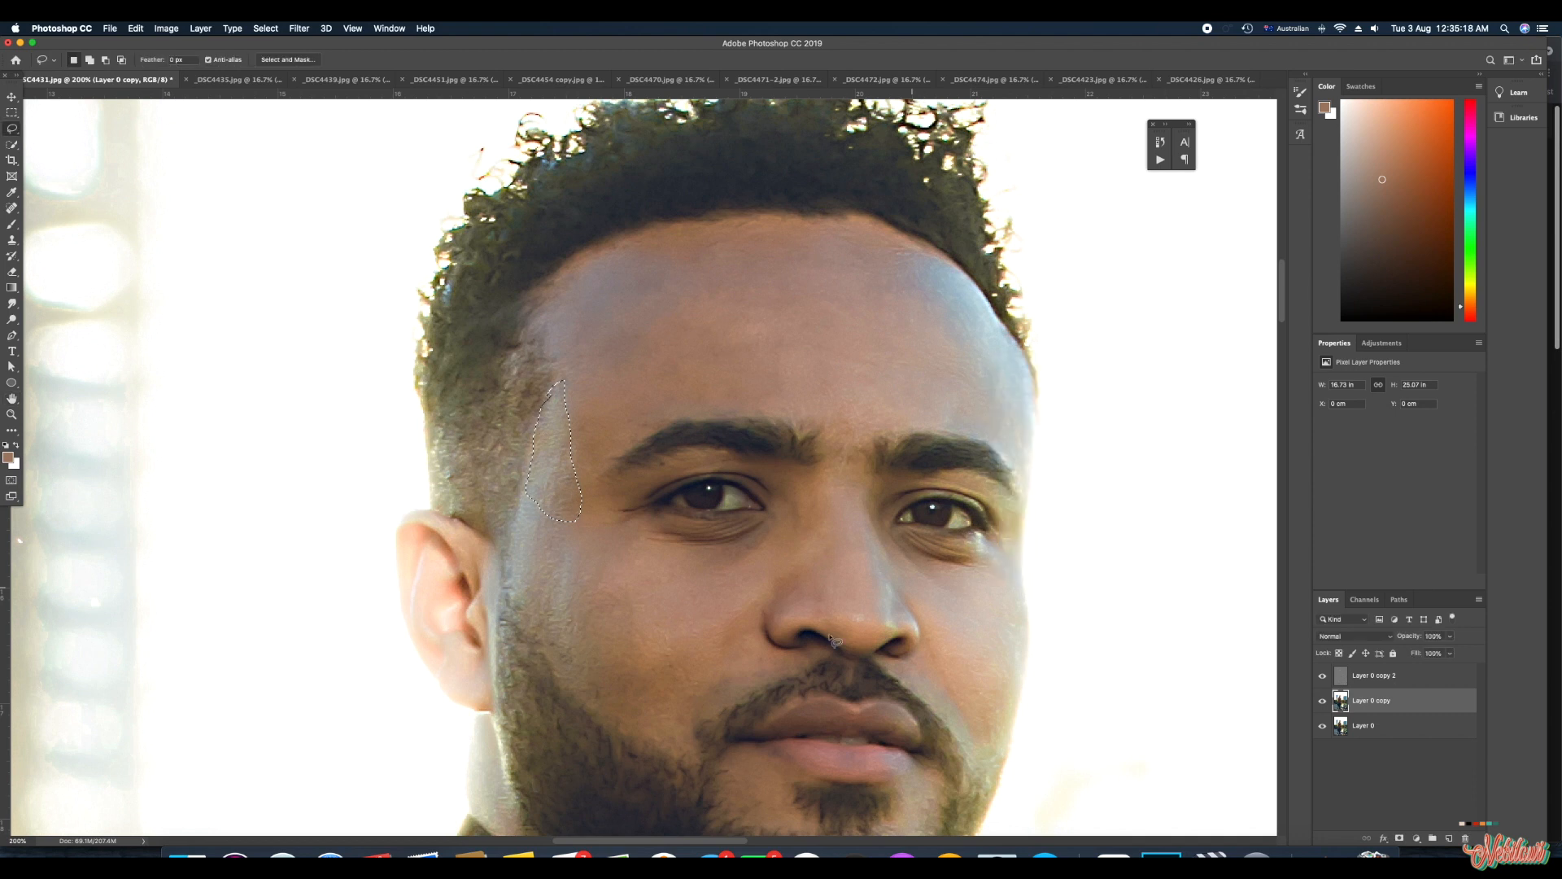
- Lasso the bare chin skin below the mouth corner on the ear side, apply a 2.8-pixel Gaussian Blur, and deselect
scroll(648, 642, down, 5)
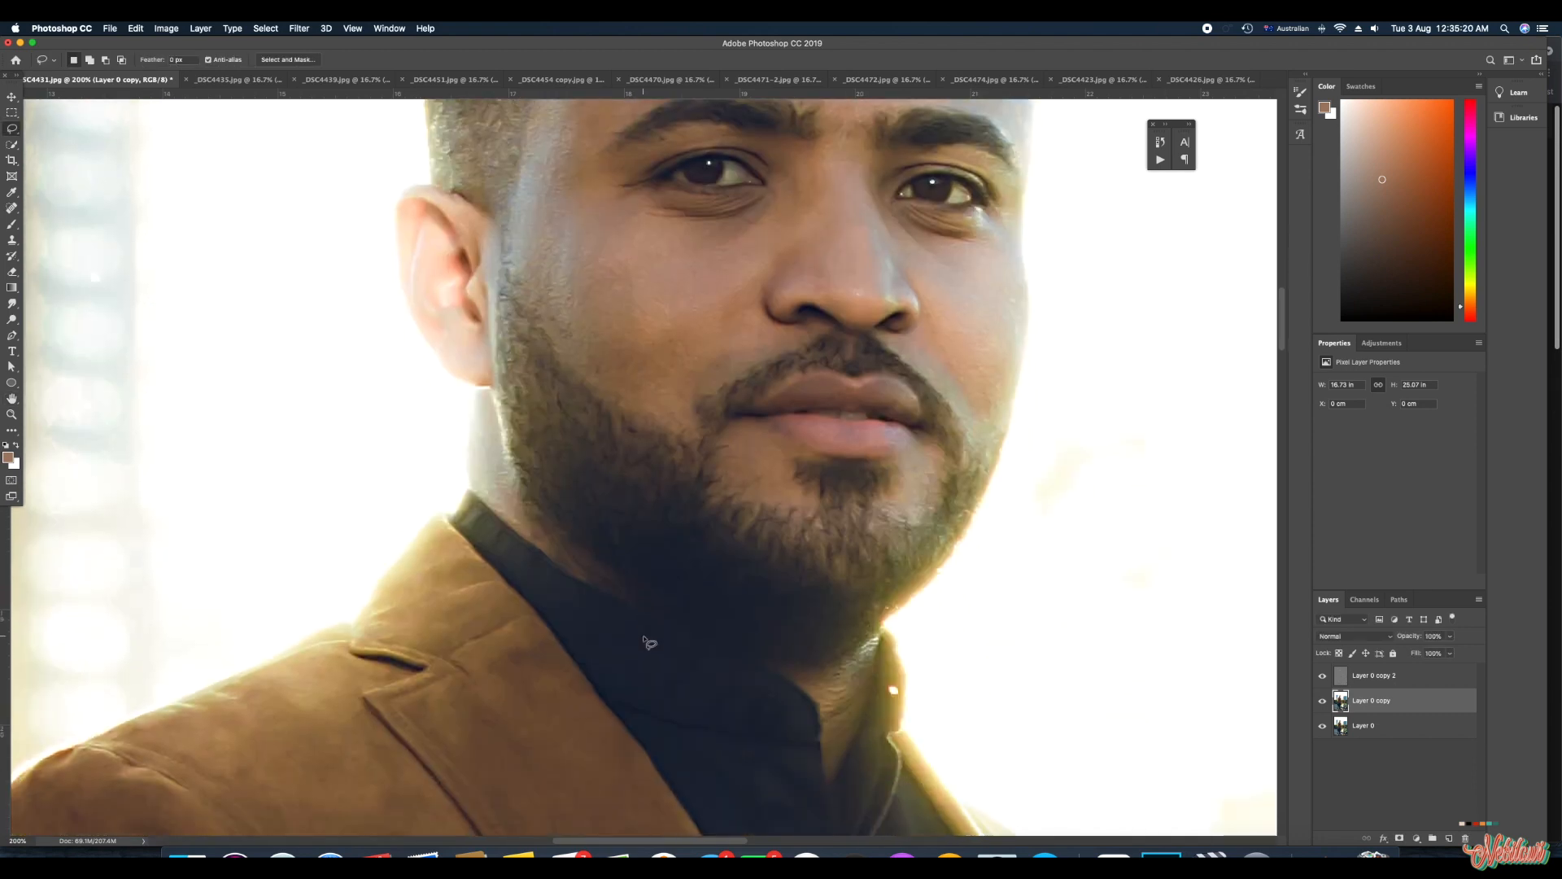
scroll(648, 642, down, 1)
mouse_move(738, 396)
mouse_down()
mouse_move(734, 445)
mouse_move(798, 460)
mouse_move(789, 417)
mouse_move(738, 396)
mouse_up()
click(299, 27)
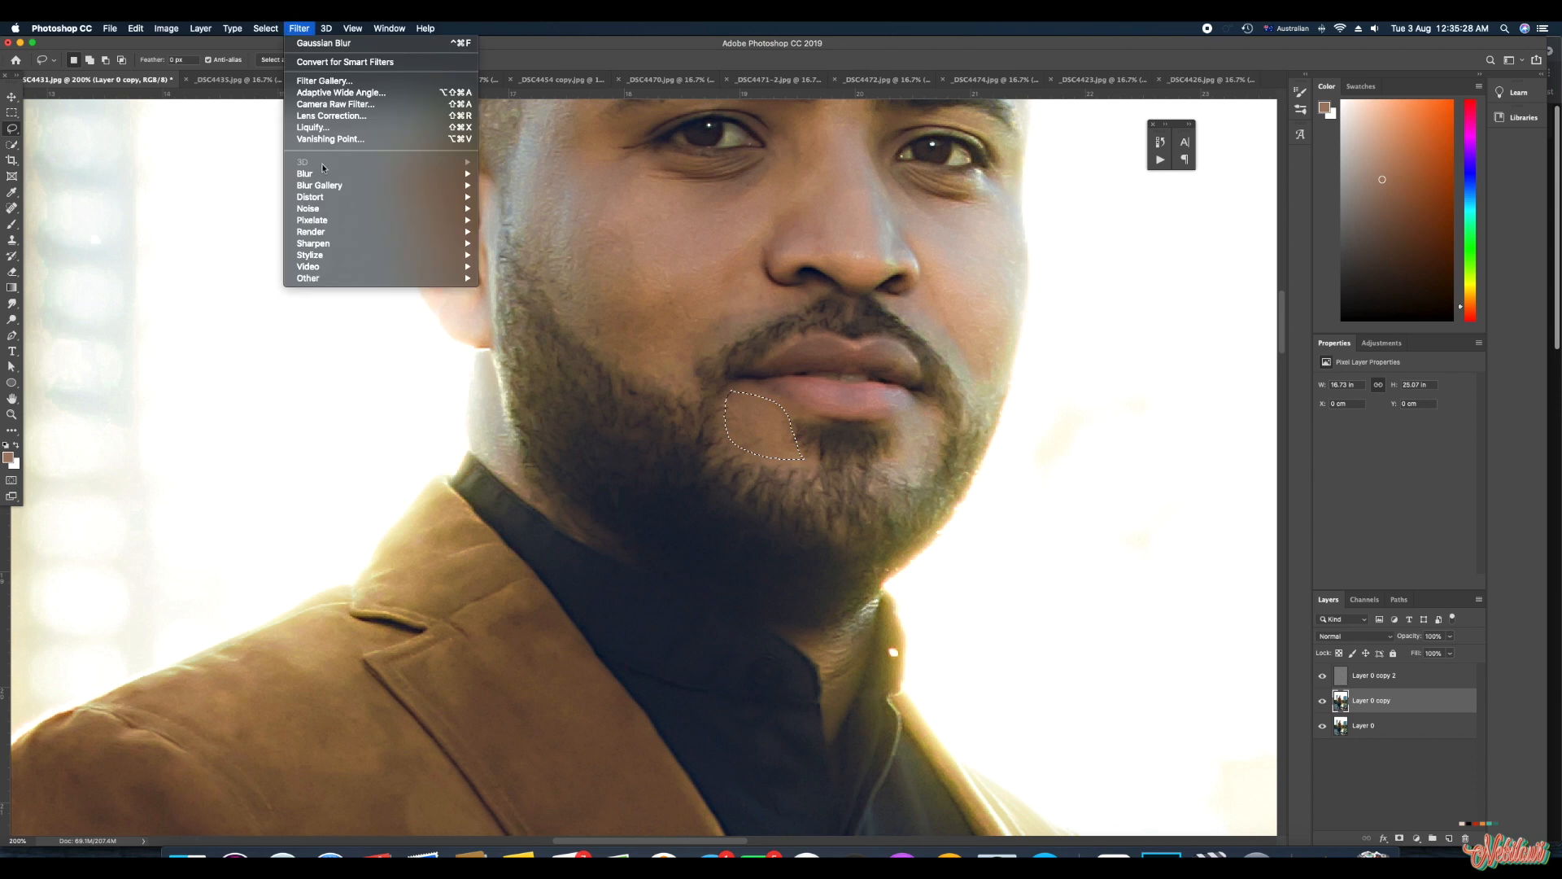
mouse_move(325, 173)
click(513, 221)
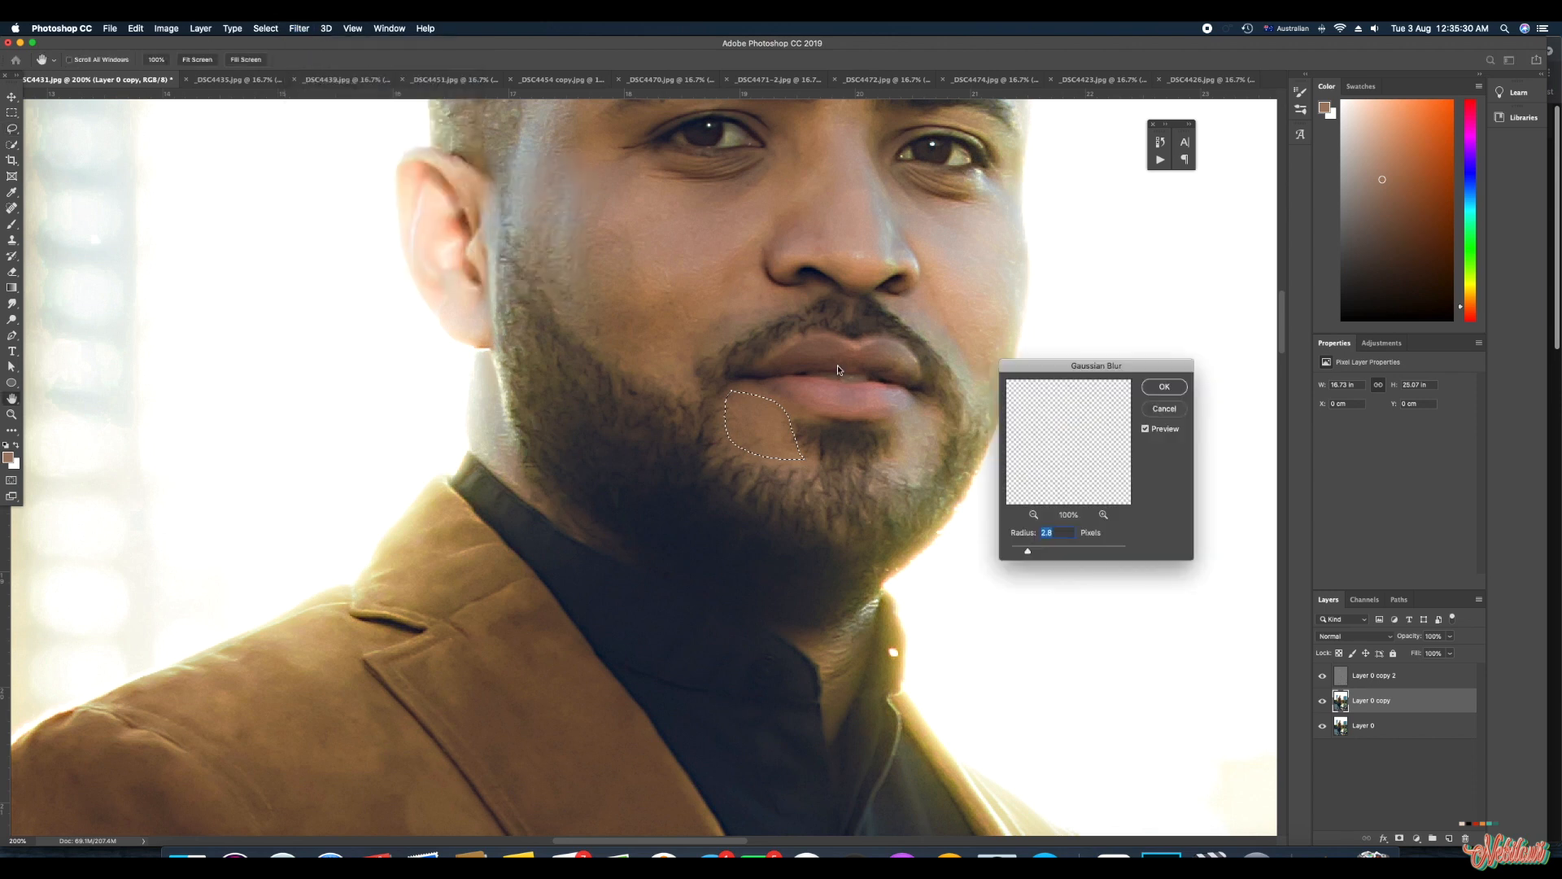
click(1164, 387)
key(ctrl+d)
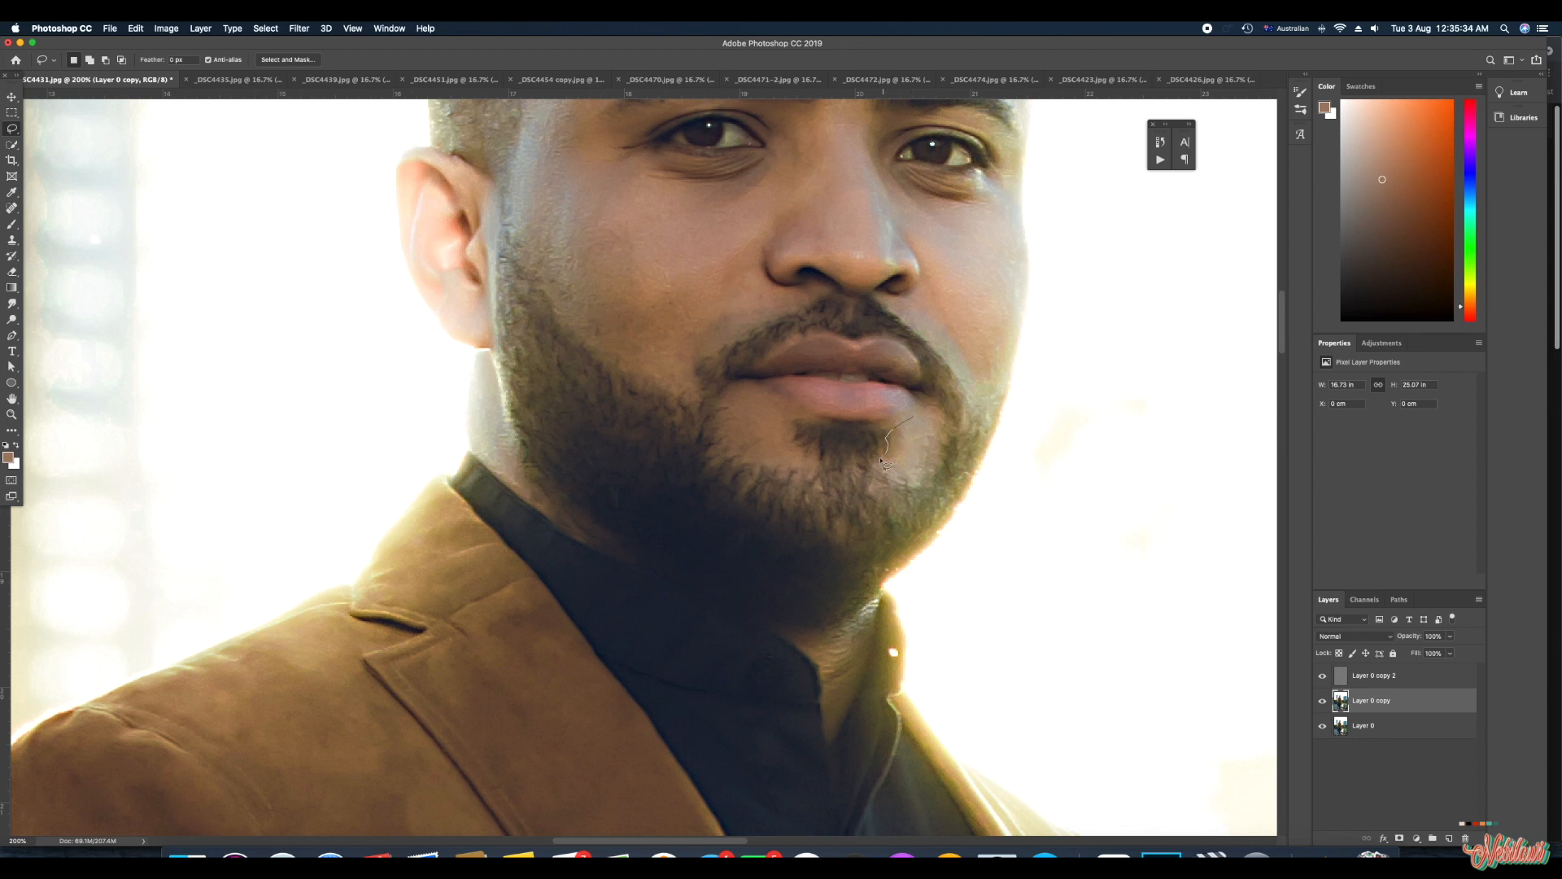
- Lasso the chin skin below the opposite mouth corner, apply a 2.8-pixel Gaussian Blur, and deselect
drag(937, 437, 931, 419)
click(299, 28)
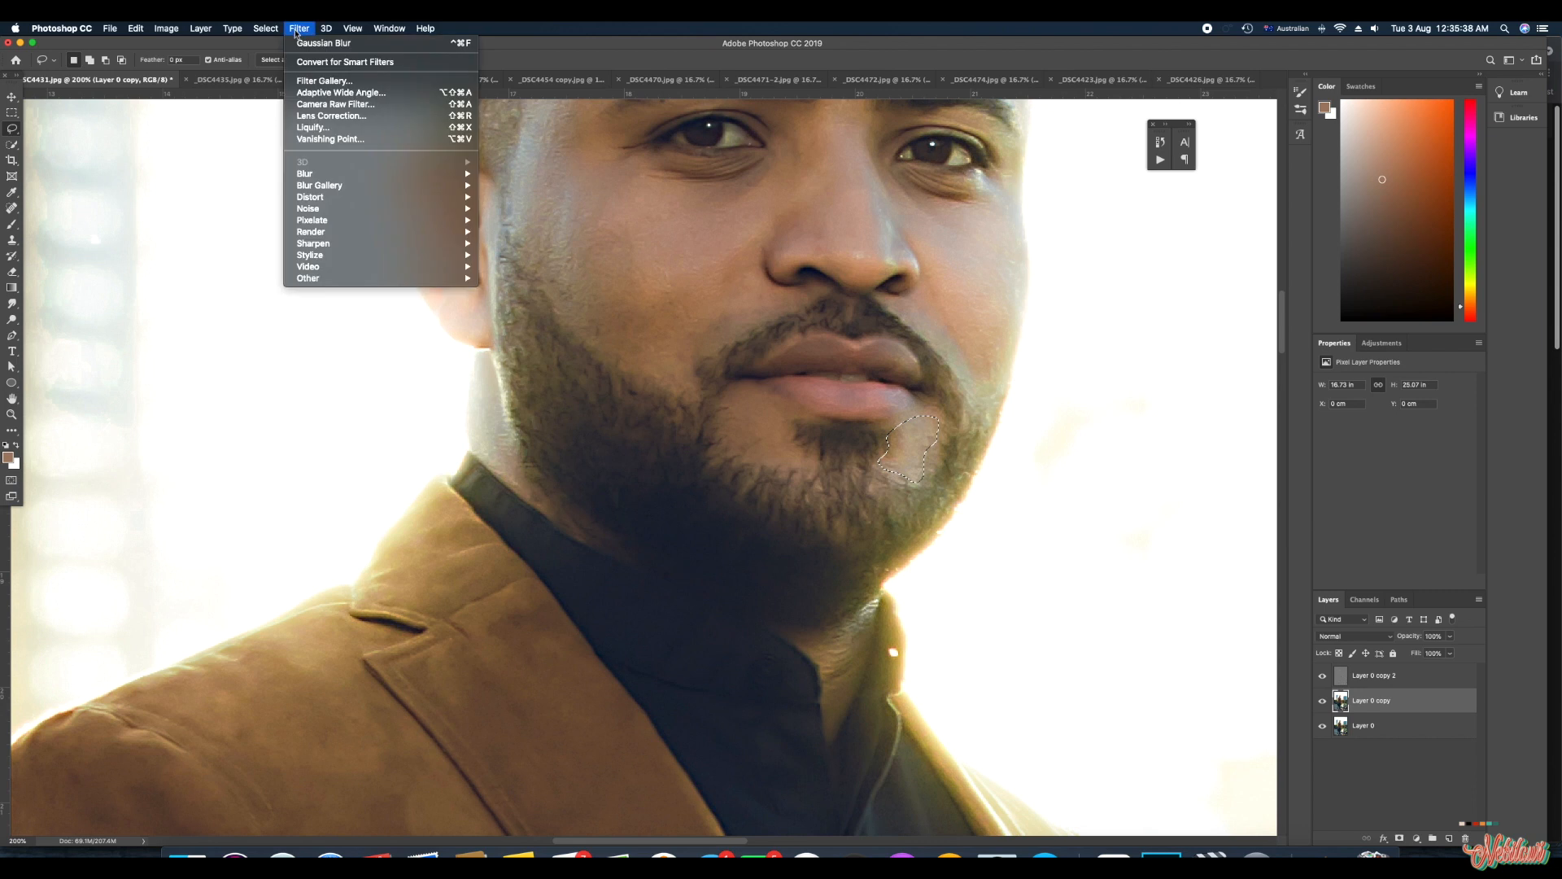
mouse_move(329, 176)
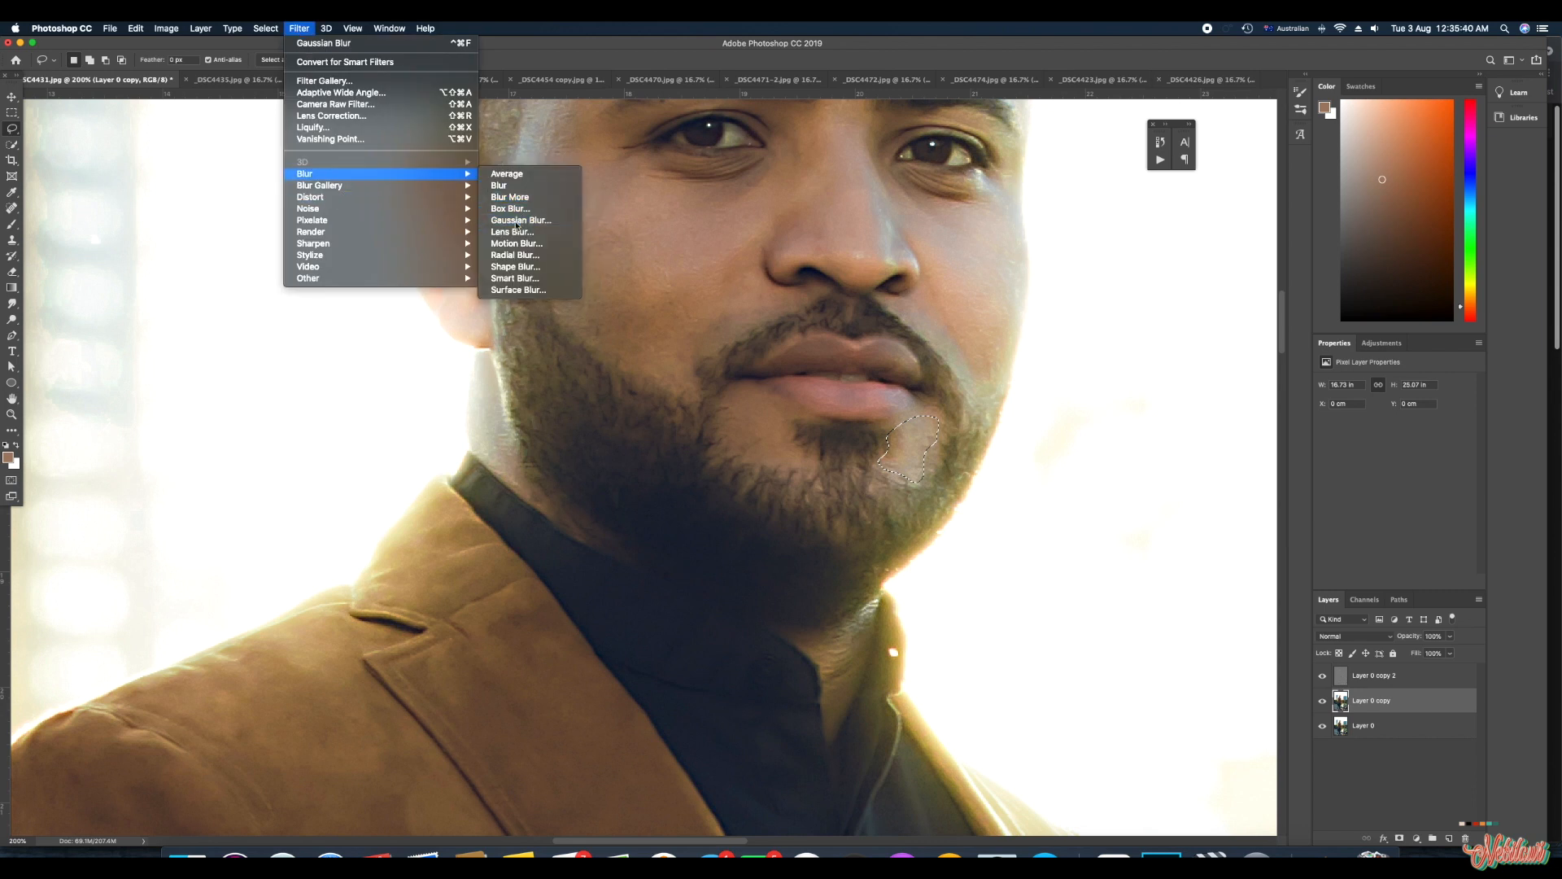
click(520, 221)
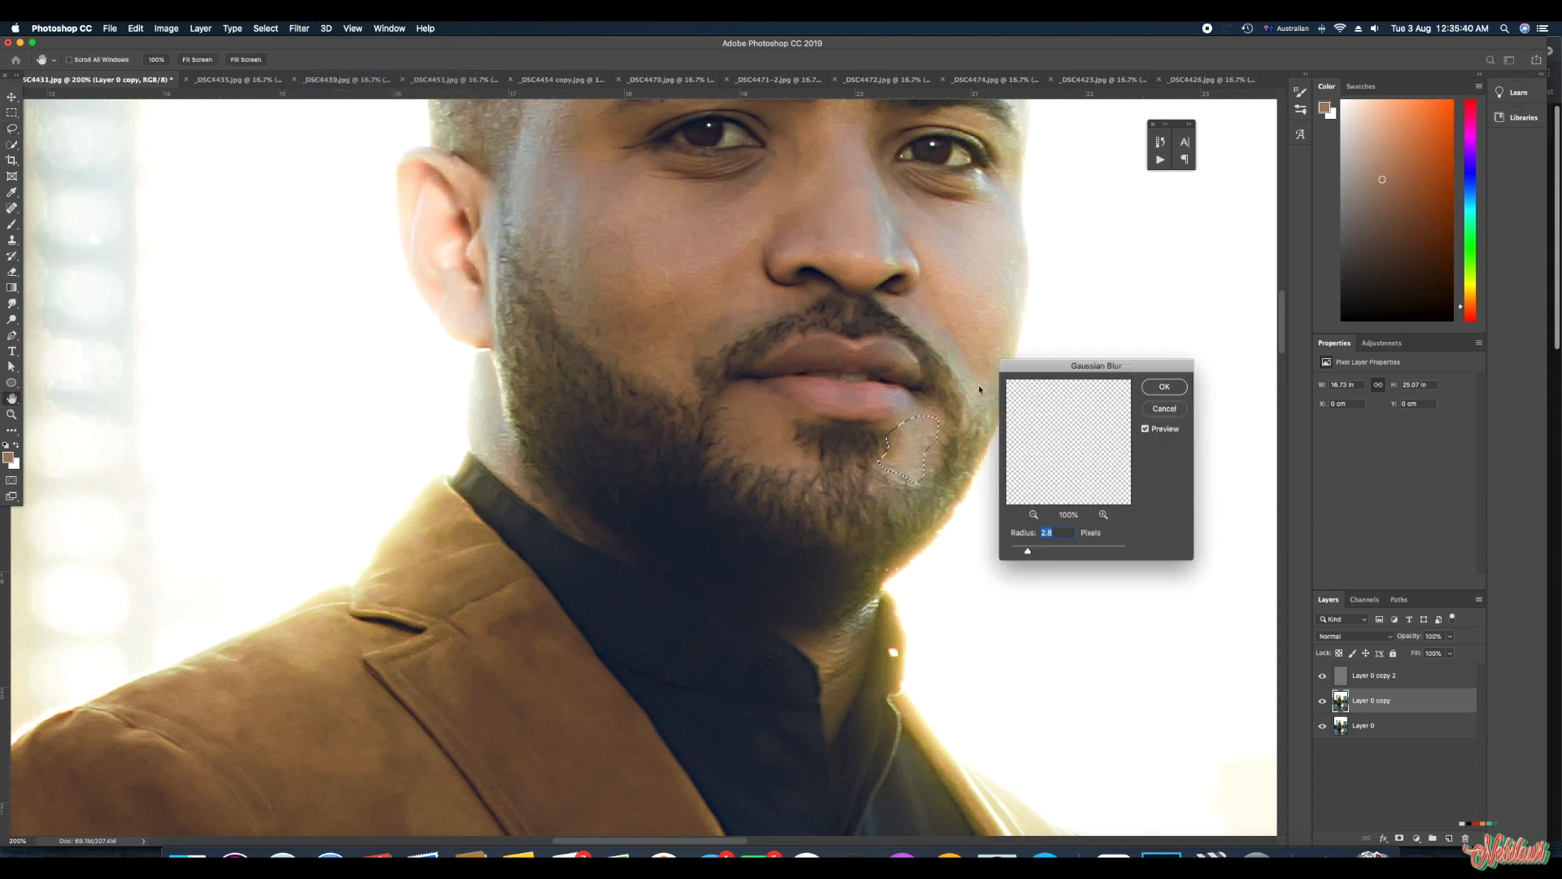
click(1163, 387)
key(super+d)
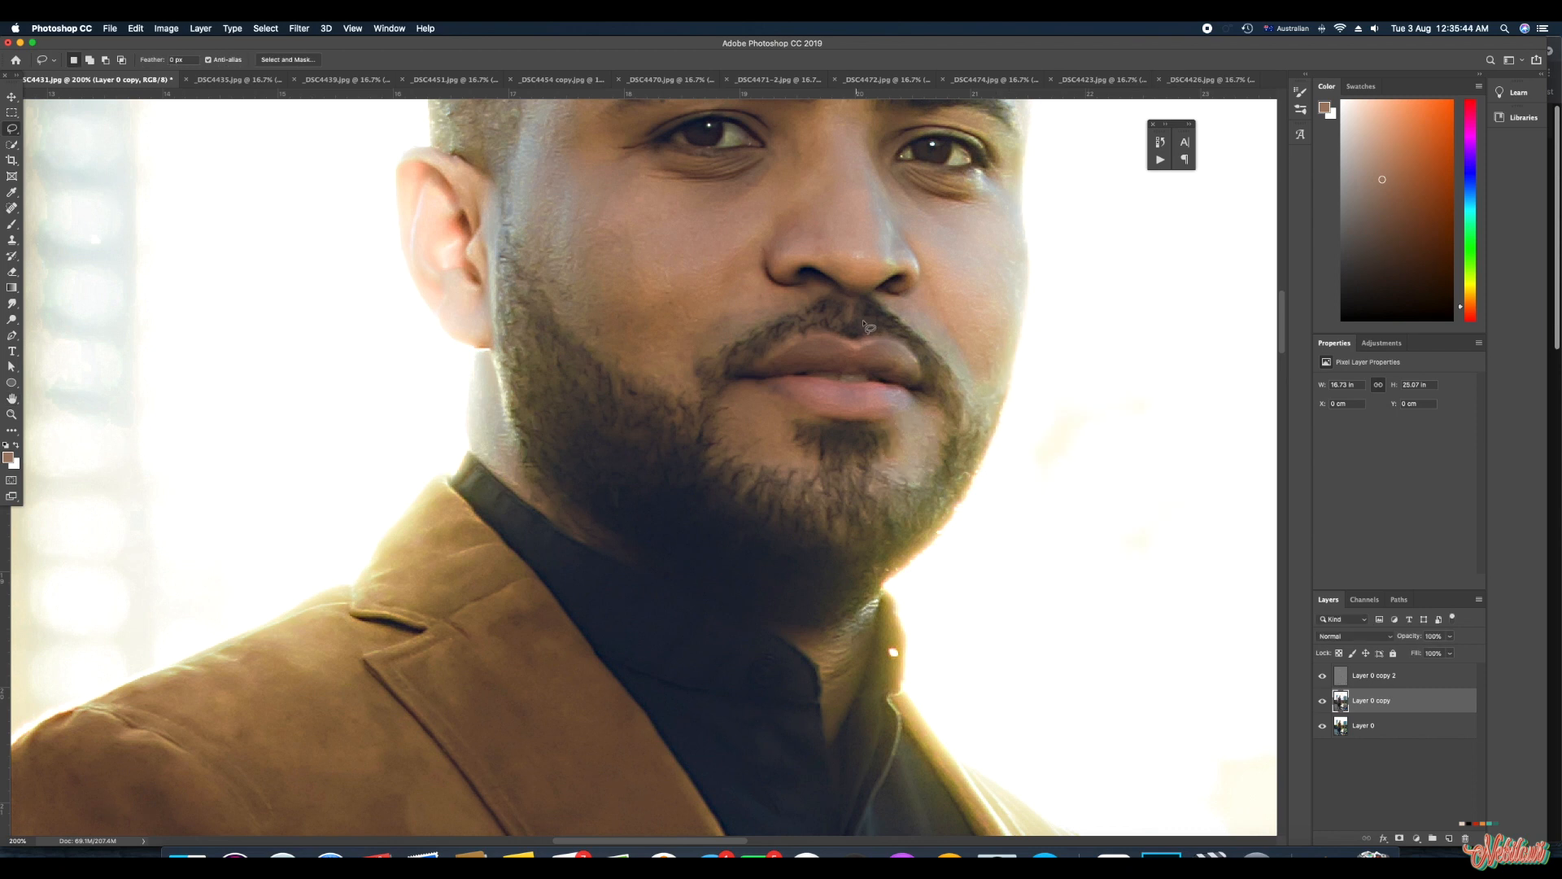
- Switch to the Move tool and add a new empty layer above Layer 0 copy 2
scroll(867, 326, up, 10)
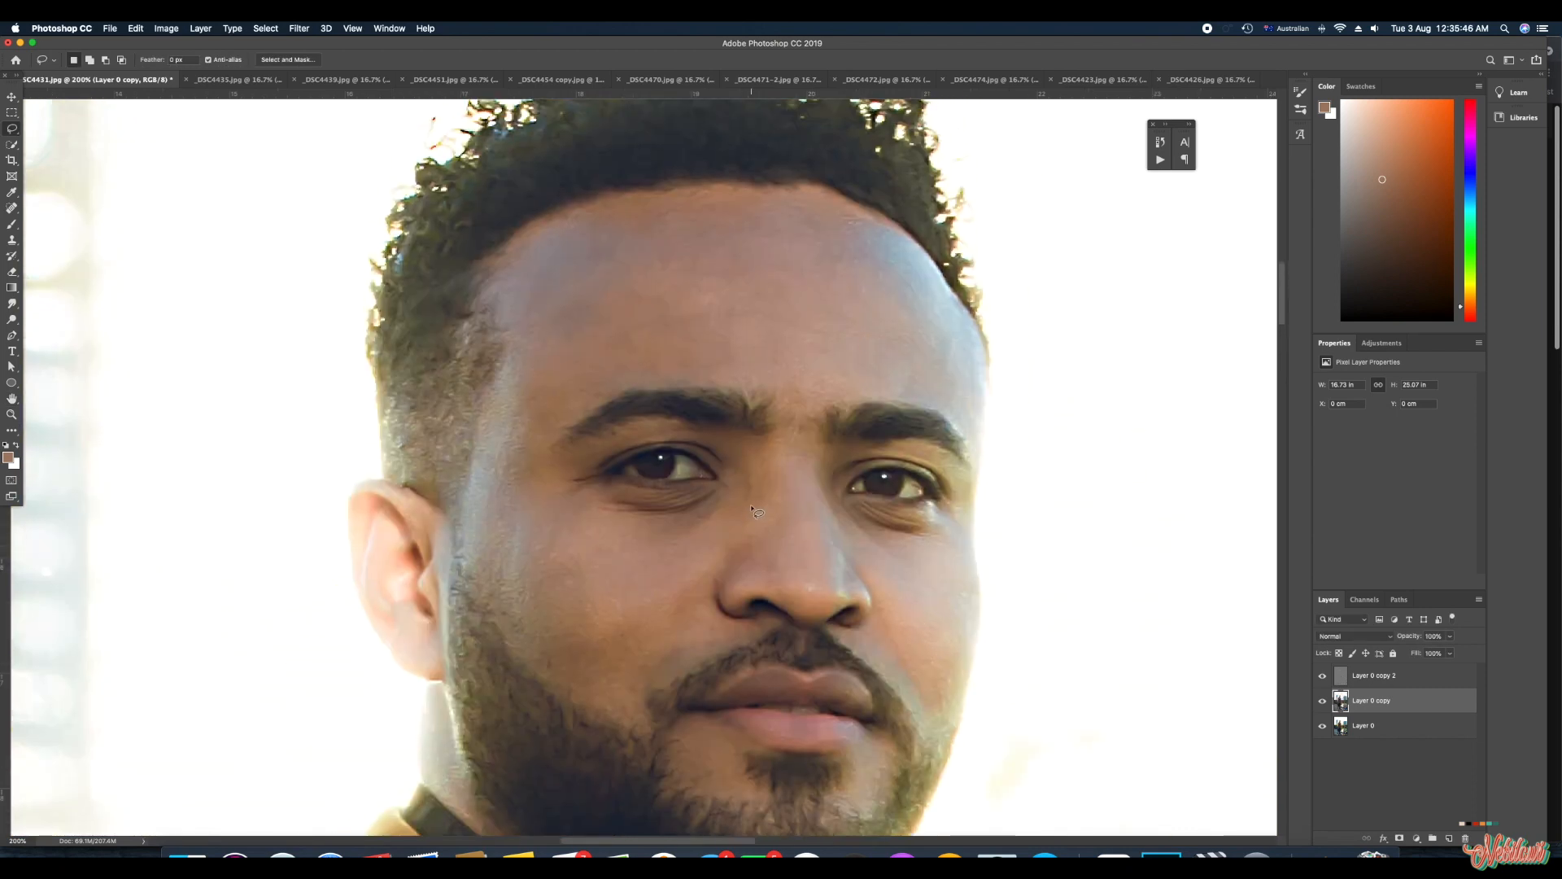
click(11, 96)
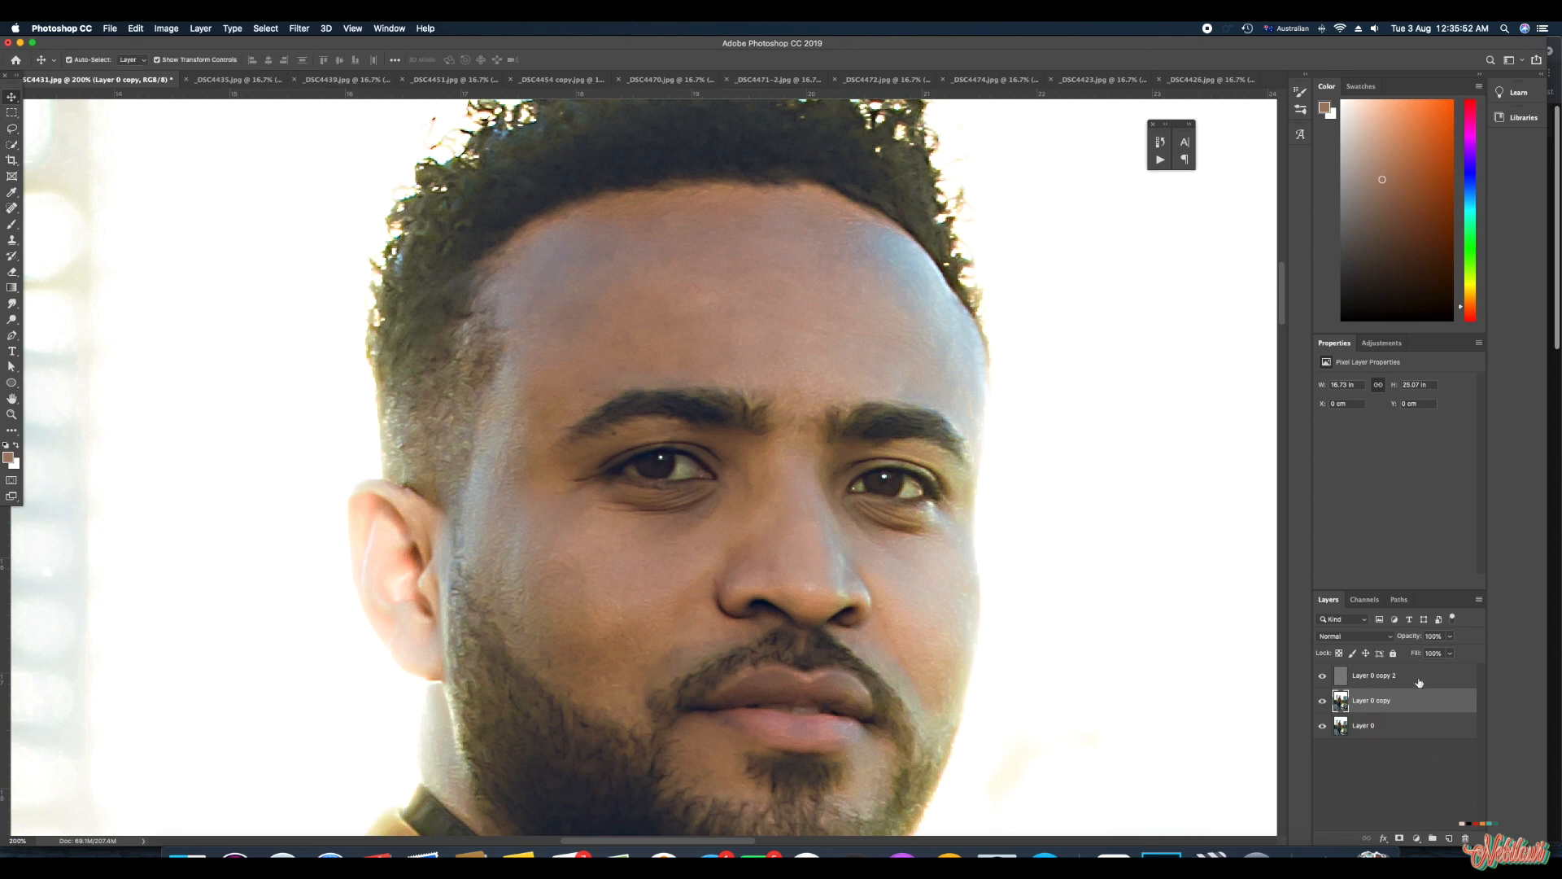
click(1420, 683)
click(1451, 839)
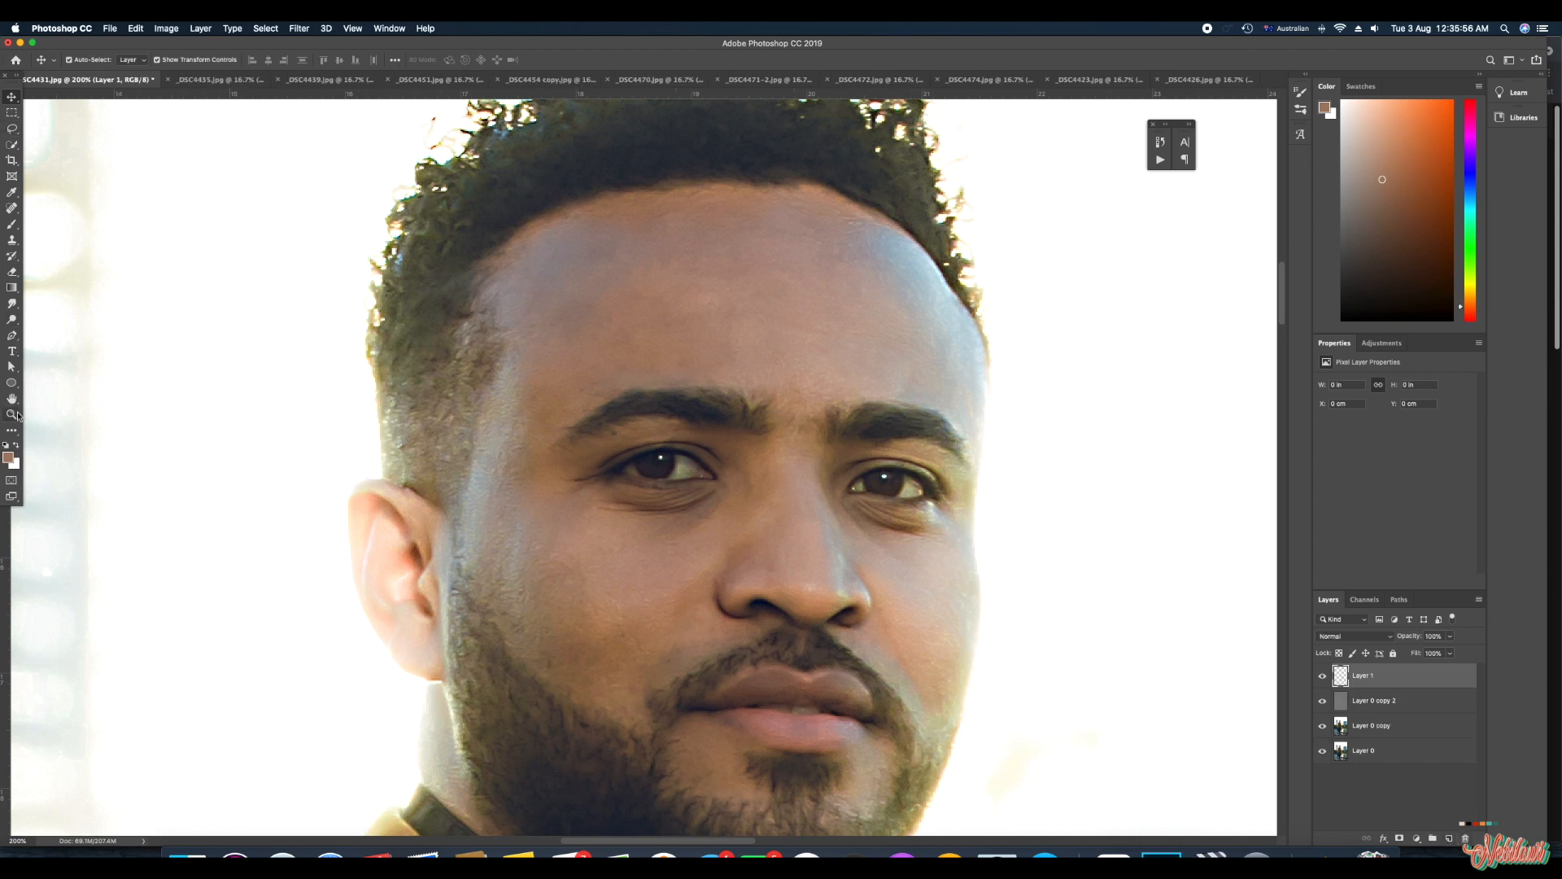
- Switch to the Brush tool and change the foreground color to a pale, slightly desaturated blue
click(13, 257)
click(13, 230)
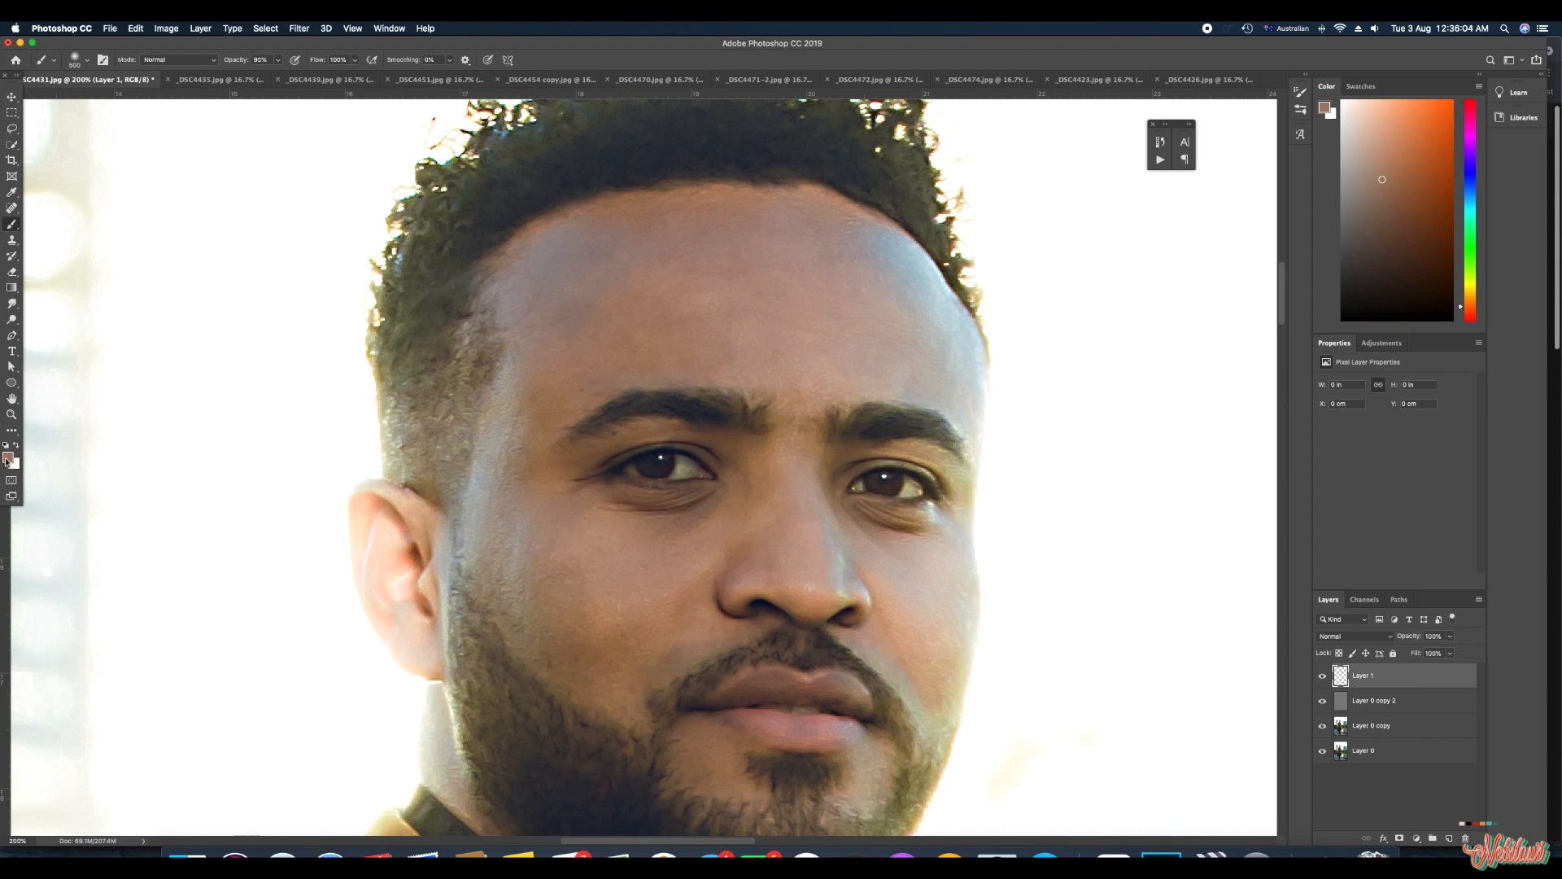
click(8, 457)
click(1105, 697)
drag(1105, 703, 1107, 698)
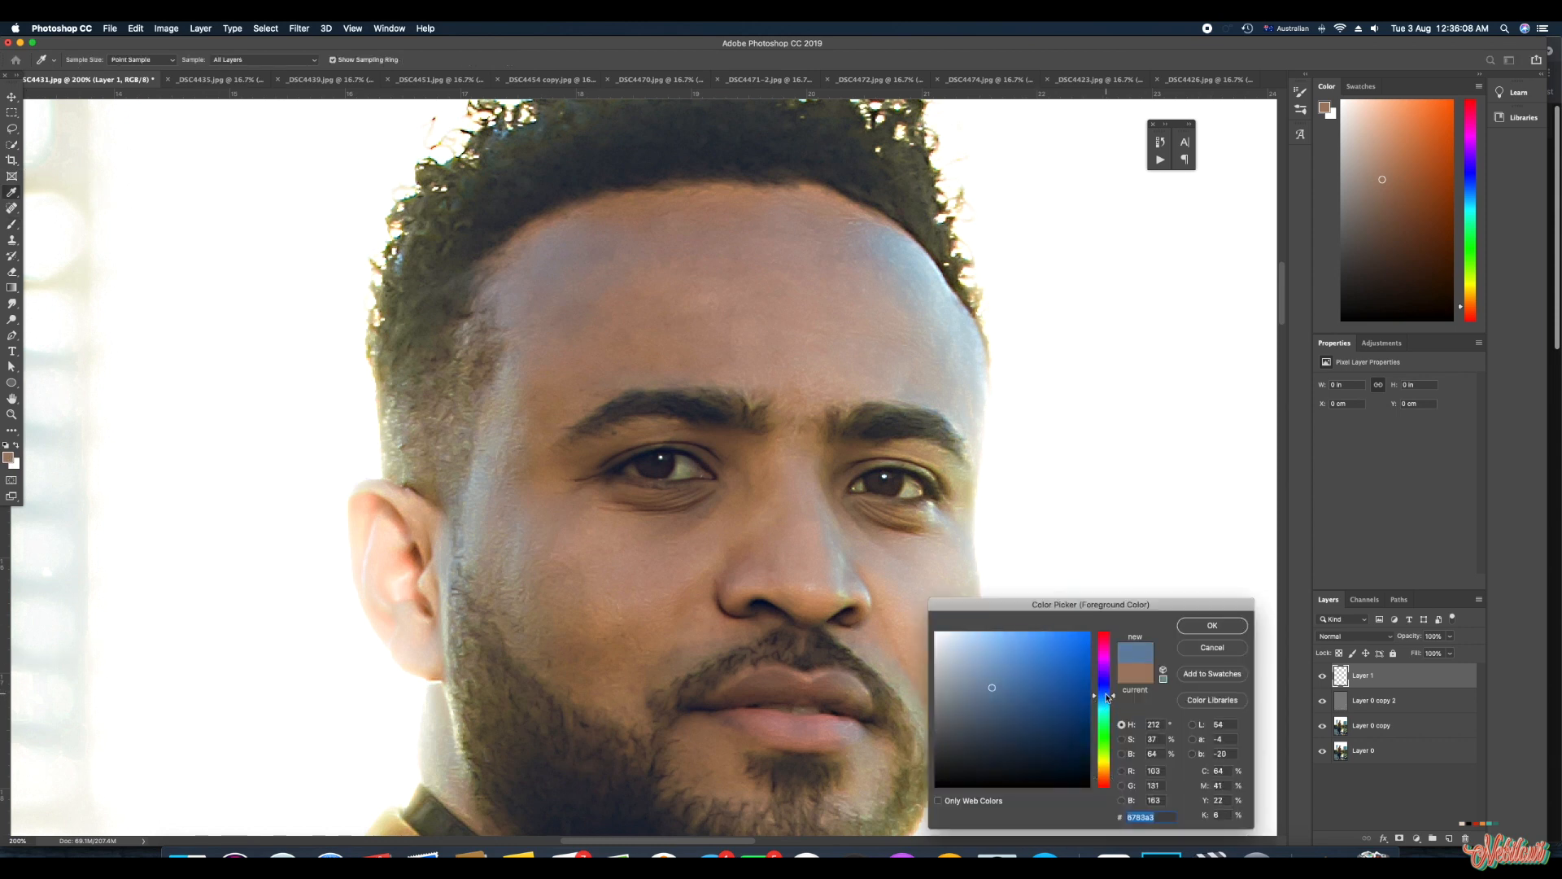
drag(992, 674, 974, 652)
click(1220, 622)
key(b)
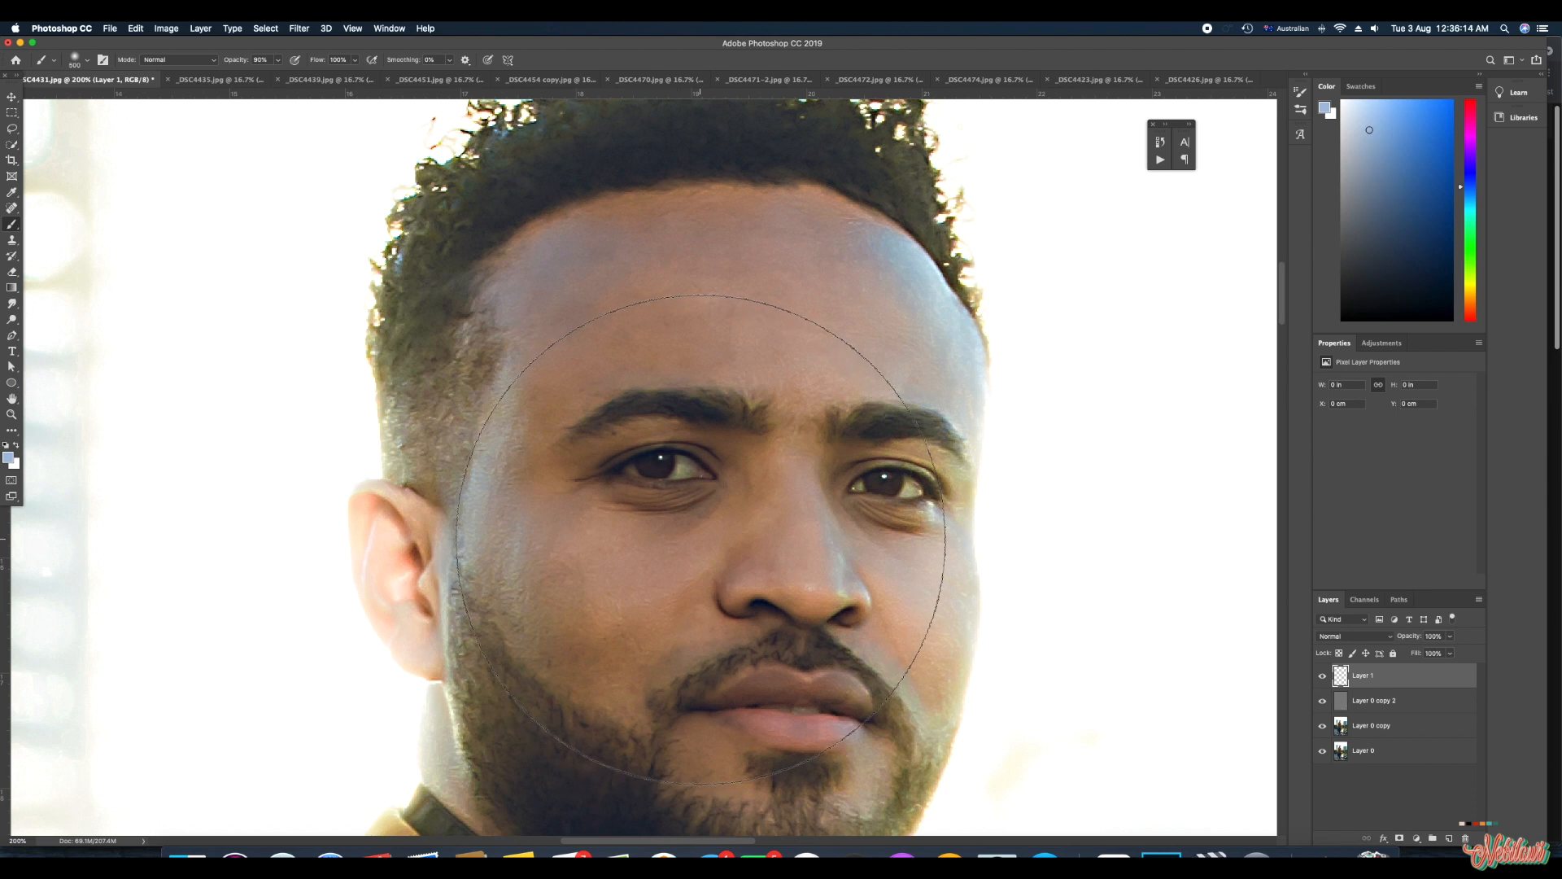
- Shrink the brush to 20 pixels for painting the white of the eye on the ear side
key(bracketleft)
key(bracketleft)
key(bracketleft)
key(bracketleft)
key(bracketleft)
key(bracketleft)
key(bracketleft)
key(bracketleft)
key(bracketleft)
key(bracketleft)
key(bracketleft)
key(bracketleft)
key(bracketleft)
key(bracketleft)
key(bracketleft)
key(bracketleft)
key(z)
drag(688, 464, 677, 469)
key(b)
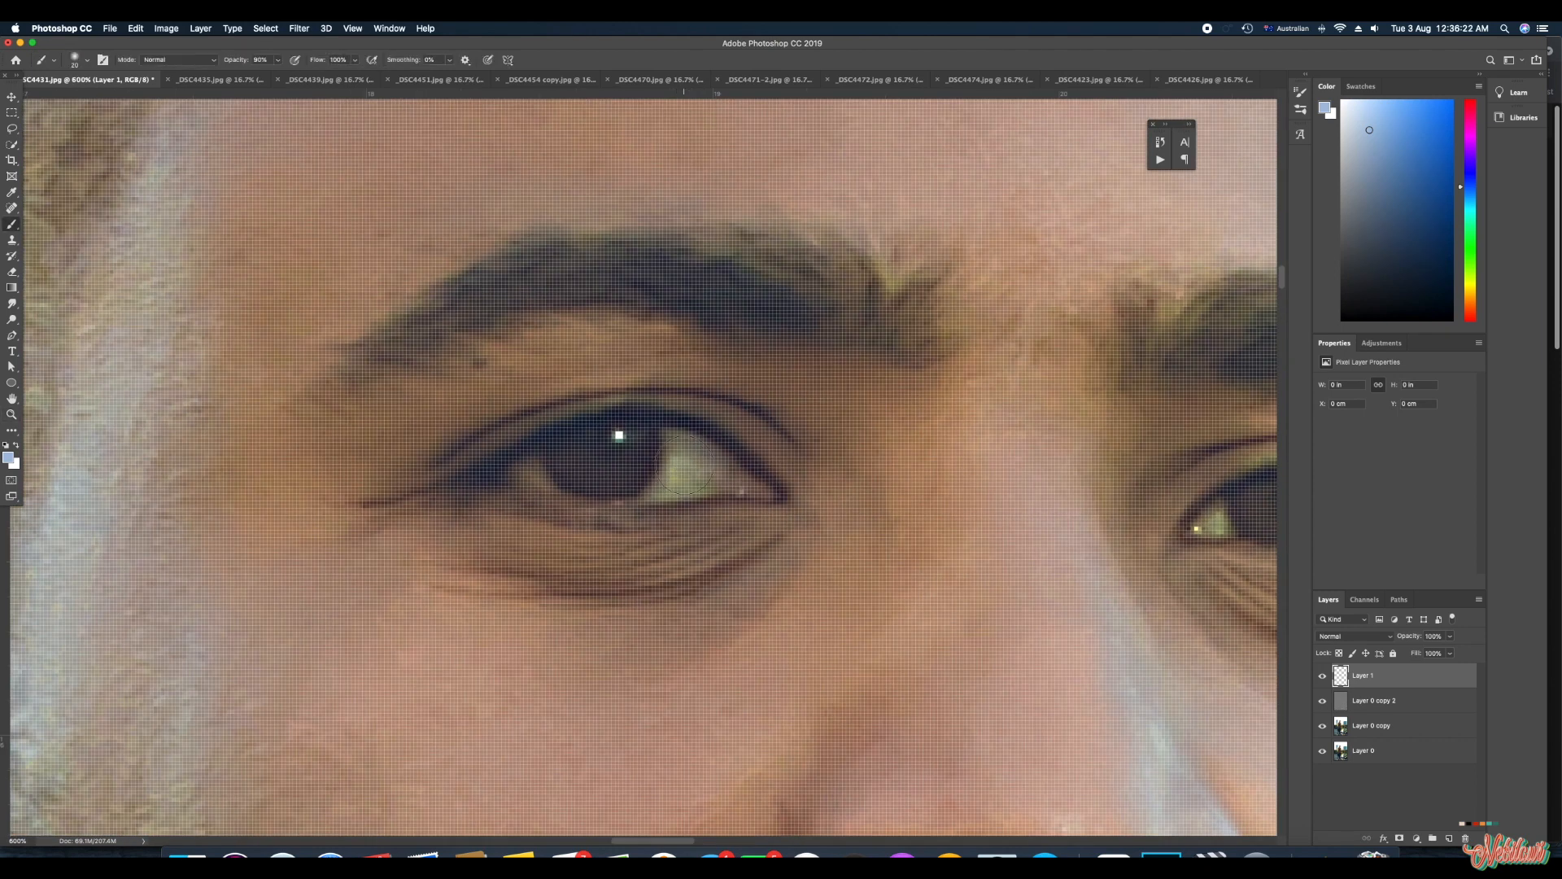
click(689, 465)
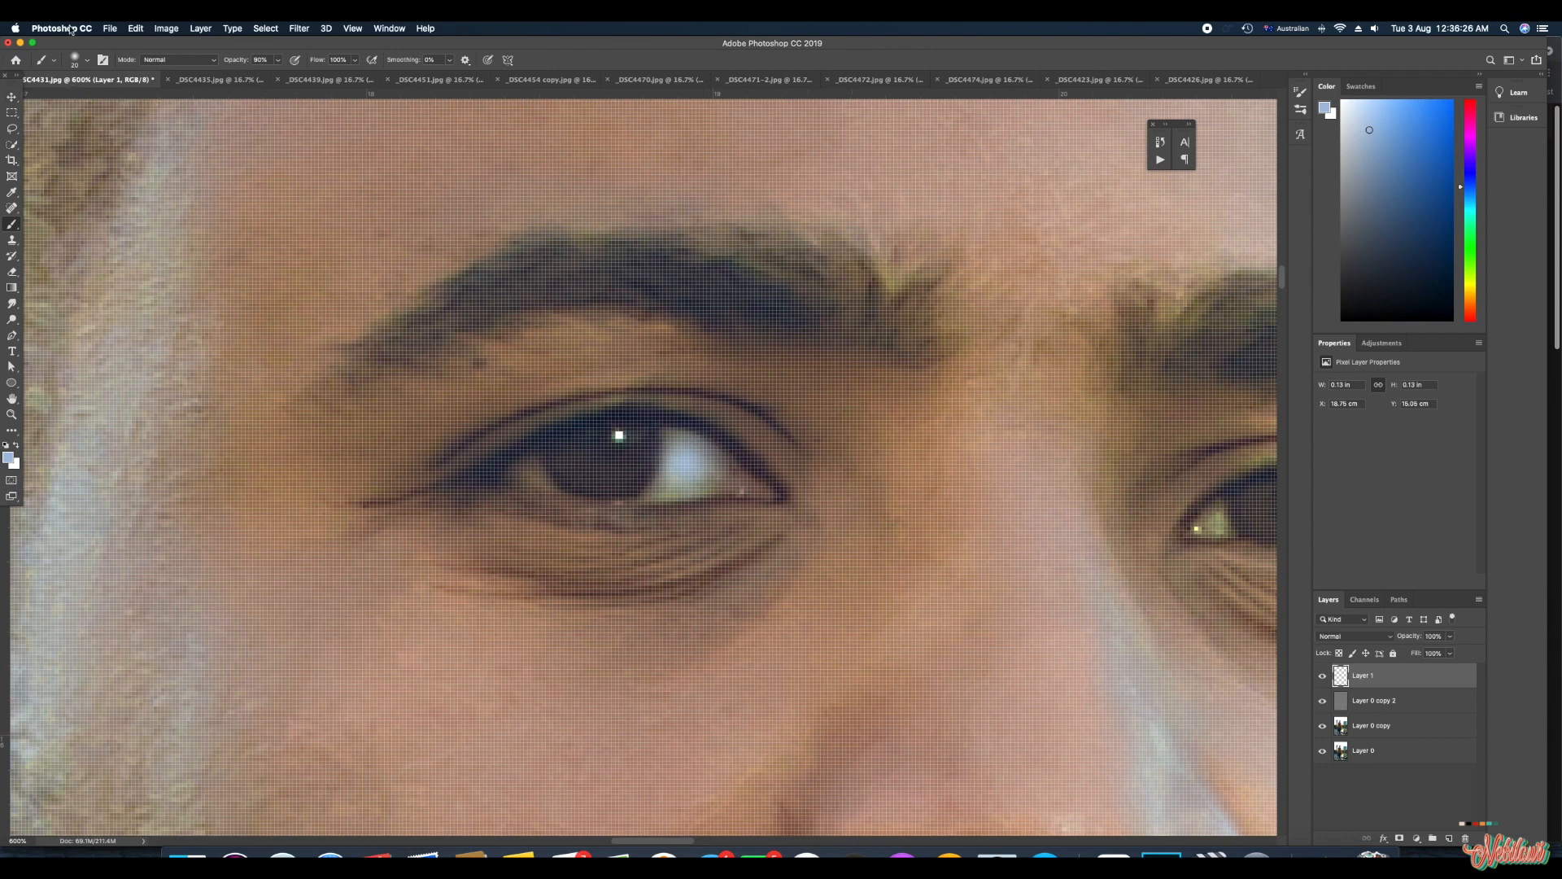
click(136, 28)
click(146, 42)
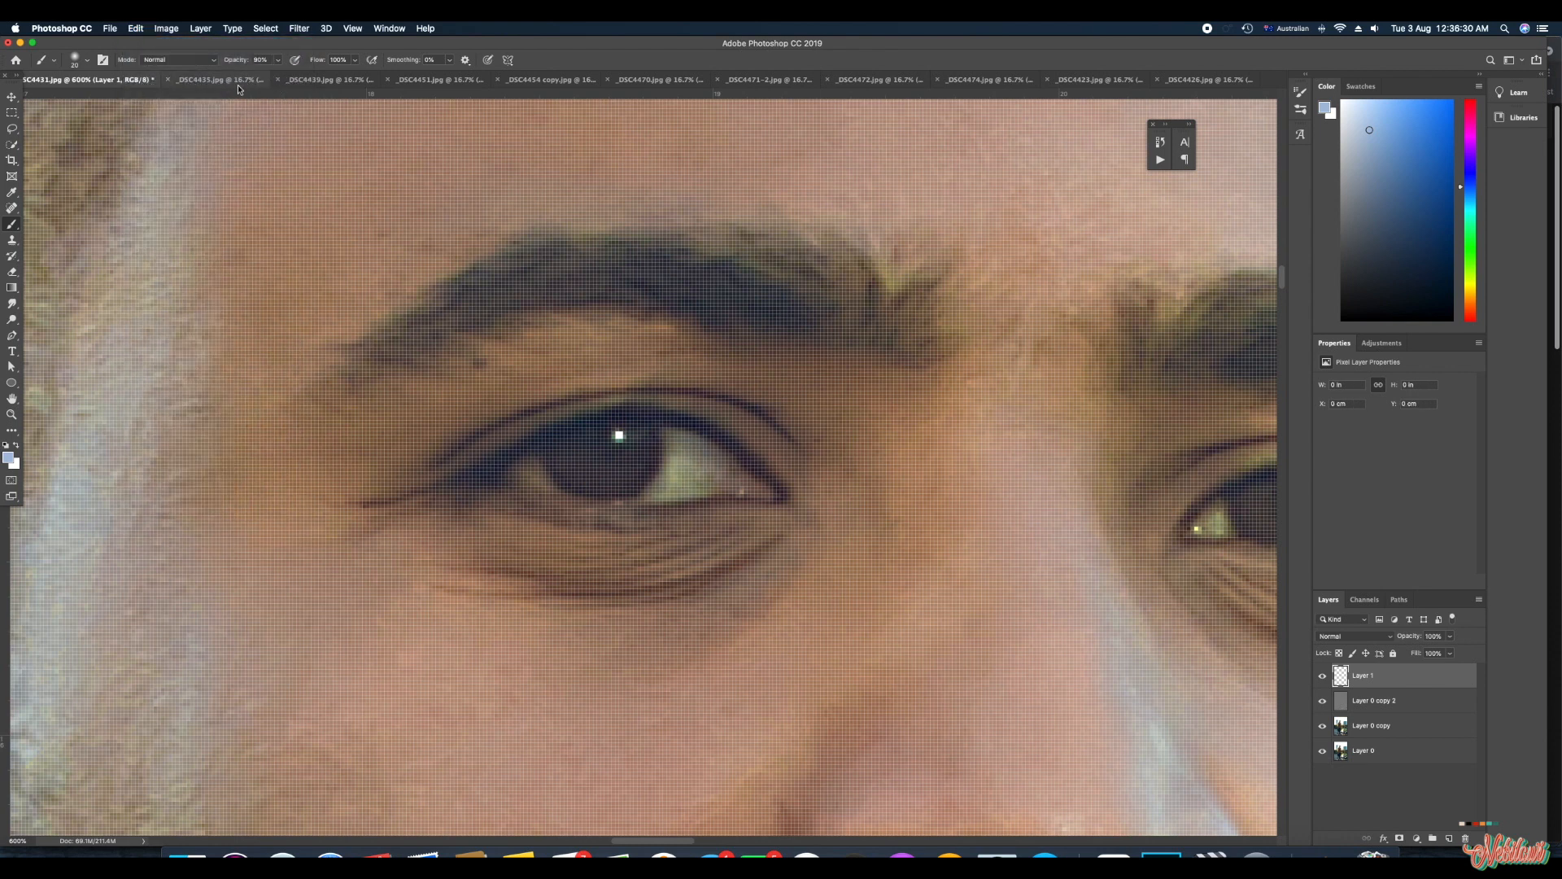
- Lower the brush opacity to about 66%, dab the inner eye white, and make the brush smaller
drag(233, 65, 225, 66)
click(689, 464)
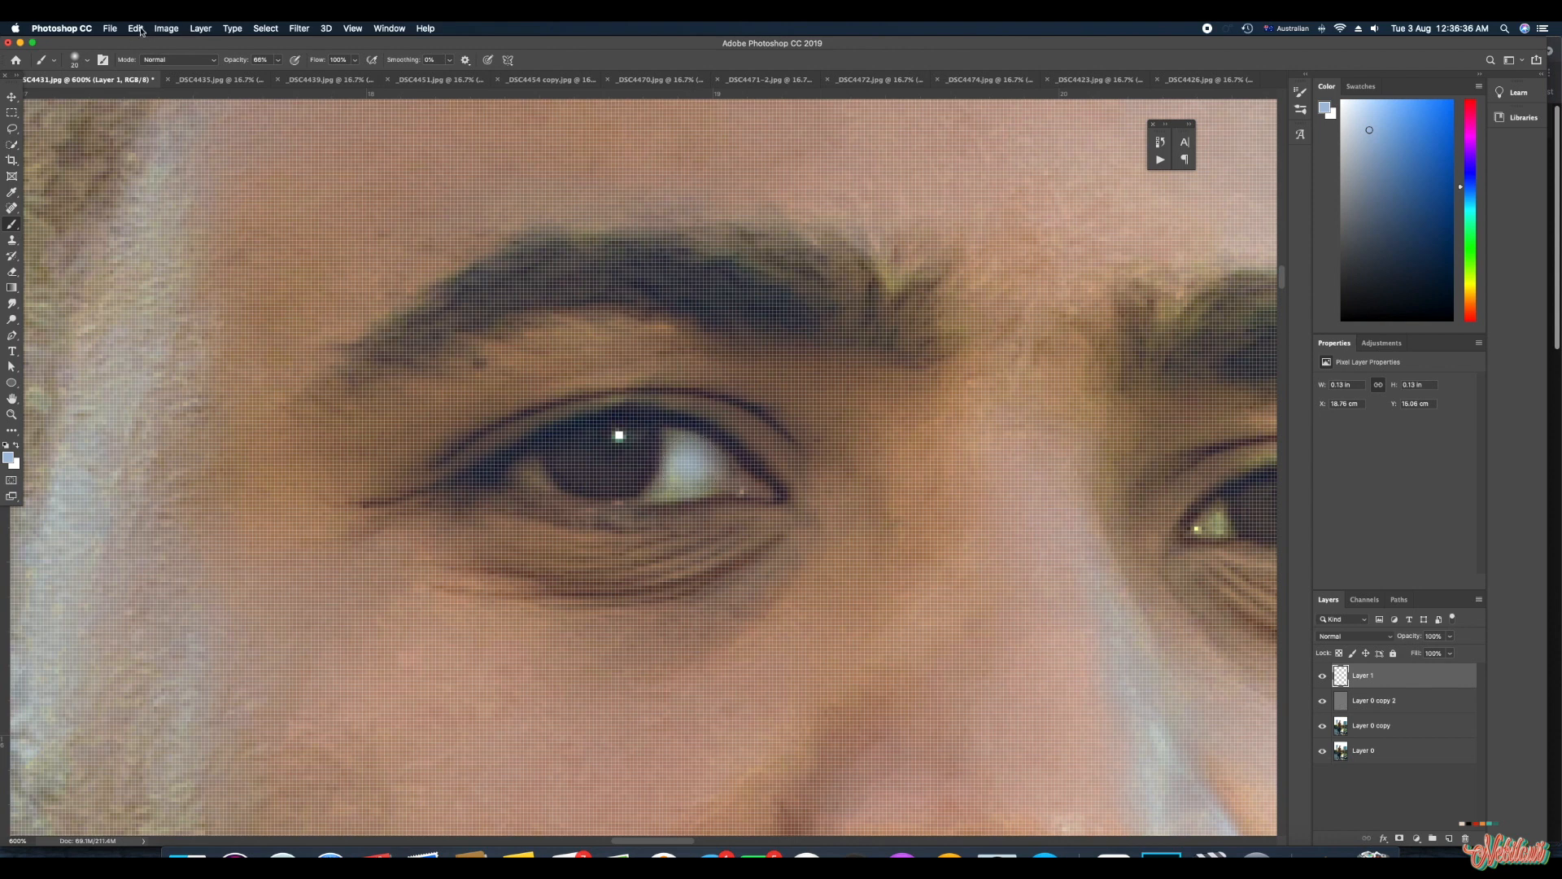
key(bracketleft)
mouse_move(703, 482)
mouse_down()
mouse_move(657, 488)
mouse_move(710, 486)
mouse_up()
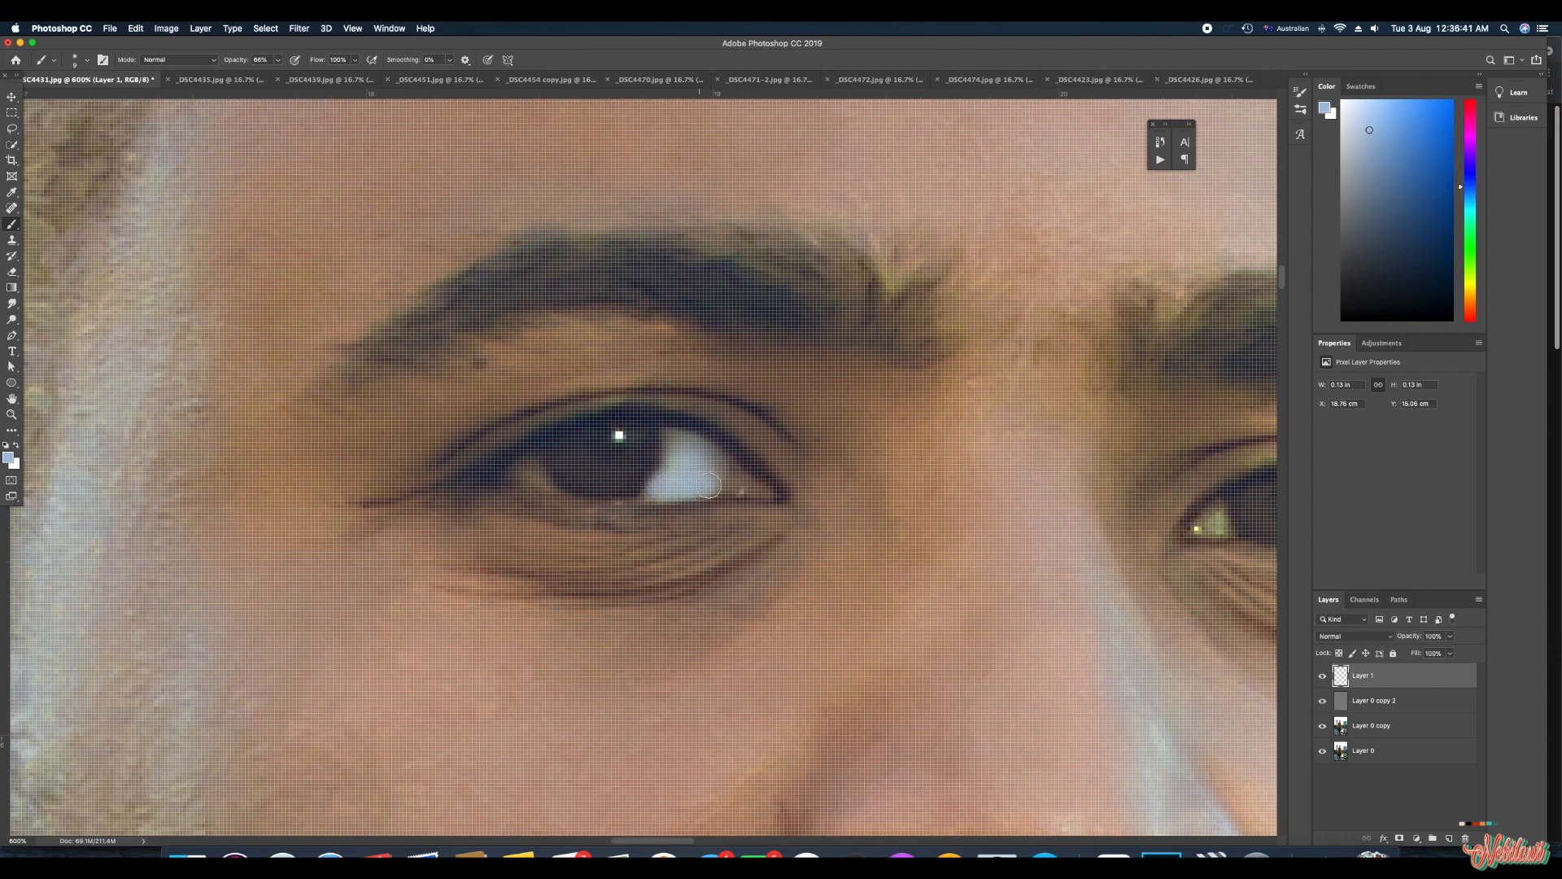
click(135, 29)
click(142, 42)
- Paint the eye white on both sides of the ear-side iris pale blue, filling it out to the iris edge and eyelids
mouse_move(675, 468)
mouse_down()
mouse_move(675, 486)
mouse_move(759, 488)
mouse_move(721, 457)
mouse_up()
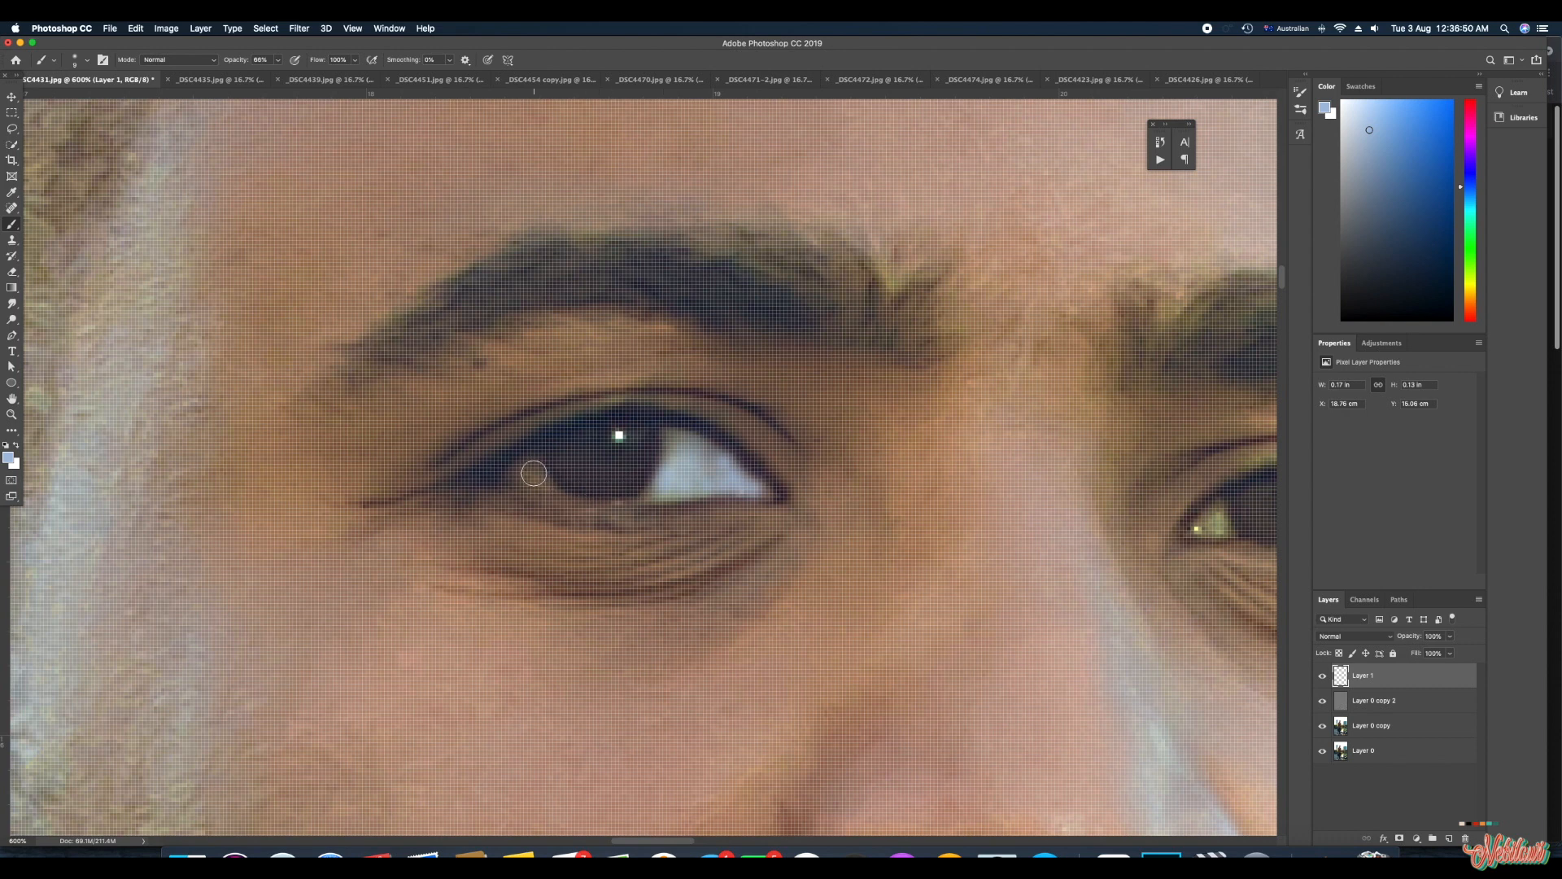
drag(532, 473, 532, 469)
mouse_move(511, 478)
mouse_down()
mouse_move(545, 482)
mouse_move(533, 461)
mouse_up()
drag(673, 445, 662, 481)
mouse_move(664, 485)
mouse_down()
mouse_move(684, 447)
mouse_move(712, 460)
mouse_move(691, 439)
mouse_move(756, 485)
mouse_move(695, 470)
mouse_move(723, 475)
mouse_move(651, 487)
mouse_move(764, 493)
mouse_up()
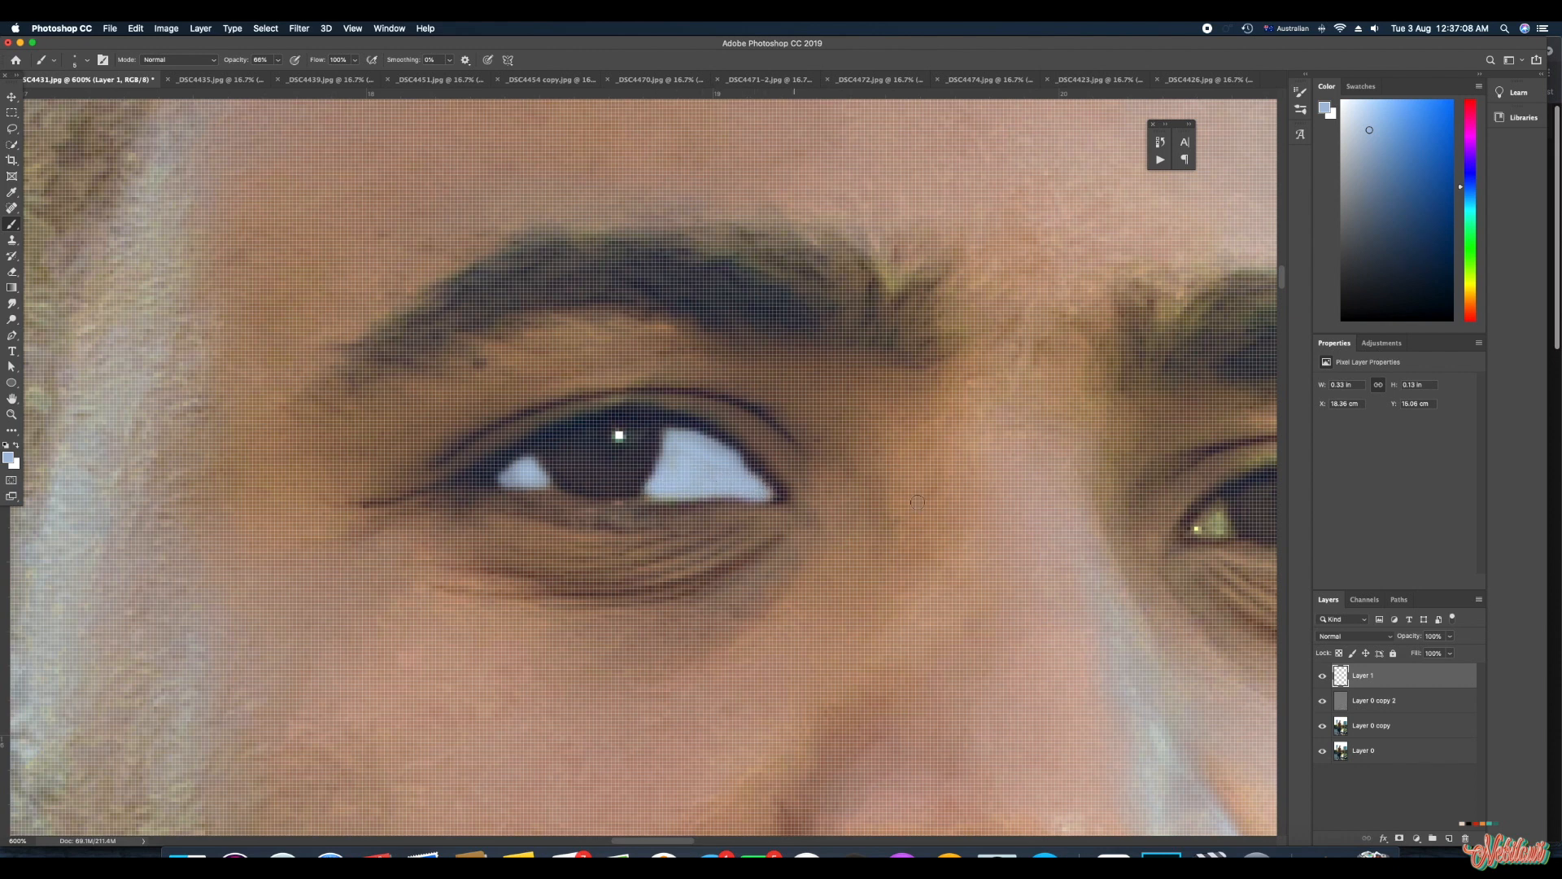
- Paint the white of the other eye pale blue on both sides of the iris
scroll(765, 493, right, 10)
mouse_move(831, 499)
mouse_down()
mouse_move(980, 498)
mouse_move(974, 475)
mouse_move(950, 532)
mouse_move(1019, 521)
mouse_move(984, 485)
mouse_move(997, 498)
mouse_move(984, 508)
mouse_move(1010, 511)
mouse_move(961, 519)
mouse_up()
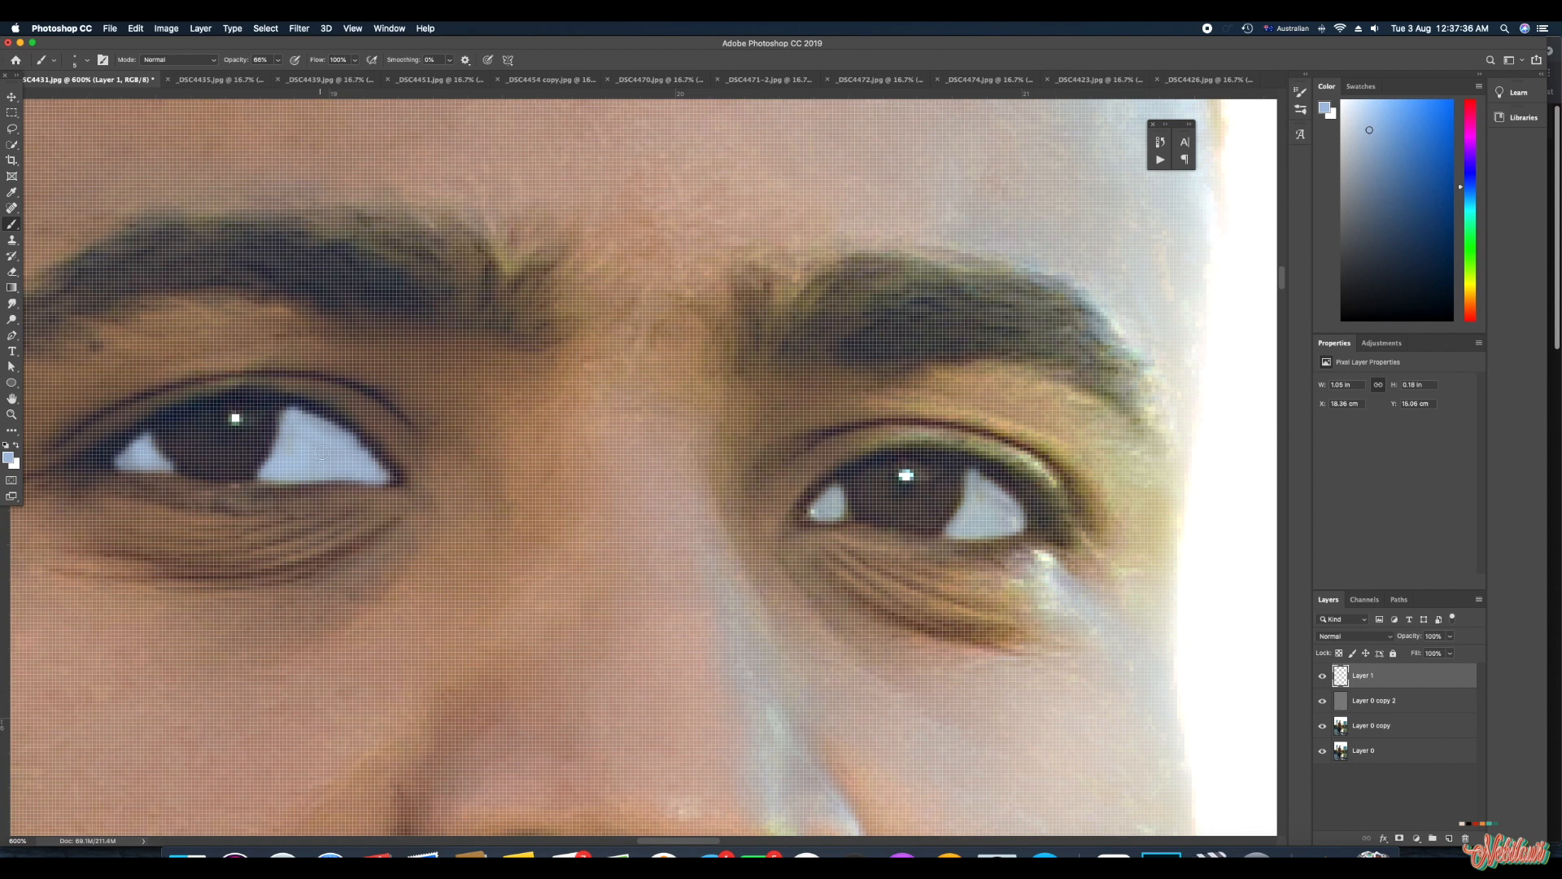
- Lower the opacity of Layer 1 to blend the painted eye whites into the portrait
key(z)
alt+click(399, 448)
alt+click(402, 450)
alt+click(406, 448)
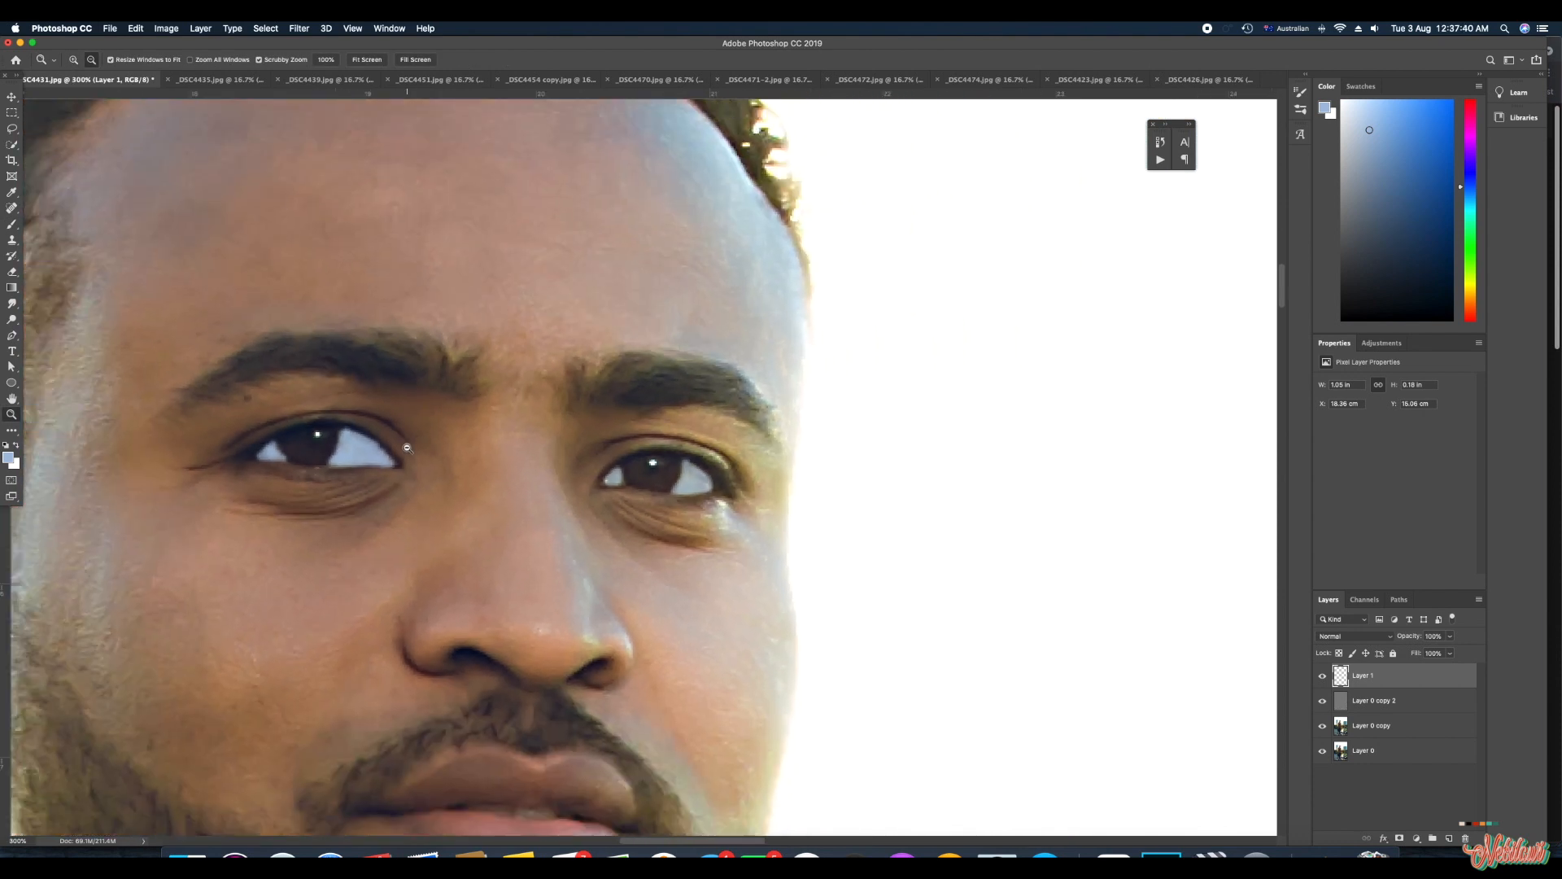
alt+click(407, 448)
key(b)
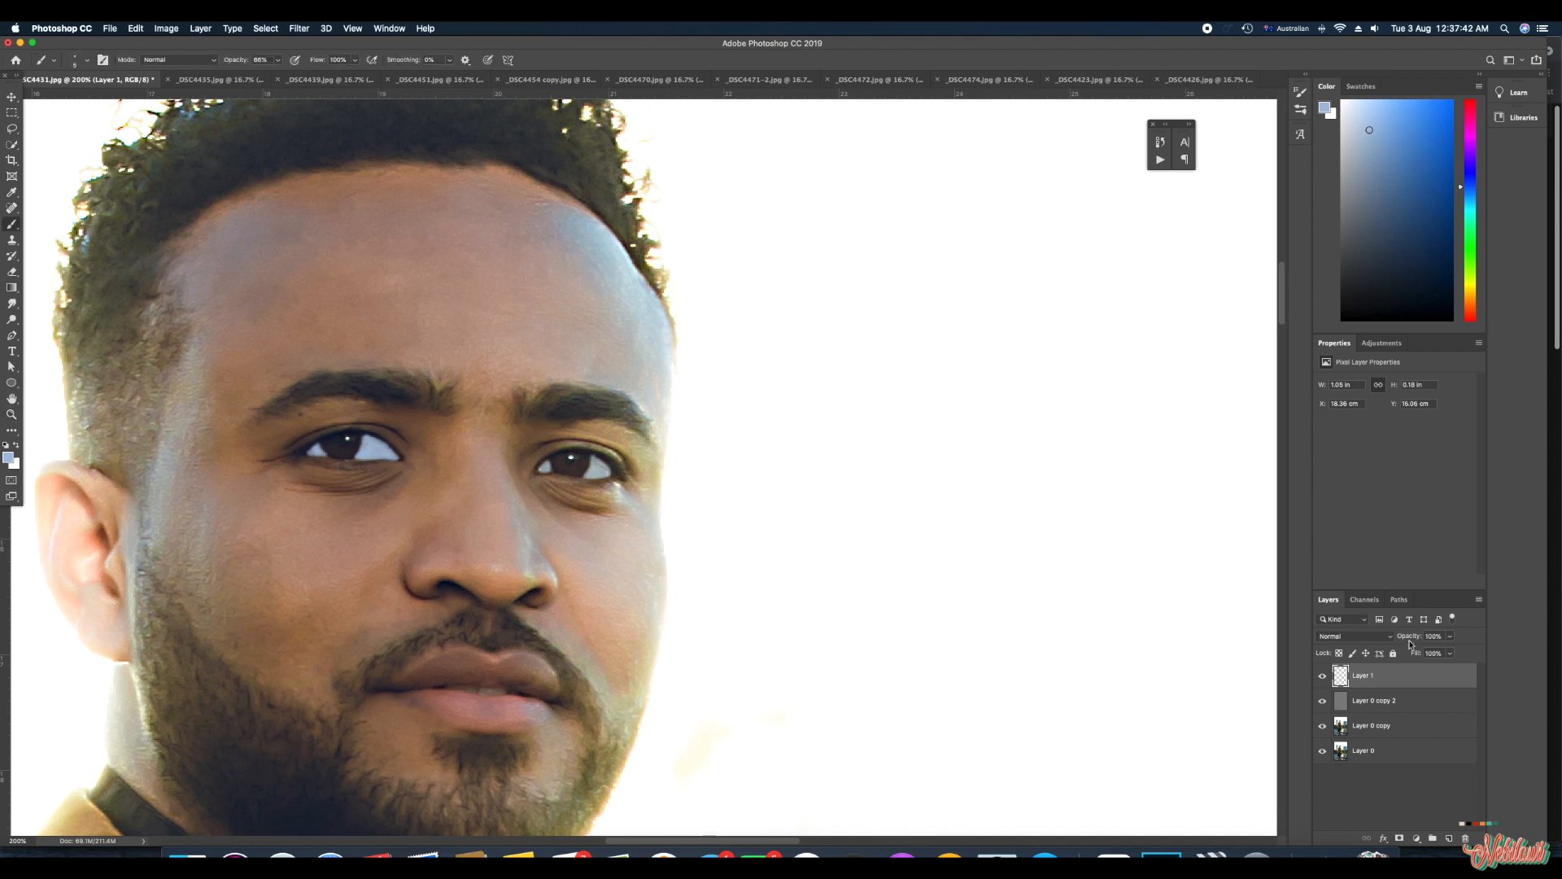
drag(1410, 643, 1351, 642)
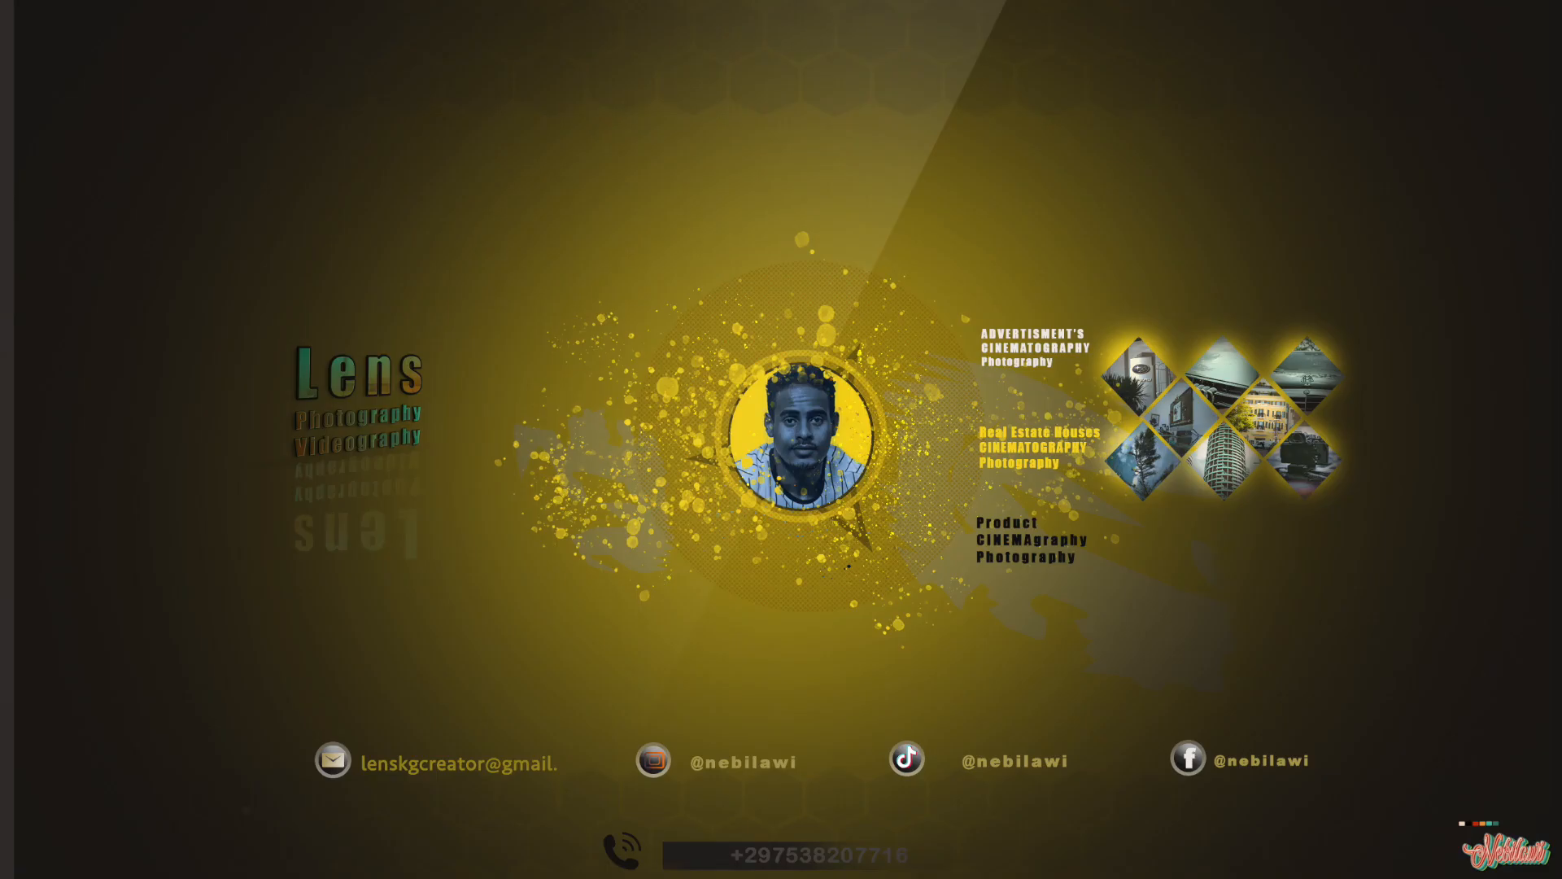